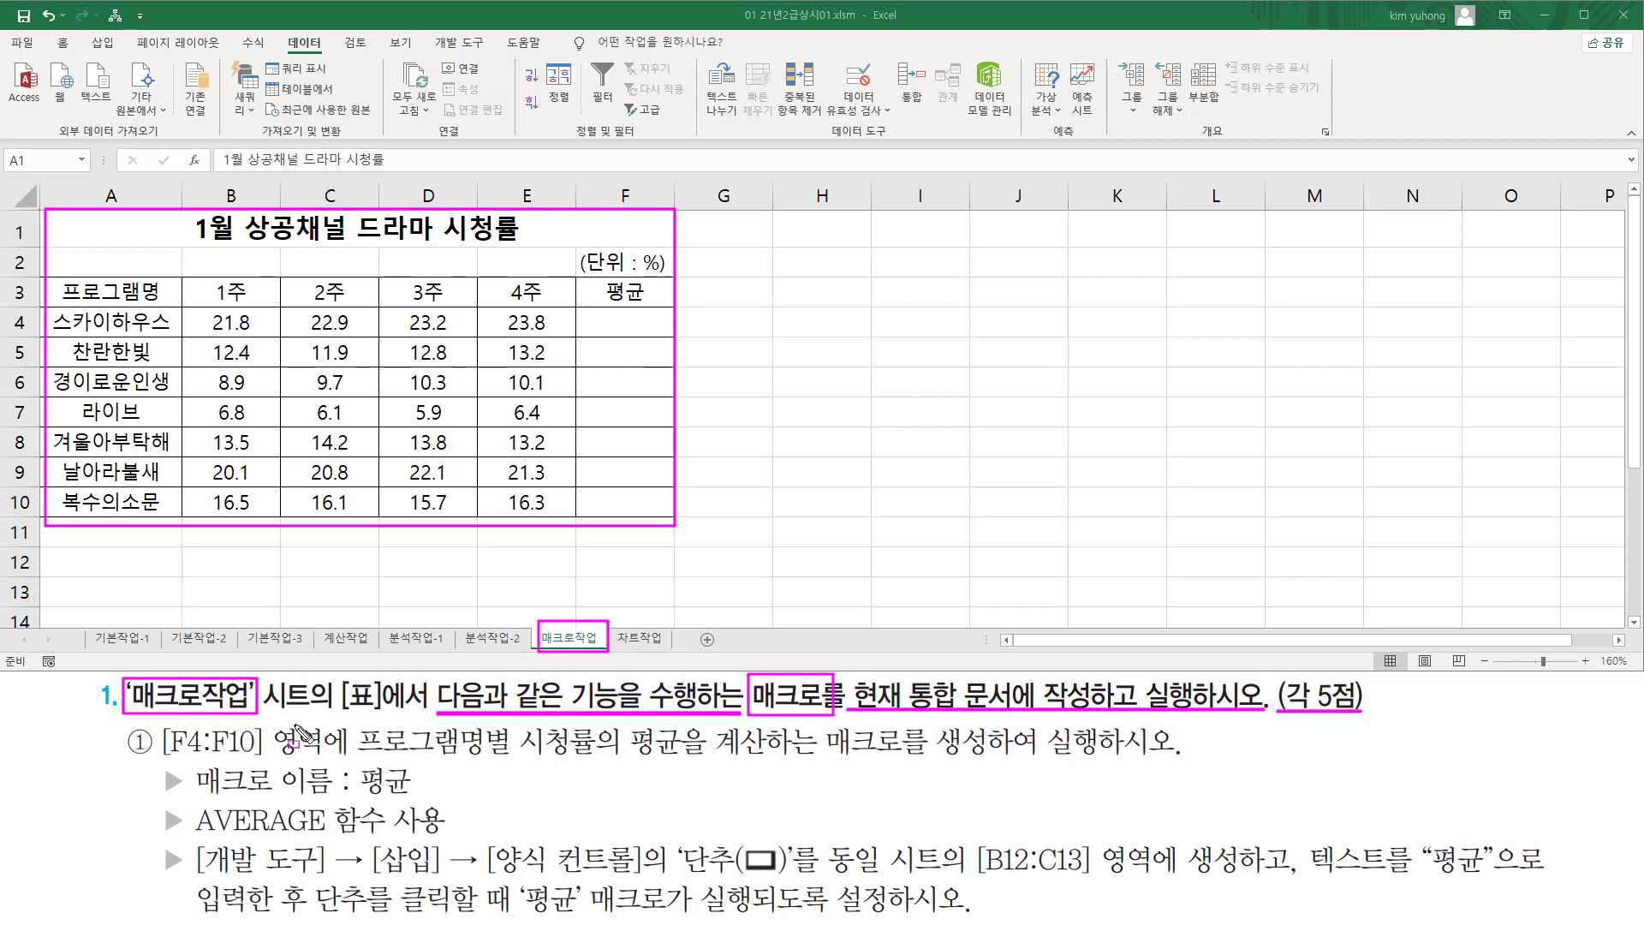
key(Escape)
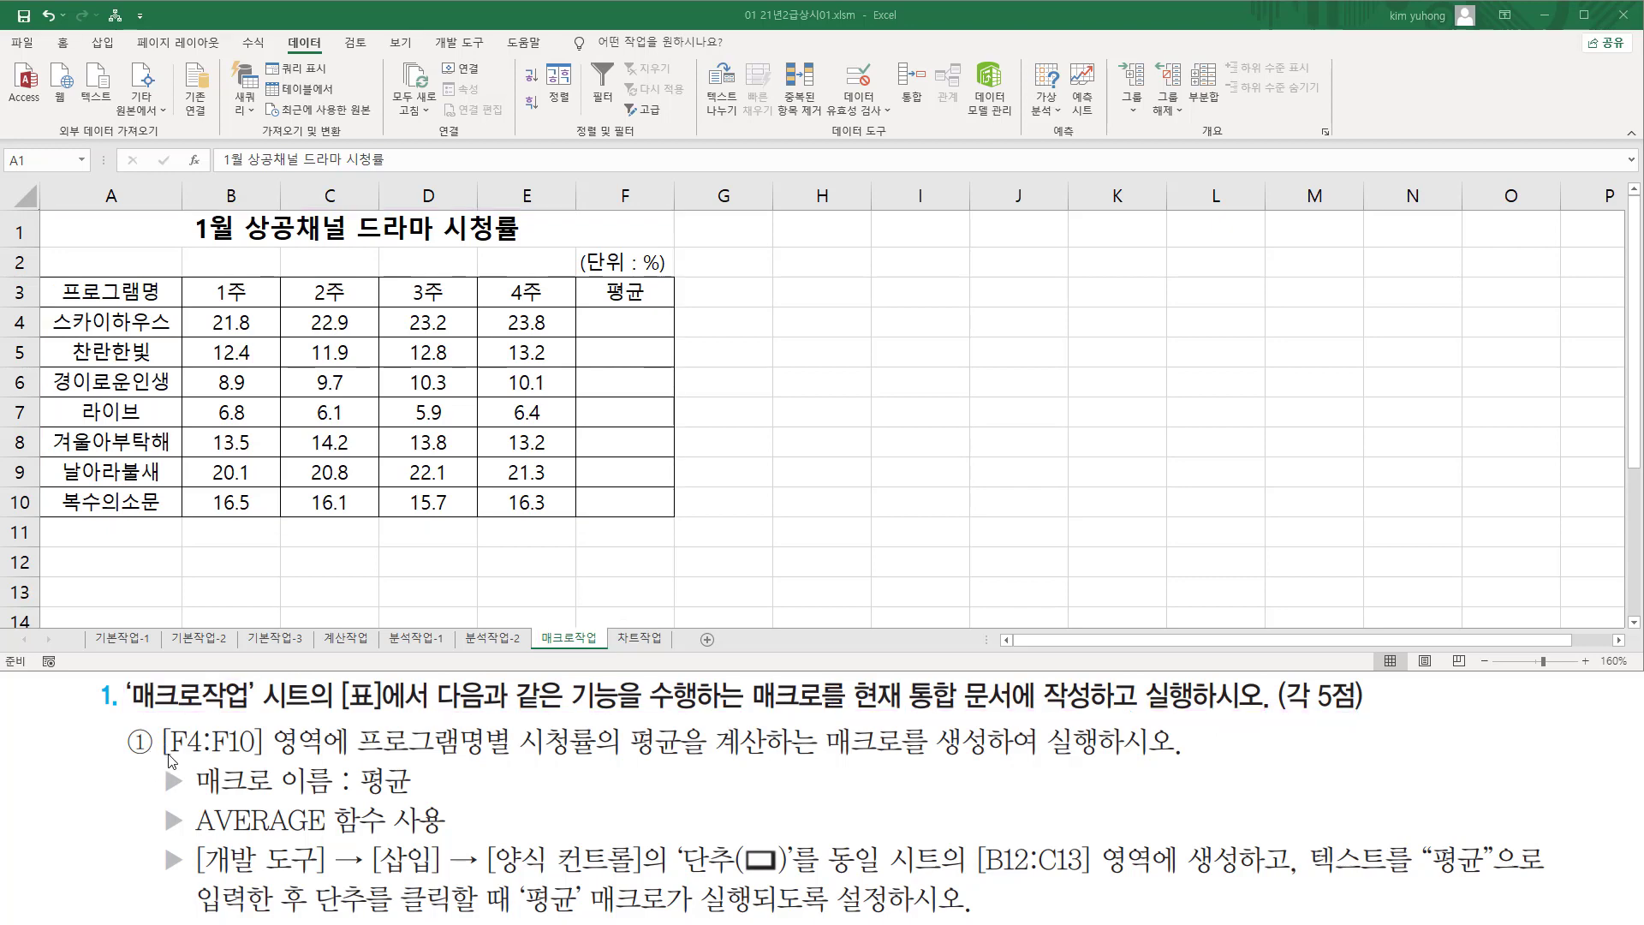
mouse_move(160, 720)
mouse_down()
mouse_move(171, 752)
mouse_move(324, 764)
mouse_up()
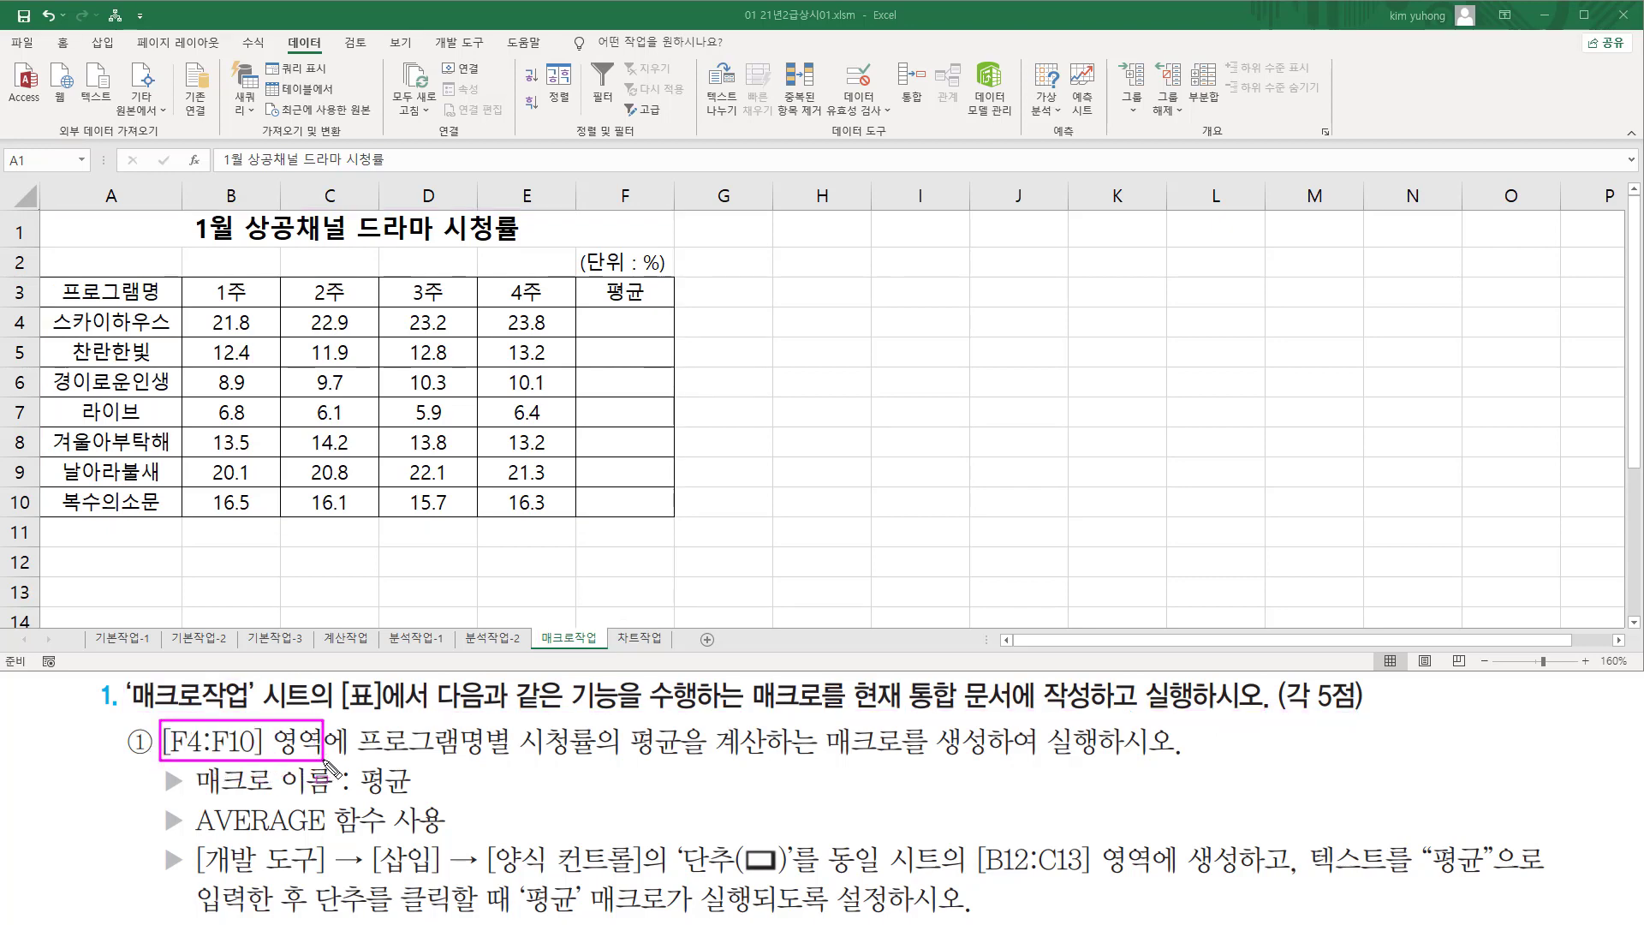
mouse_move(594, 344)
mouse_down()
mouse_move(605, 336)
mouse_move(642, 422)
mouse_move(660, 524)
mouse_move(649, 348)
mouse_move(631, 315)
mouse_up()
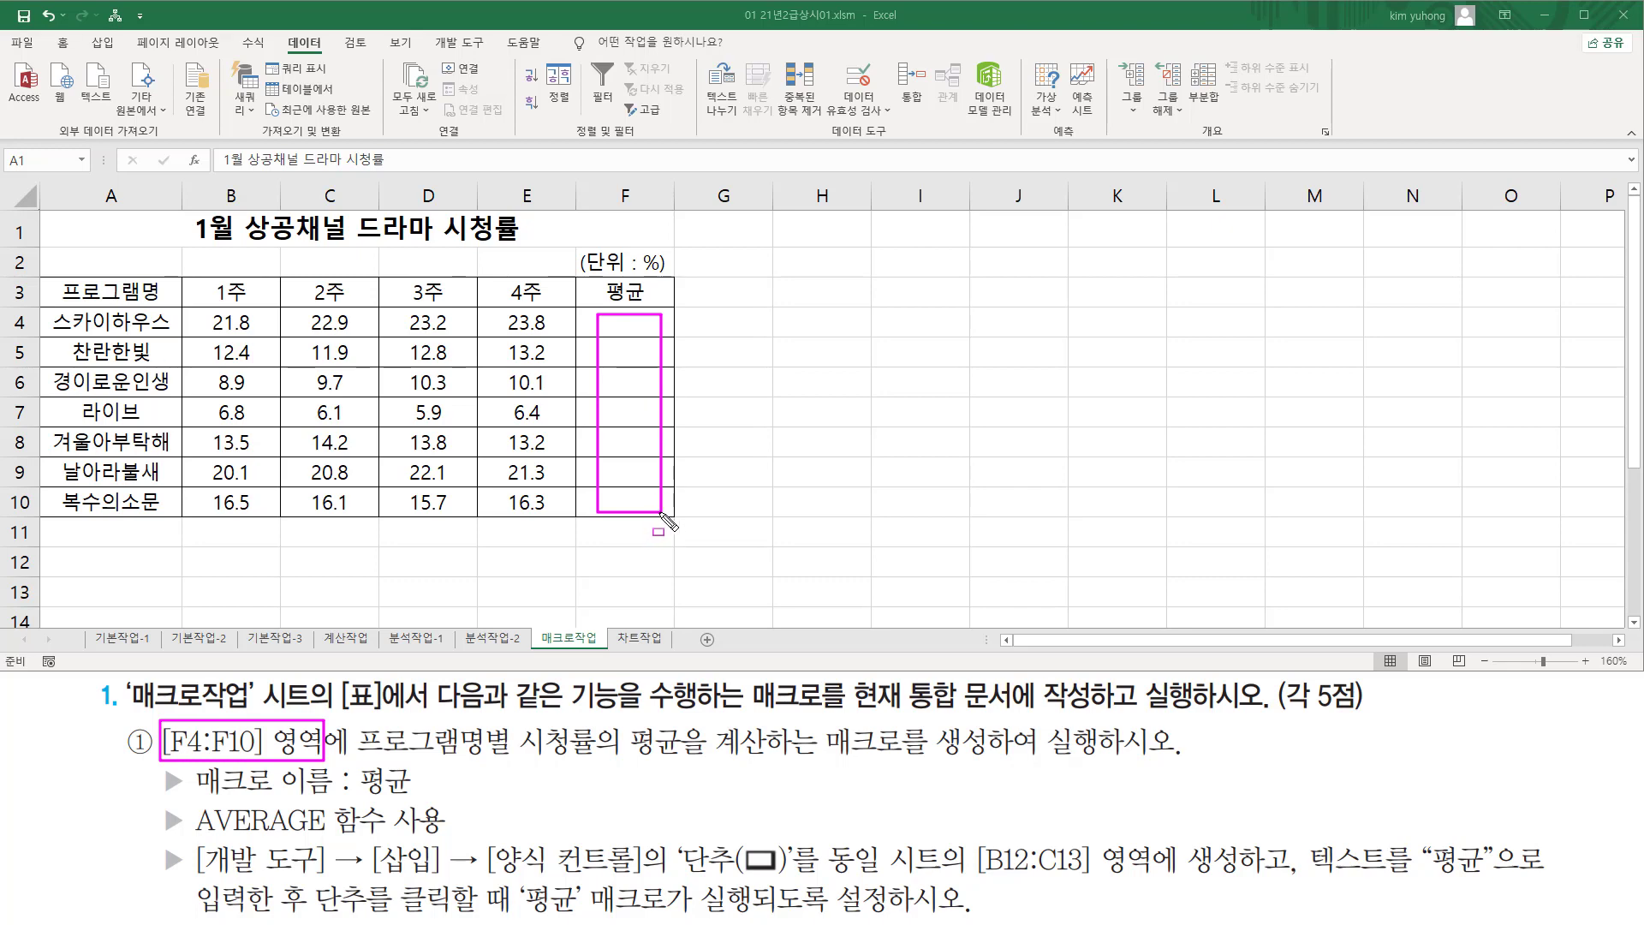
drag(358, 755, 912, 765)
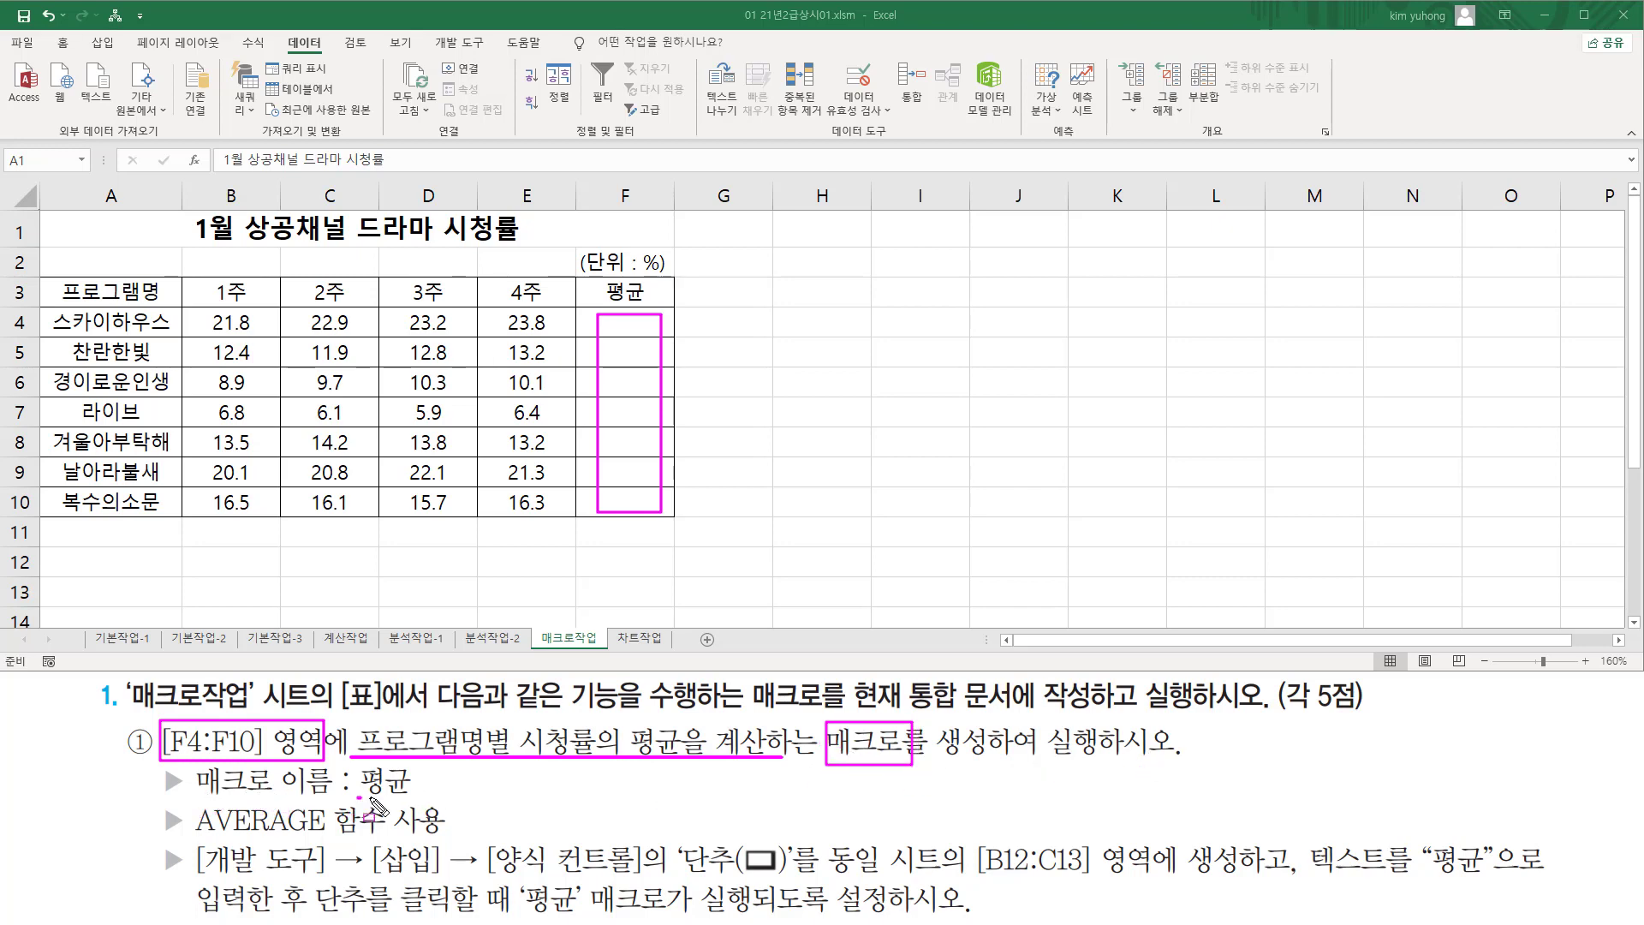
drag(370, 799, 424, 798)
drag(632, 744, 629, 756)
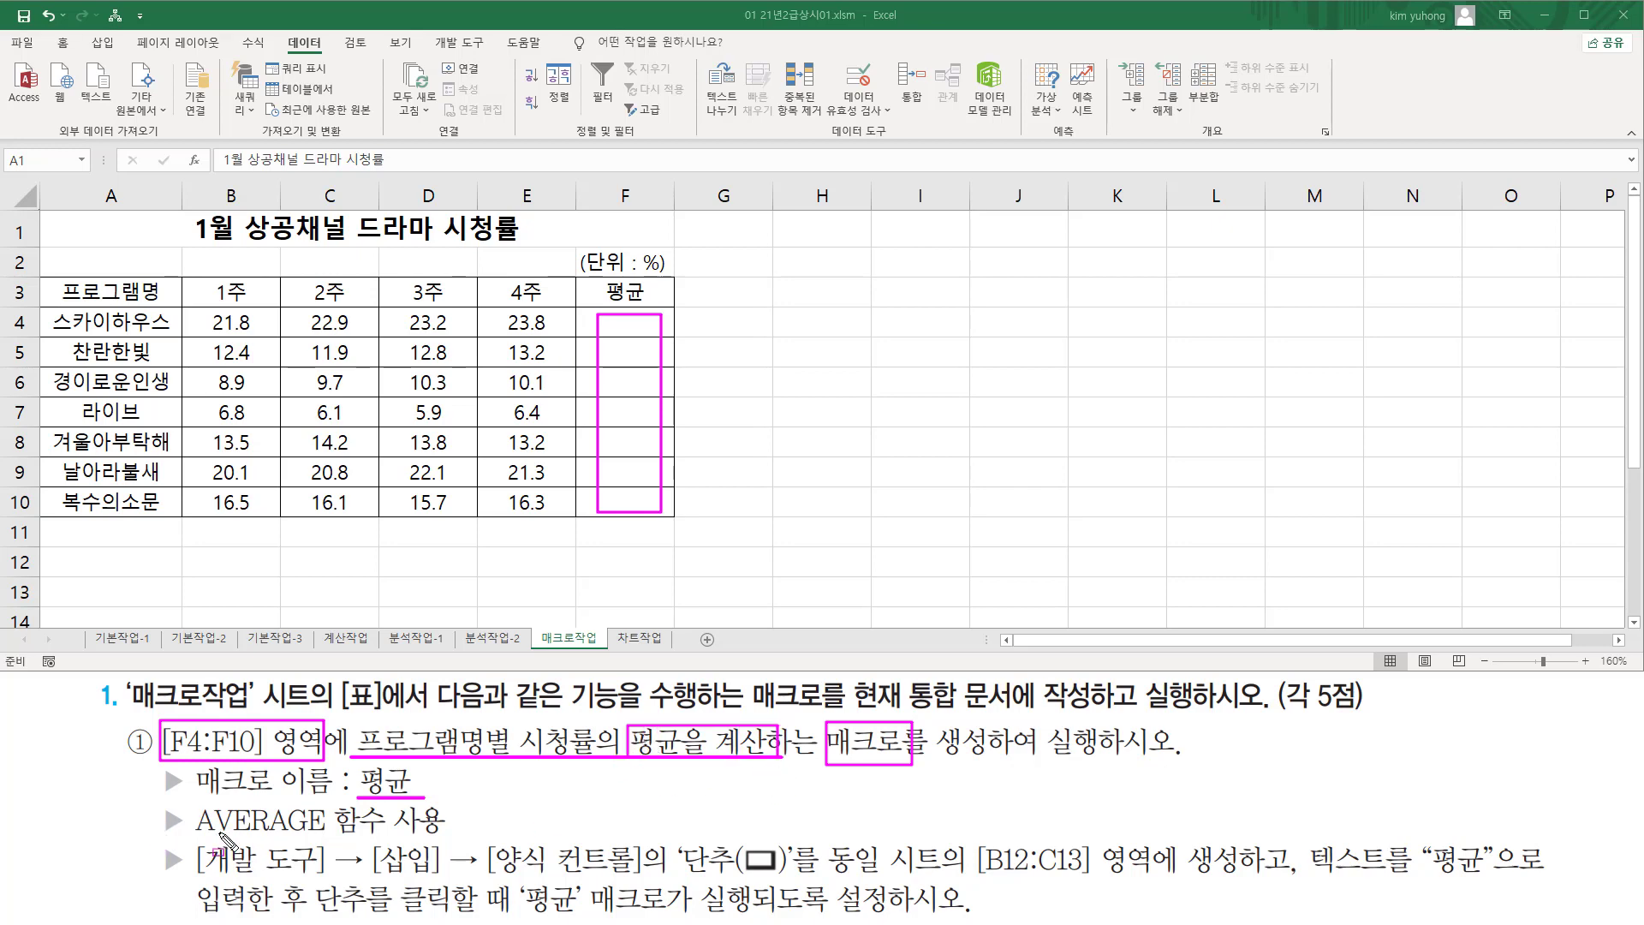
drag(199, 828, 445, 829)
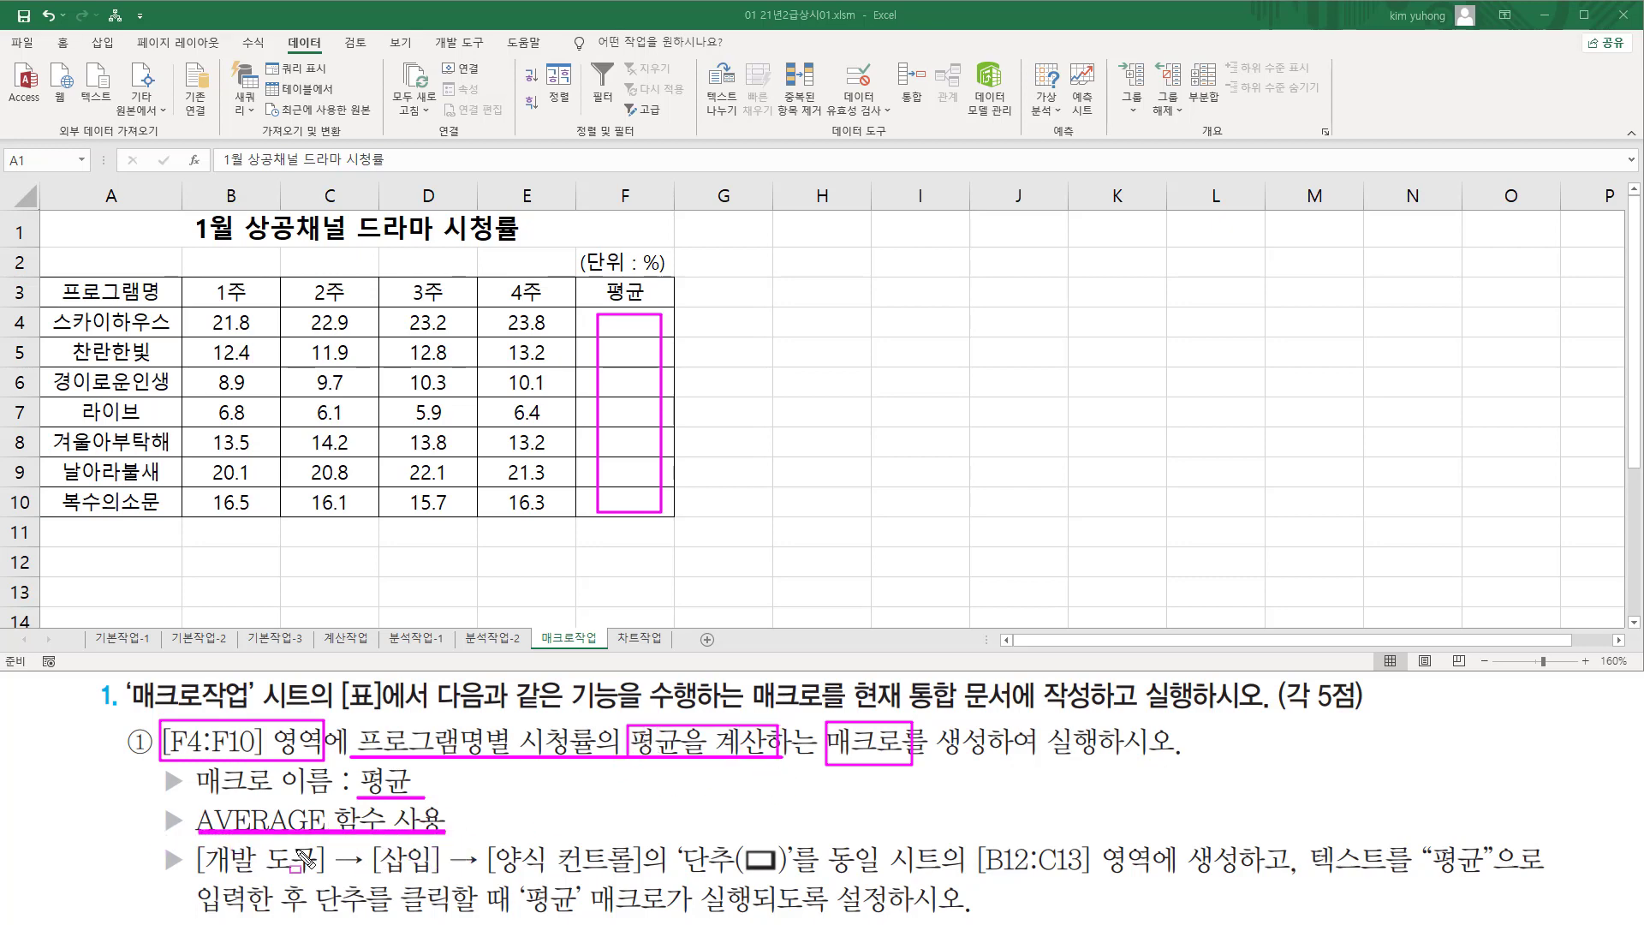
drag(195, 874, 787, 878)
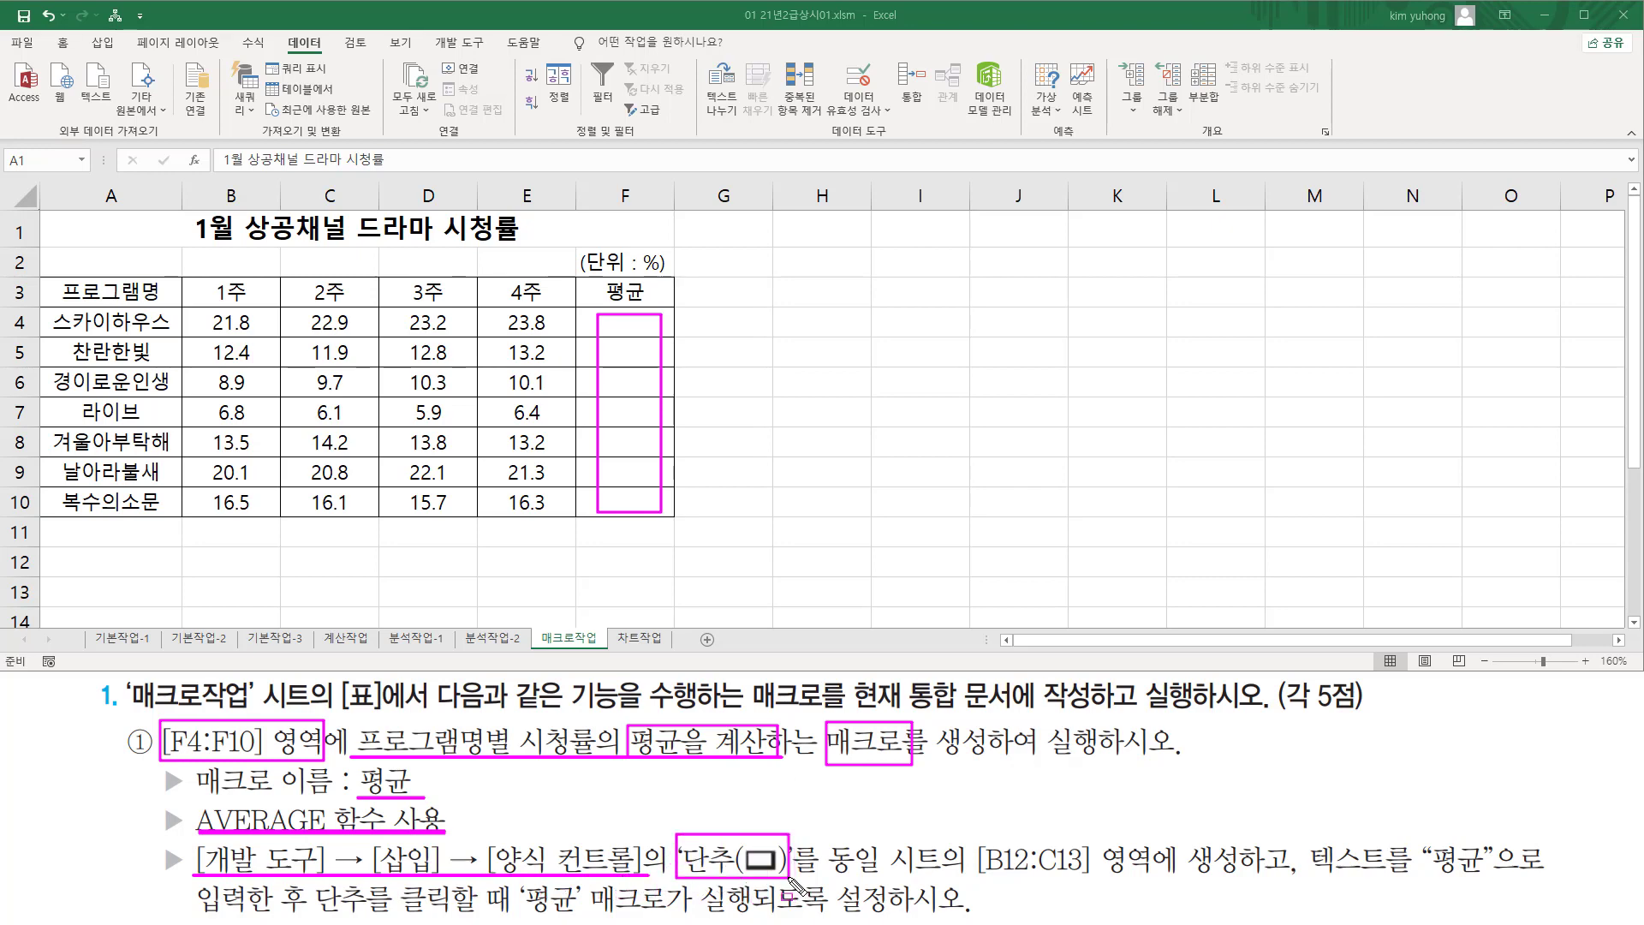
drag(977, 877, 1240, 878)
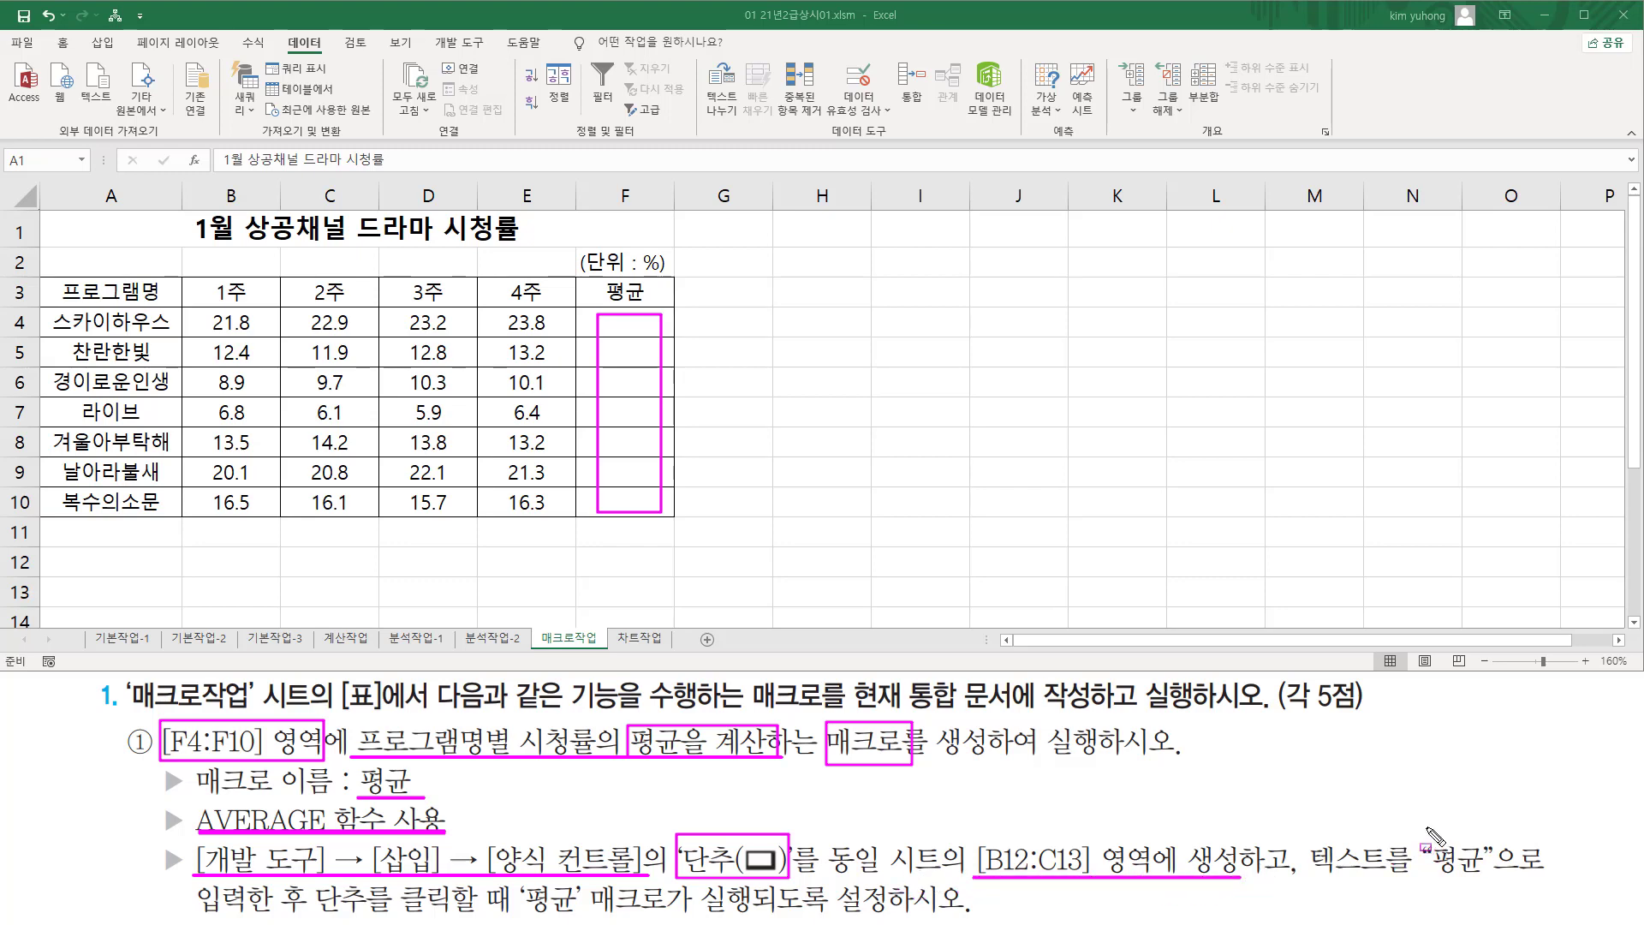
mouse_move(1427, 829)
mouse_down()
mouse_move(1494, 831)
mouse_move(1495, 891)
mouse_up()
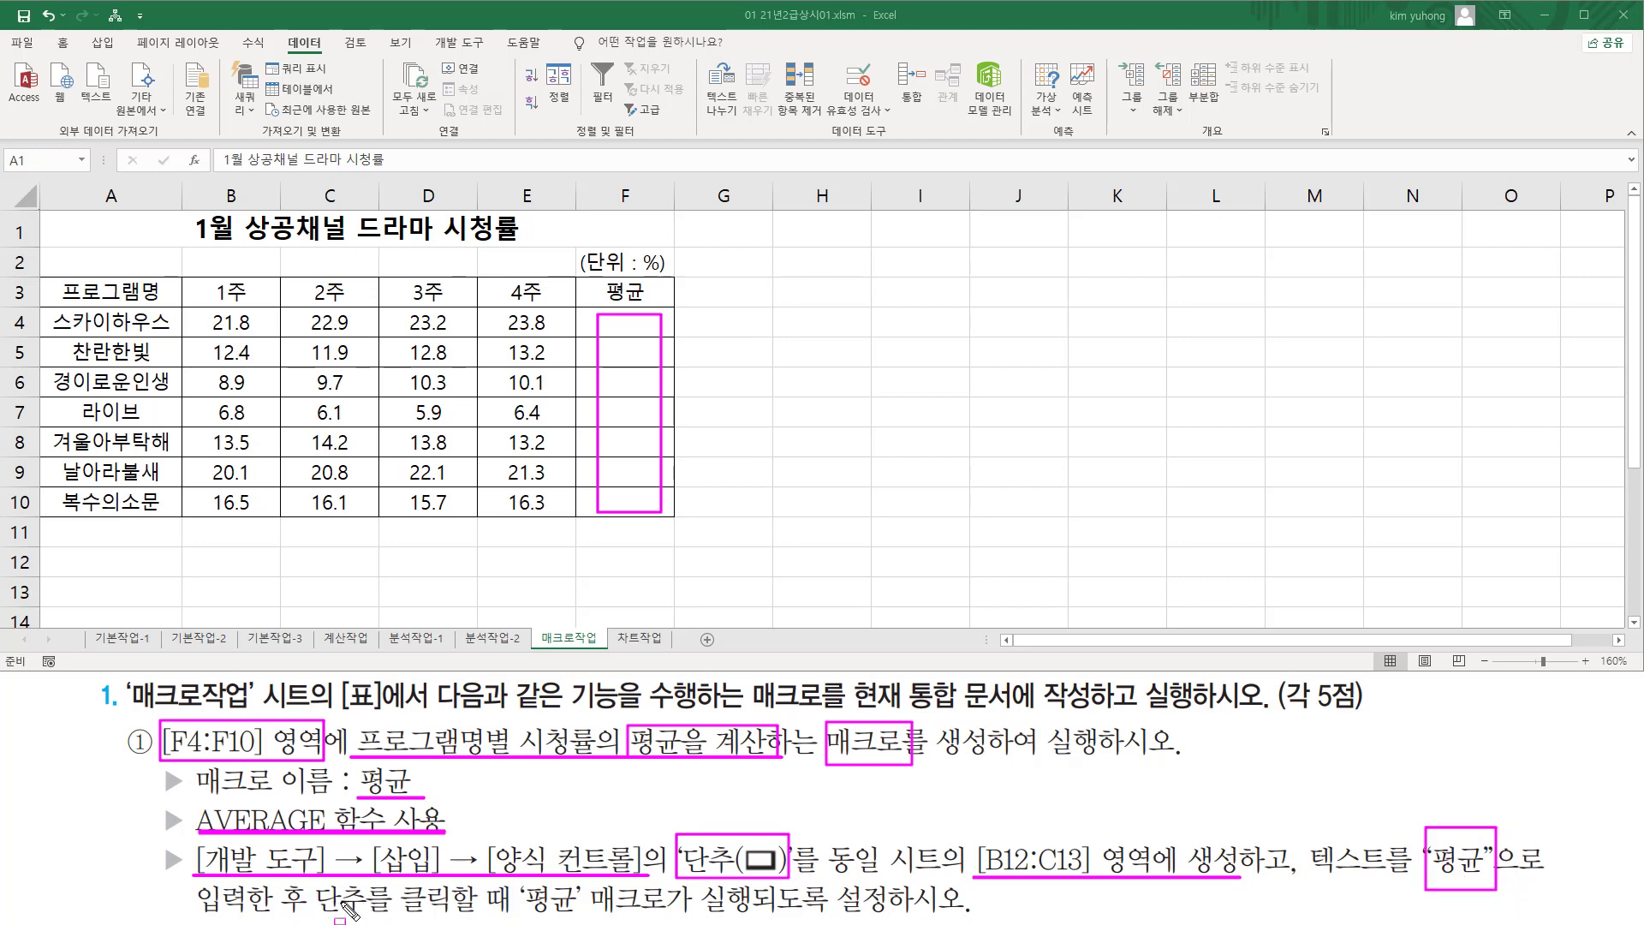
drag(315, 913, 933, 914)
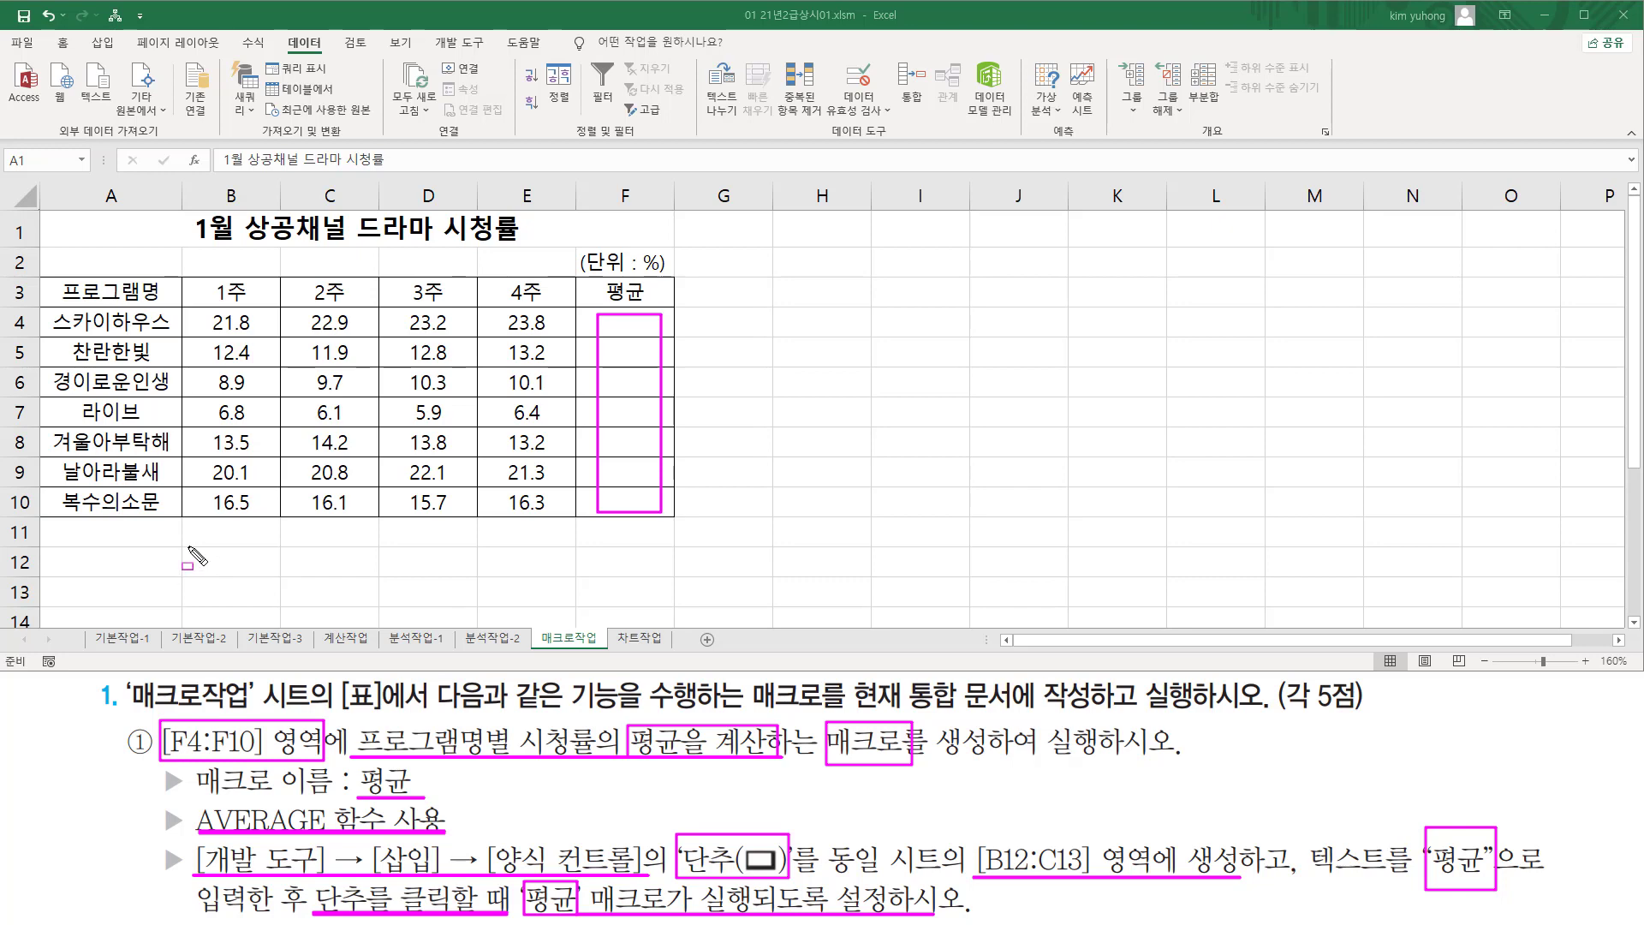
drag(188, 547, 376, 602)
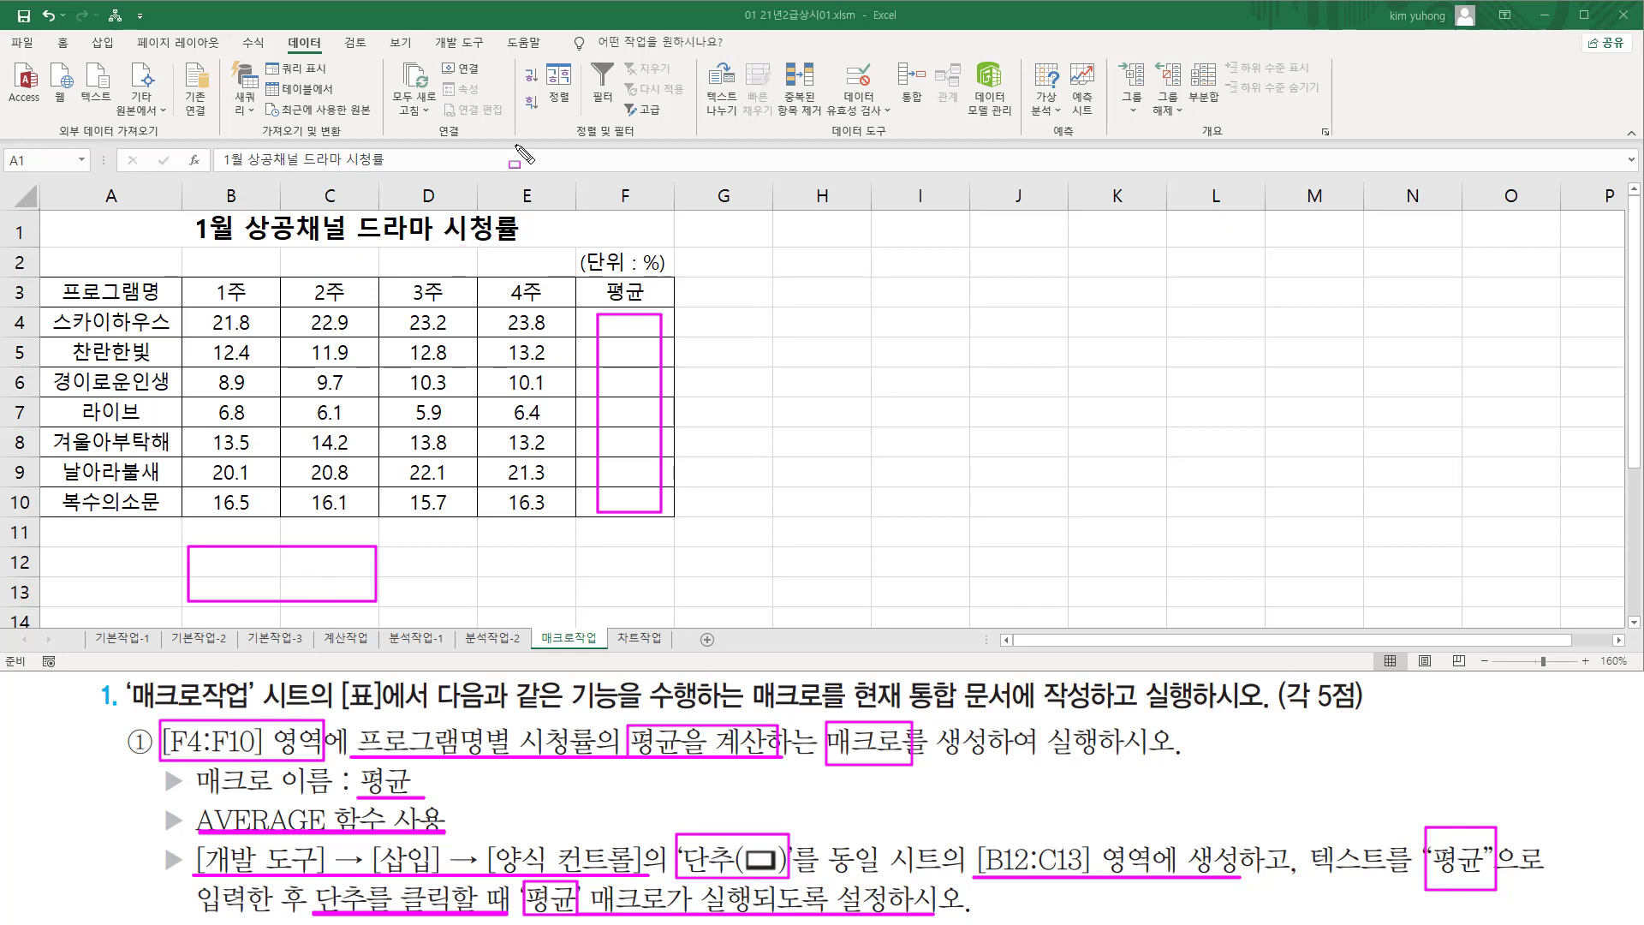
key(Escape)
Insert a form-control button covering cells B12:C13 below the ratings table
click(442, 48)
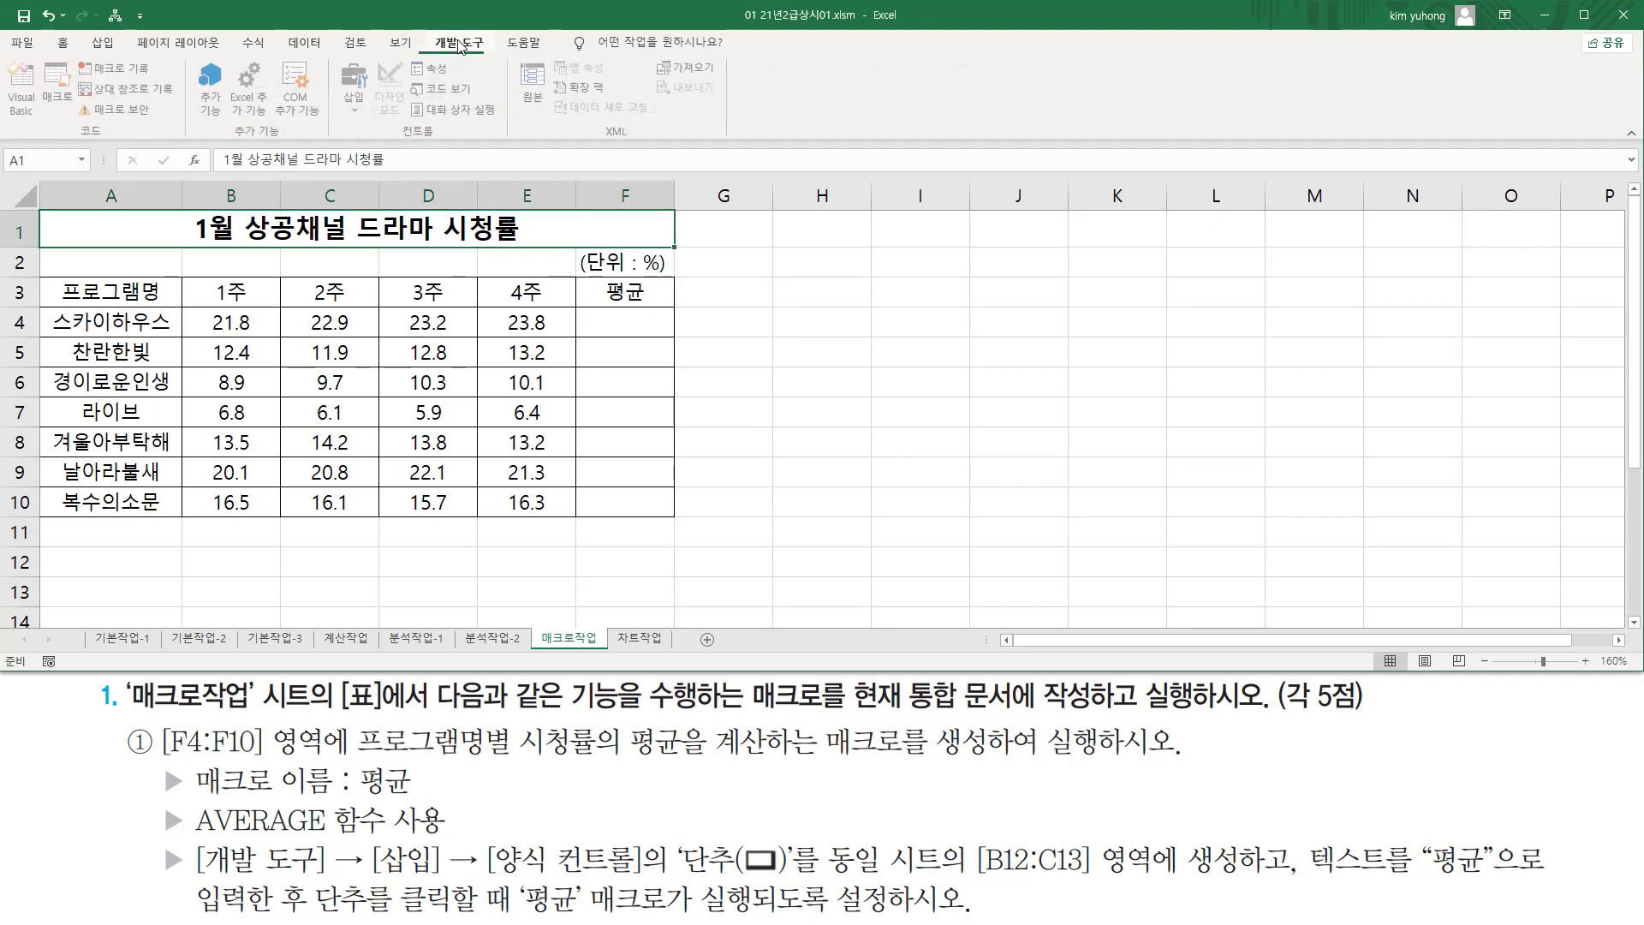
click(358, 108)
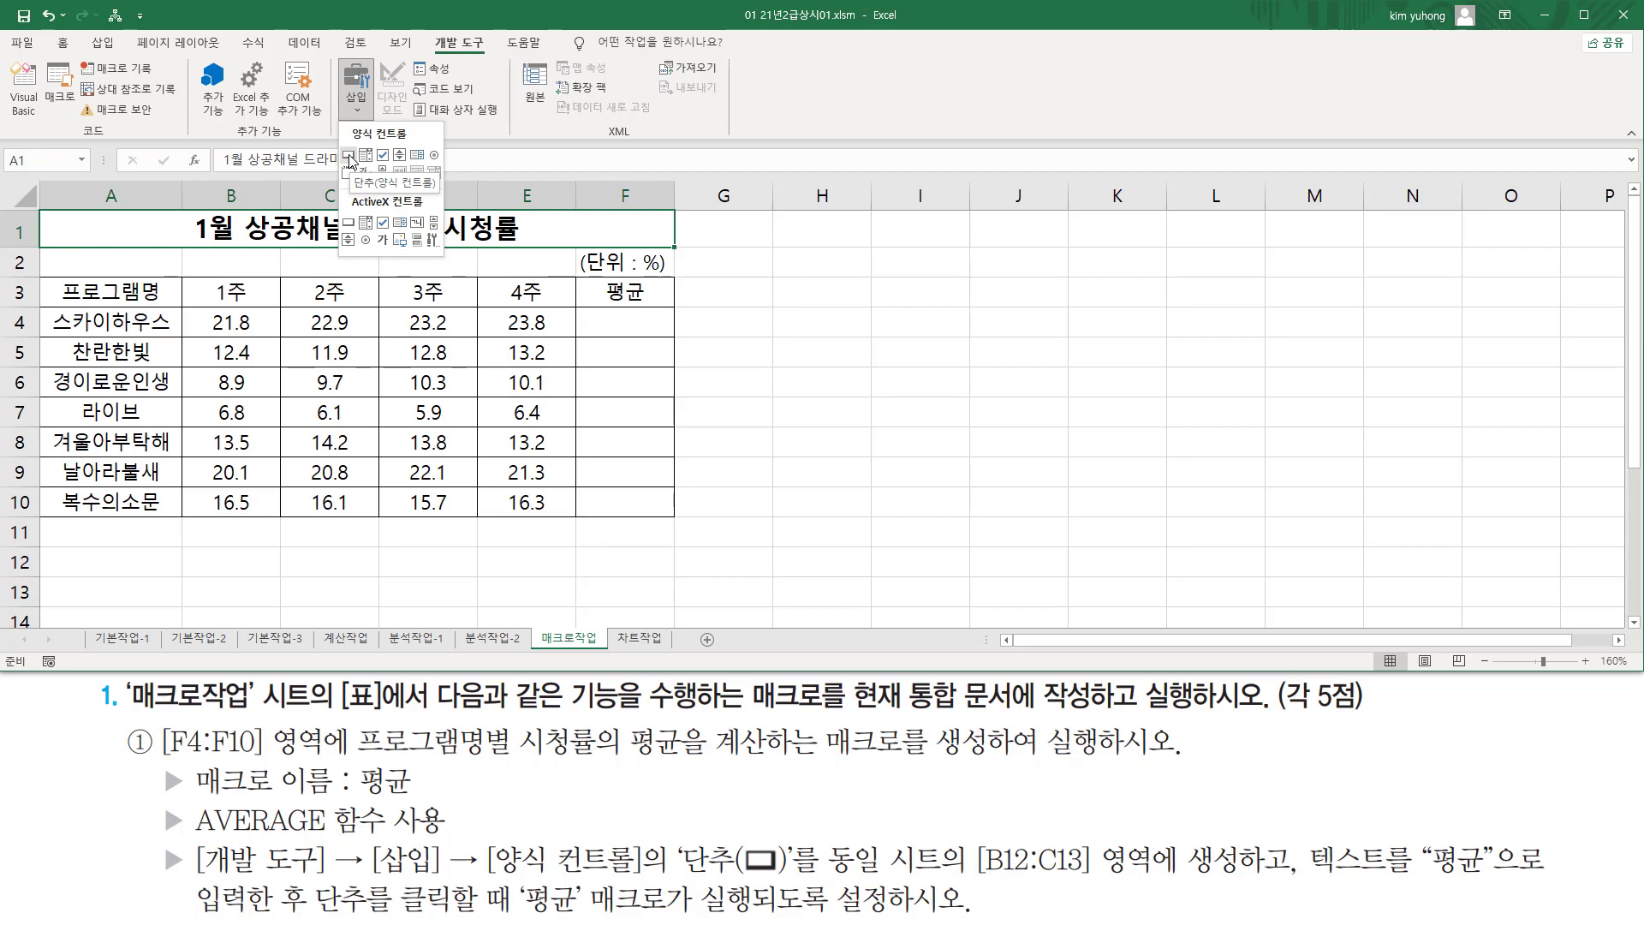
click(349, 155)
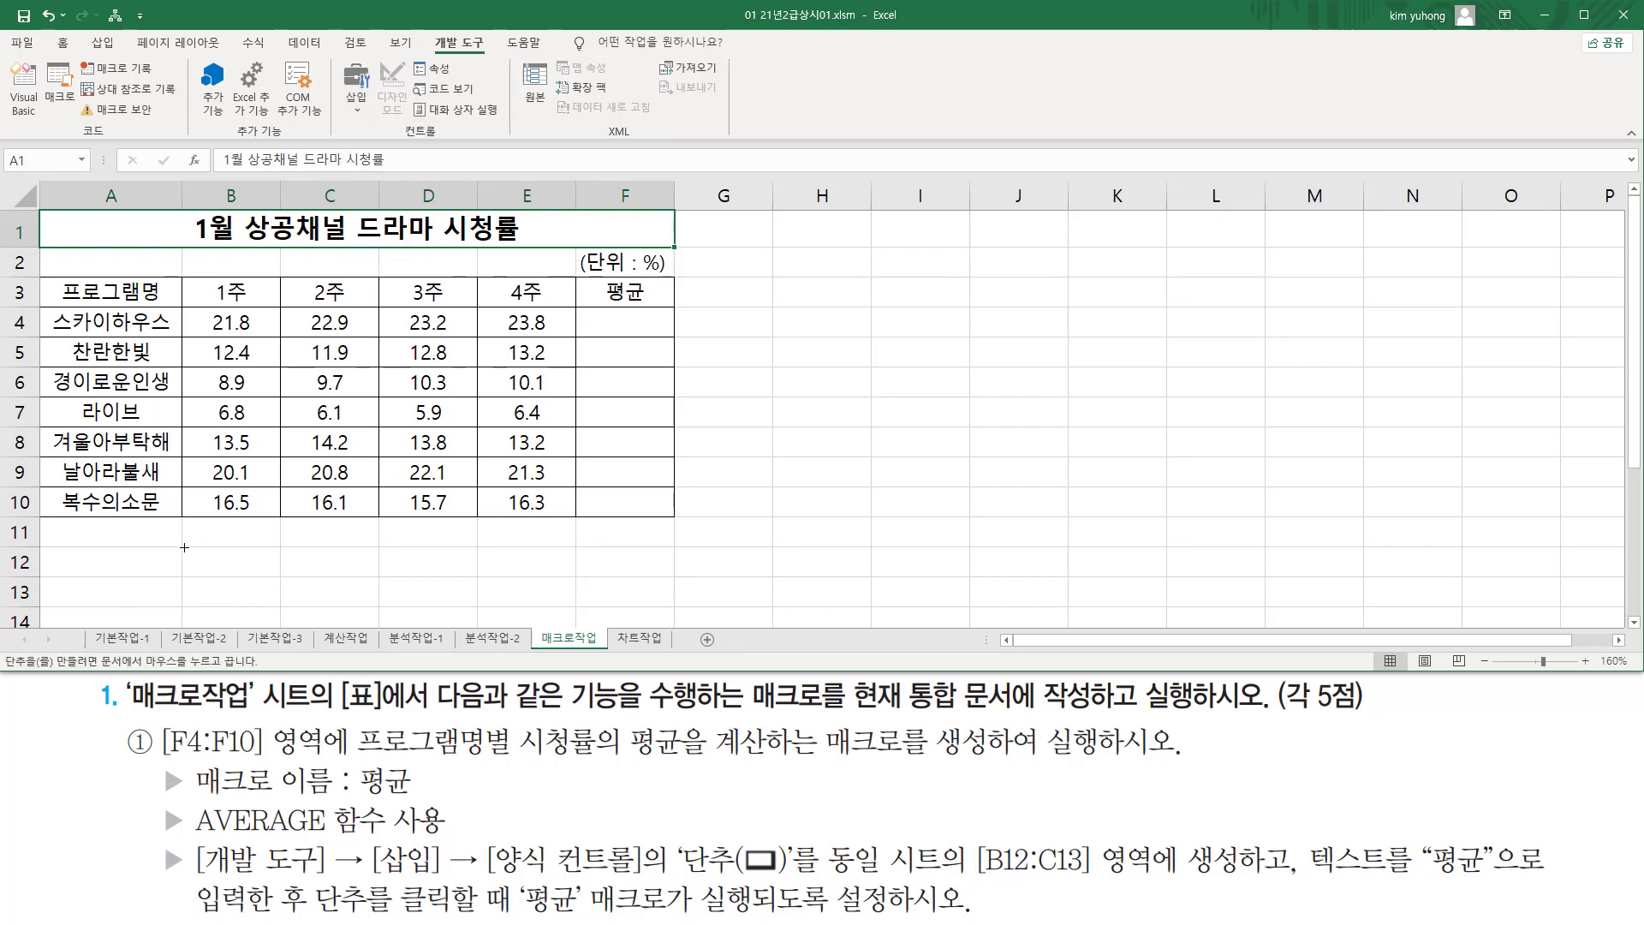
drag(180, 547, 378, 606)
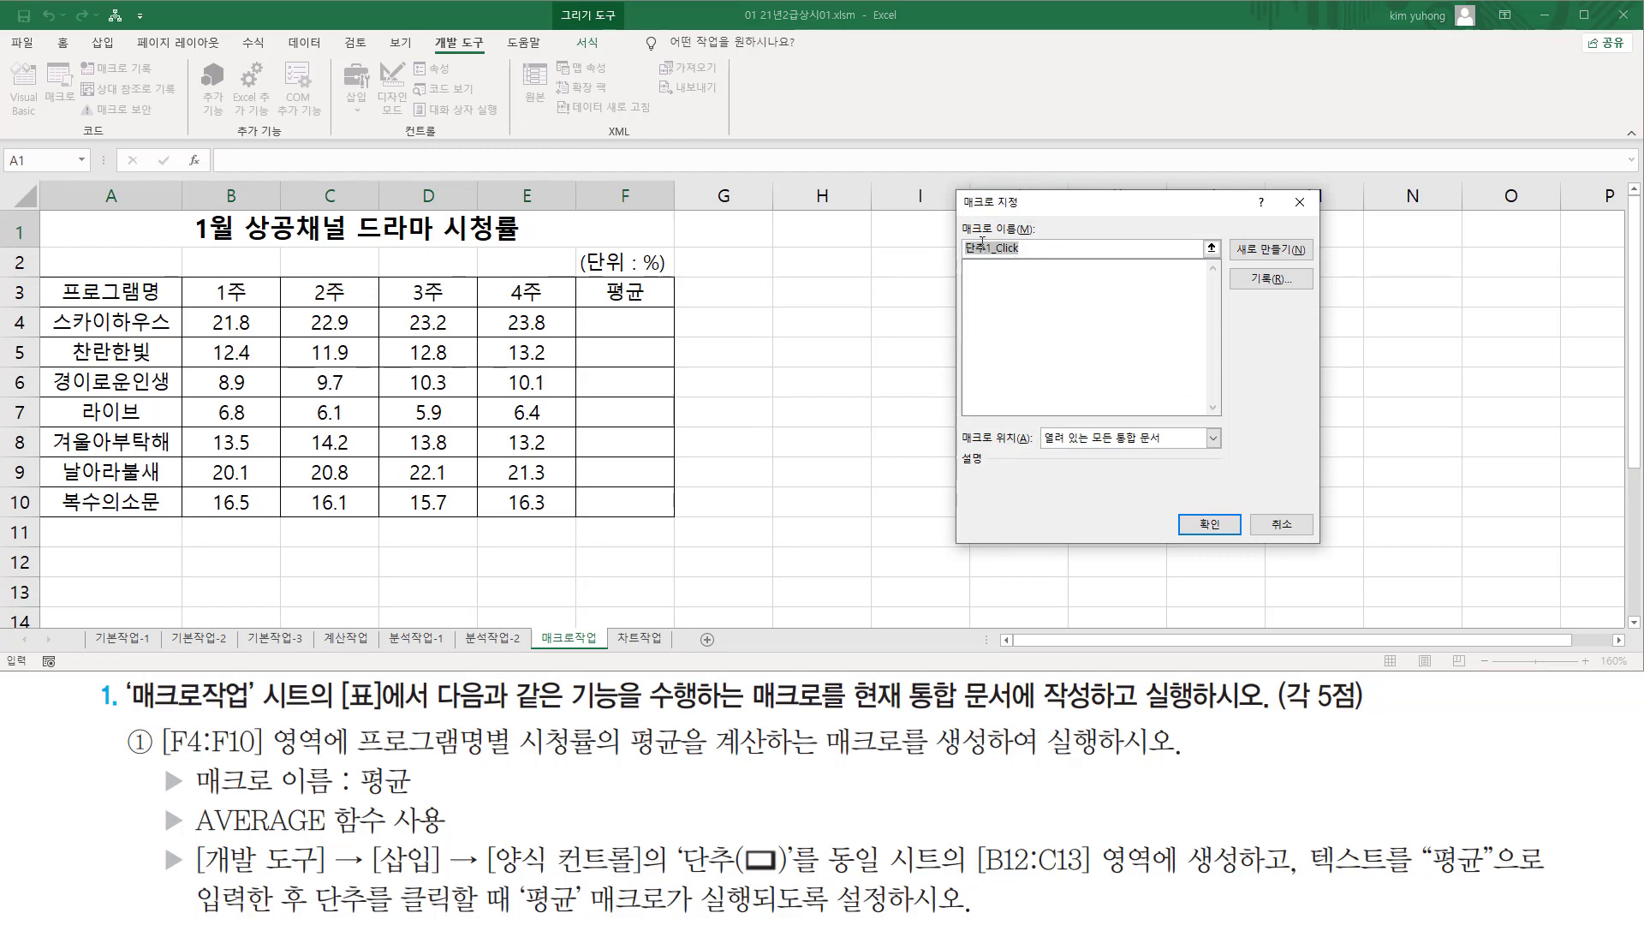
drag(959, 214, 1052, 260)
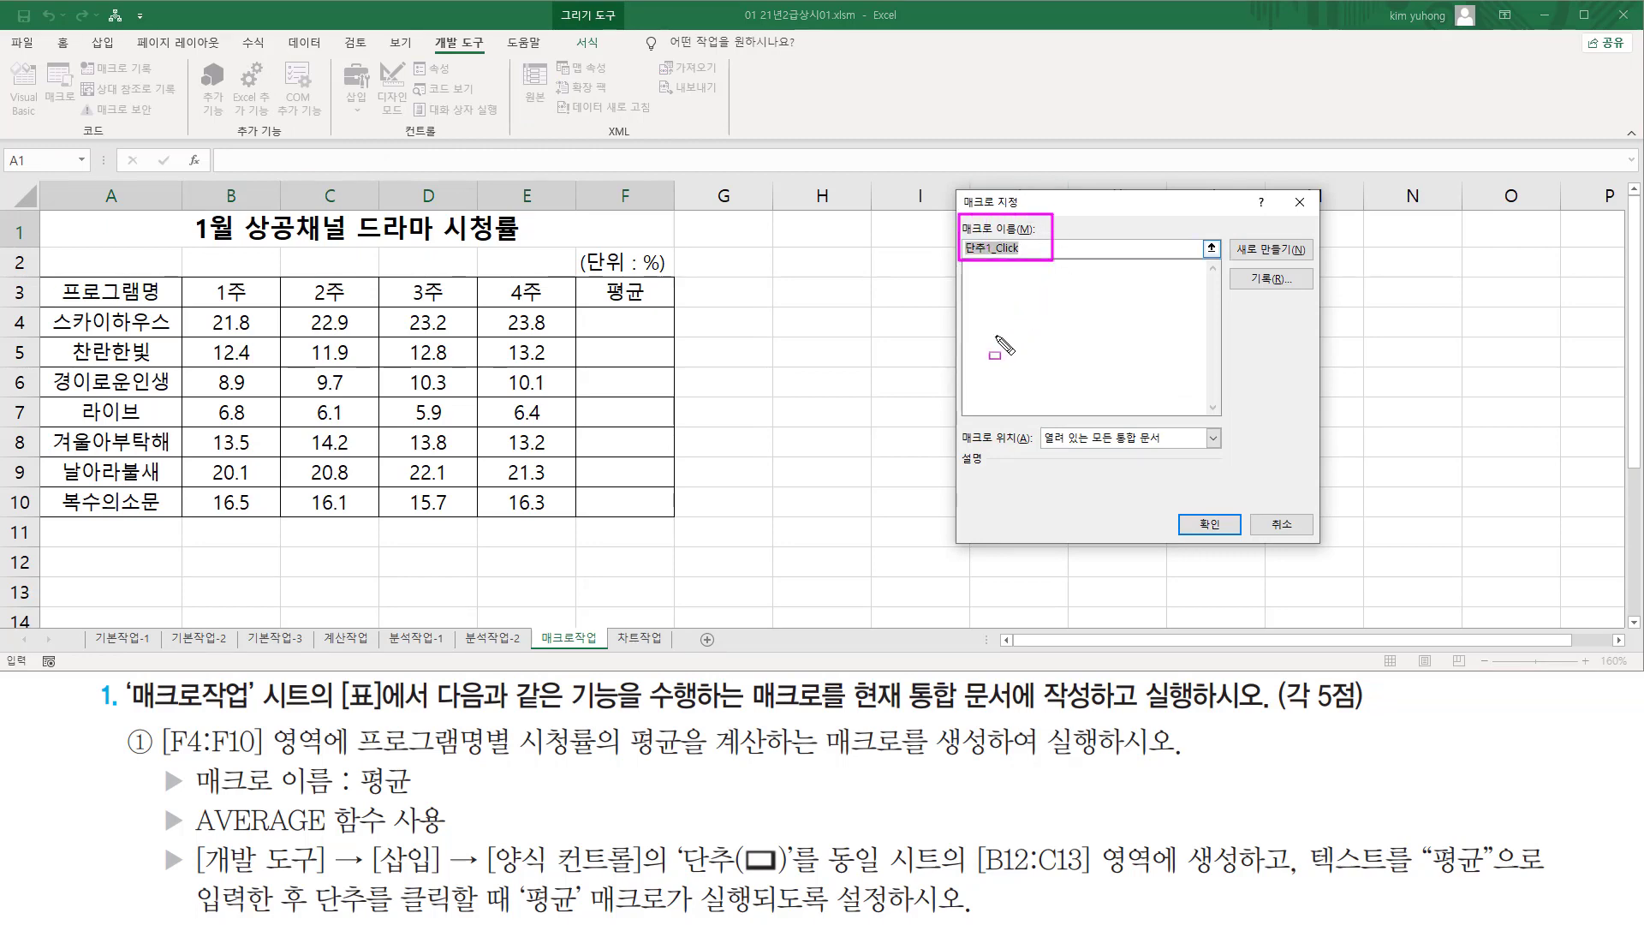
drag(178, 797, 454, 796)
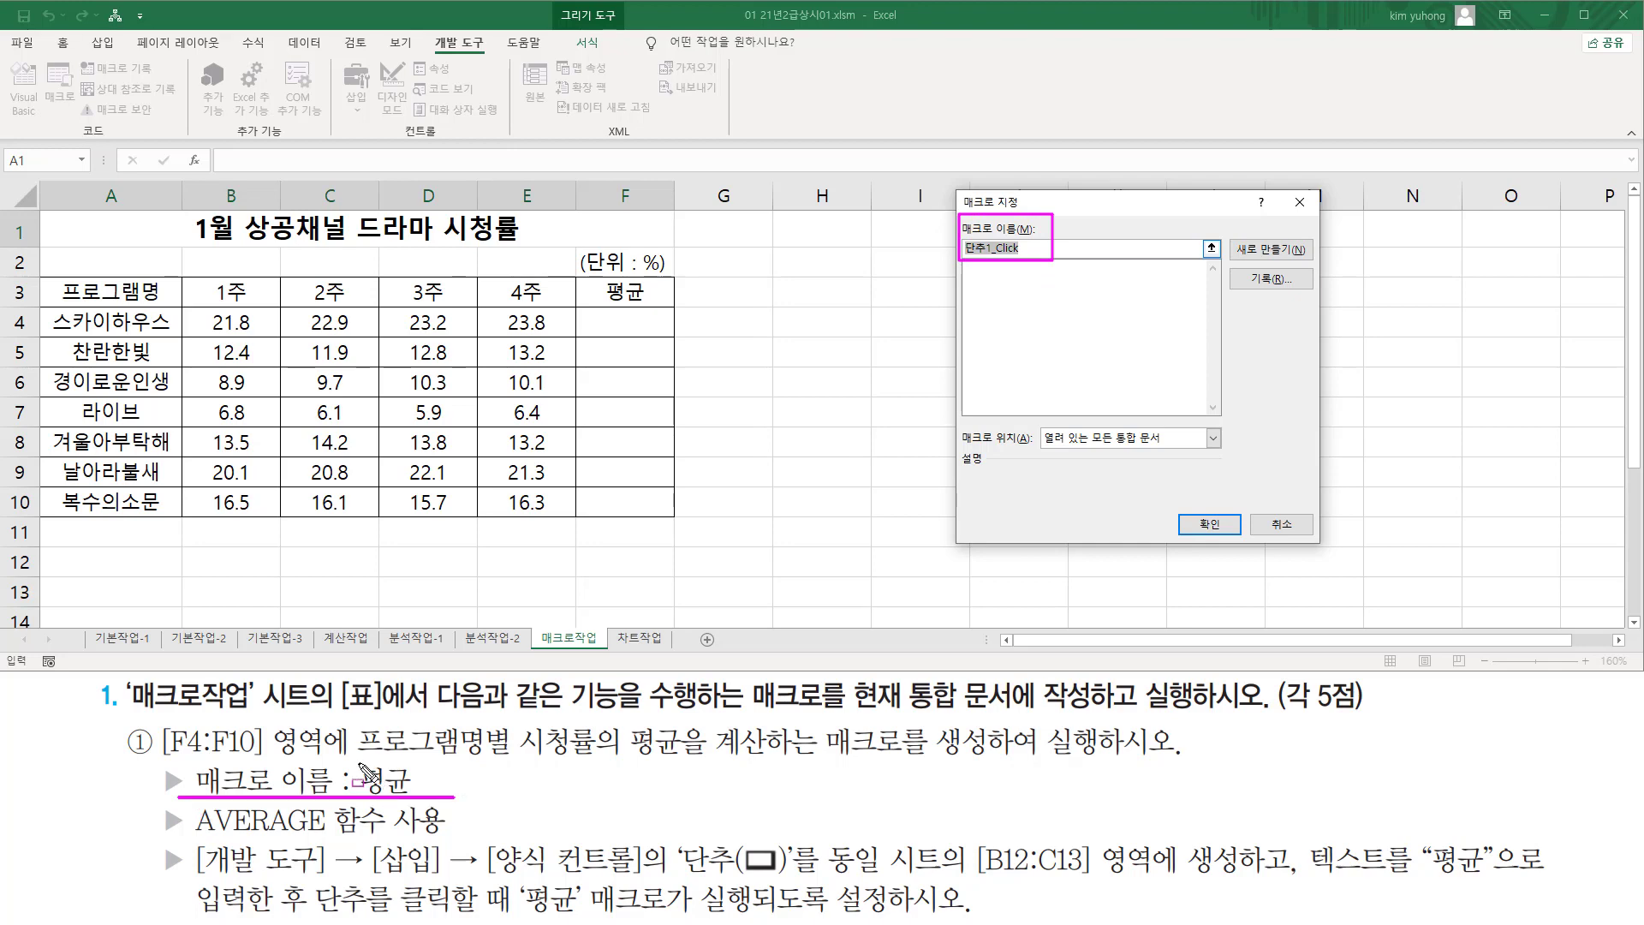
drag(352, 762, 458, 799)
key(Escape)
Replace the default macro name for the new button with 평균
click(1061, 249)
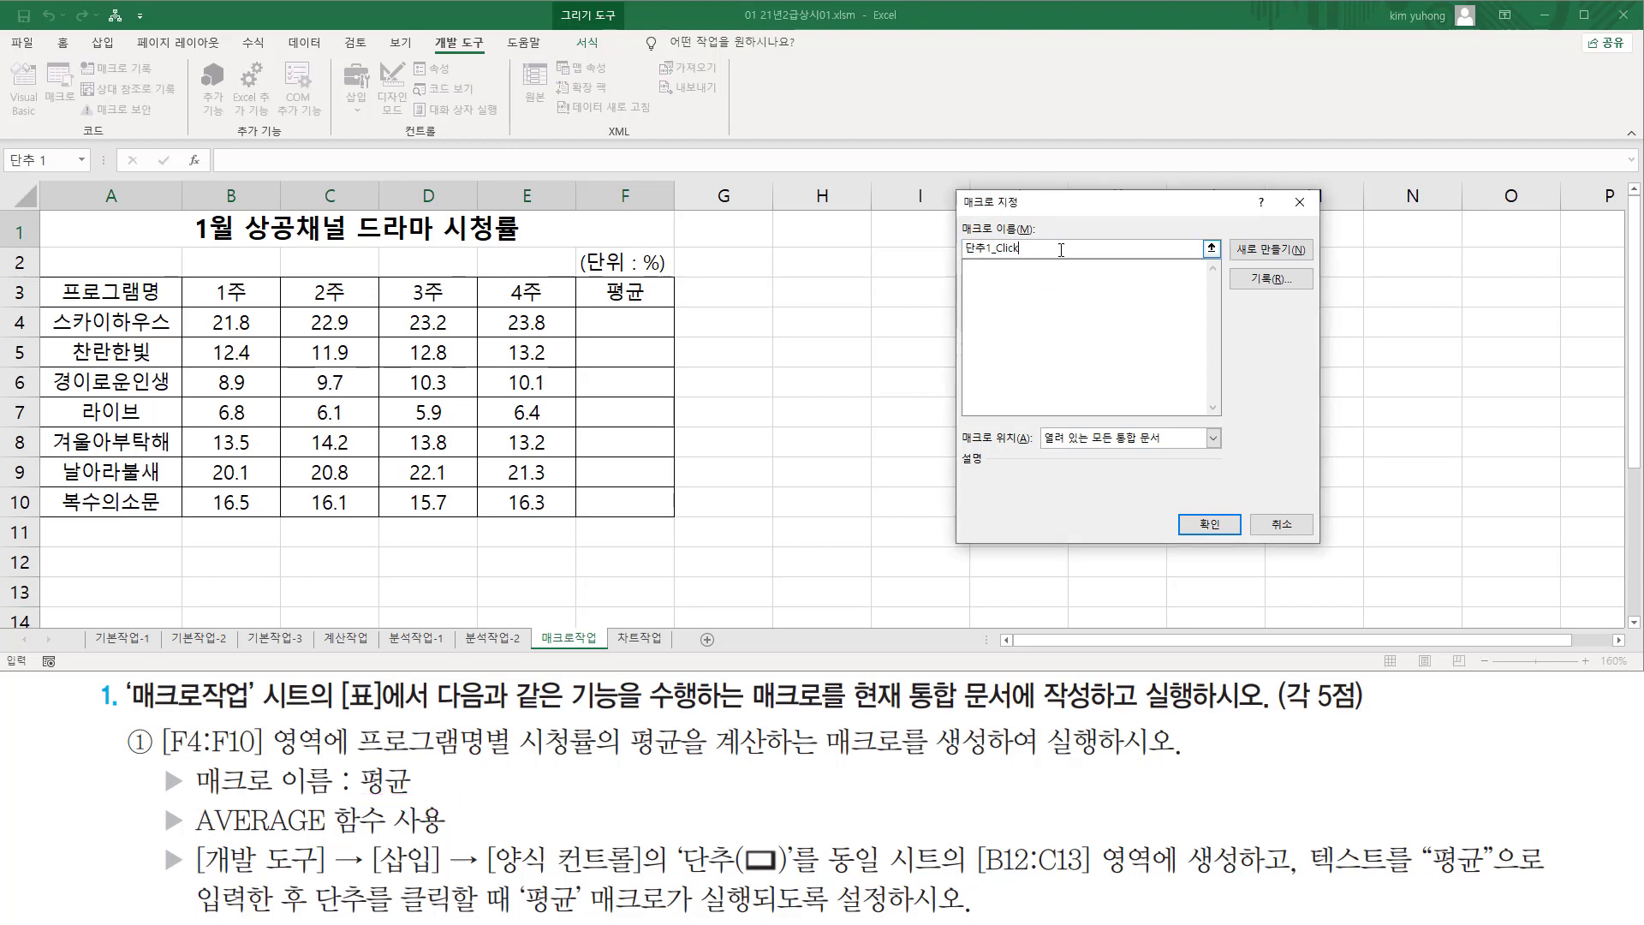
key(BackSpace)
key(BackSpace)
key(BackSpace)
key(BackSpace)
key(BackSpace)
key(BackSpace)
key(BackSpace)
key(BackSpace)
key(BackSpace)
text(ㅍ)
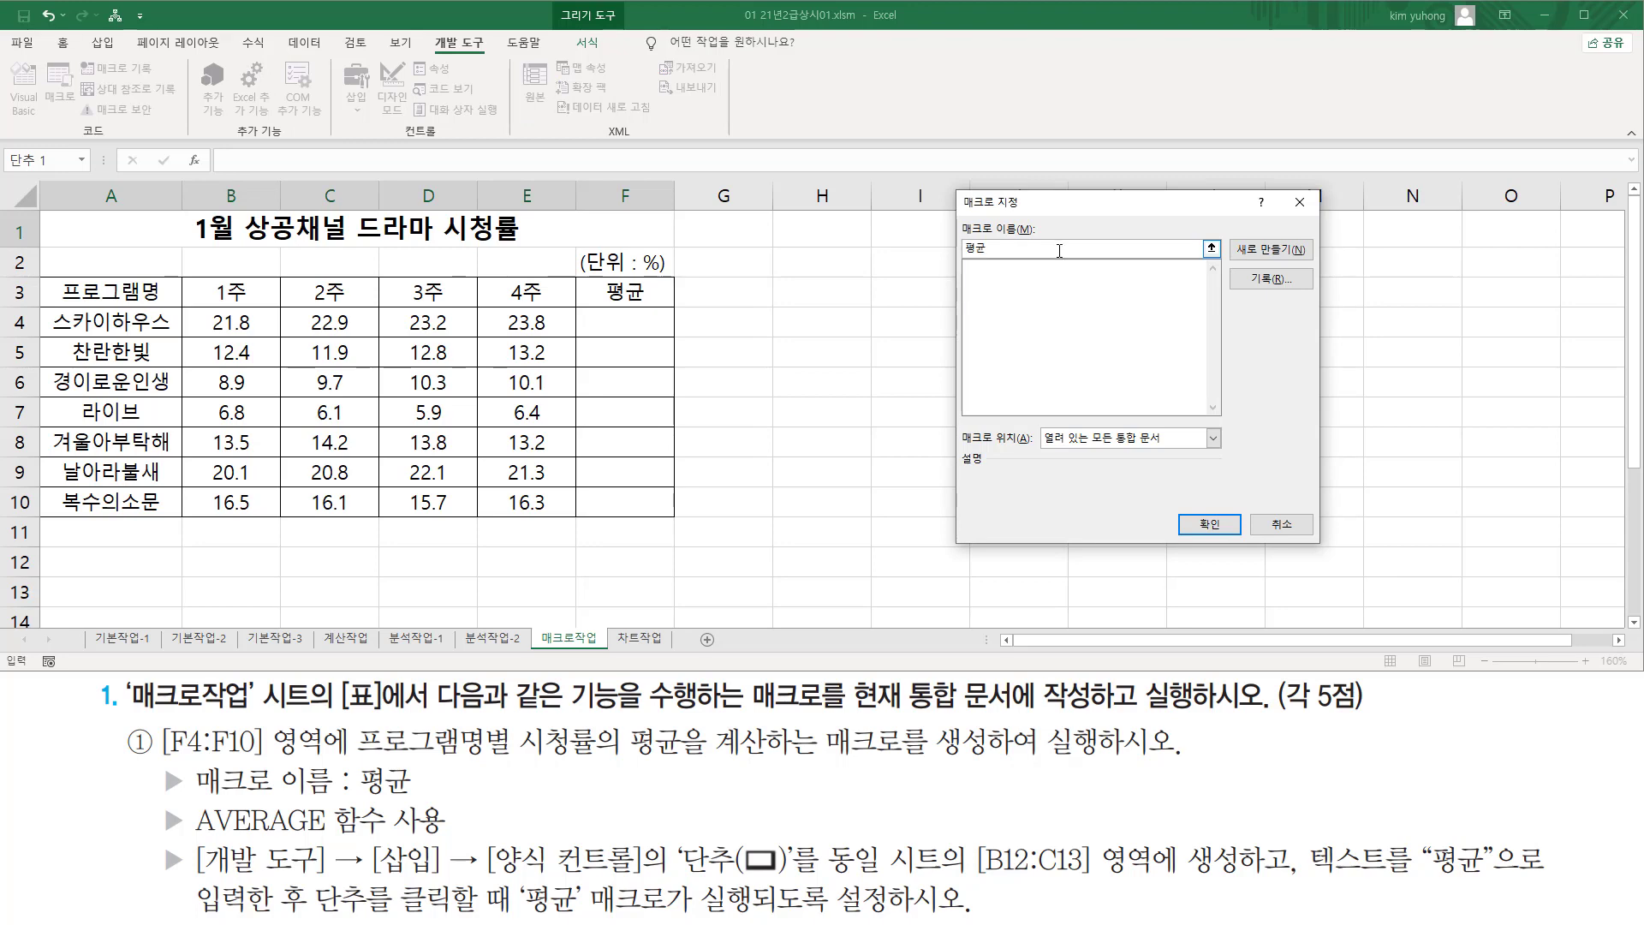
Start recording the button's 평균 macro, stored in the current workbook (현재 통합 문서)
click(1267, 281)
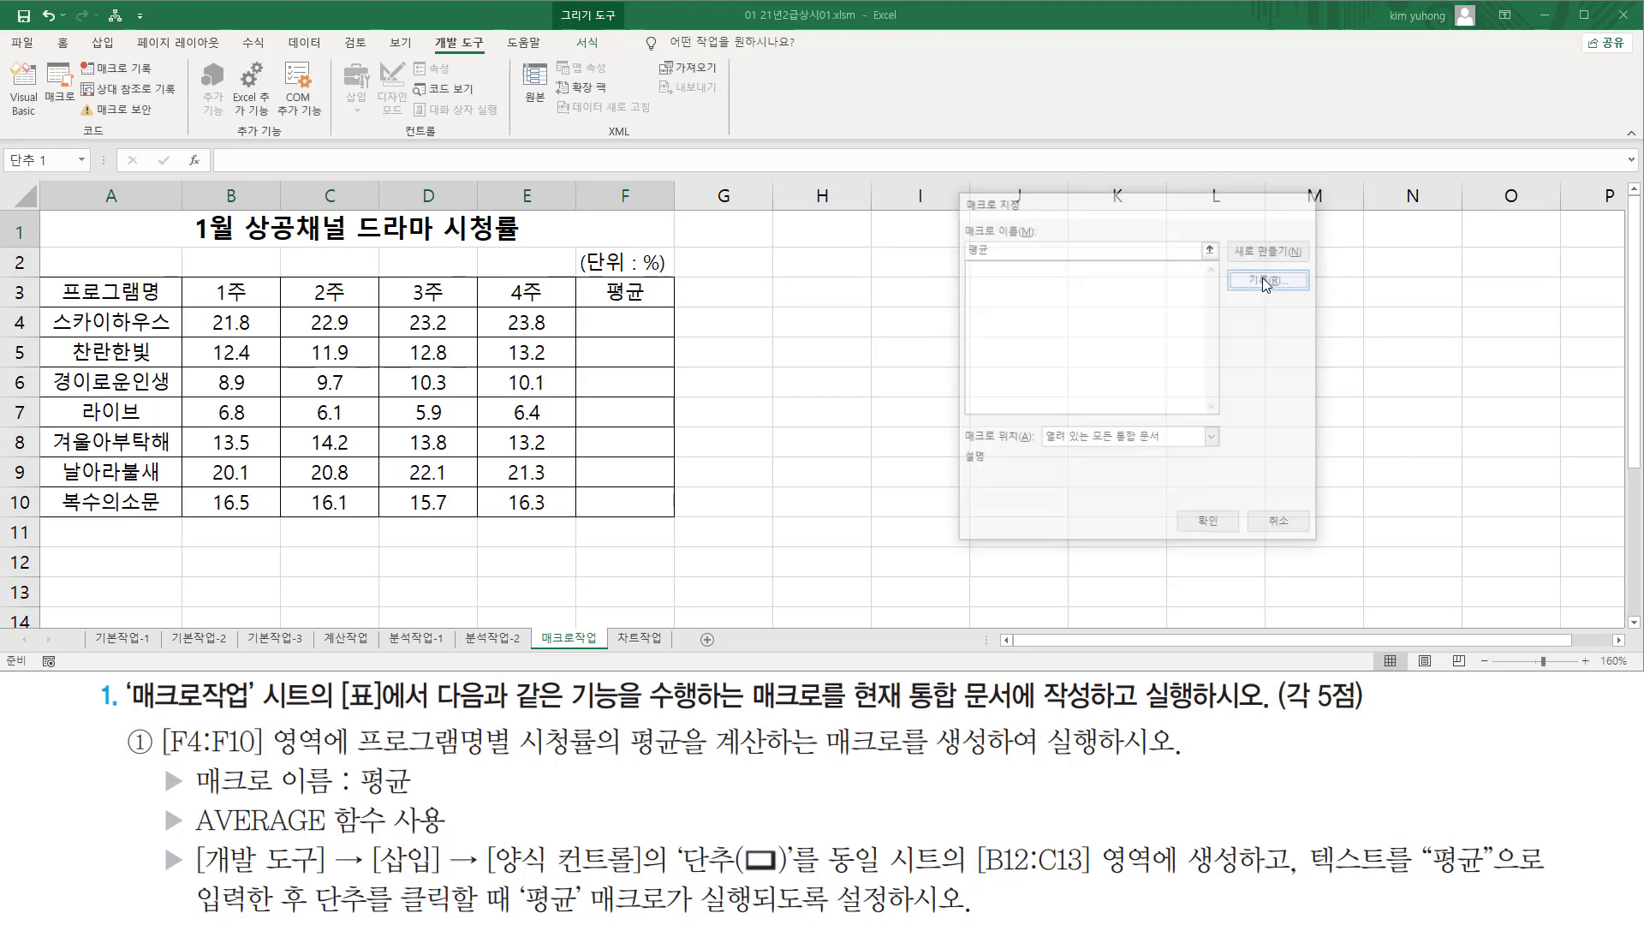
key(Return)
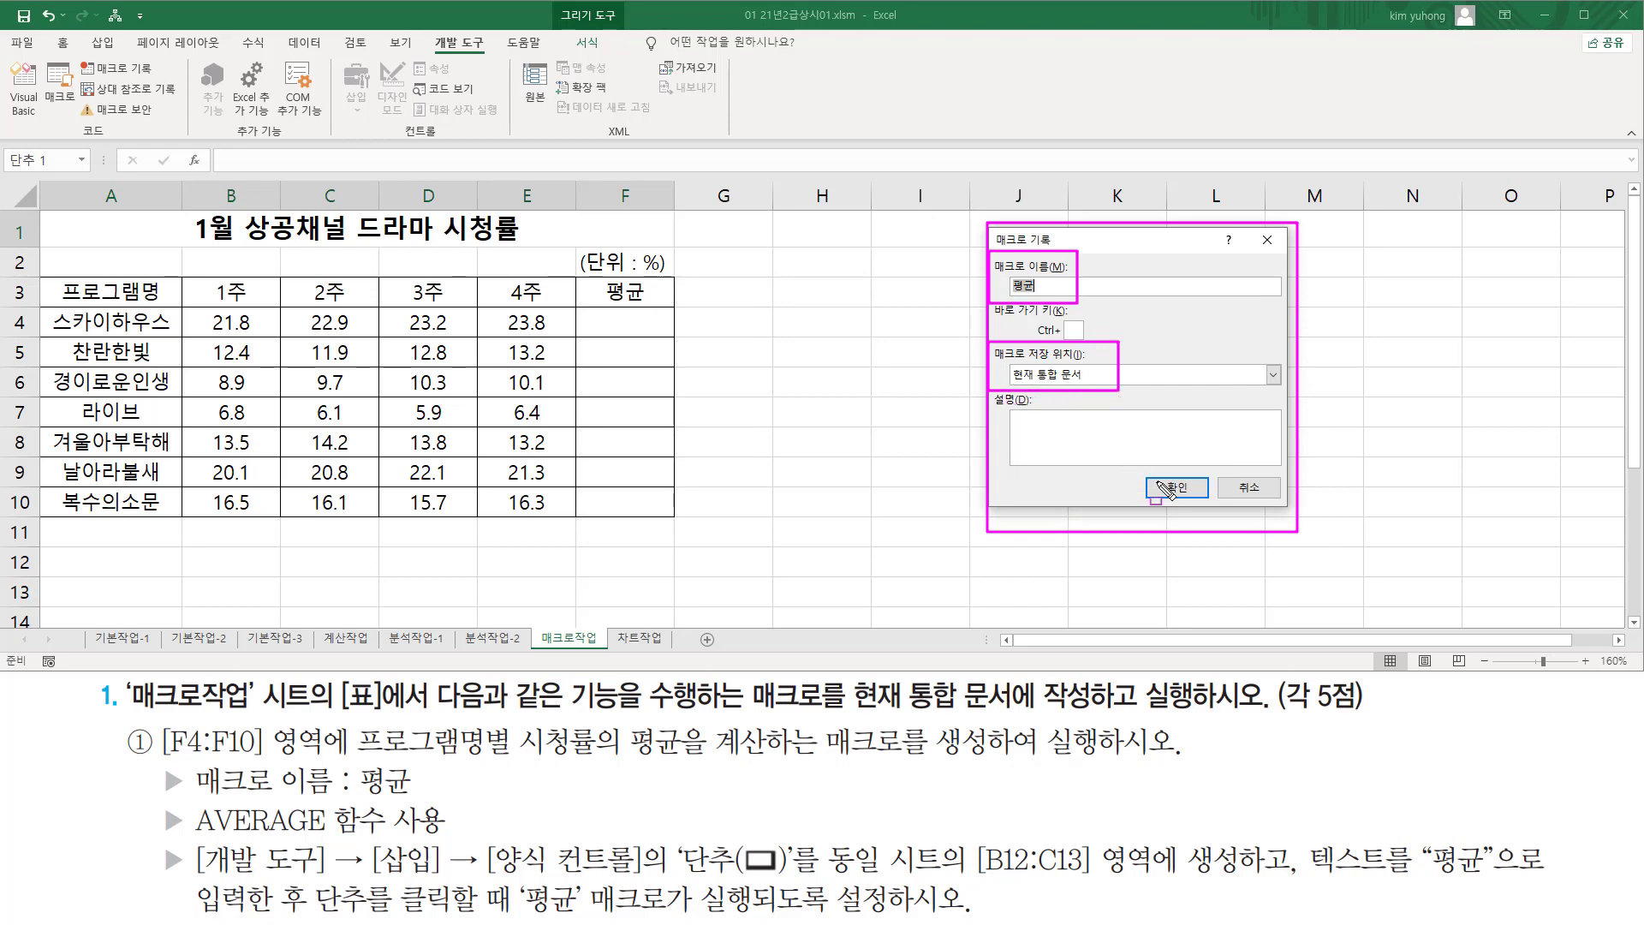
drag(1154, 471, 1191, 511)
key(Escape)
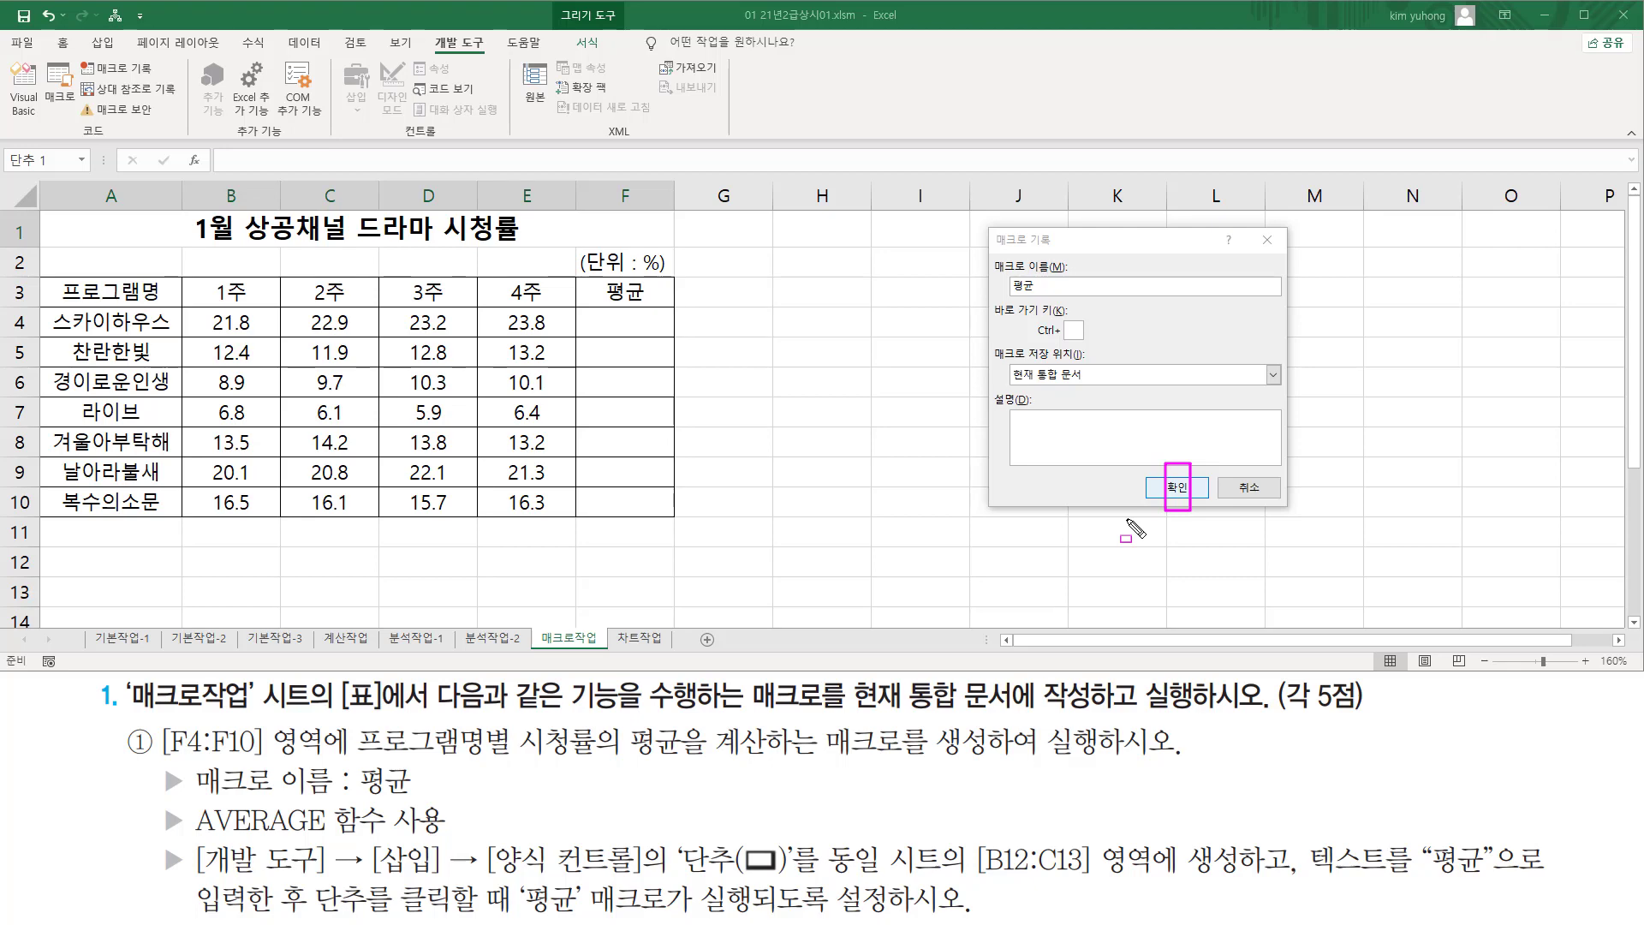
key(Escape)
click(1175, 488)
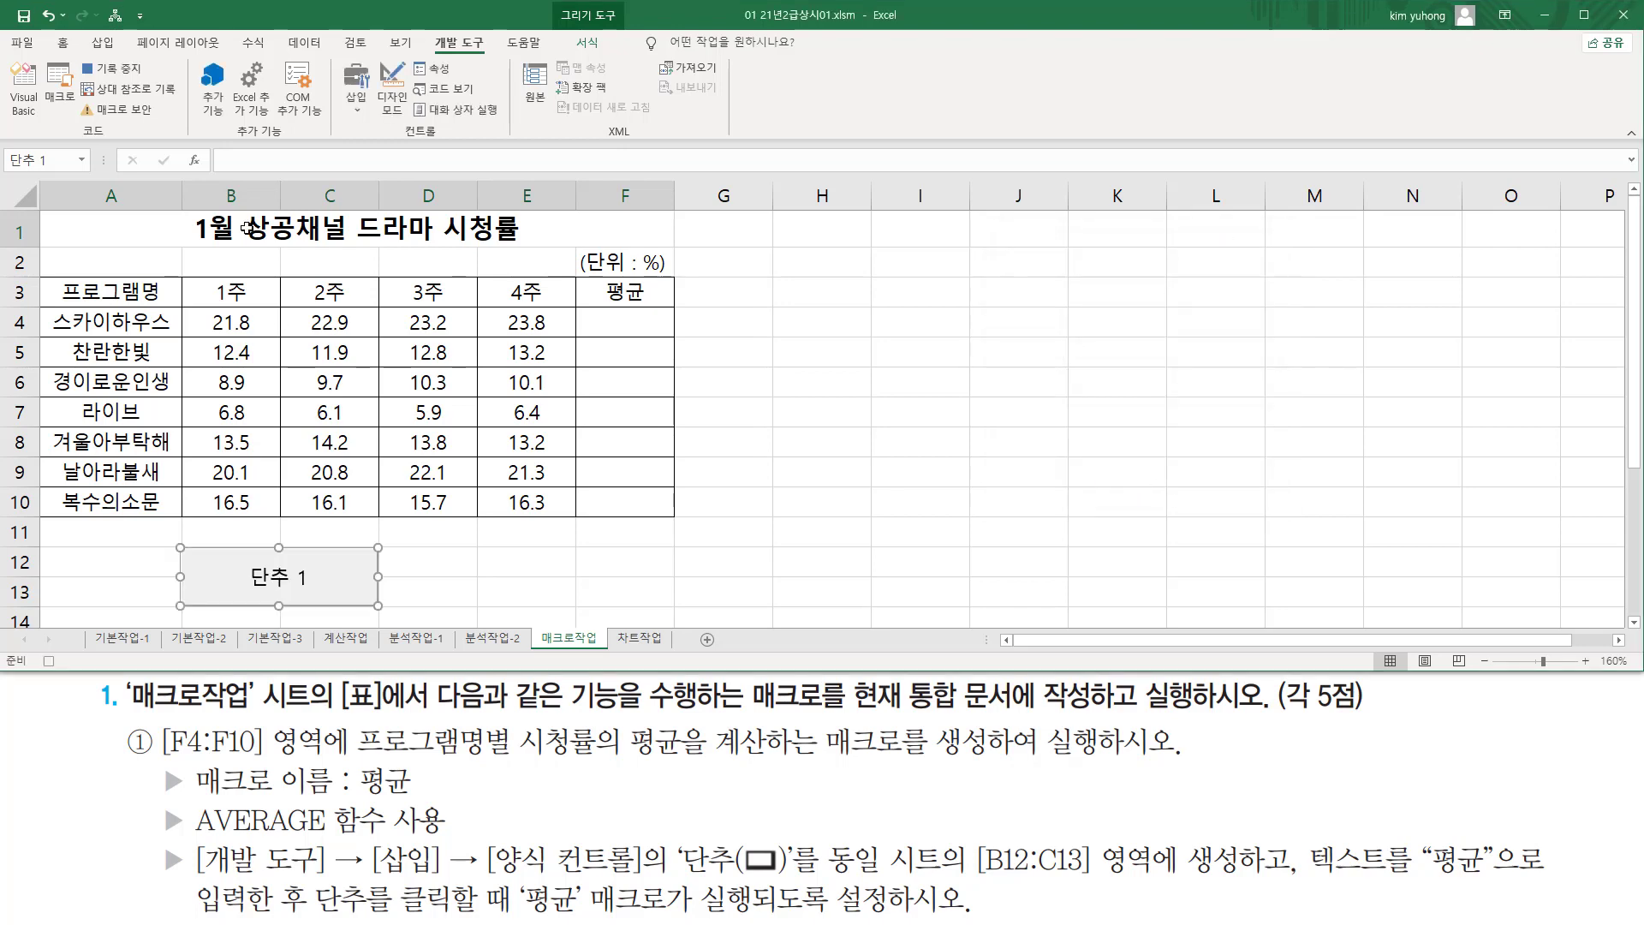
drag(74, 55, 151, 81)
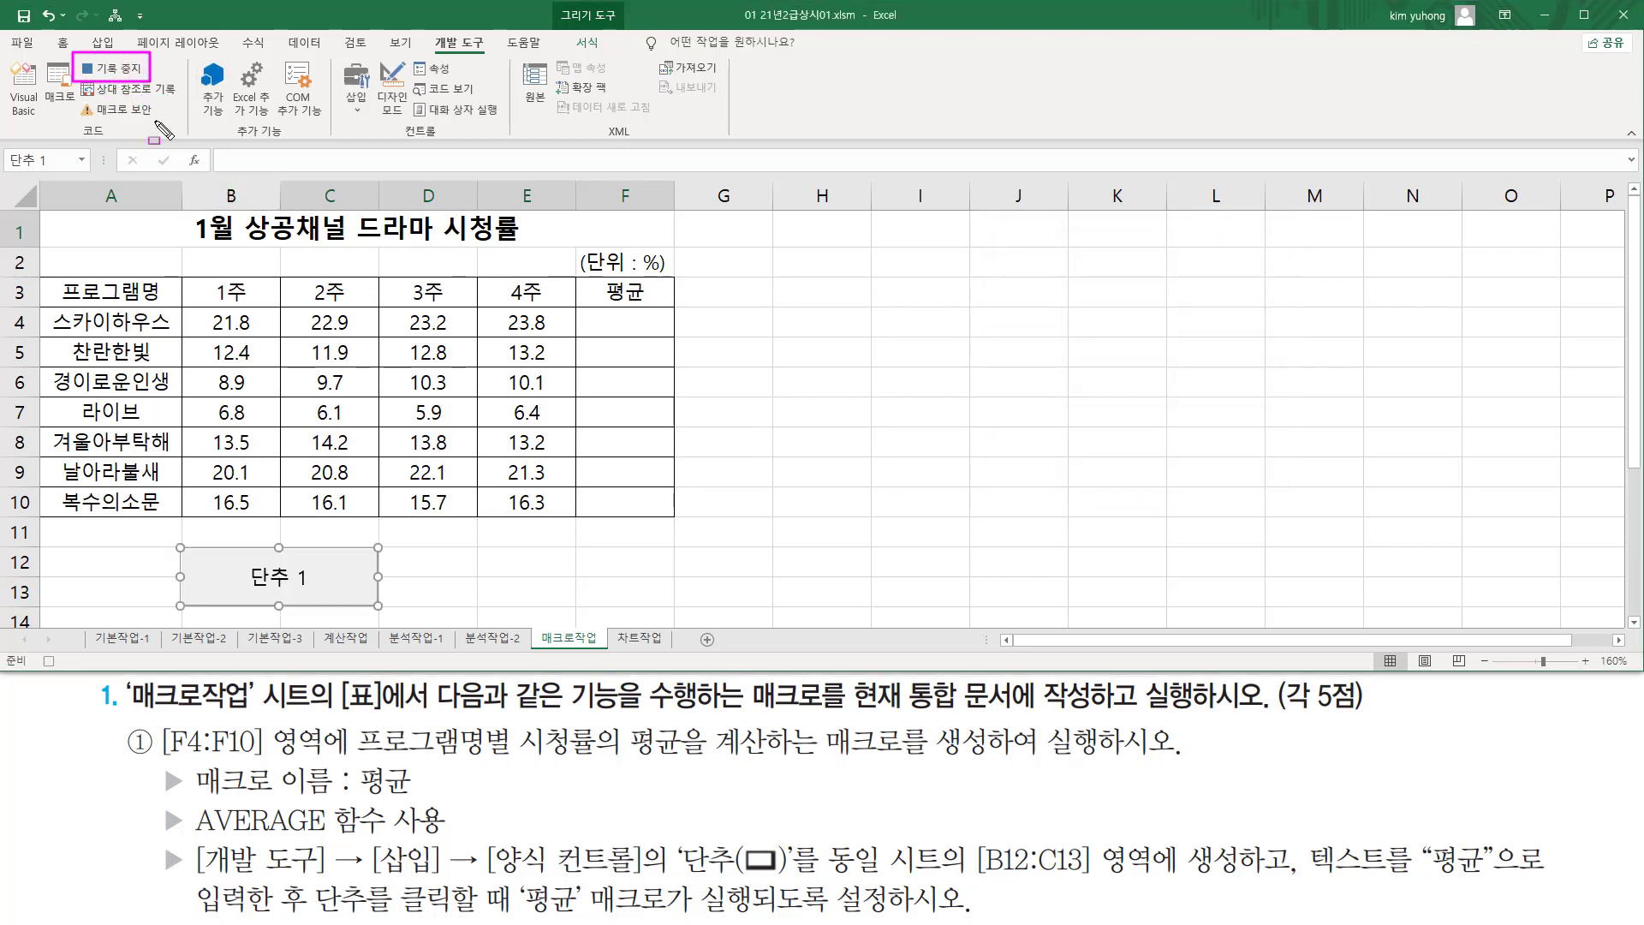
drag(32, 648, 66, 674)
key(Escape)
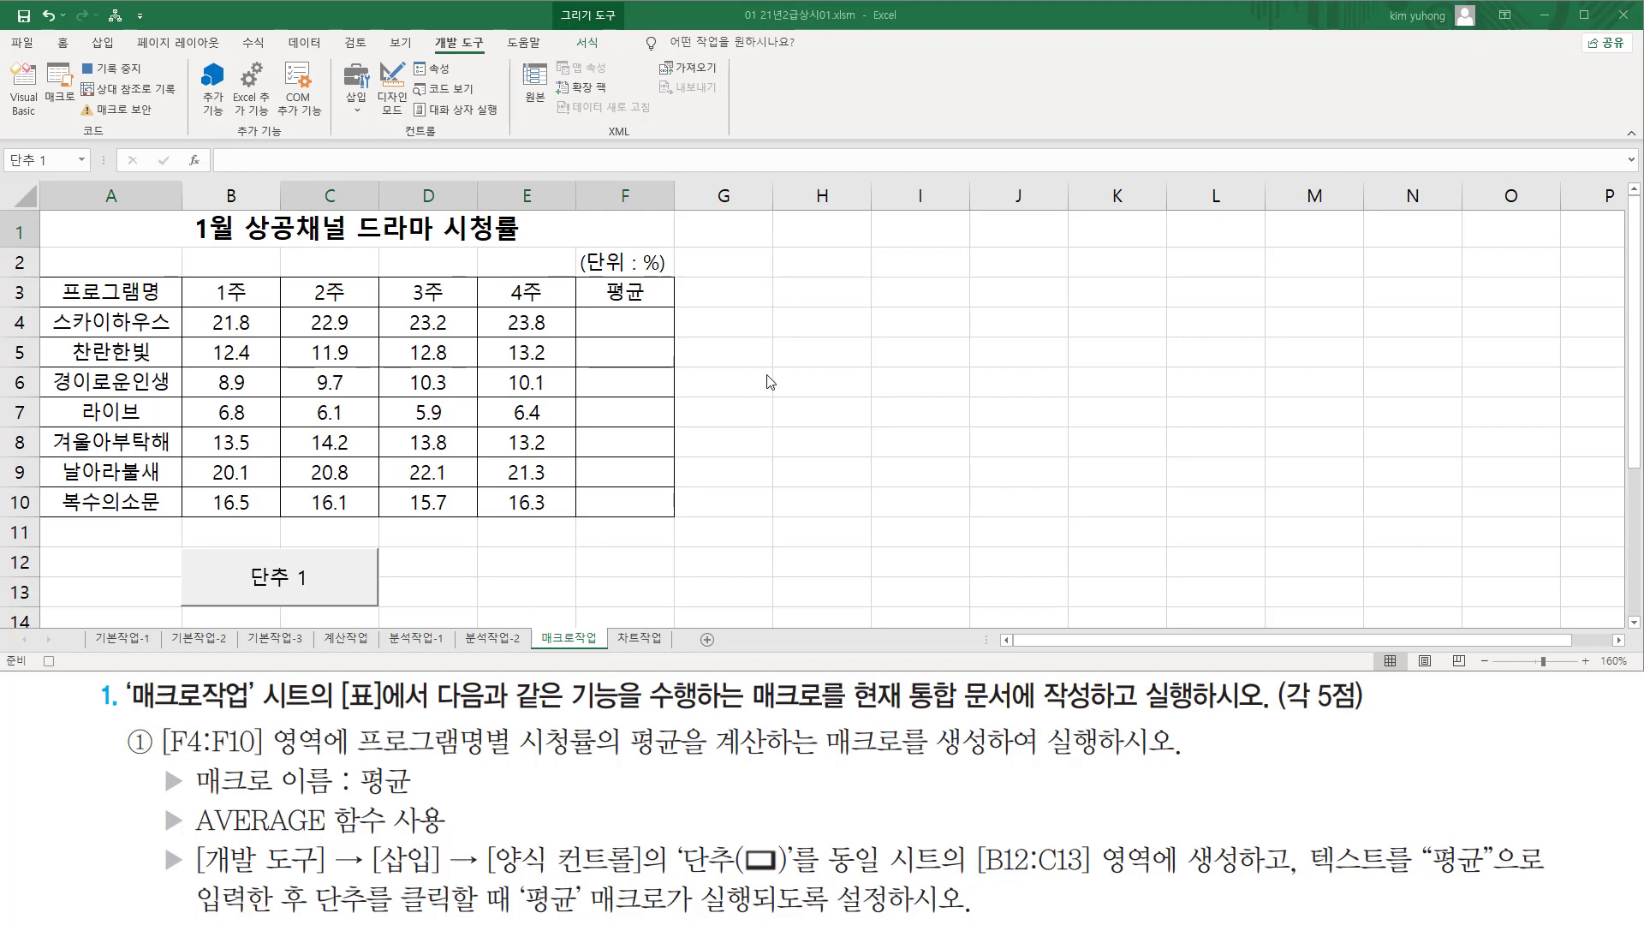
Enter the formula =AVERAGE(B4:E4) in cell F4 to average the first program's weekly ratings
click(633, 324)
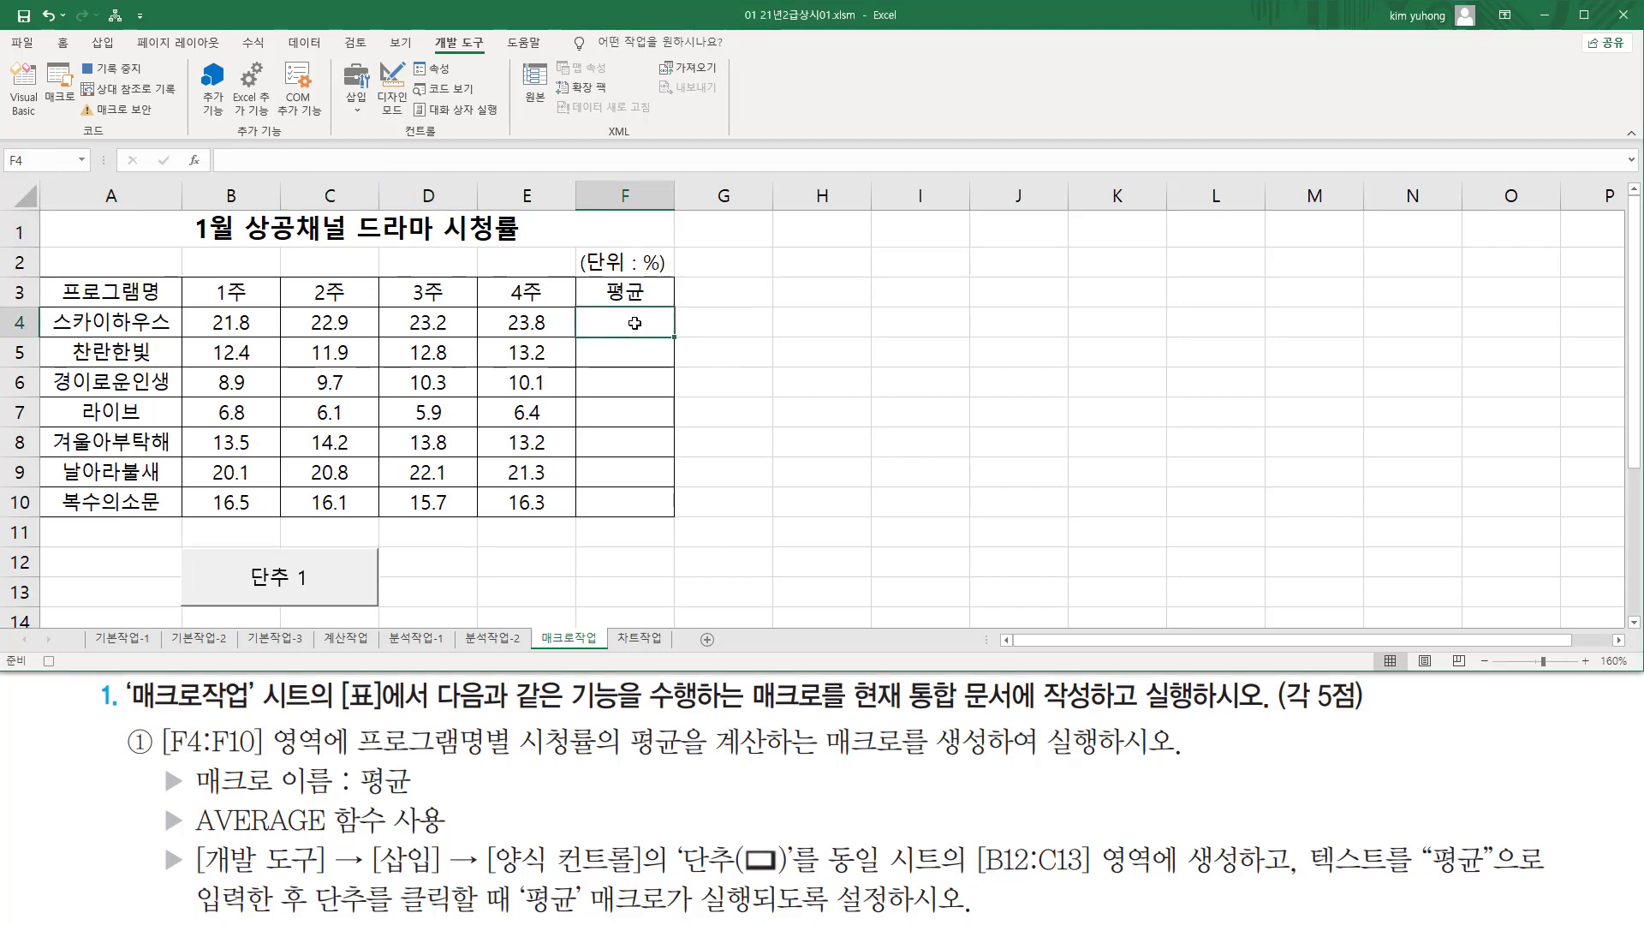
text(=)
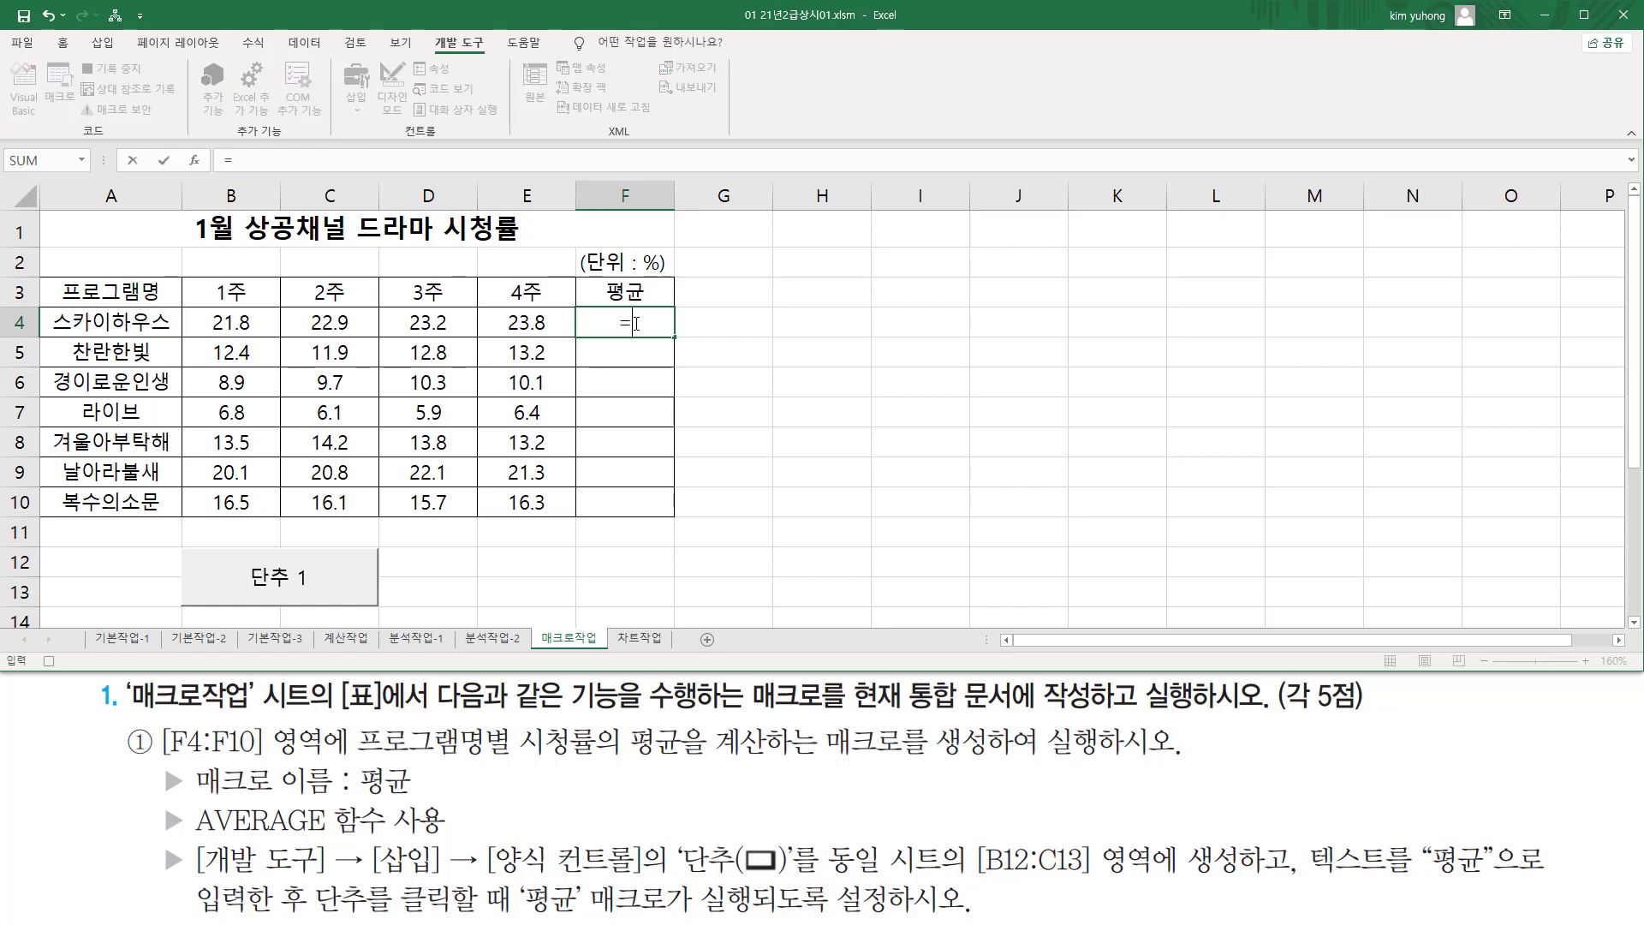
text(aver)
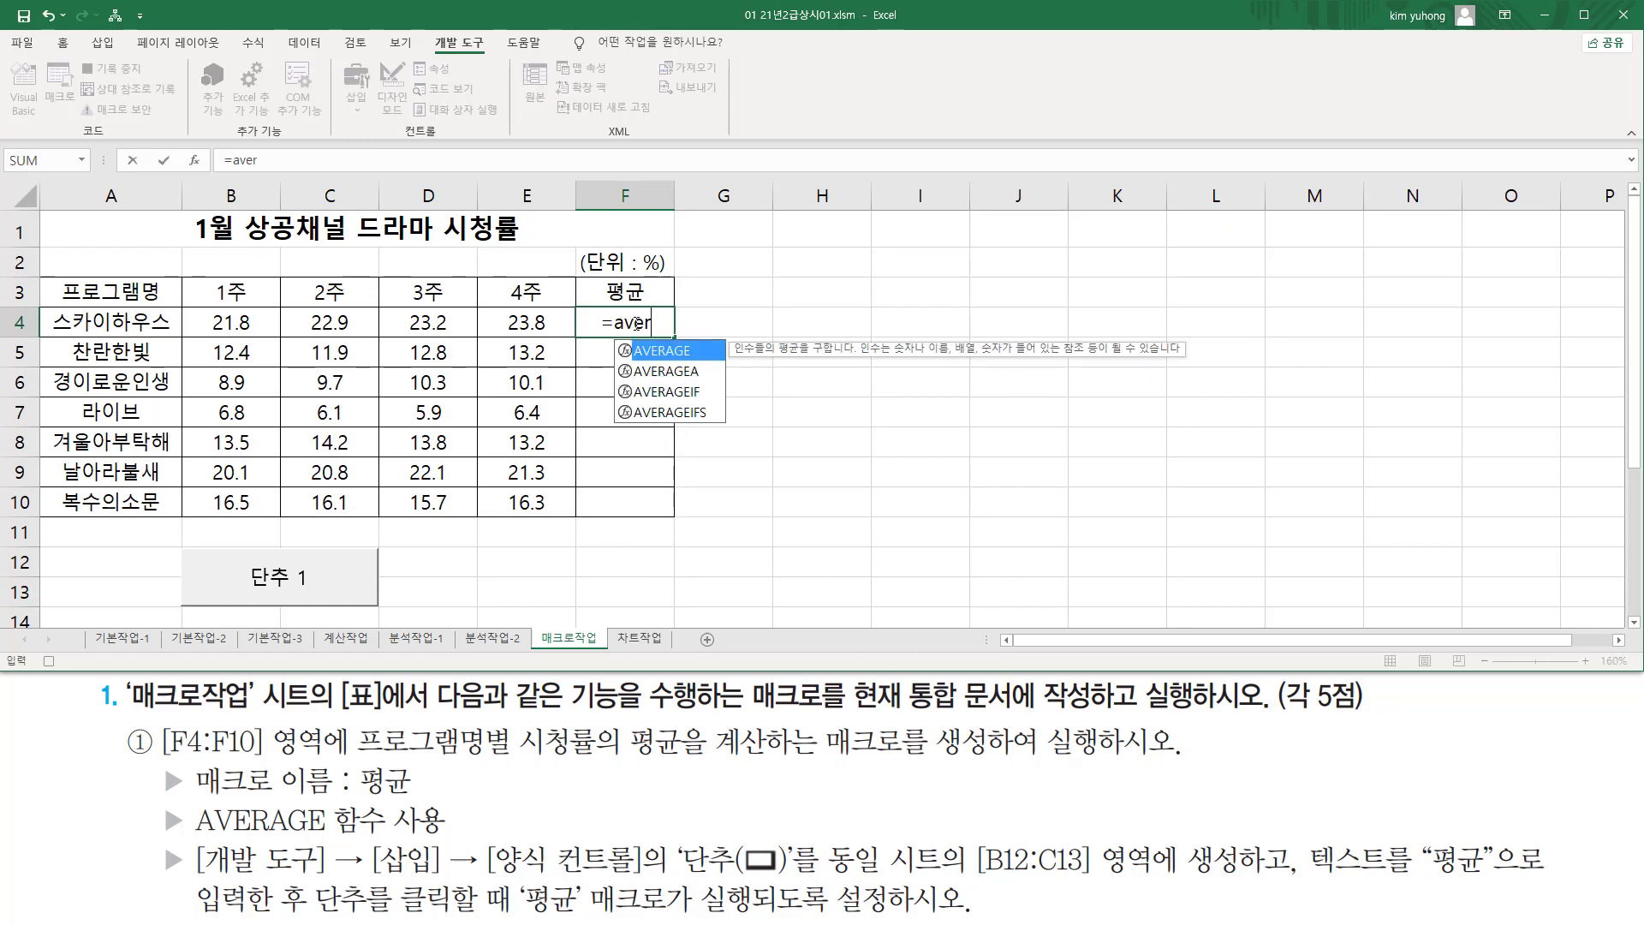
key(Tab)
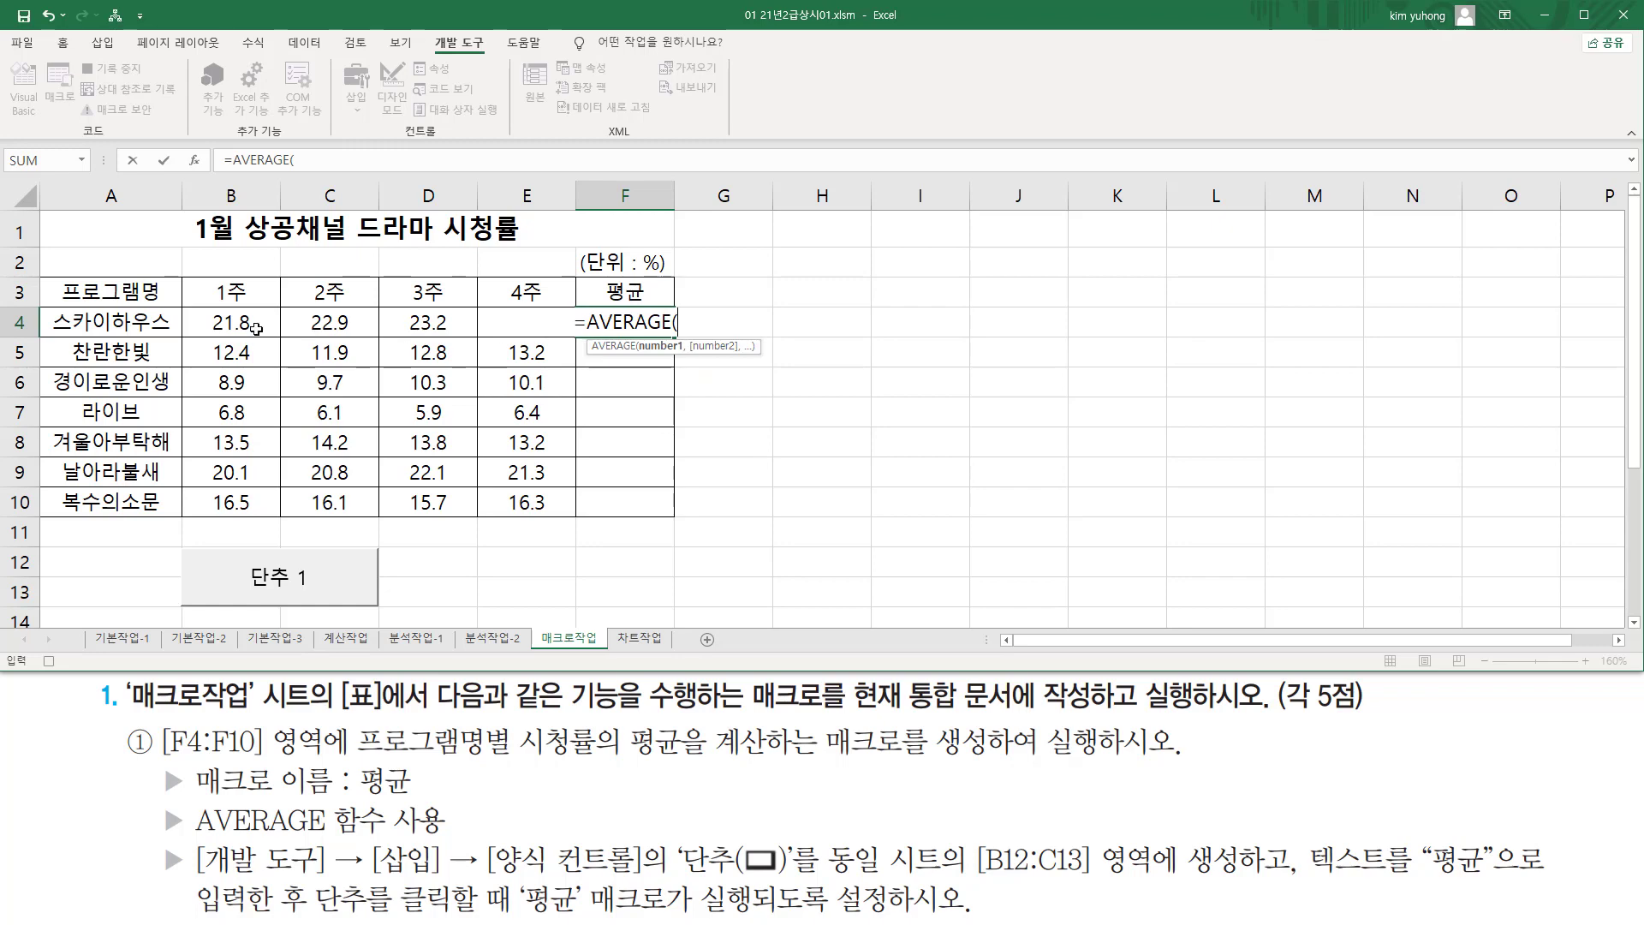
drag(231, 322, 497, 319)
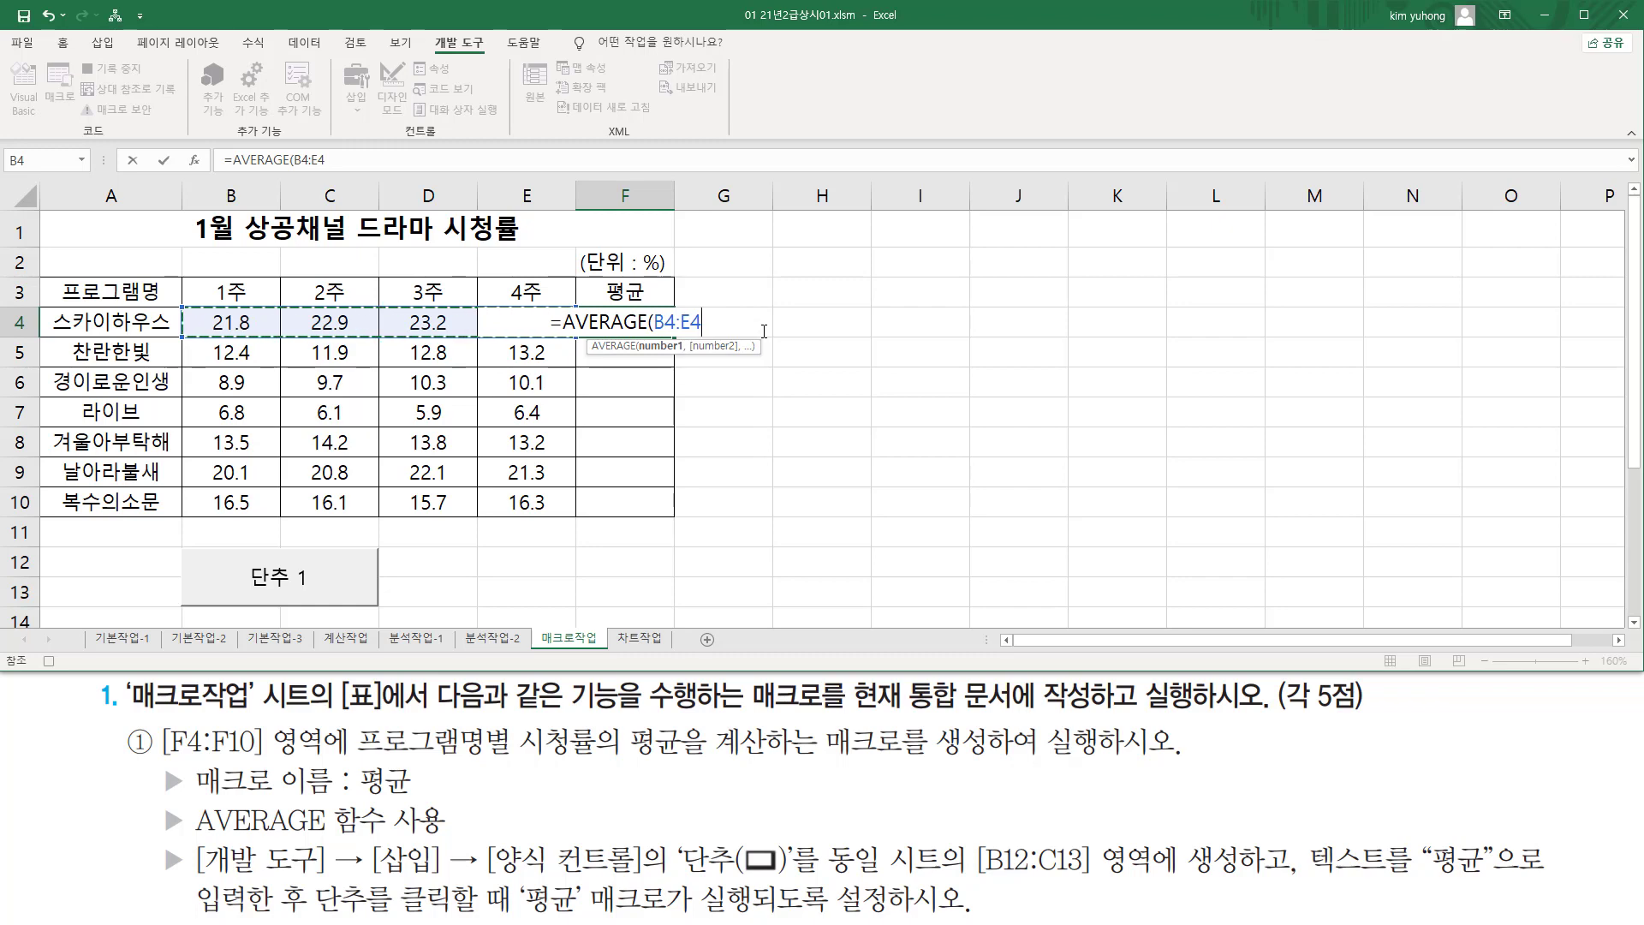
text())
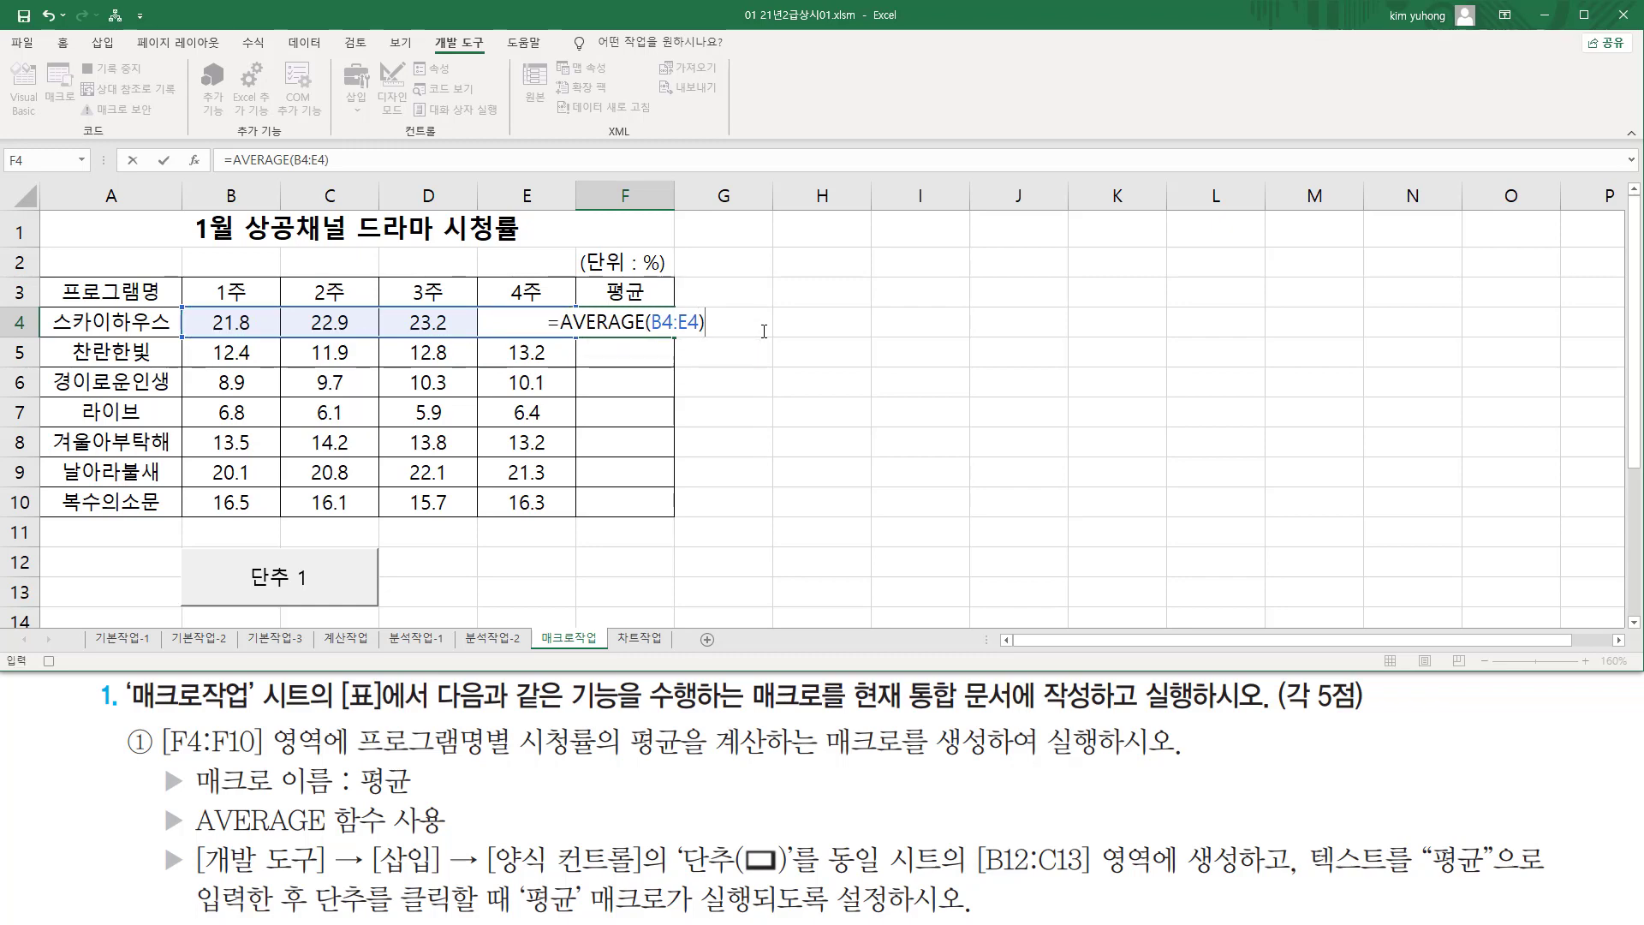
key(Return)
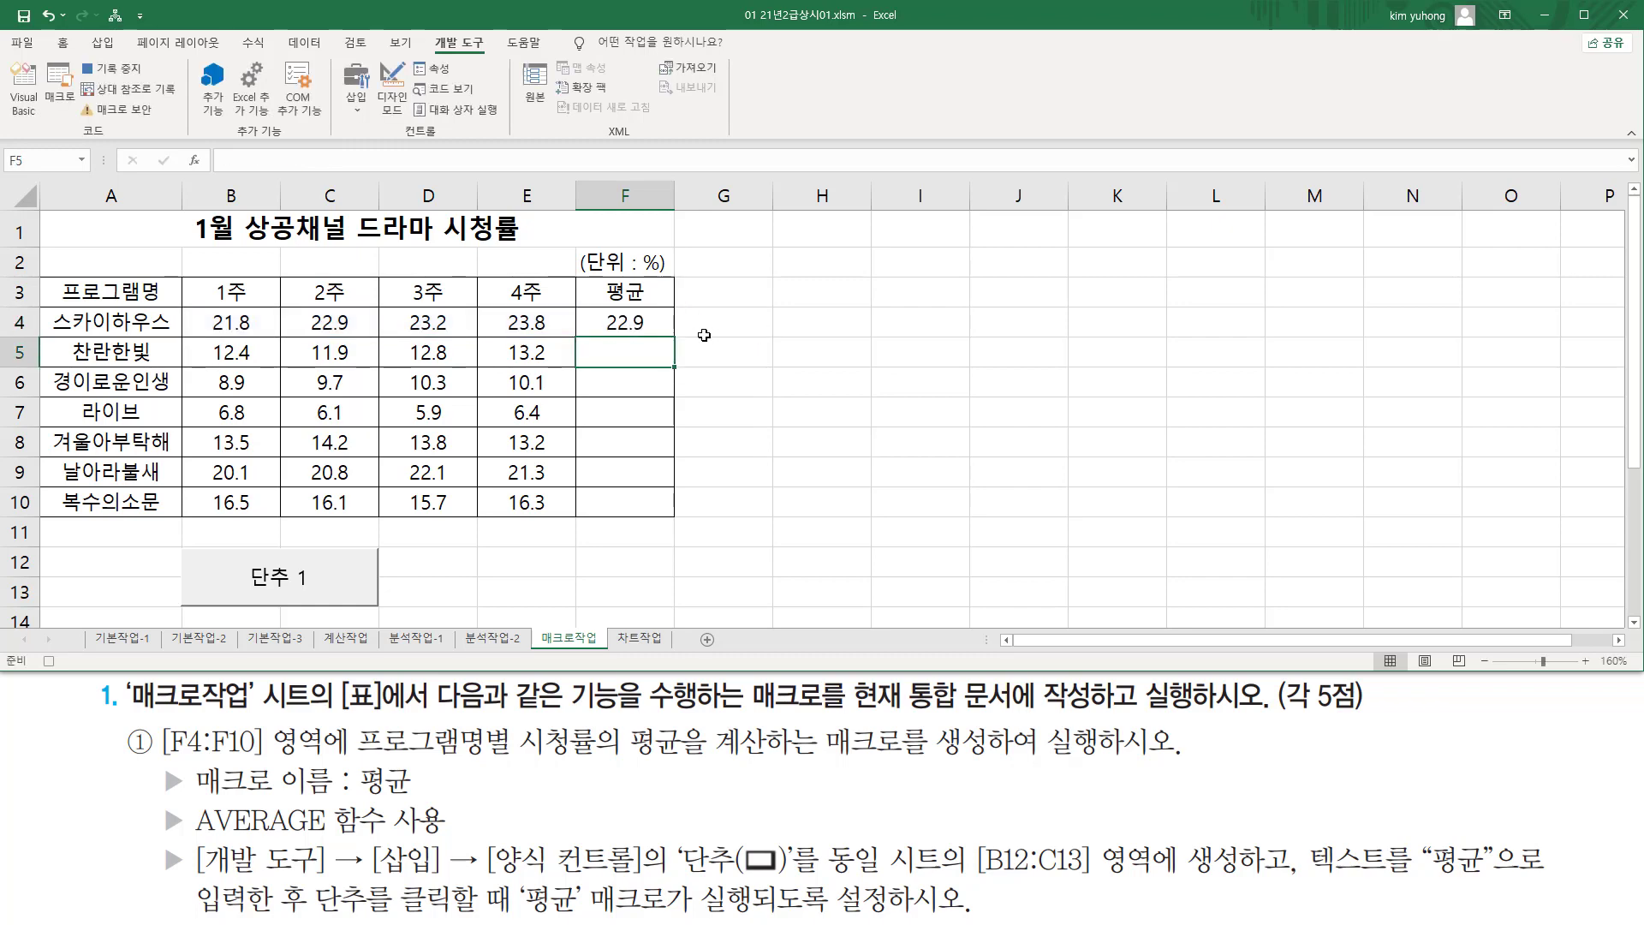
Fill the average formula from F4 down to F10, and deselect the range by selecting cell G1
click(642, 323)
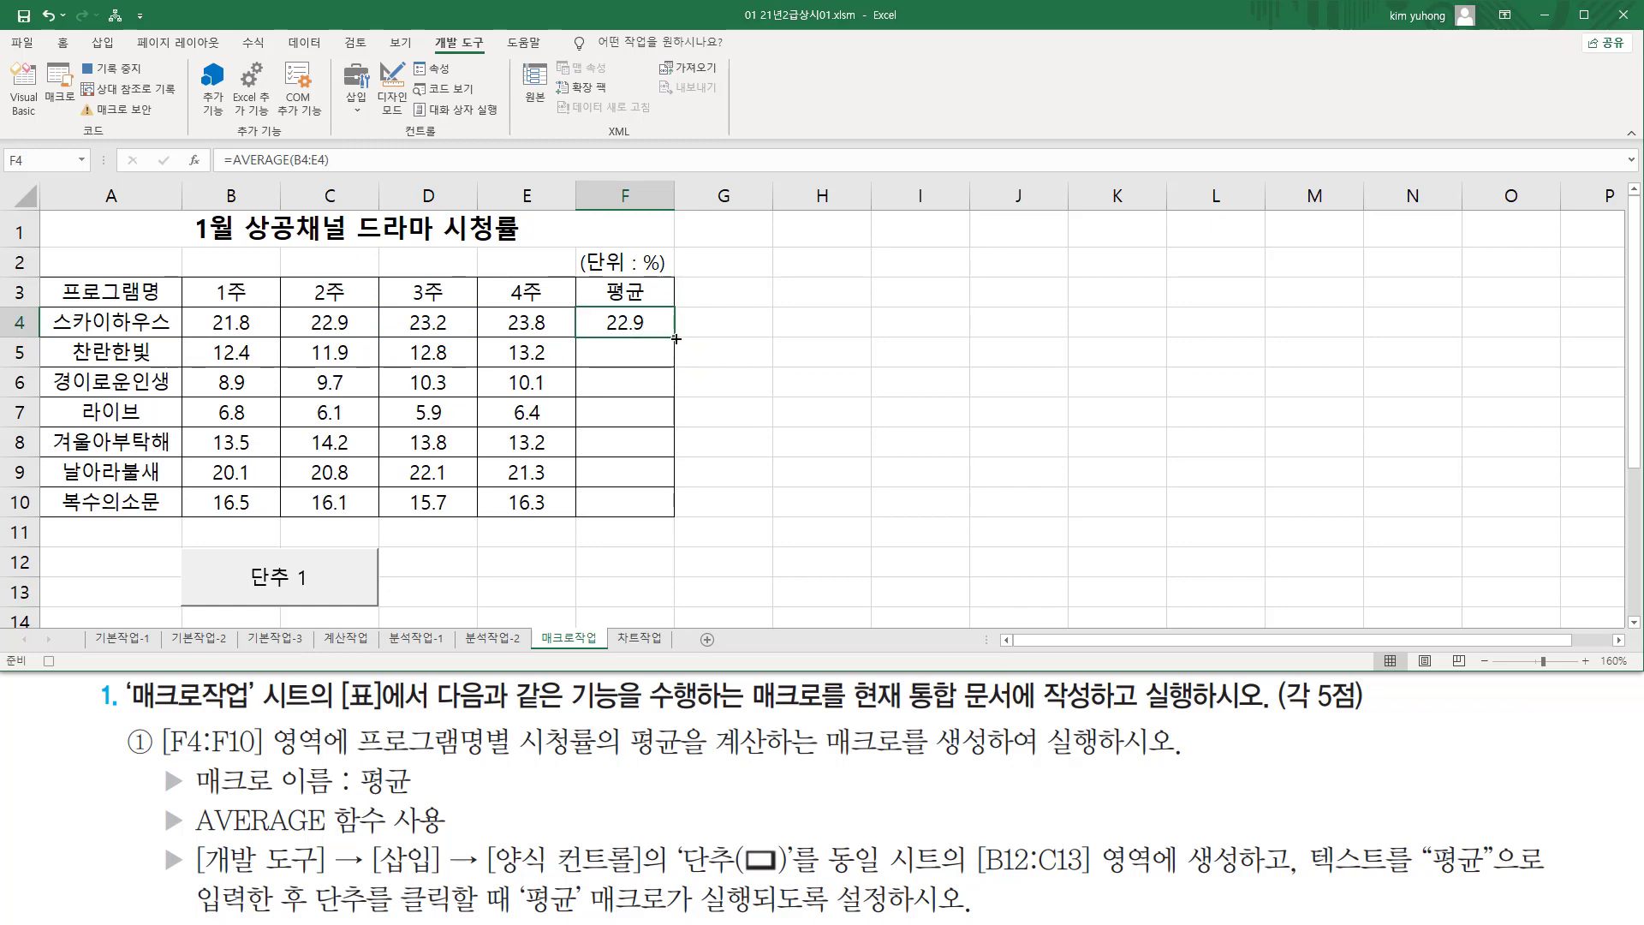
drag(676, 339, 656, 513)
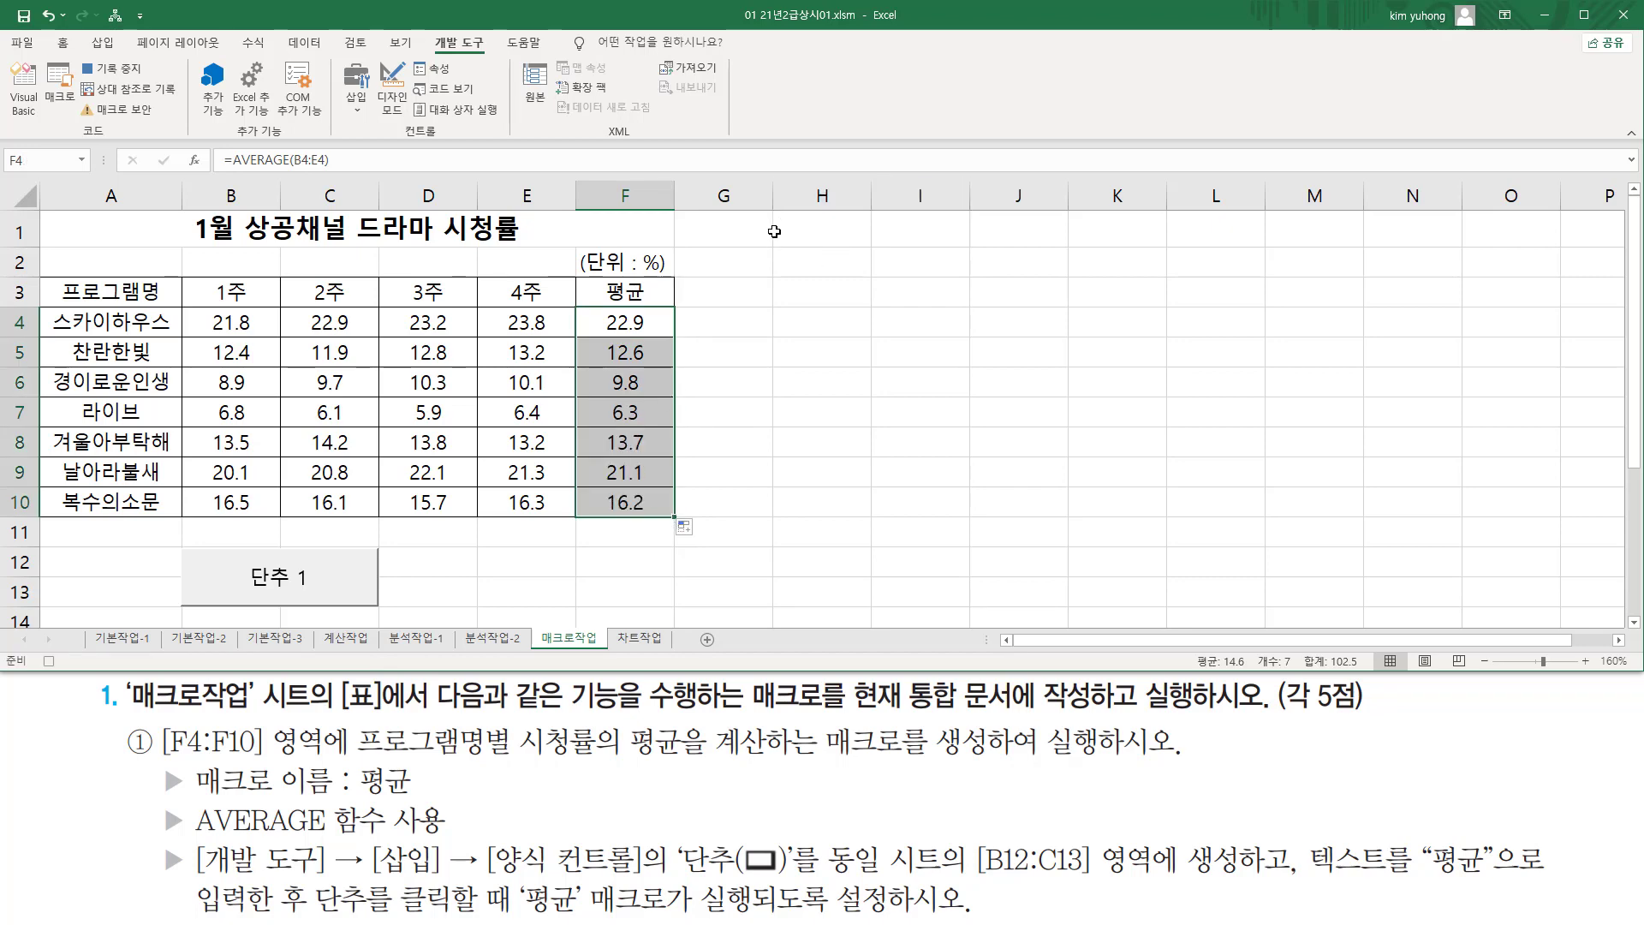
click(745, 229)
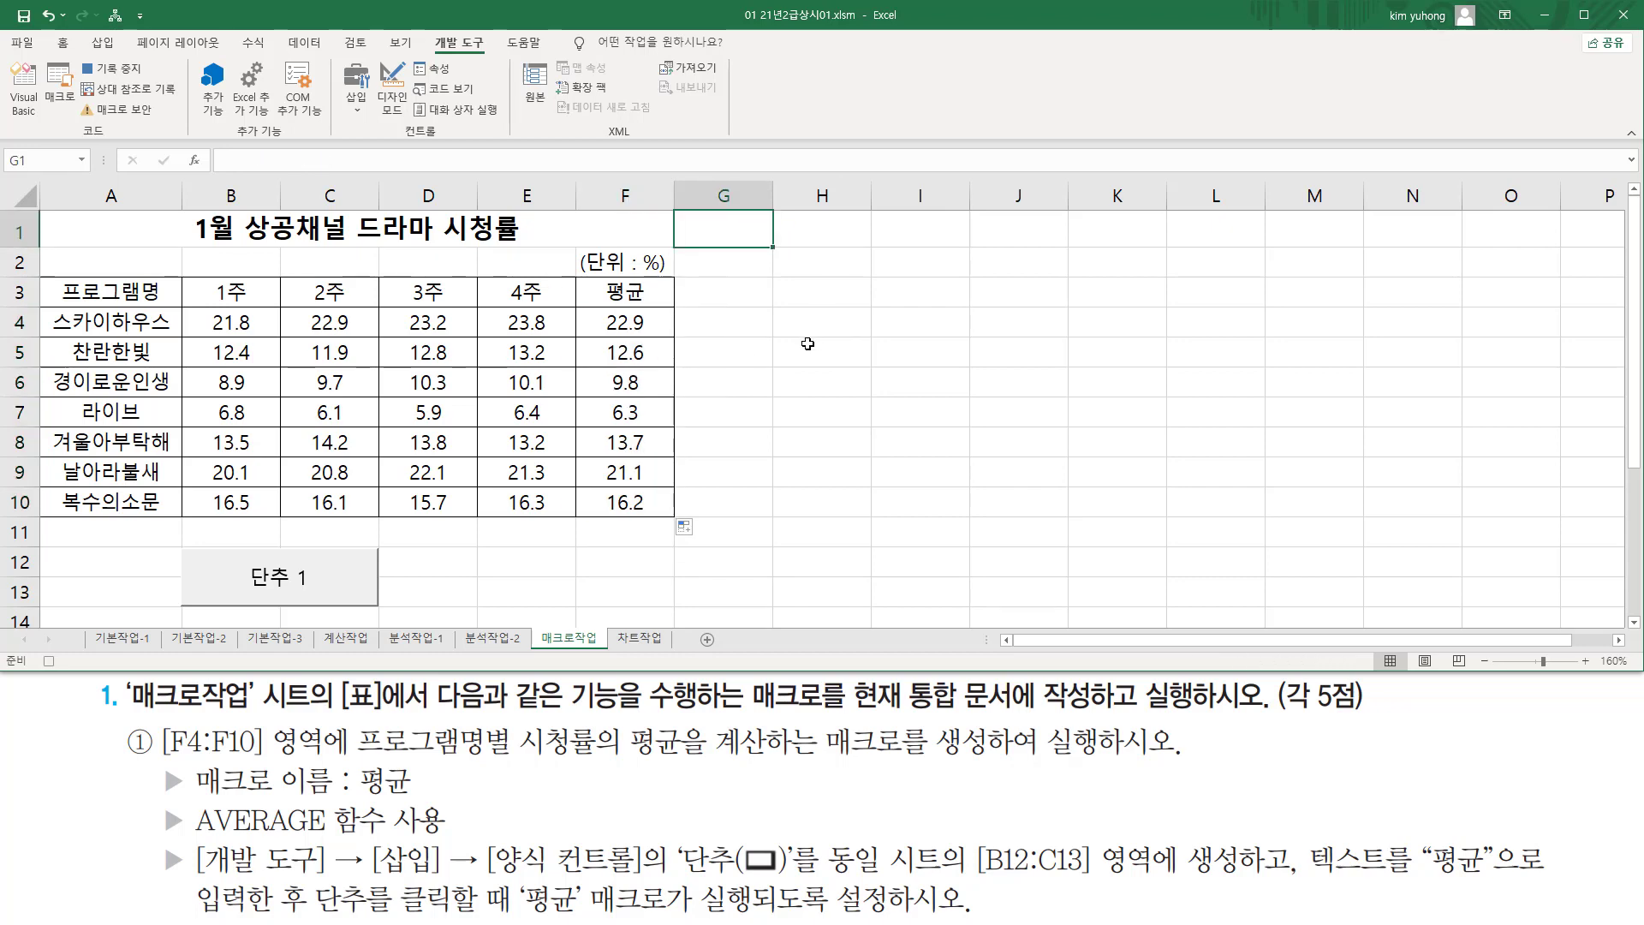
Stop recording the macro and replace the form button's default label with 평균
click(127, 73)
drag(181, 539, 400, 610)
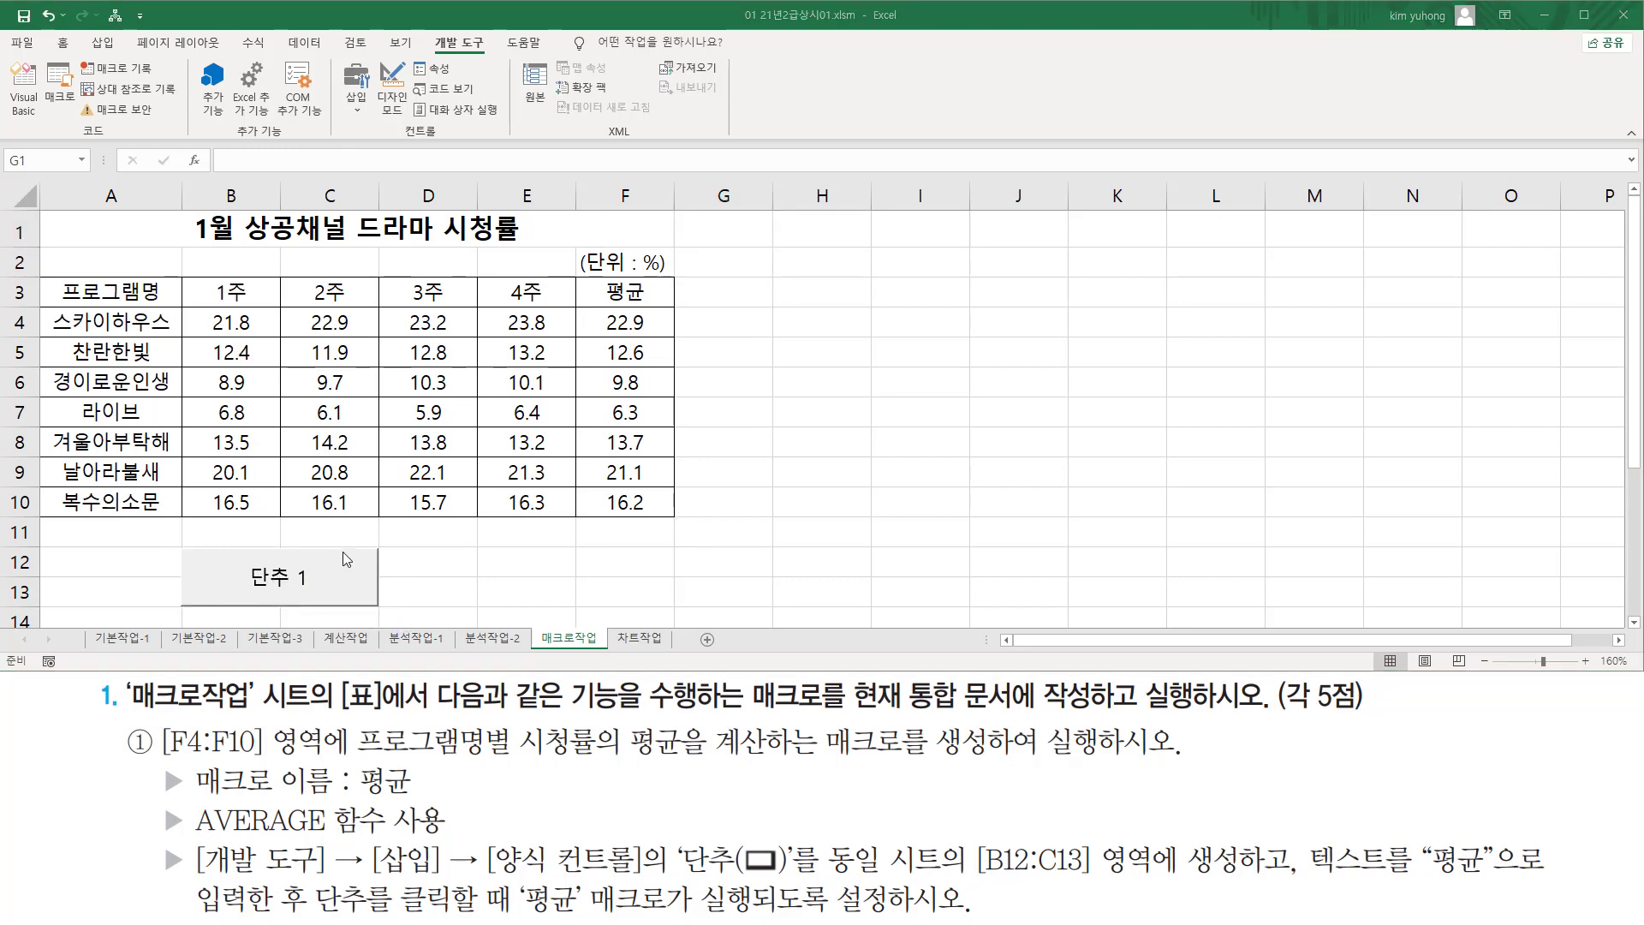
right_click(341, 553)
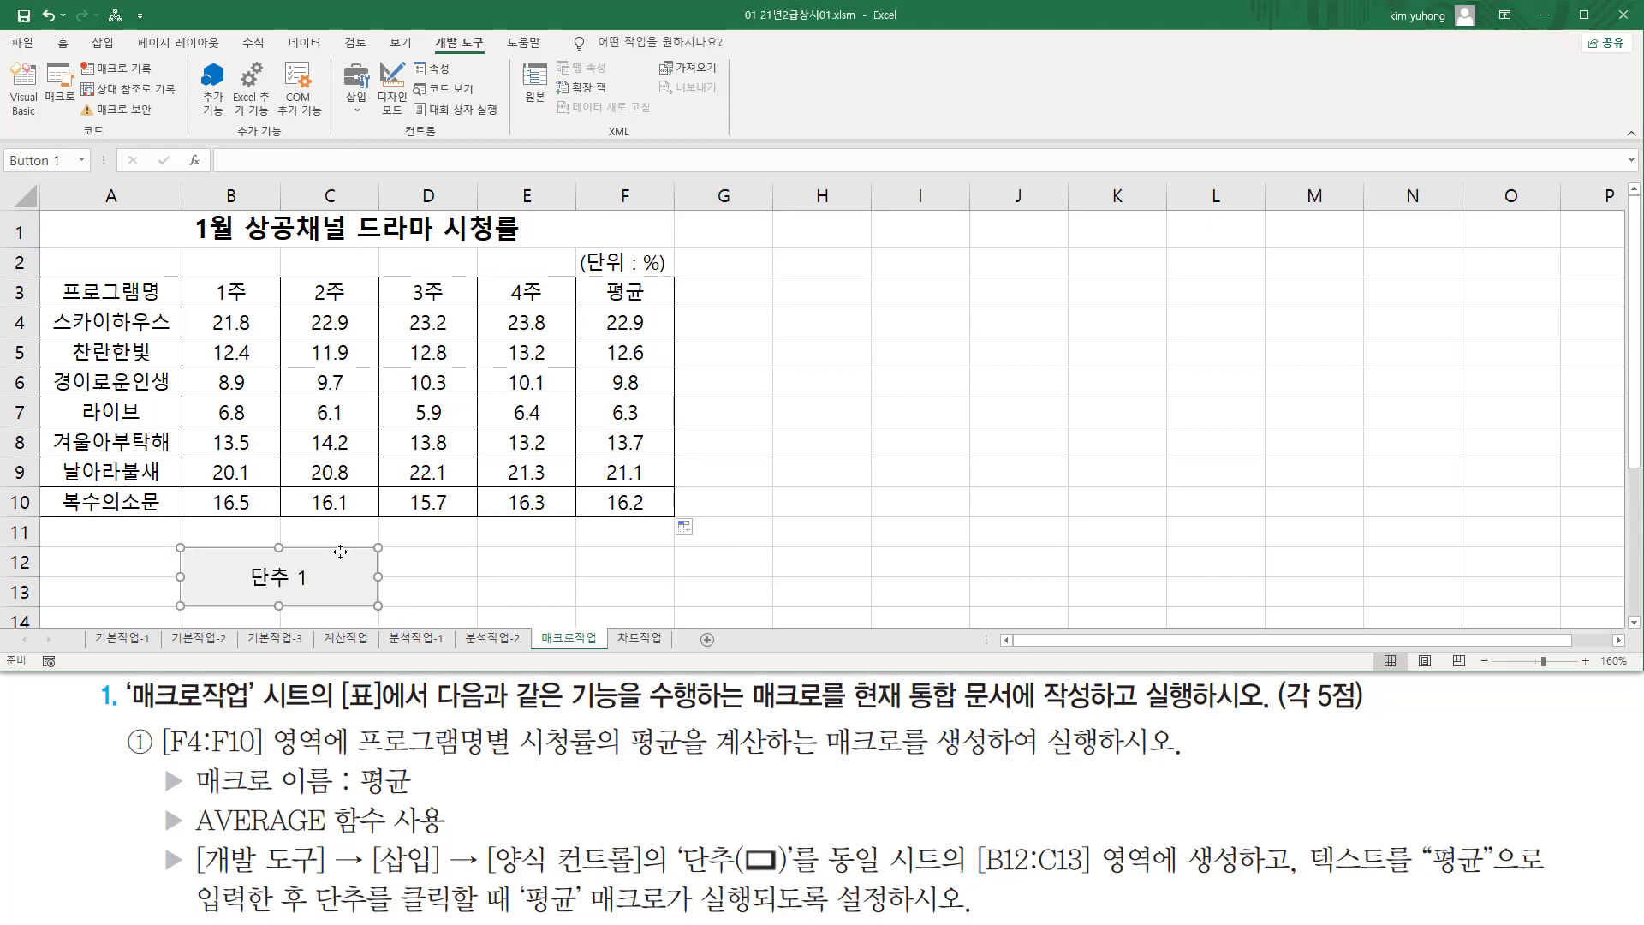
click(403, 639)
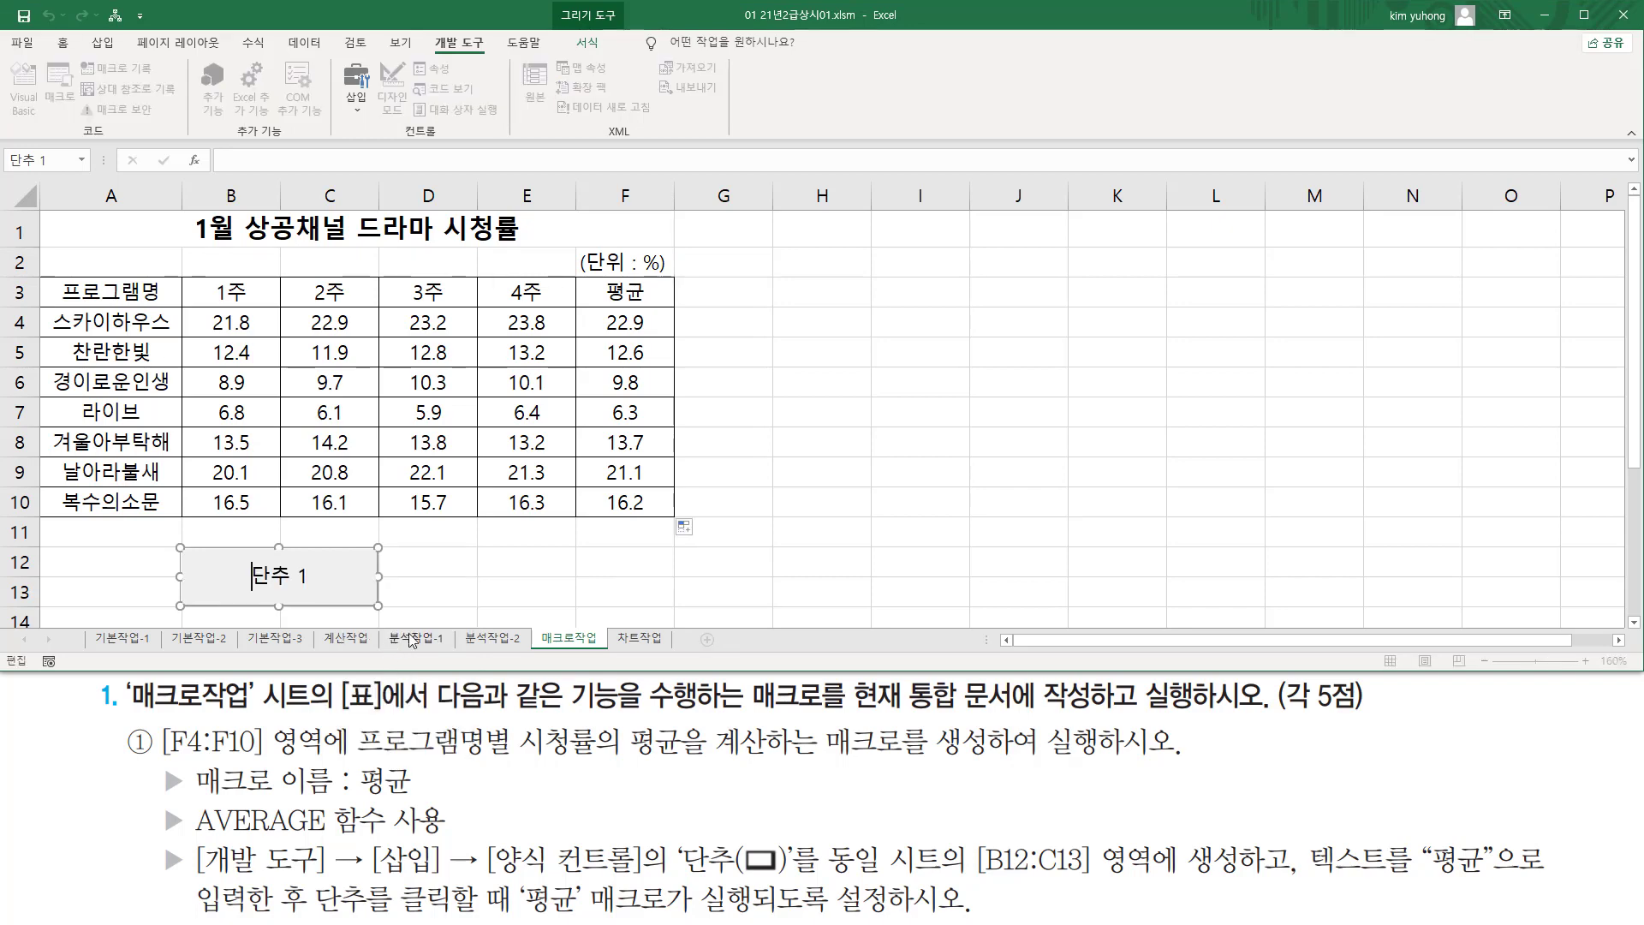
key(Delete)
key(Delete)
key(Delete)
text(평)
key(BackSpace)
key(BackSpace)
text(평ㄱ)
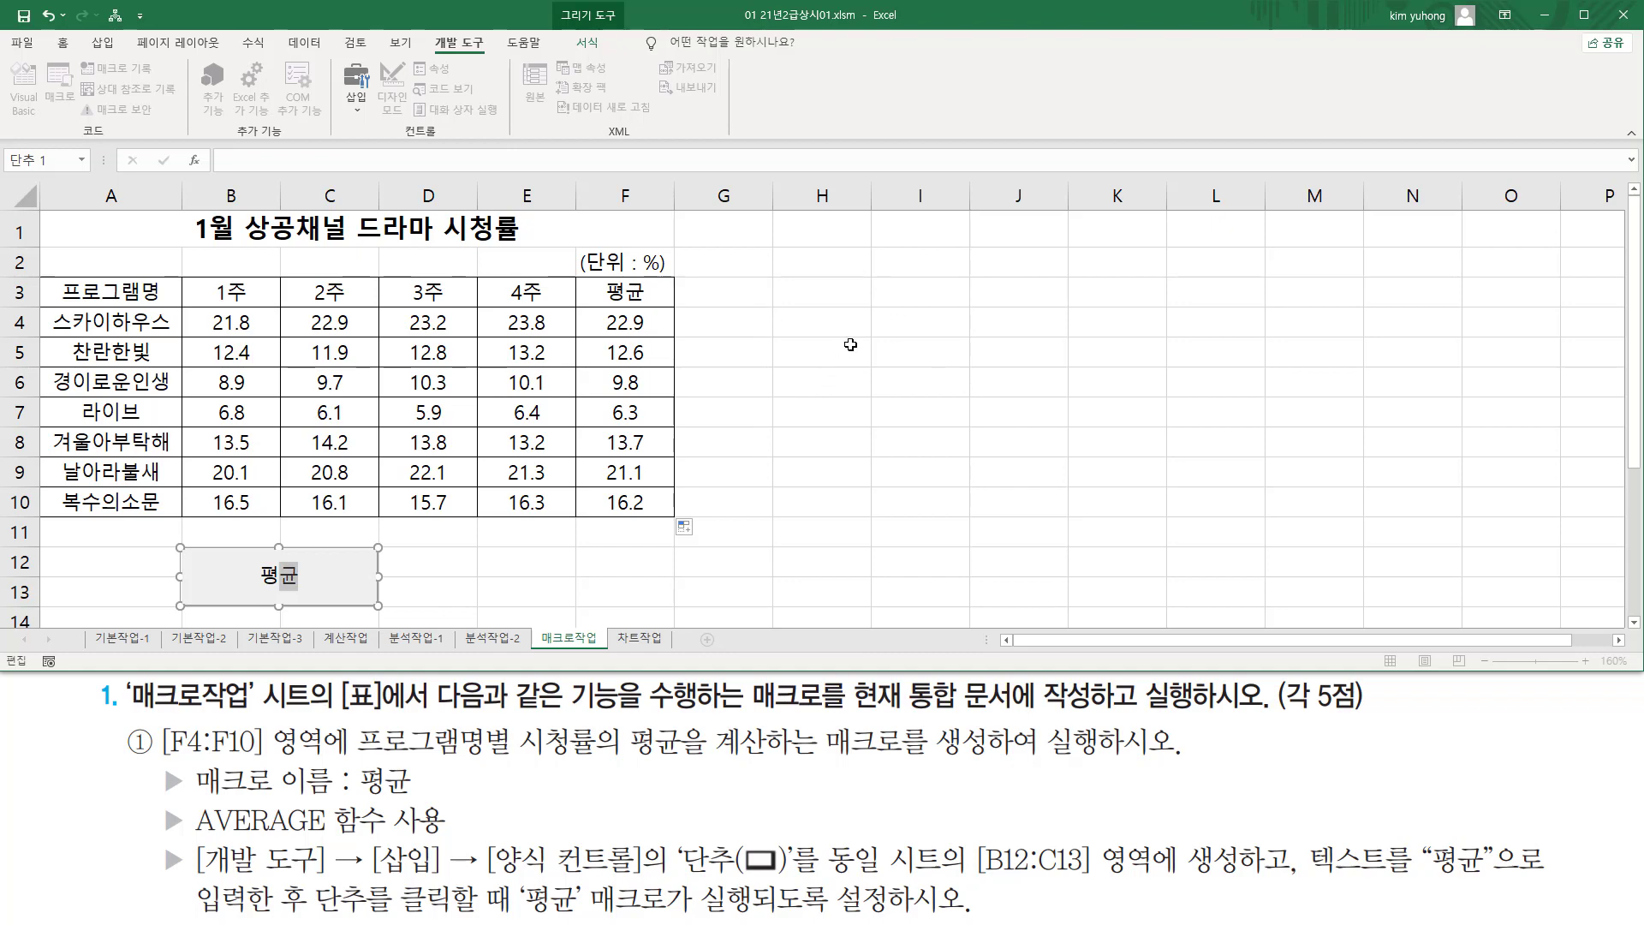
click(827, 327)
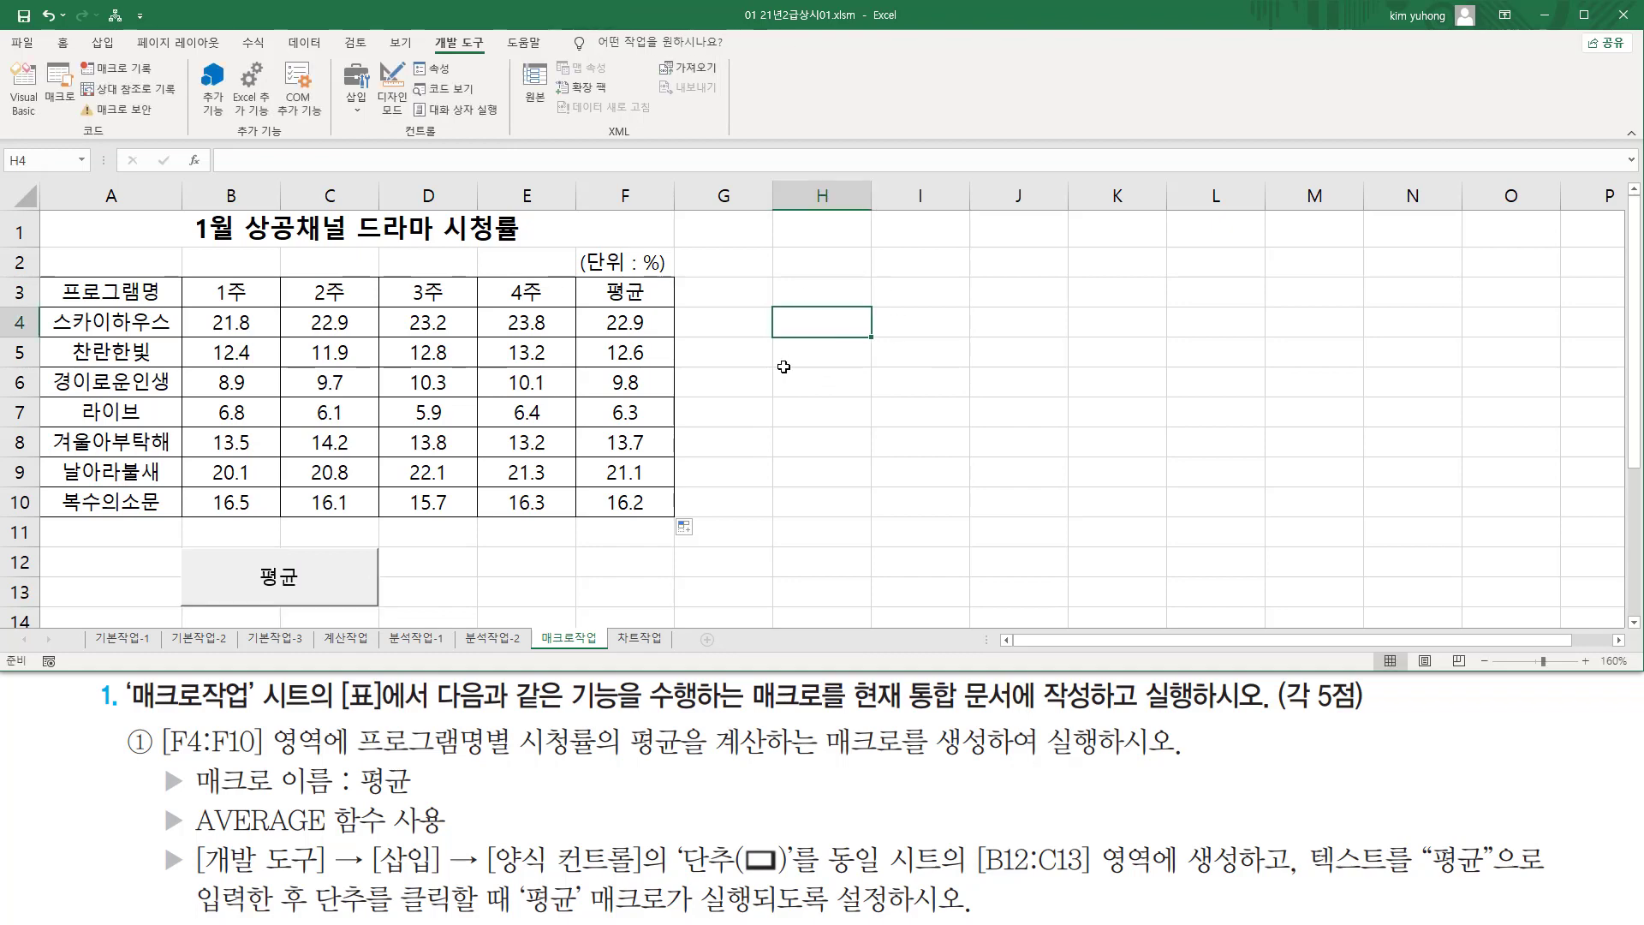
click(722, 353)
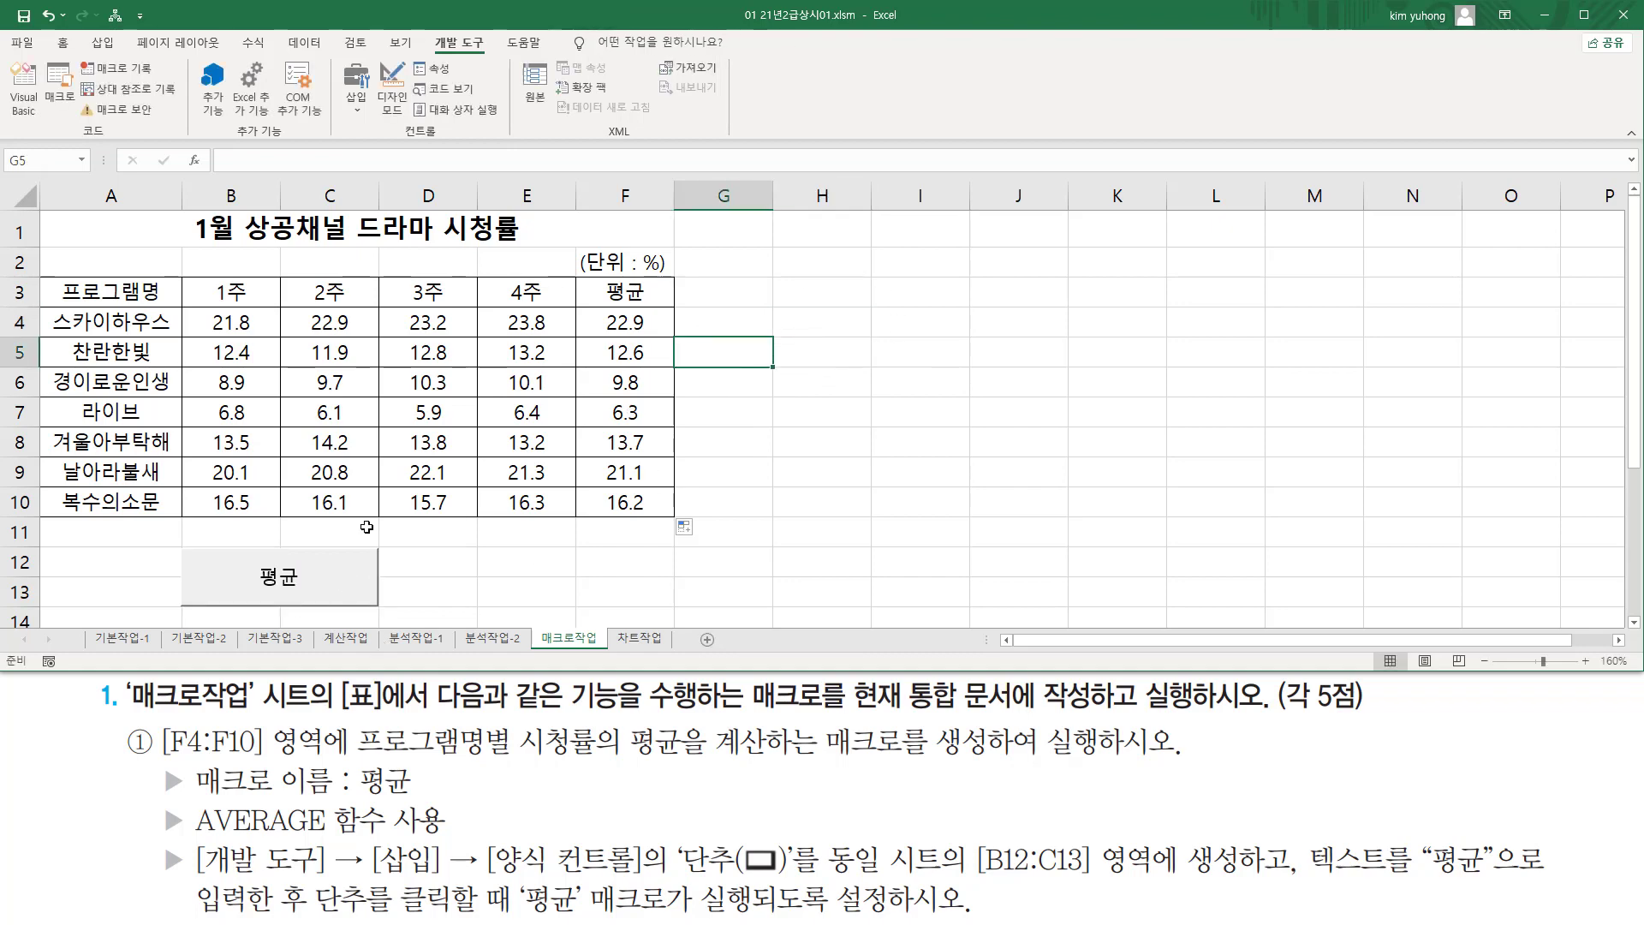
click(895, 509)
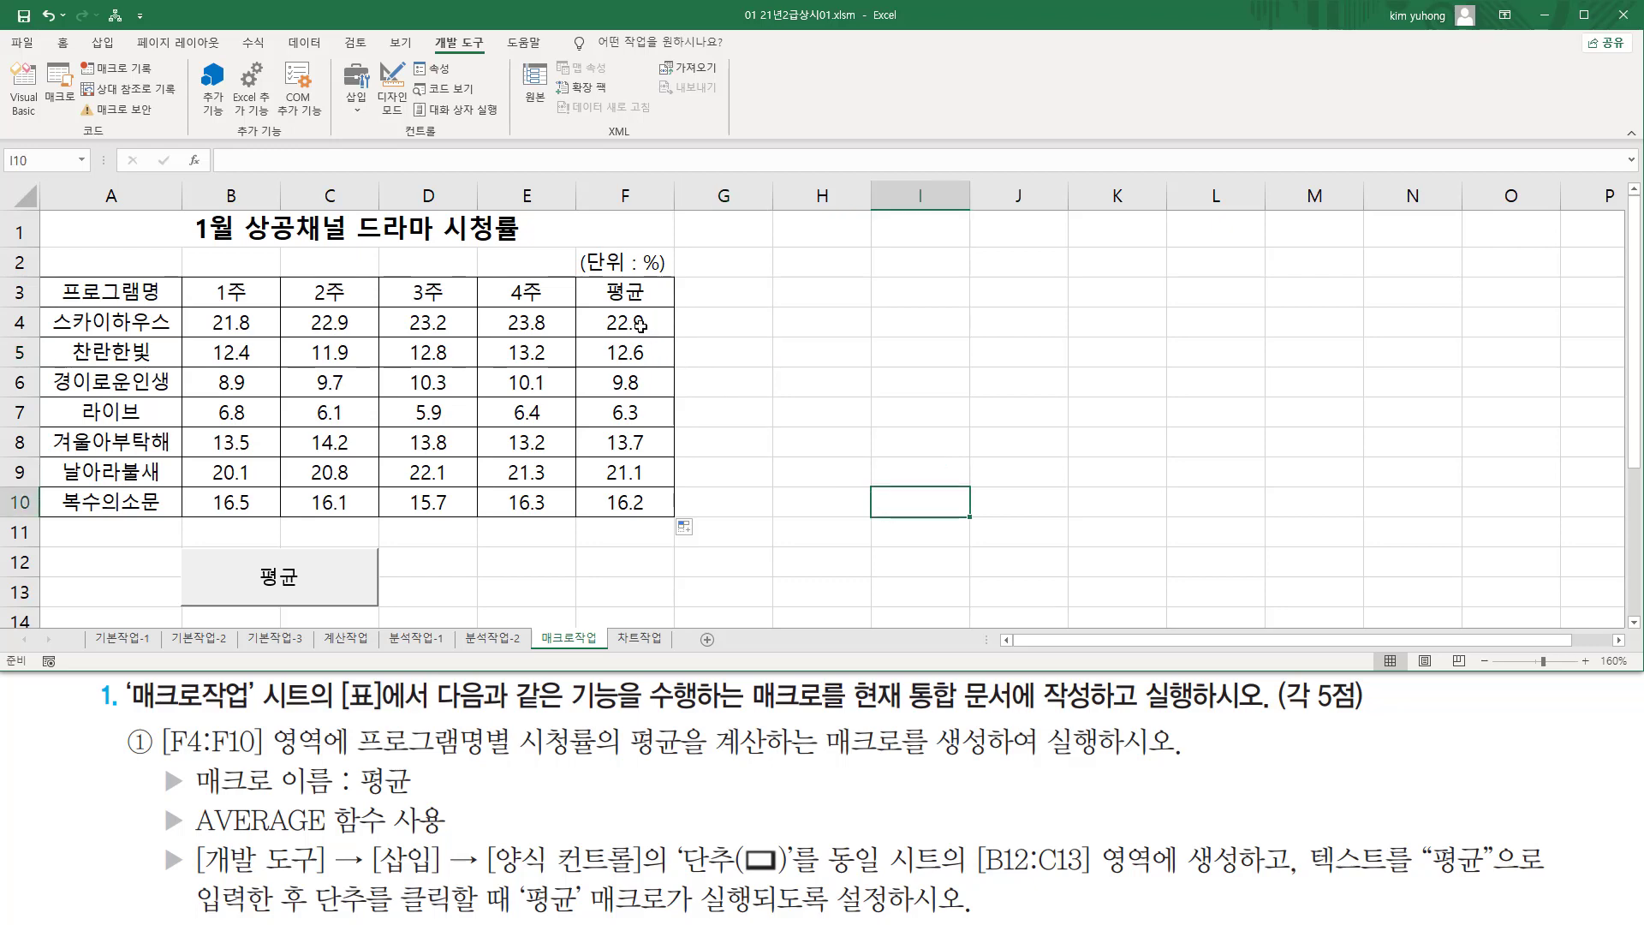
Clear the averages in F4:F10 and run the 평균 macro from its button to fill them again
drag(641, 324, 646, 505)
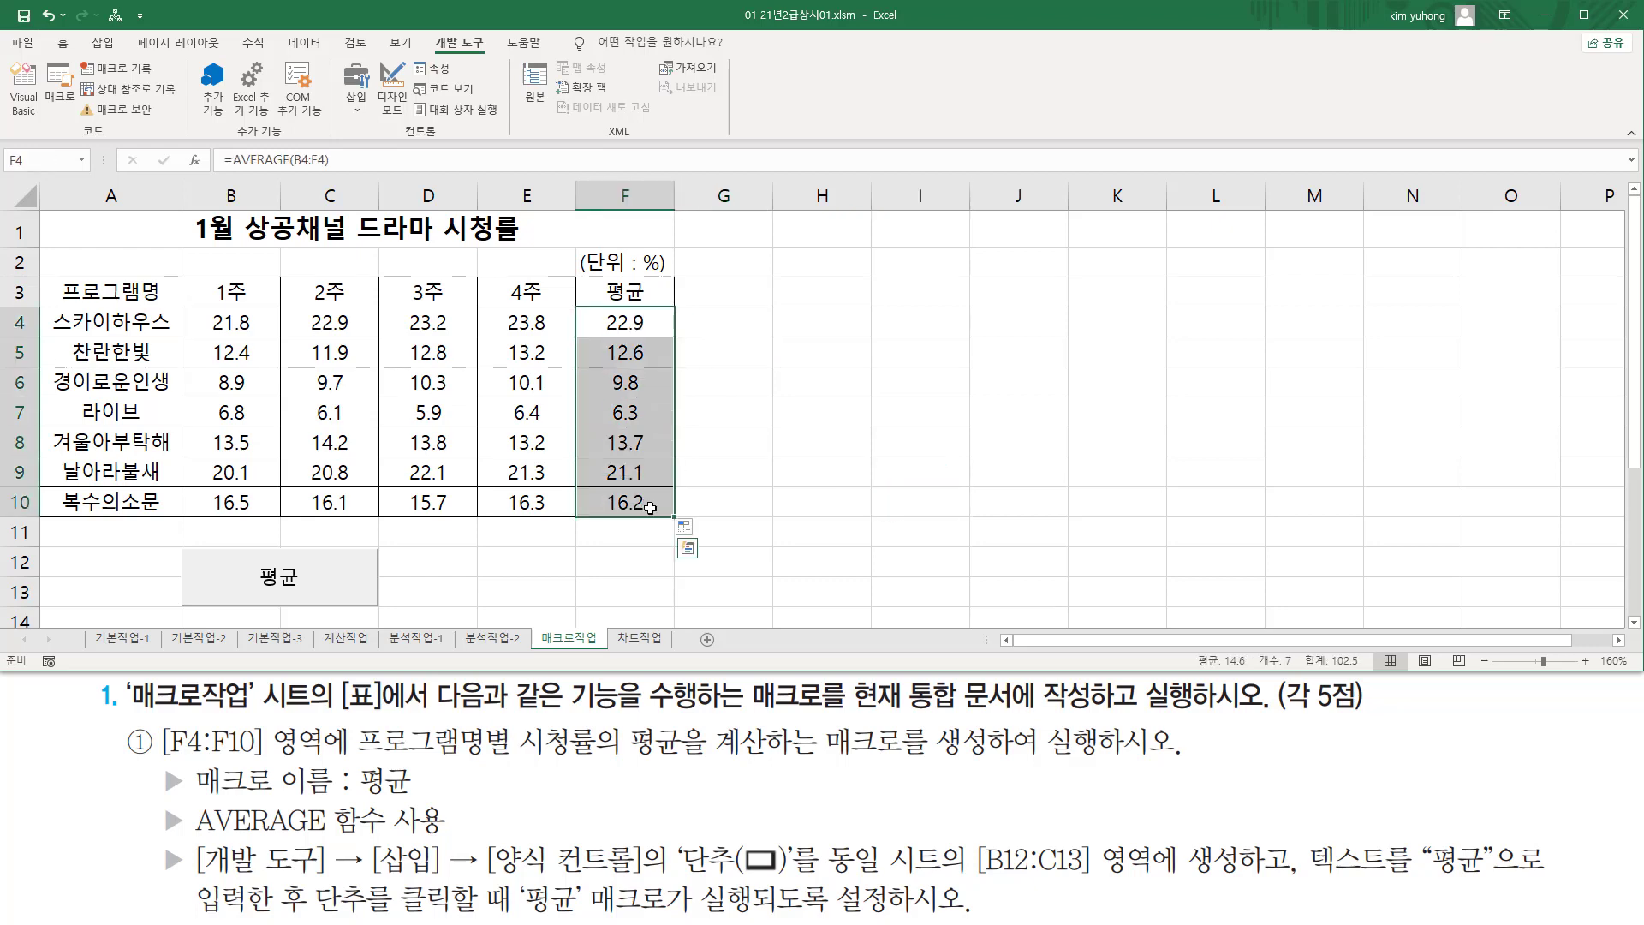
key(Delete)
click(760, 538)
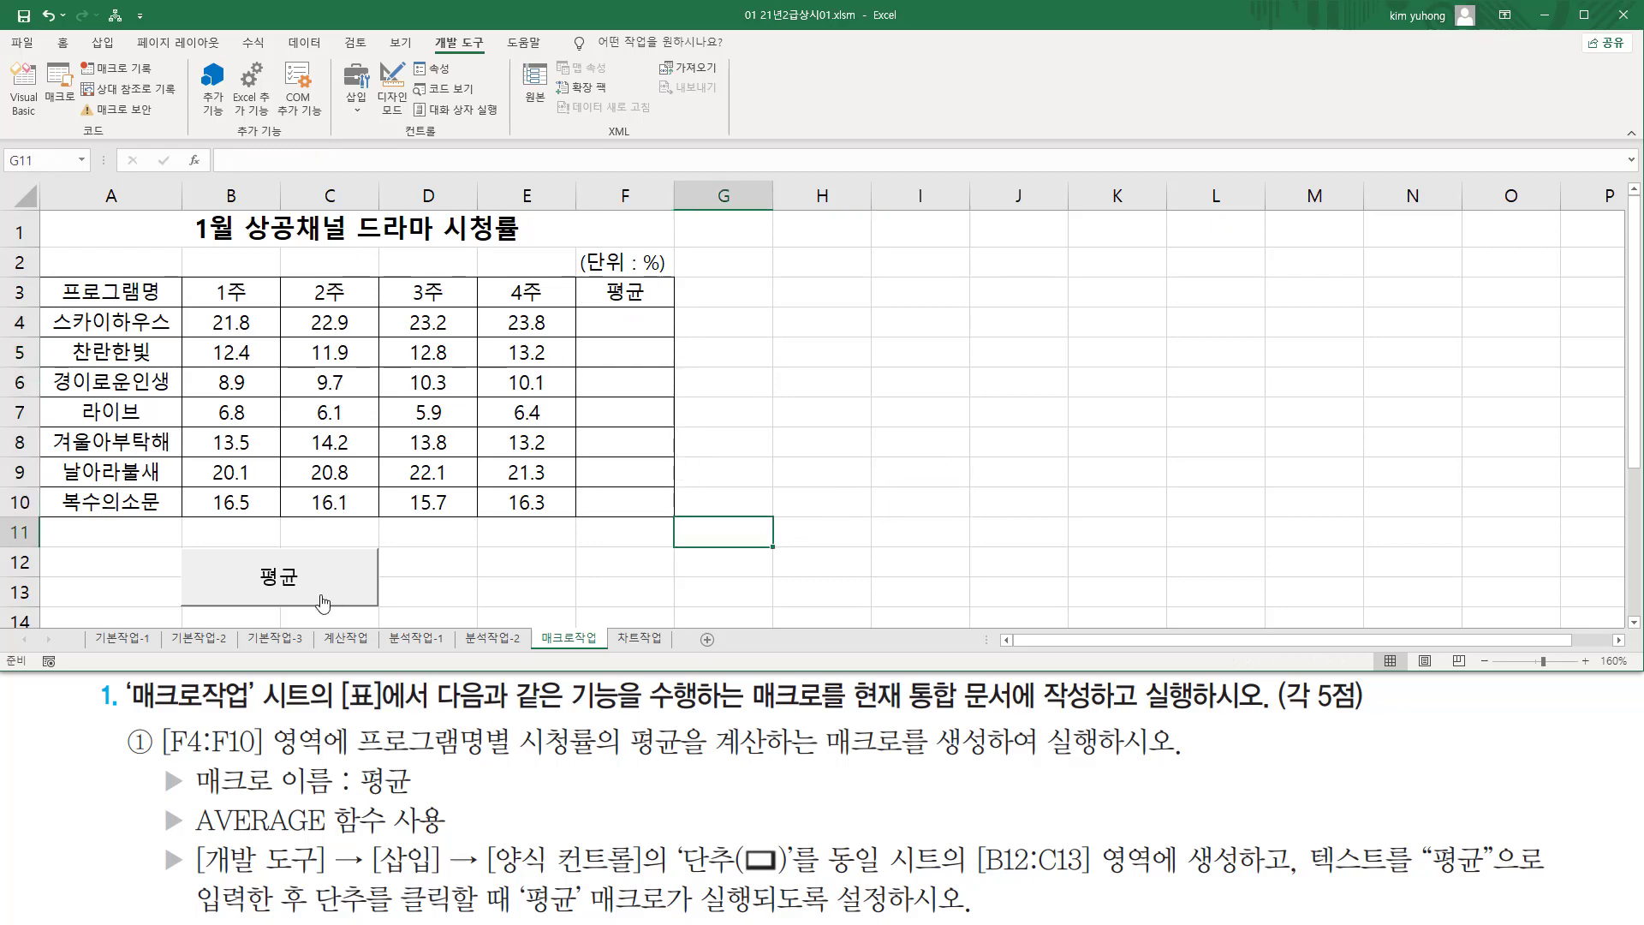
drag(210, 546, 284, 576)
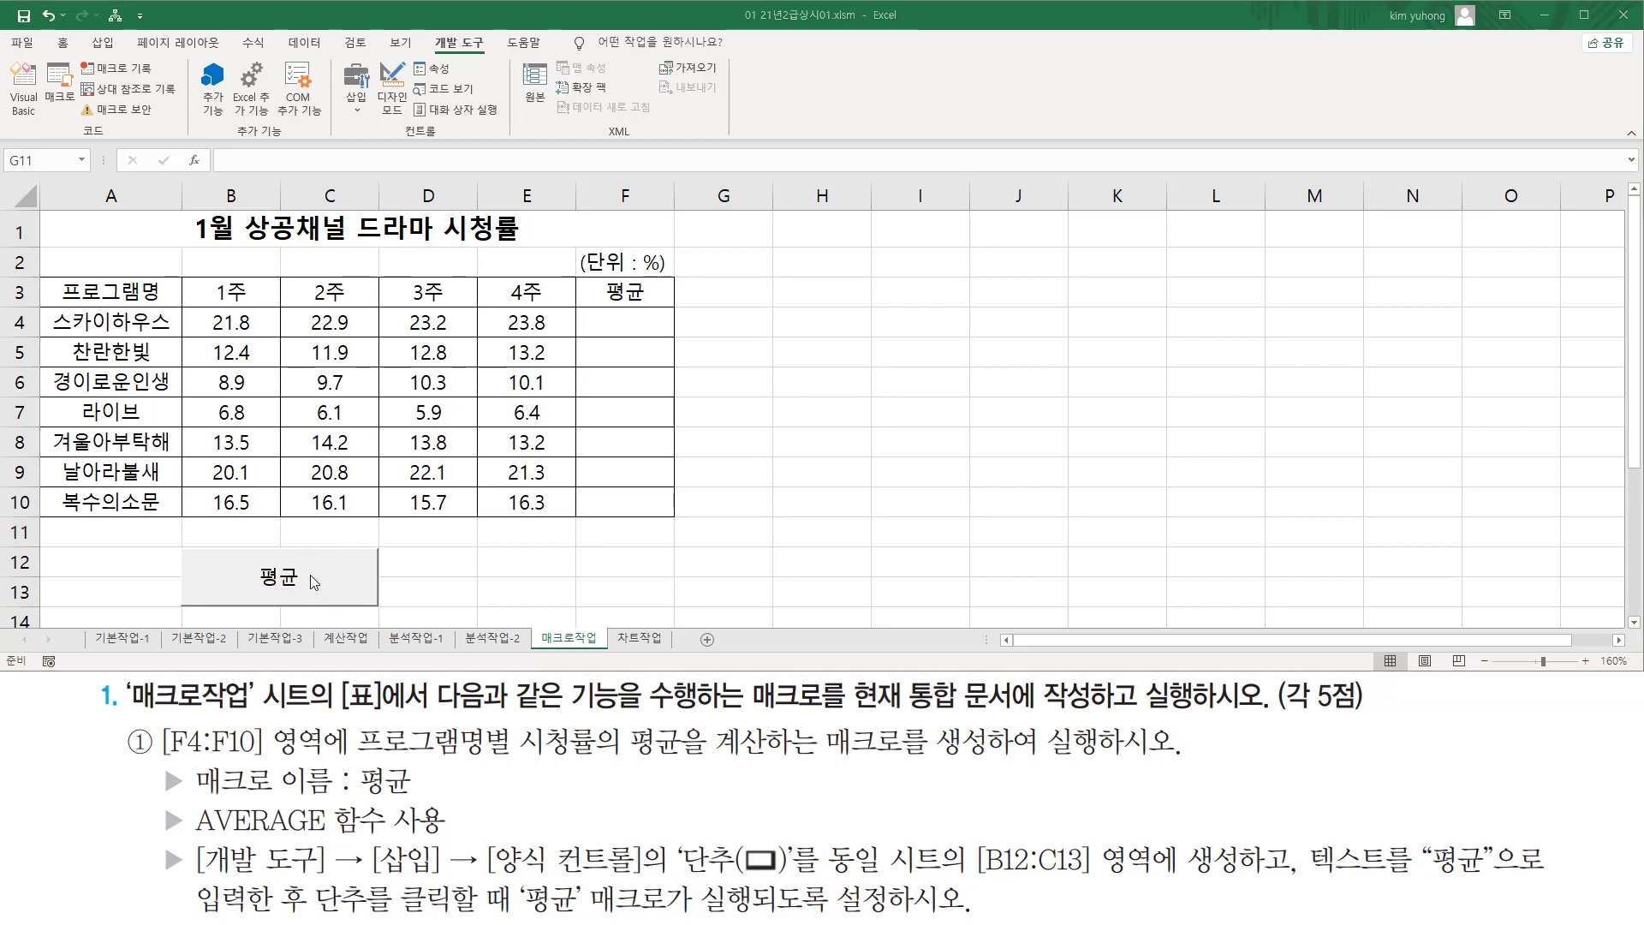
click(307, 581)
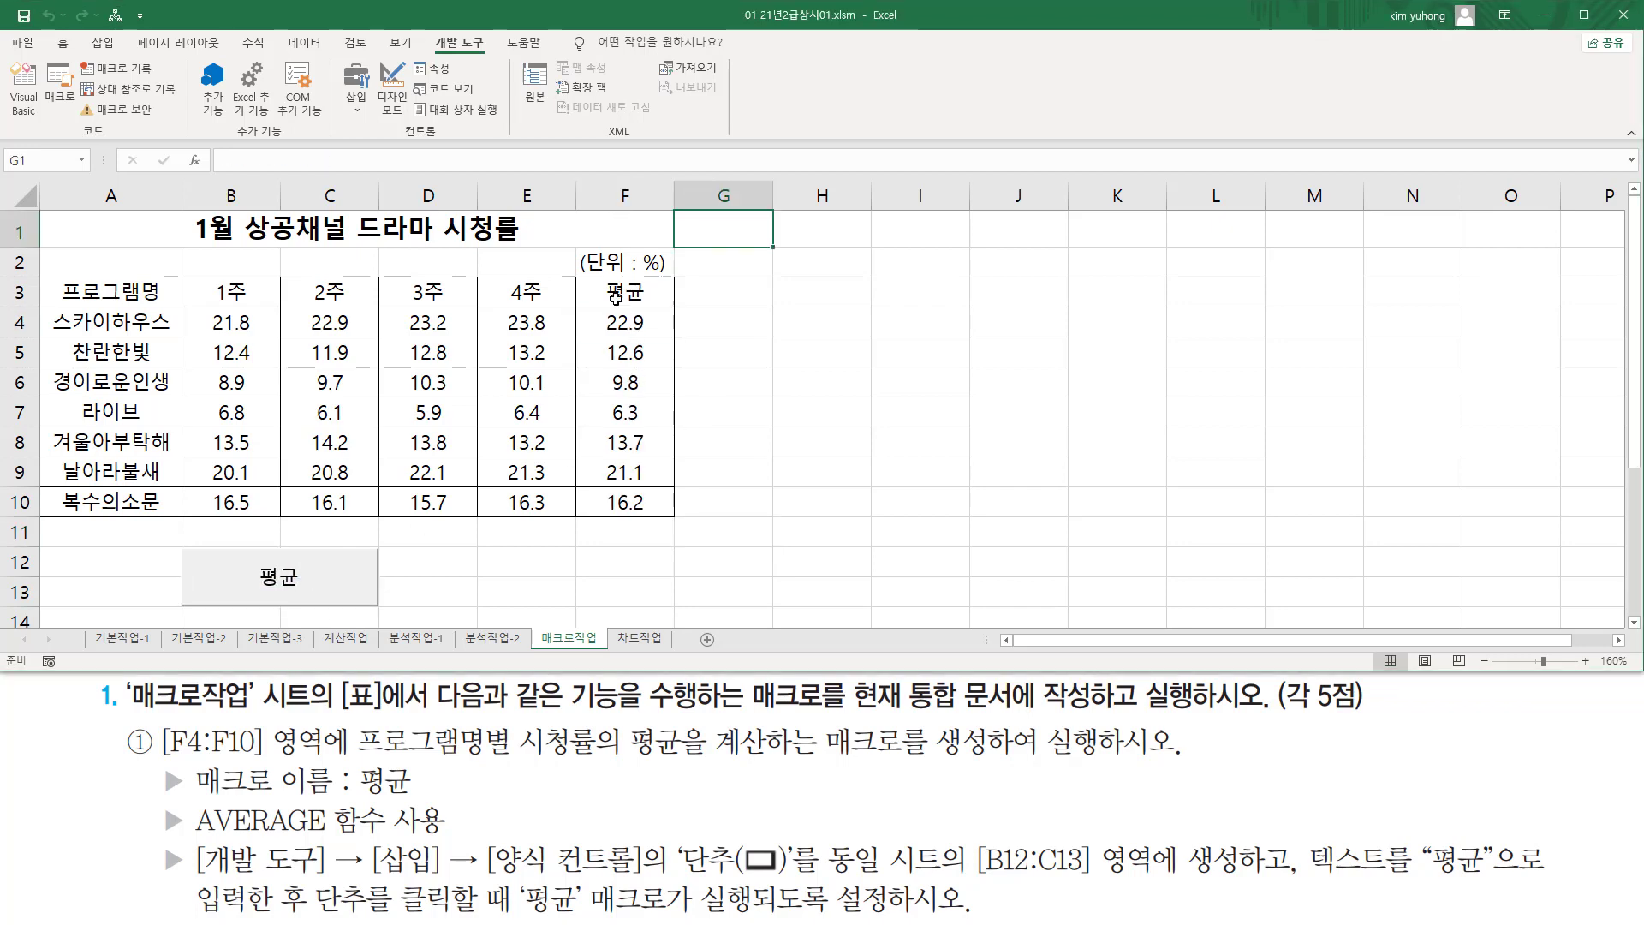
drag(598, 312, 655, 514)
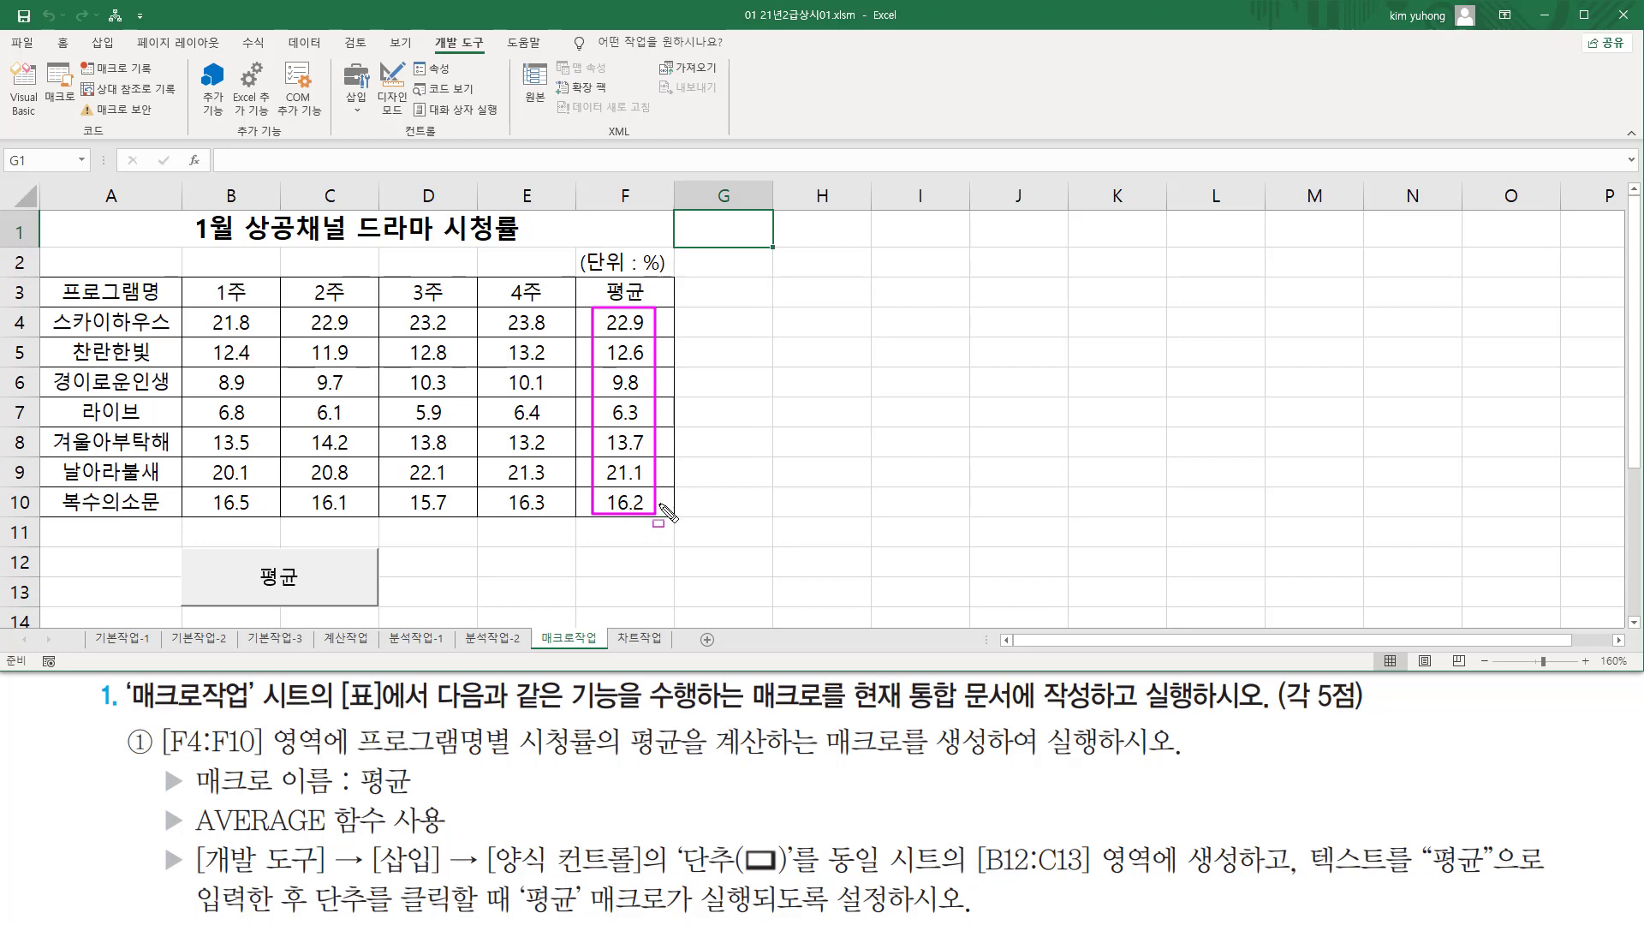
key(Escape)
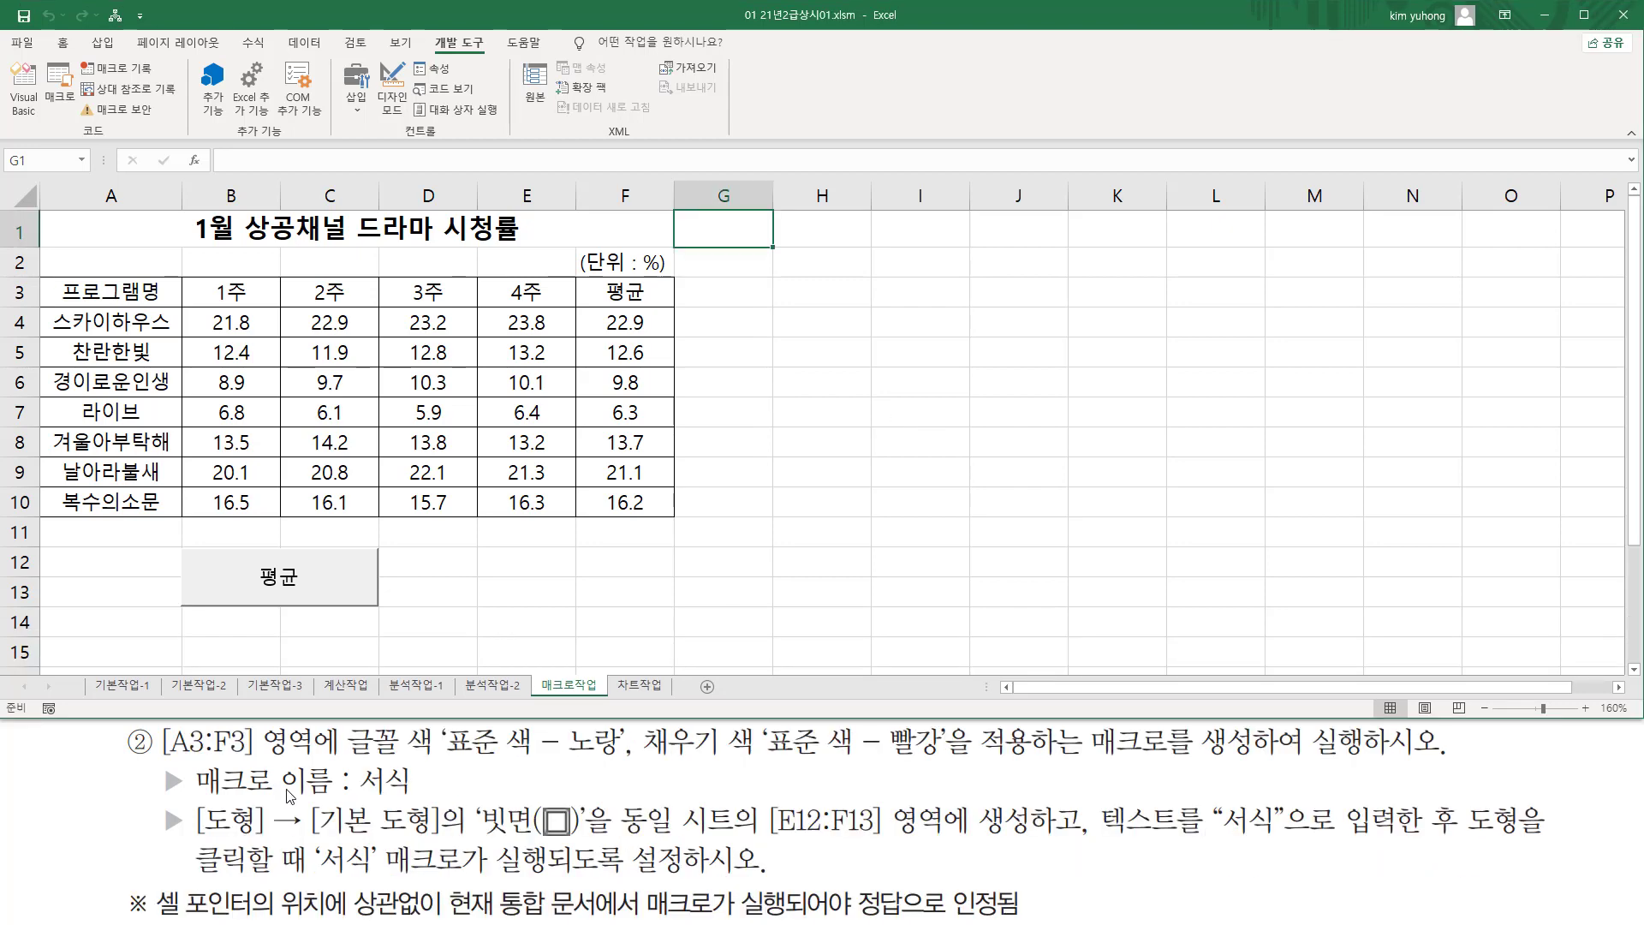
Review the second task's requirements for the 서식 macro, including its target range, colours, shape type, location and label
mouse_move(159, 758)
mouse_down()
mouse_move(238, 759)
mouse_move(256, 726)
mouse_move(315, 727)
mouse_up()
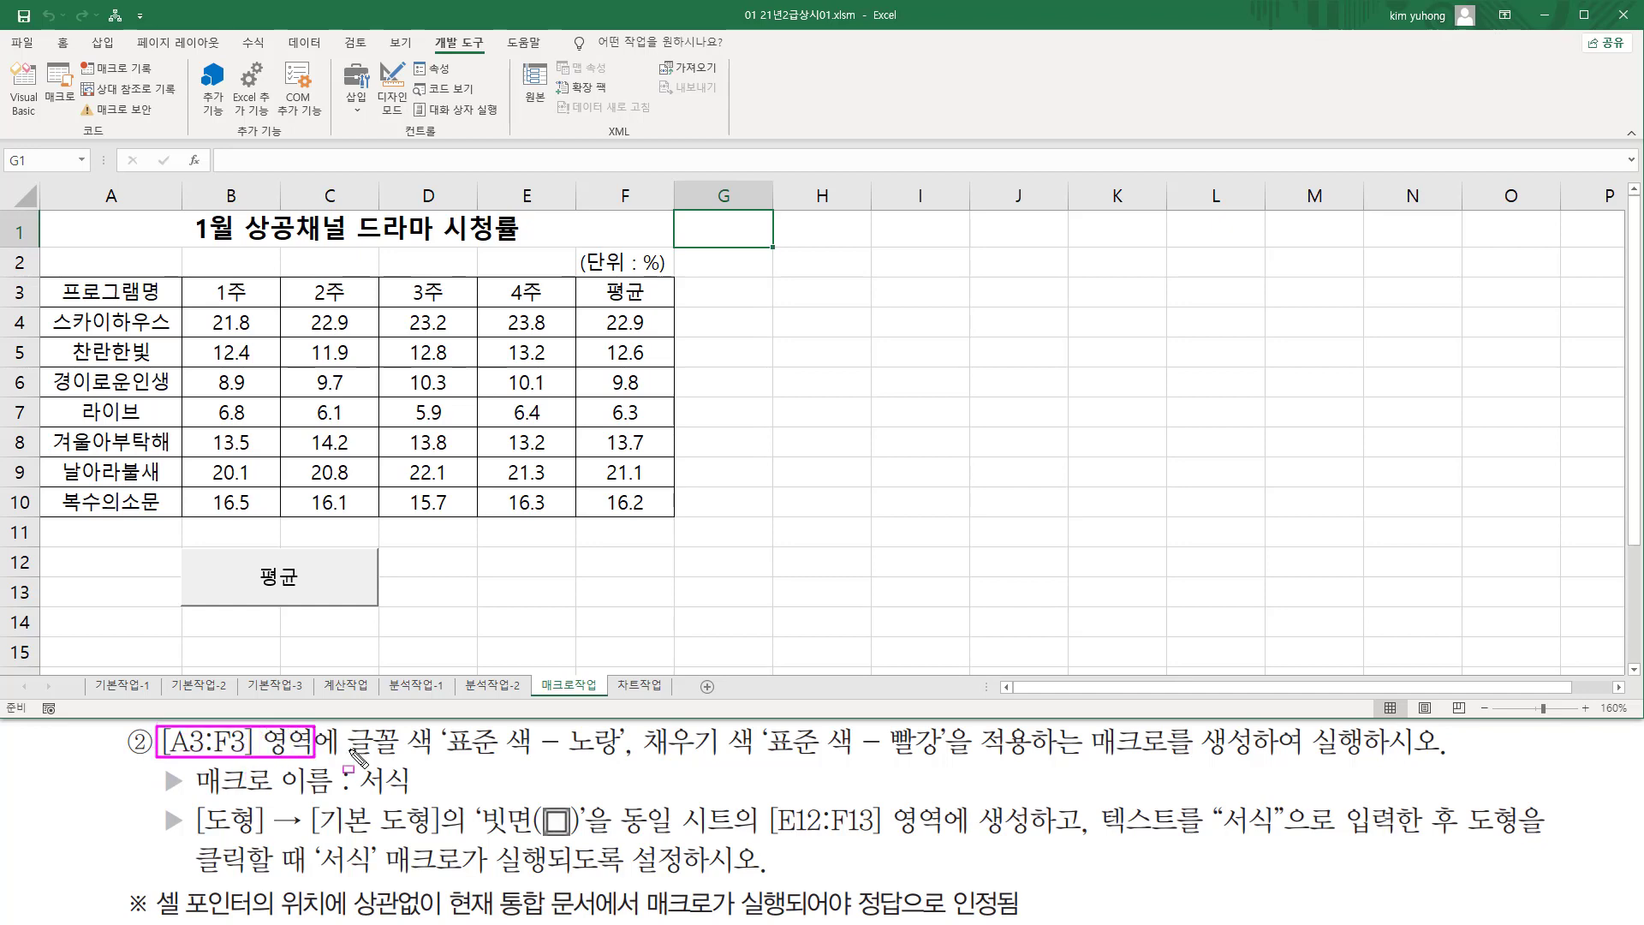
drag(47, 278, 658, 303)
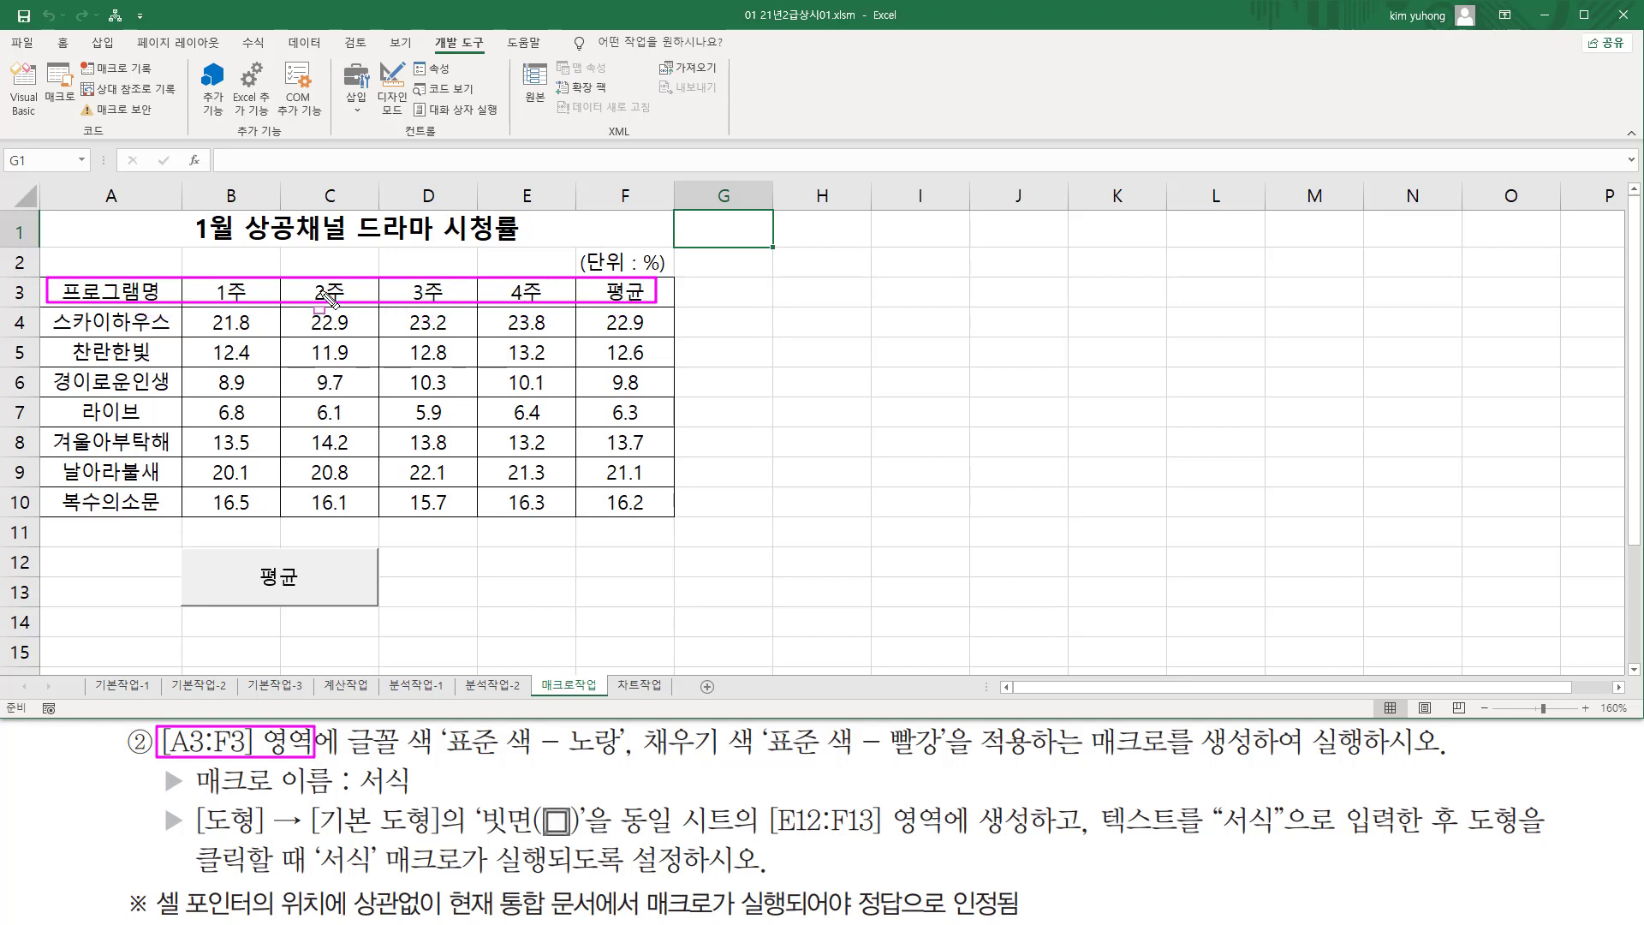
drag(351, 755, 941, 757)
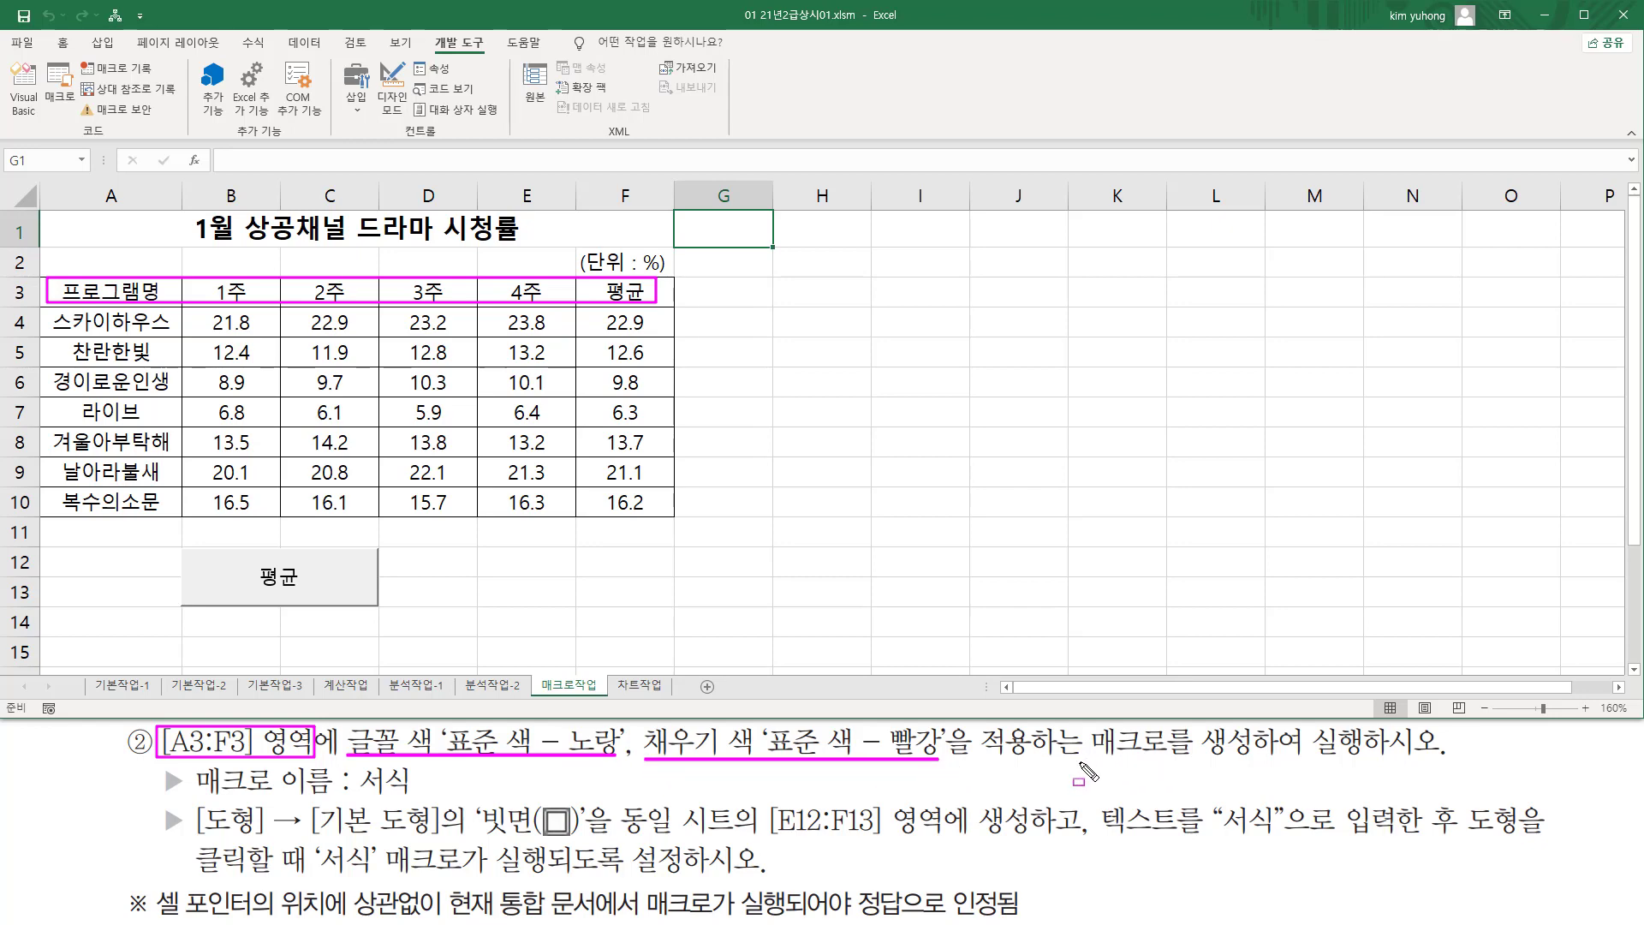
drag(1081, 757, 1427, 757)
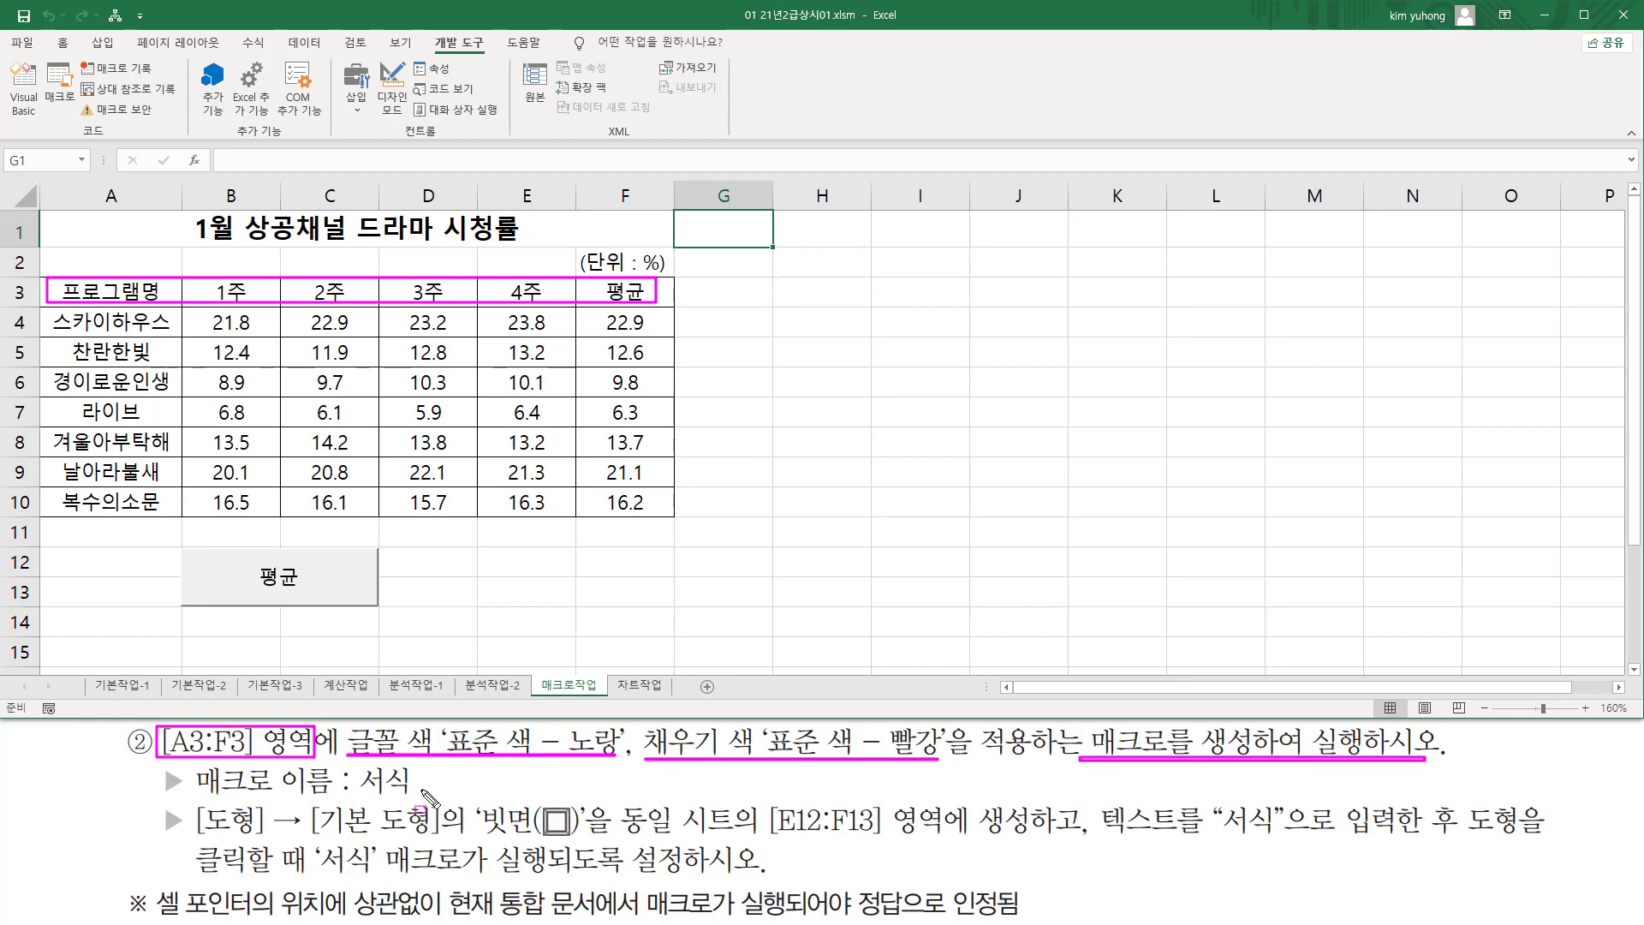
mouse_move(356, 760)
mouse_down()
mouse_move(368, 790)
mouse_move(424, 796)
mouse_up()
mouse_move(190, 803)
mouse_down()
mouse_move(339, 836)
mouse_move(582, 839)
mouse_up()
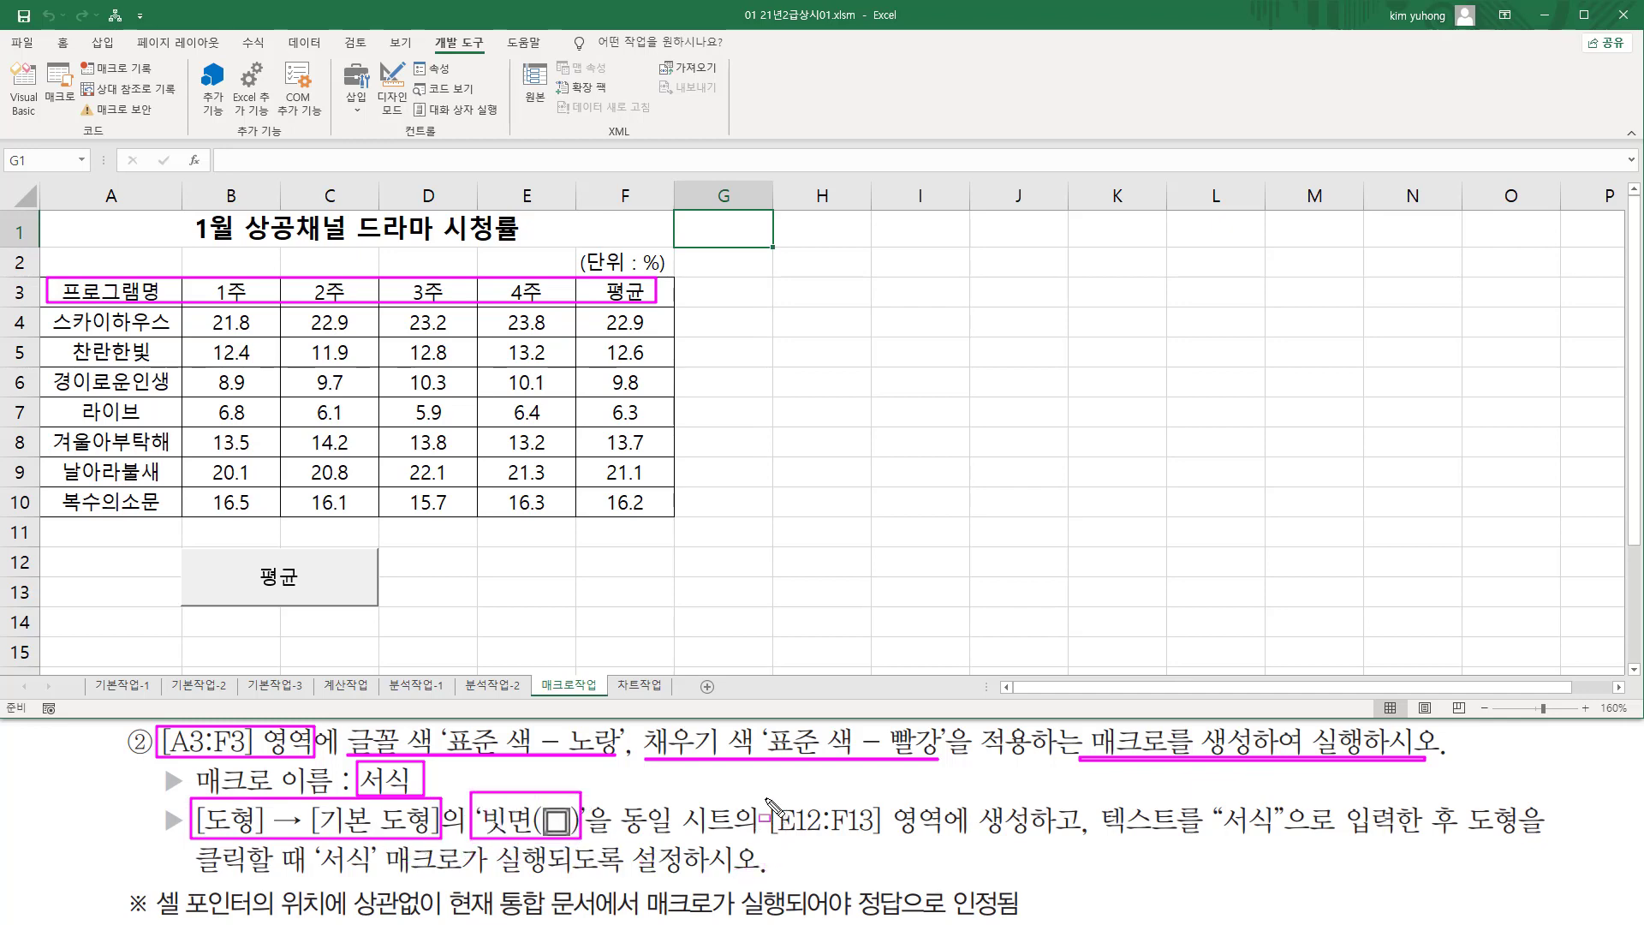
mouse_move(764, 795)
mouse_down()
mouse_move(789, 835)
mouse_move(1032, 844)
mouse_up()
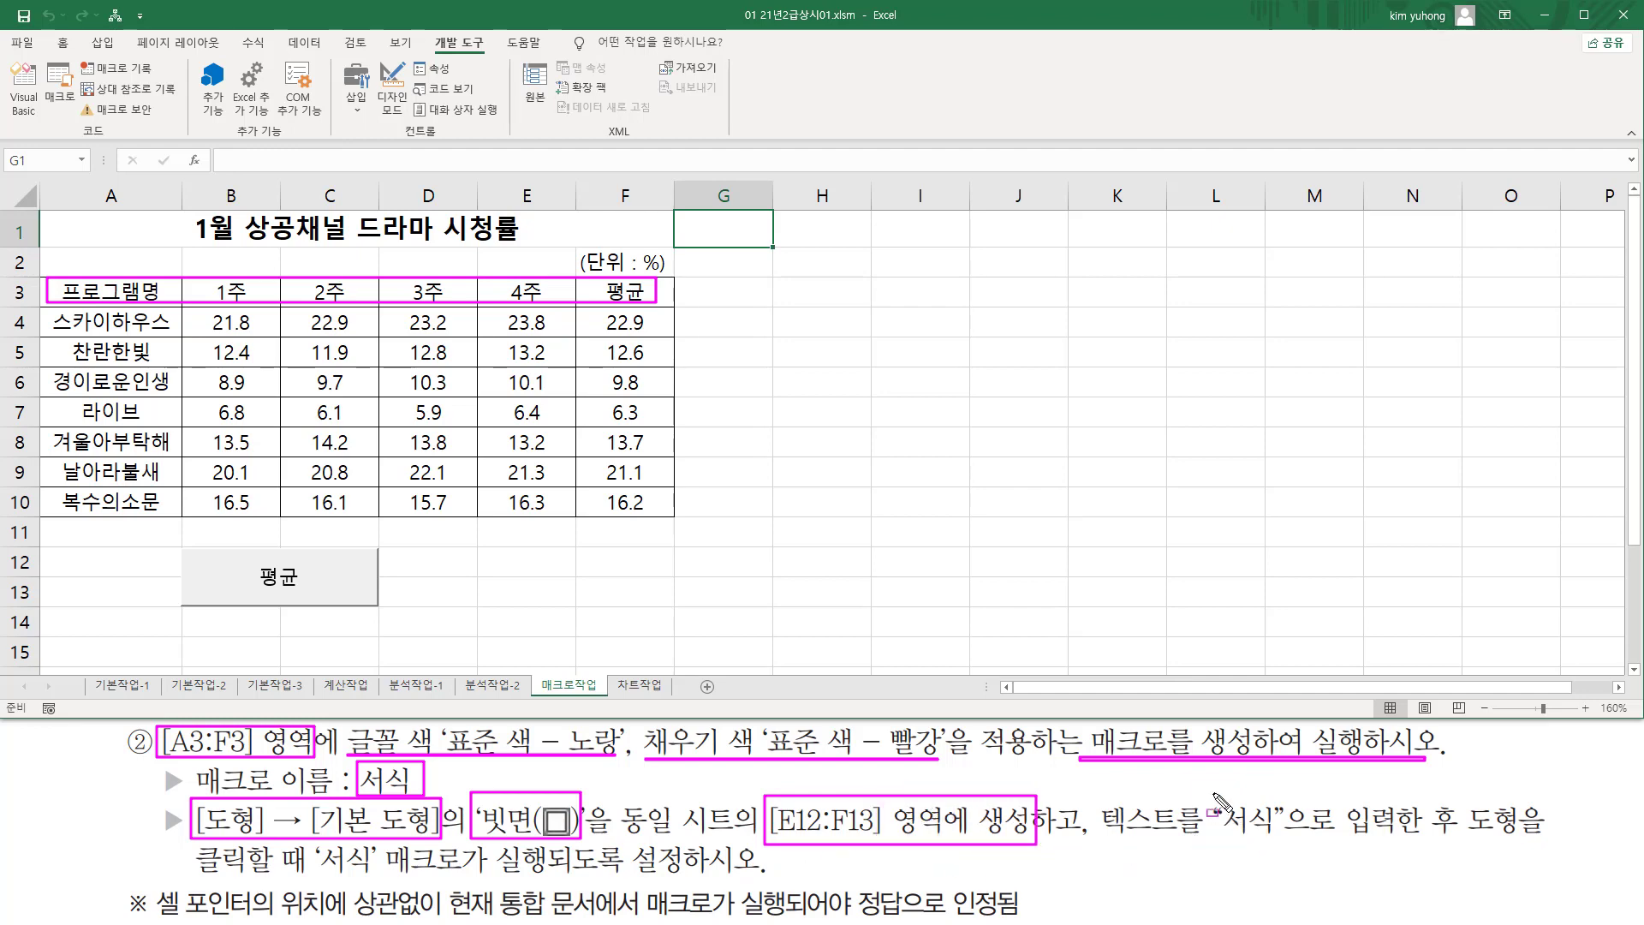
drag(1212, 787, 1283, 850)
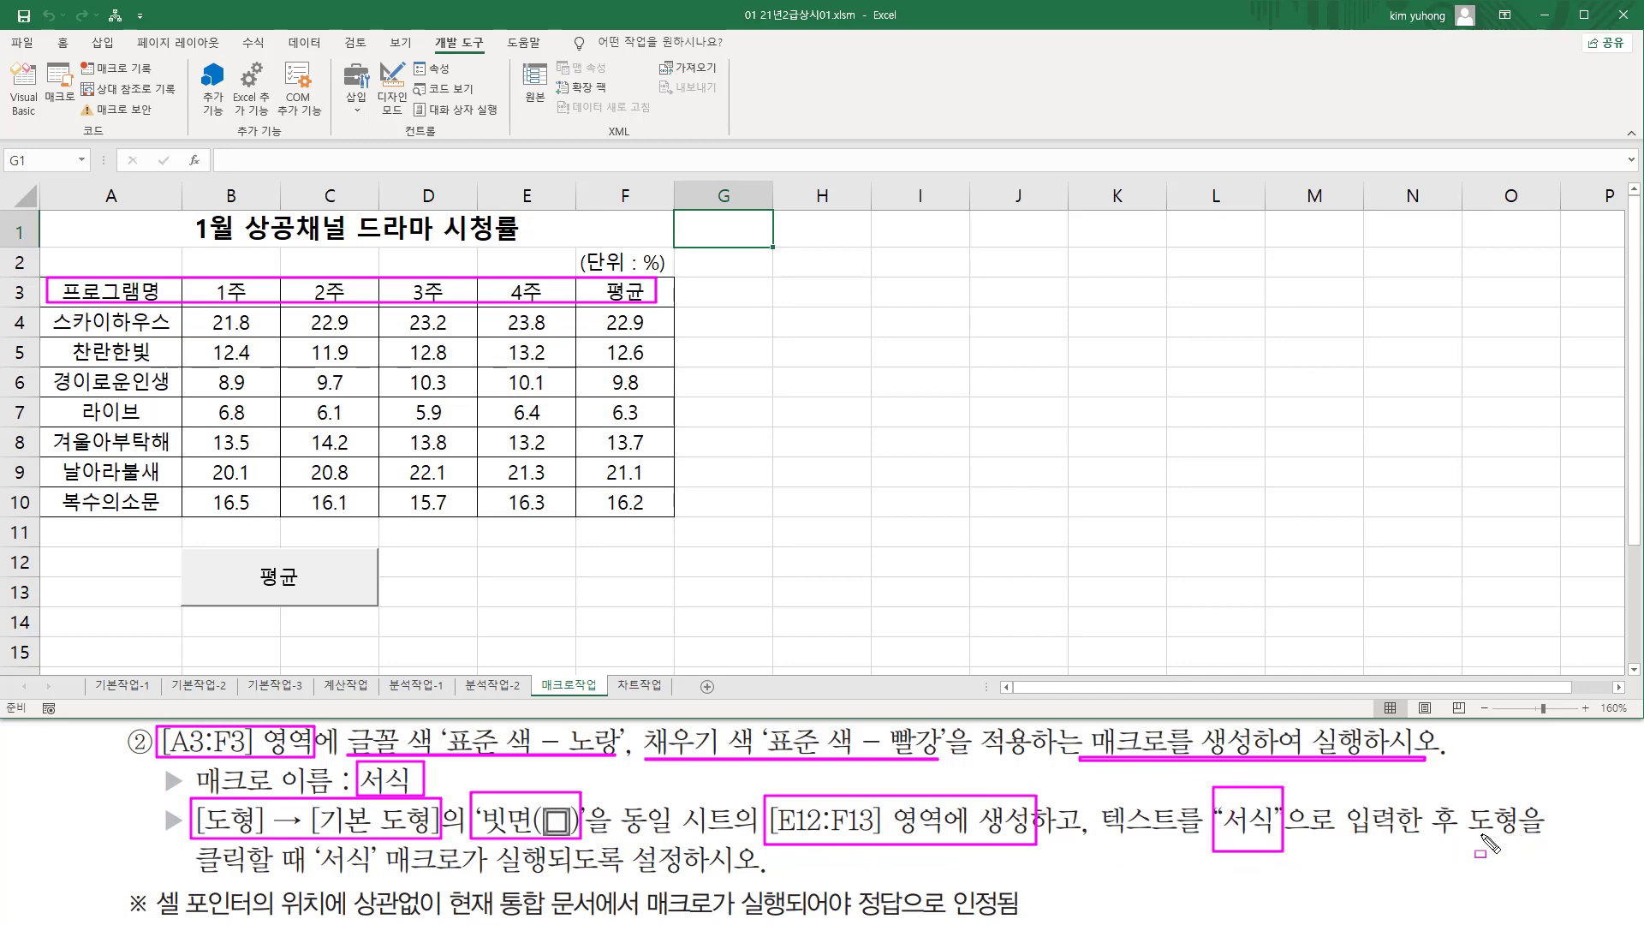
drag(1460, 839, 1548, 838)
mouse_move(317, 839)
mouse_down()
mouse_move(352, 879)
mouse_move(754, 882)
mouse_up()
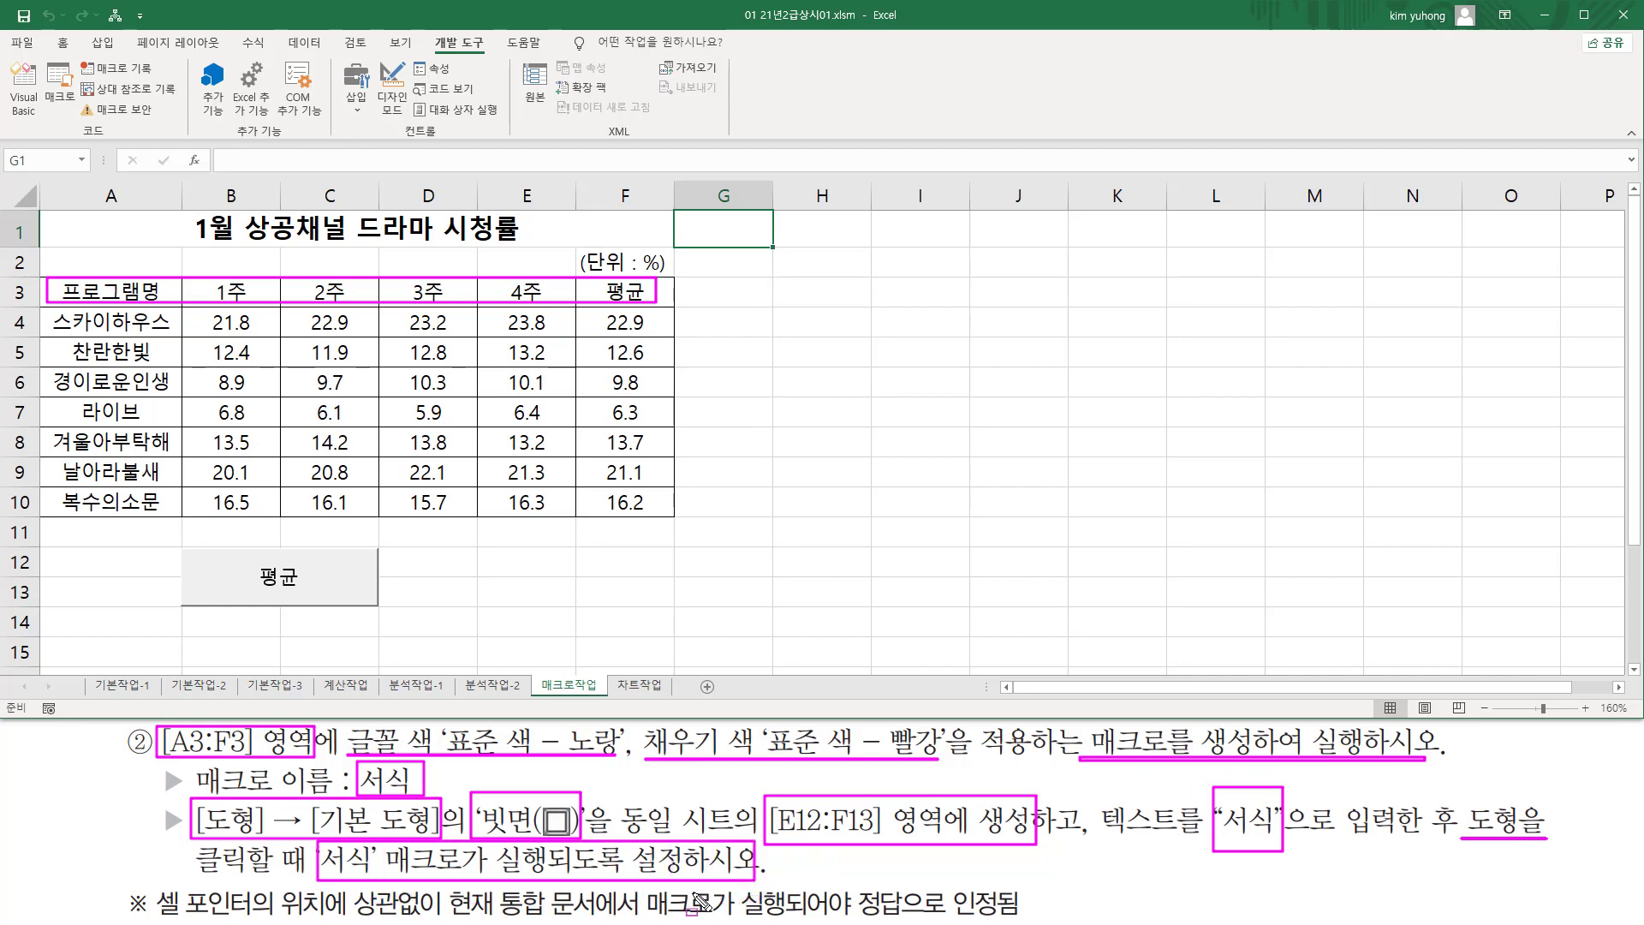
drag(432, 768, 439, 774)
drag(477, 548, 673, 606)
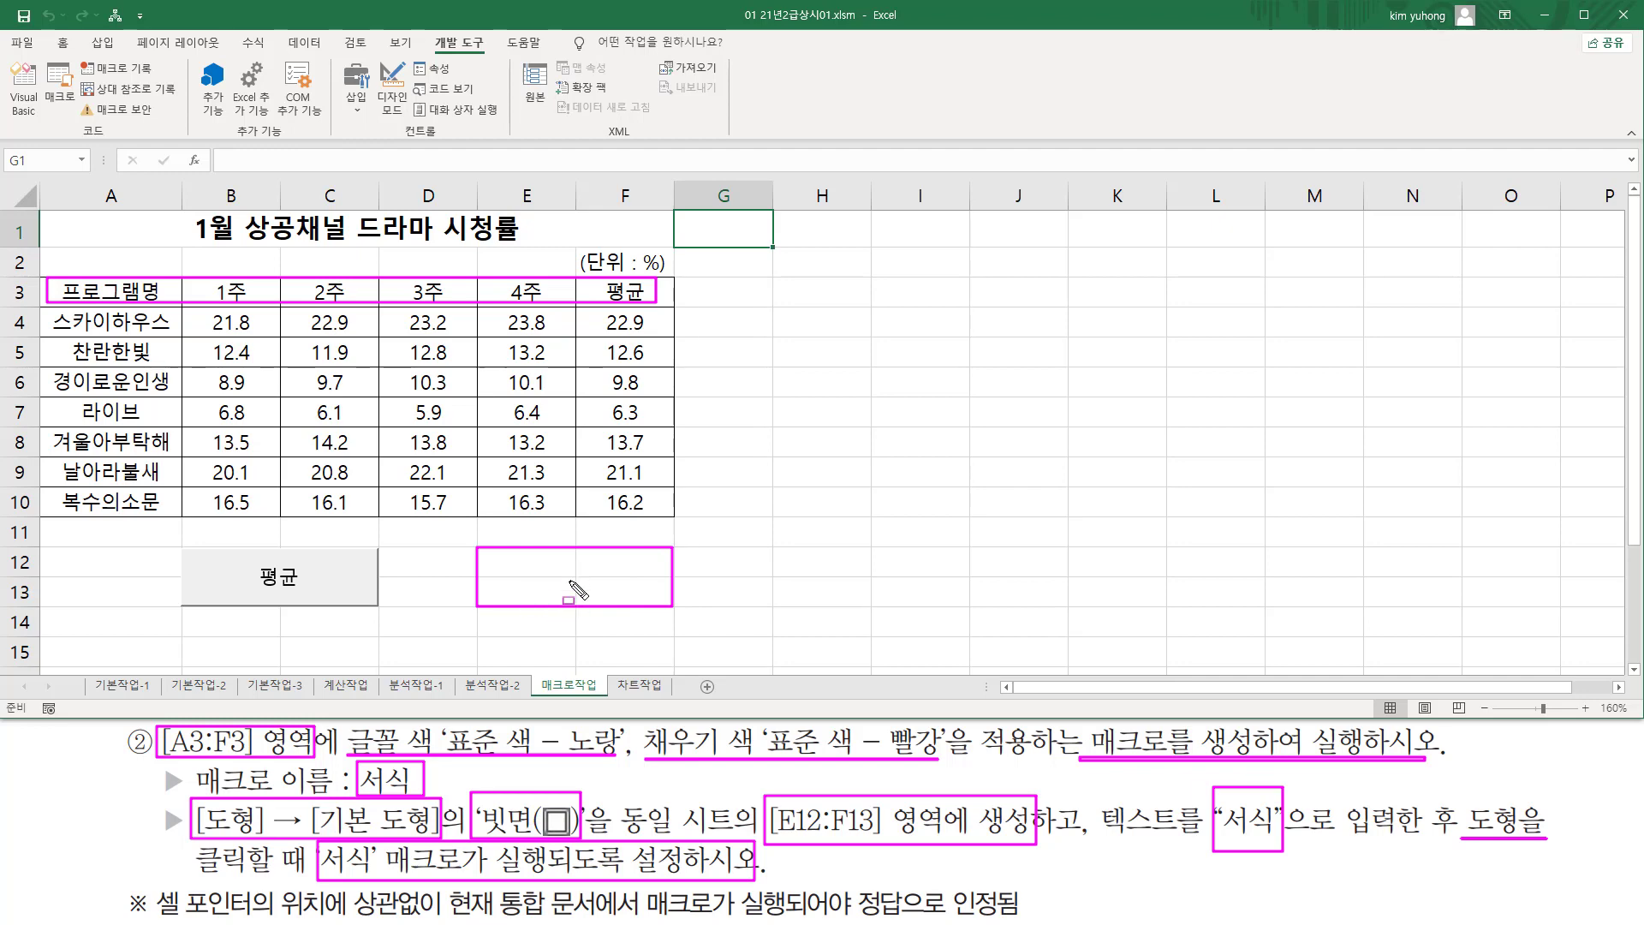
key(Escape)
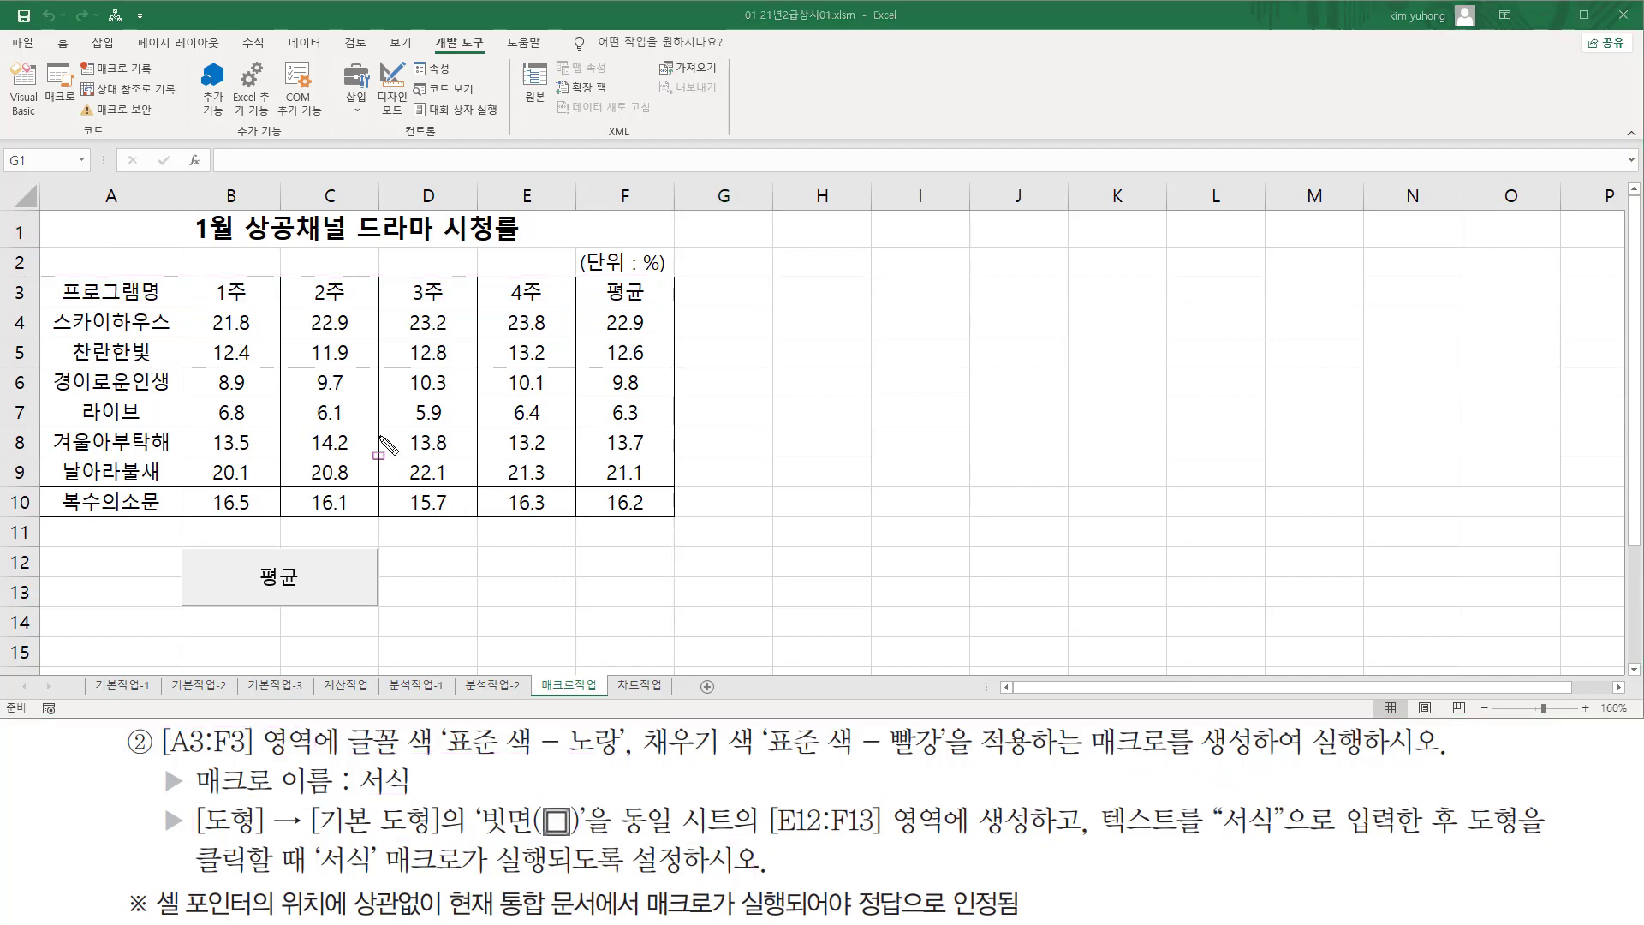
Draw a bevel (빗면) basic shape exactly over cells E12:F13, about 1.11 cm high and 3.8 cm wide
drag(82, 30, 124, 58)
key(Escape)
click(103, 43)
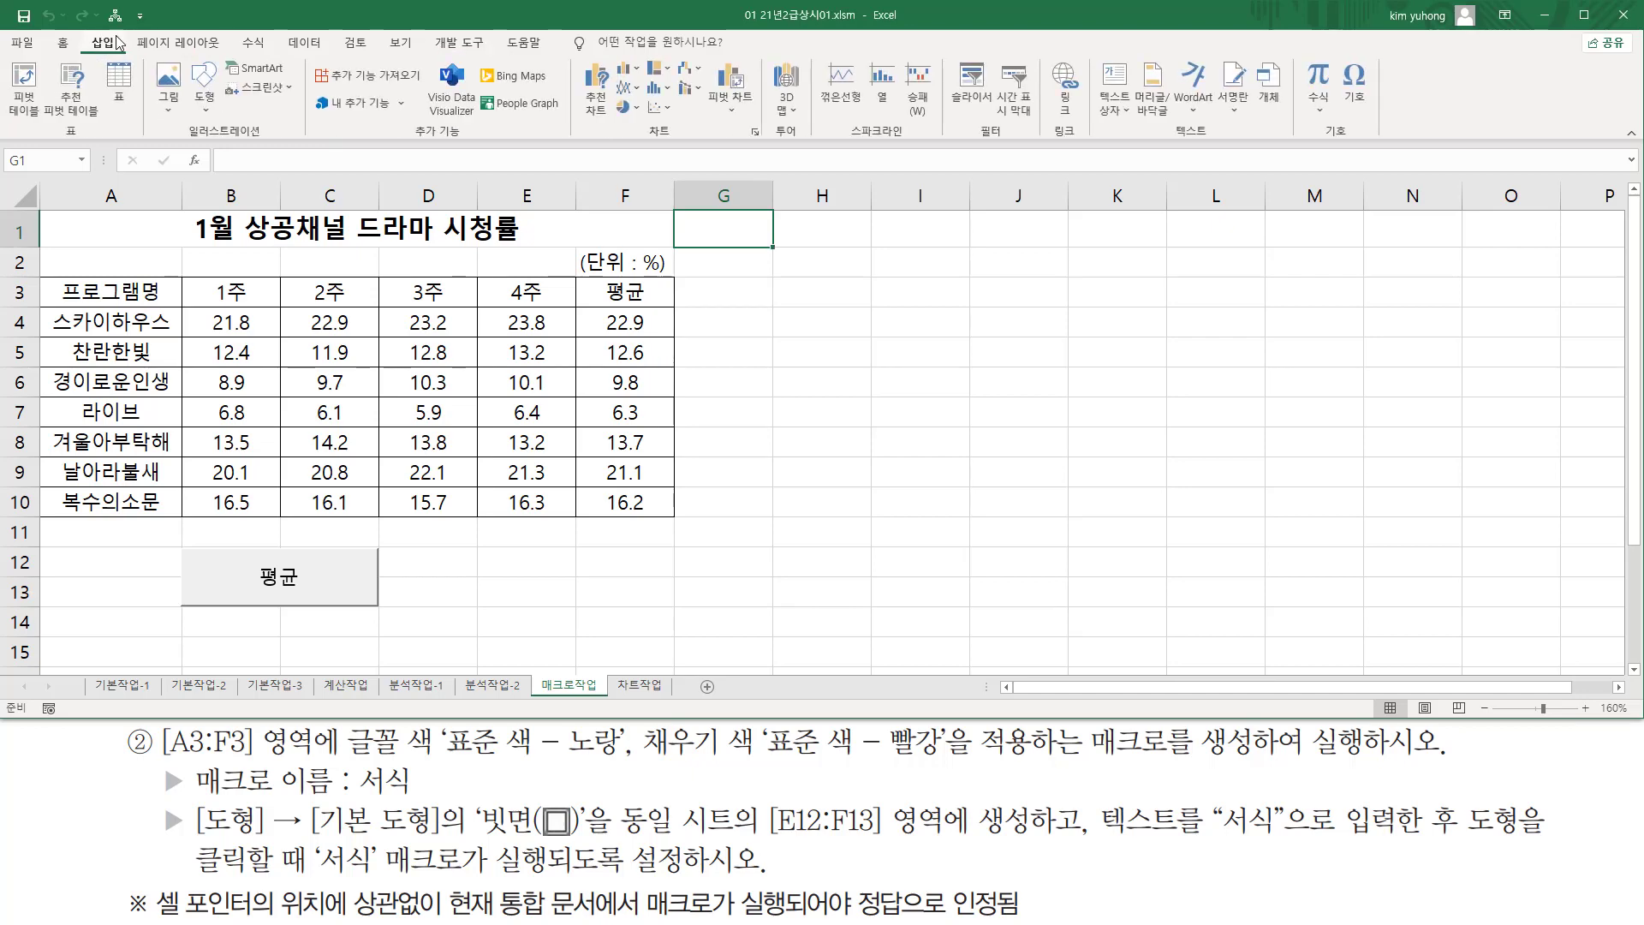
drag(186, 51, 224, 121)
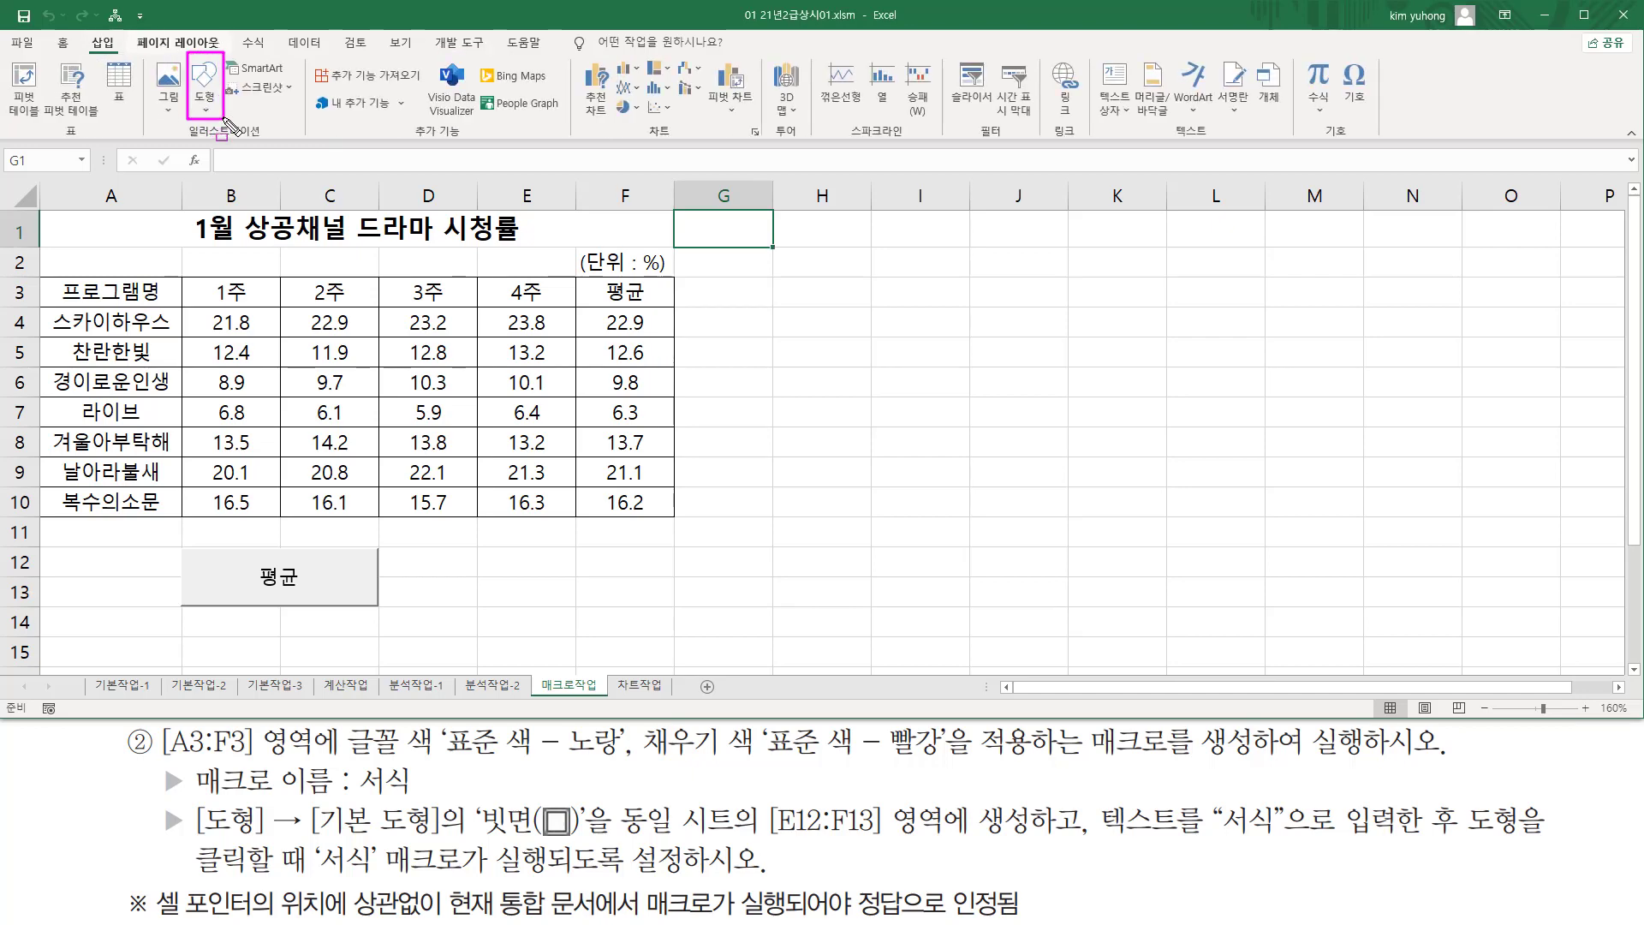
key(Escape)
click(205, 101)
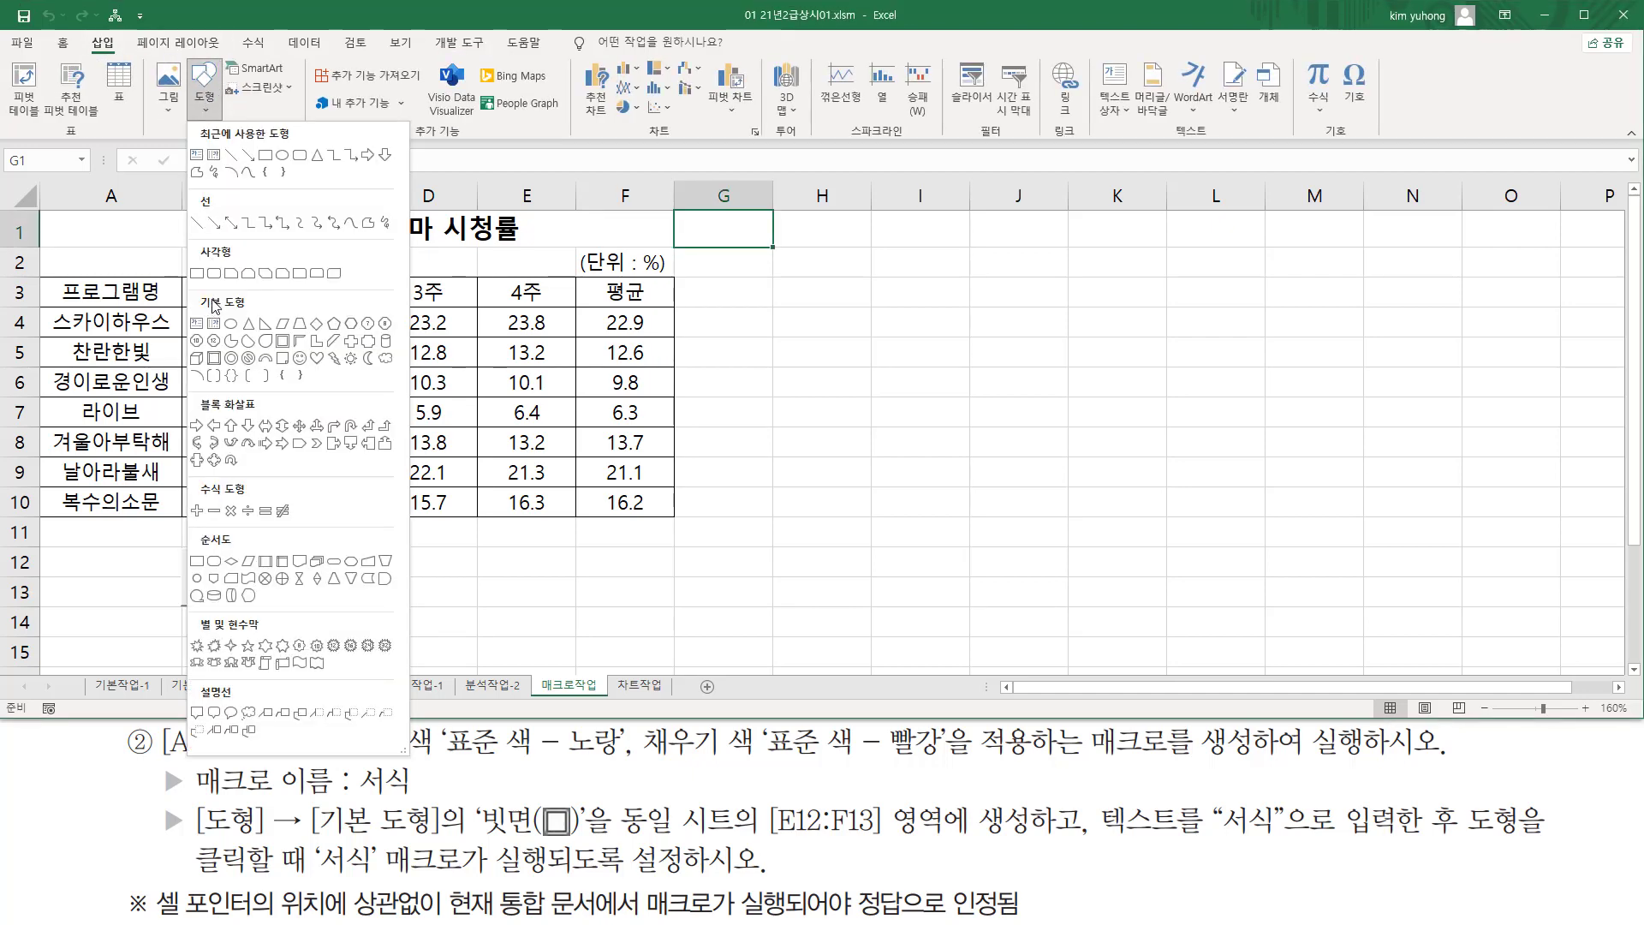
mouse_move(187, 295)
mouse_down()
mouse_move(267, 309)
mouse_move(216, 360)
mouse_move(226, 369)
mouse_up()
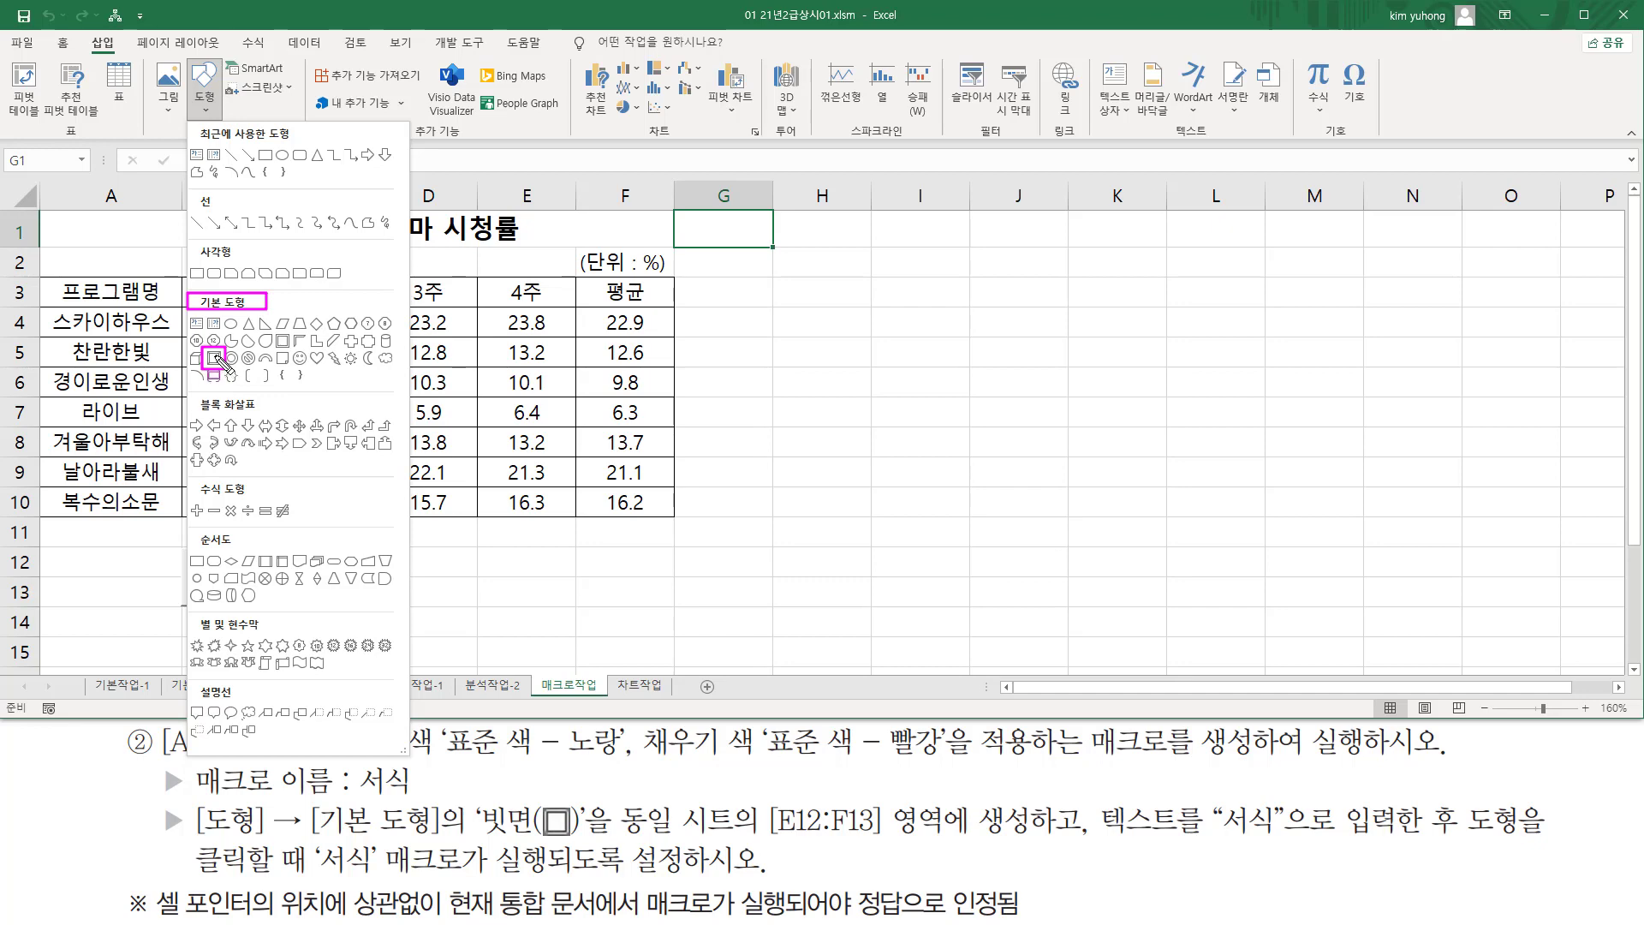
key(Escape)
click(206, 101)
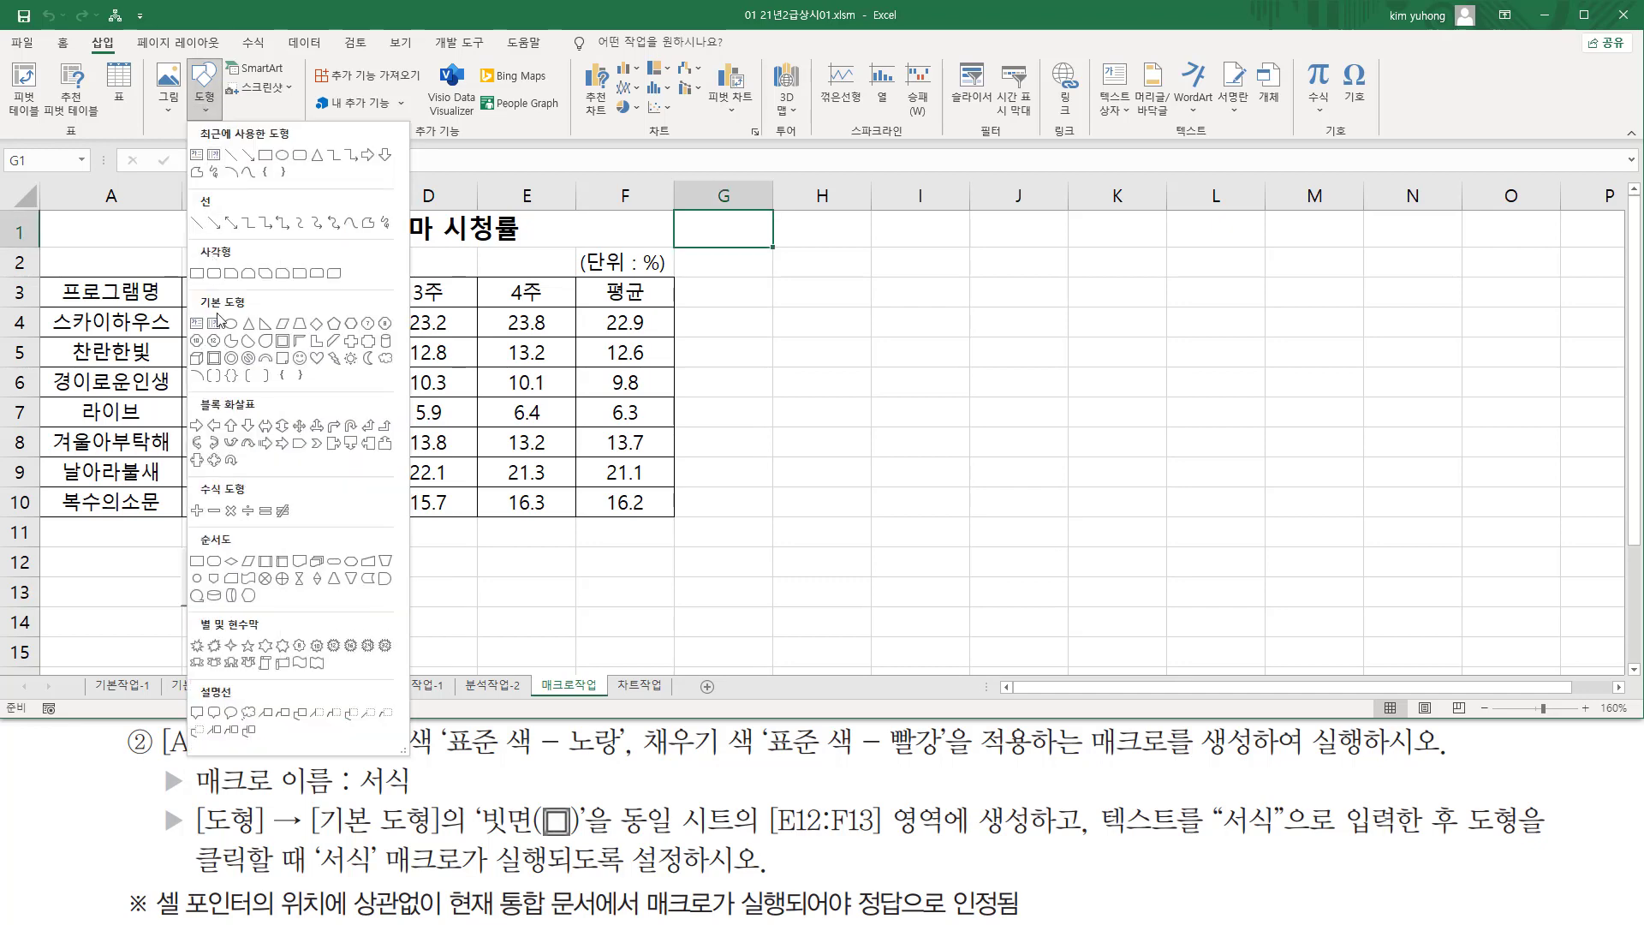
click(214, 359)
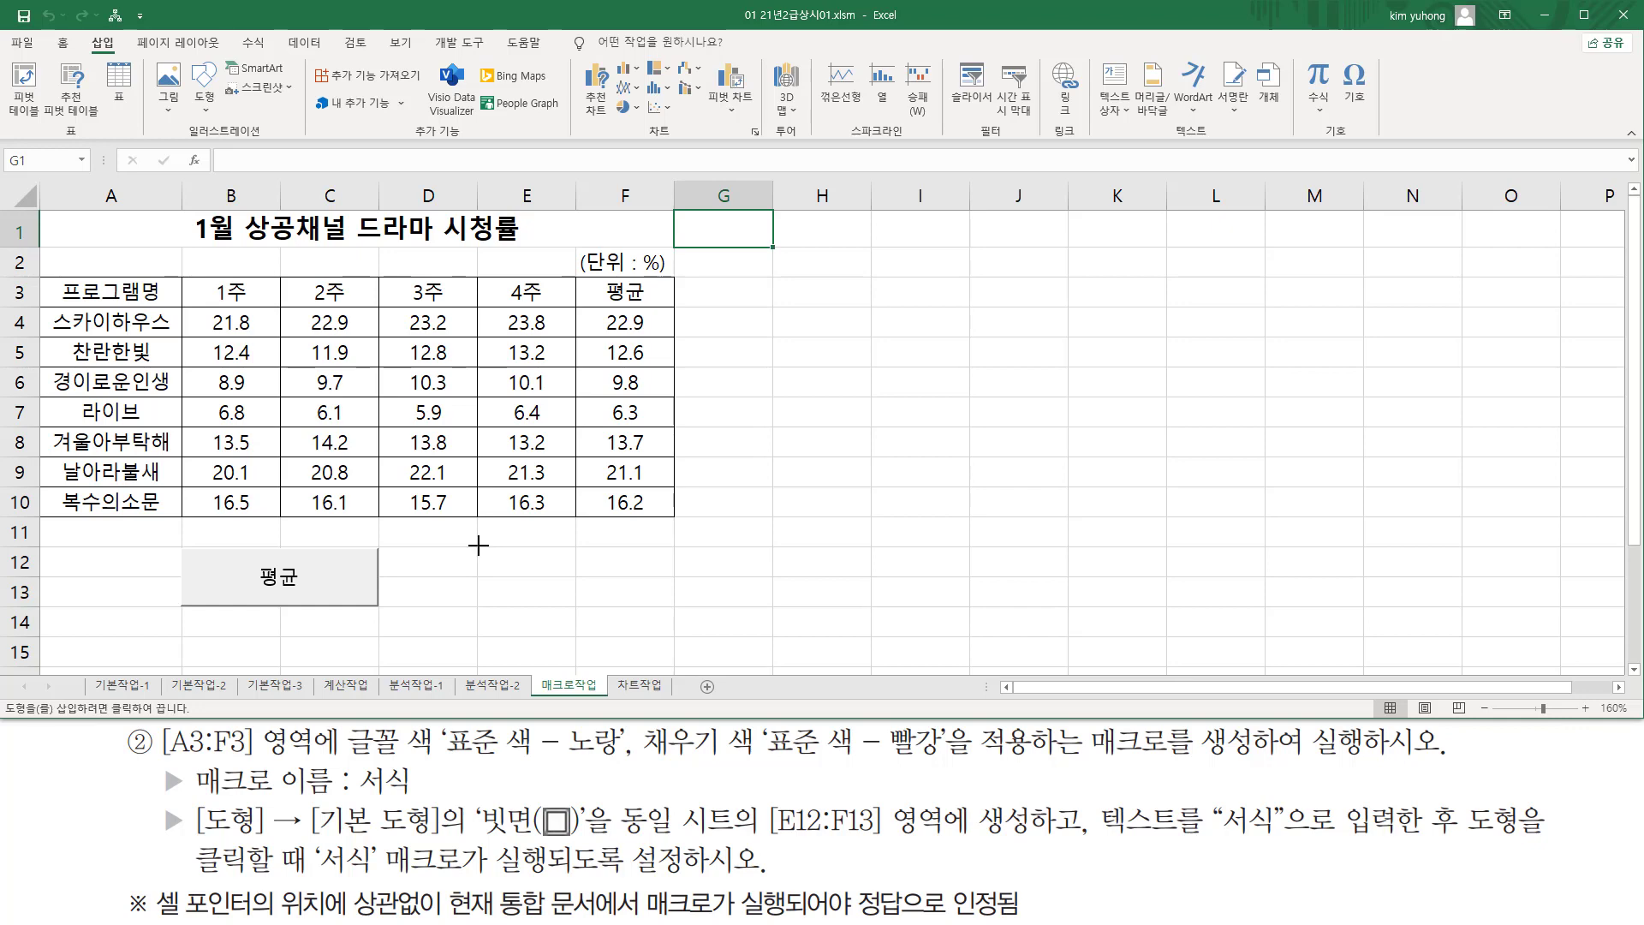
drag(478, 545, 674, 605)
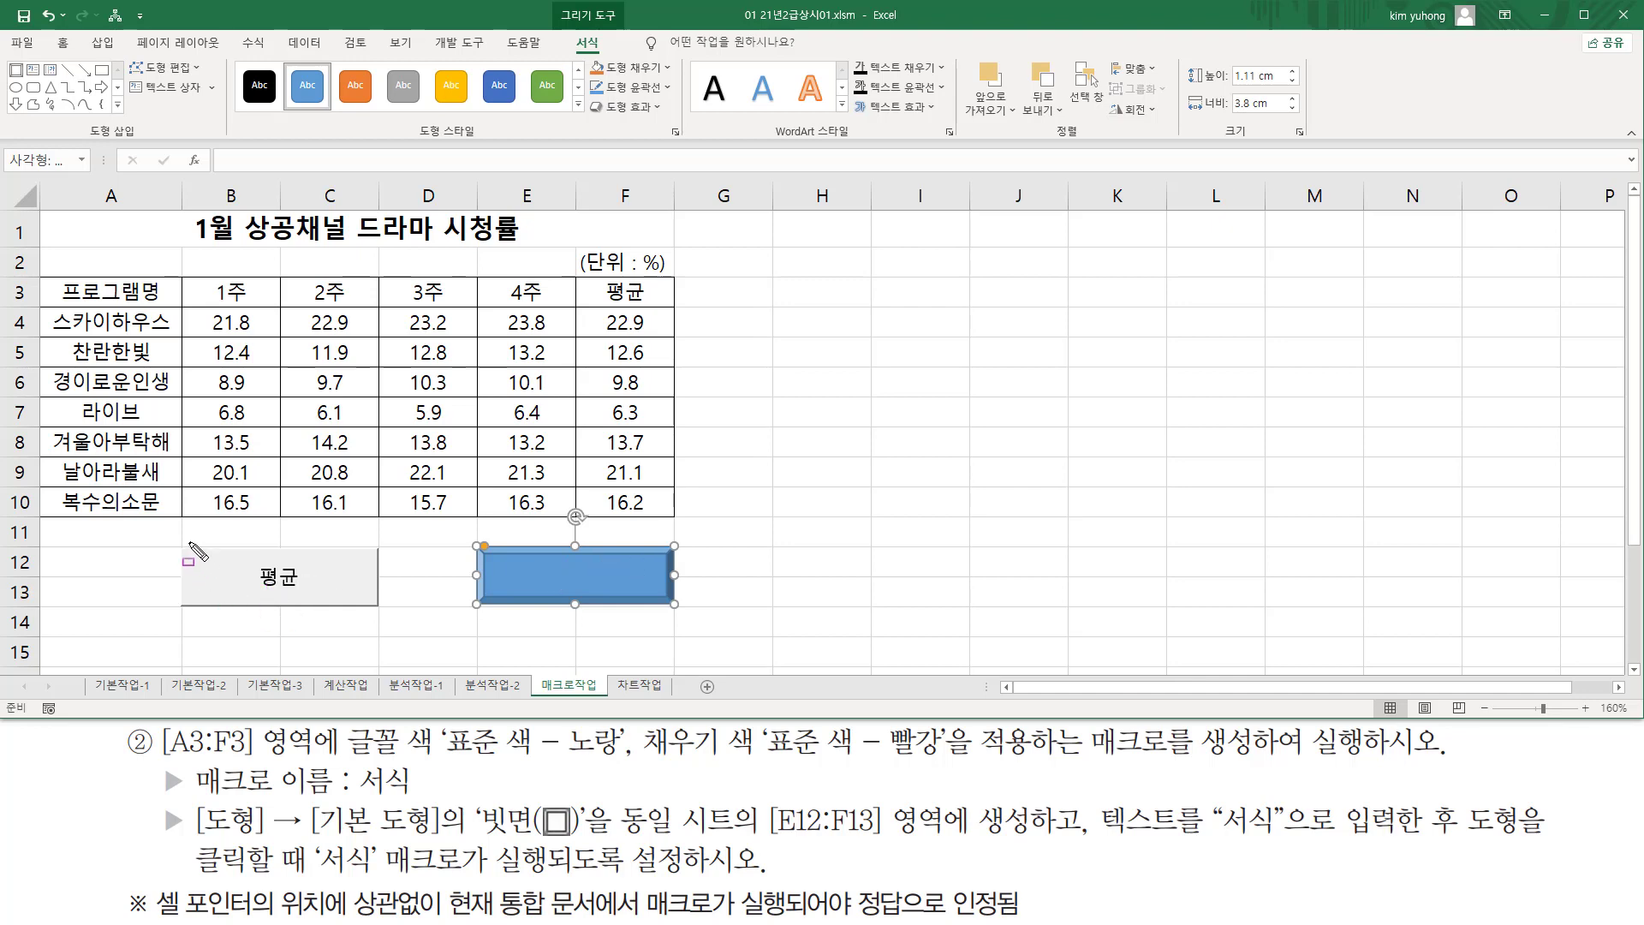
drag(252, 605, 367, 610)
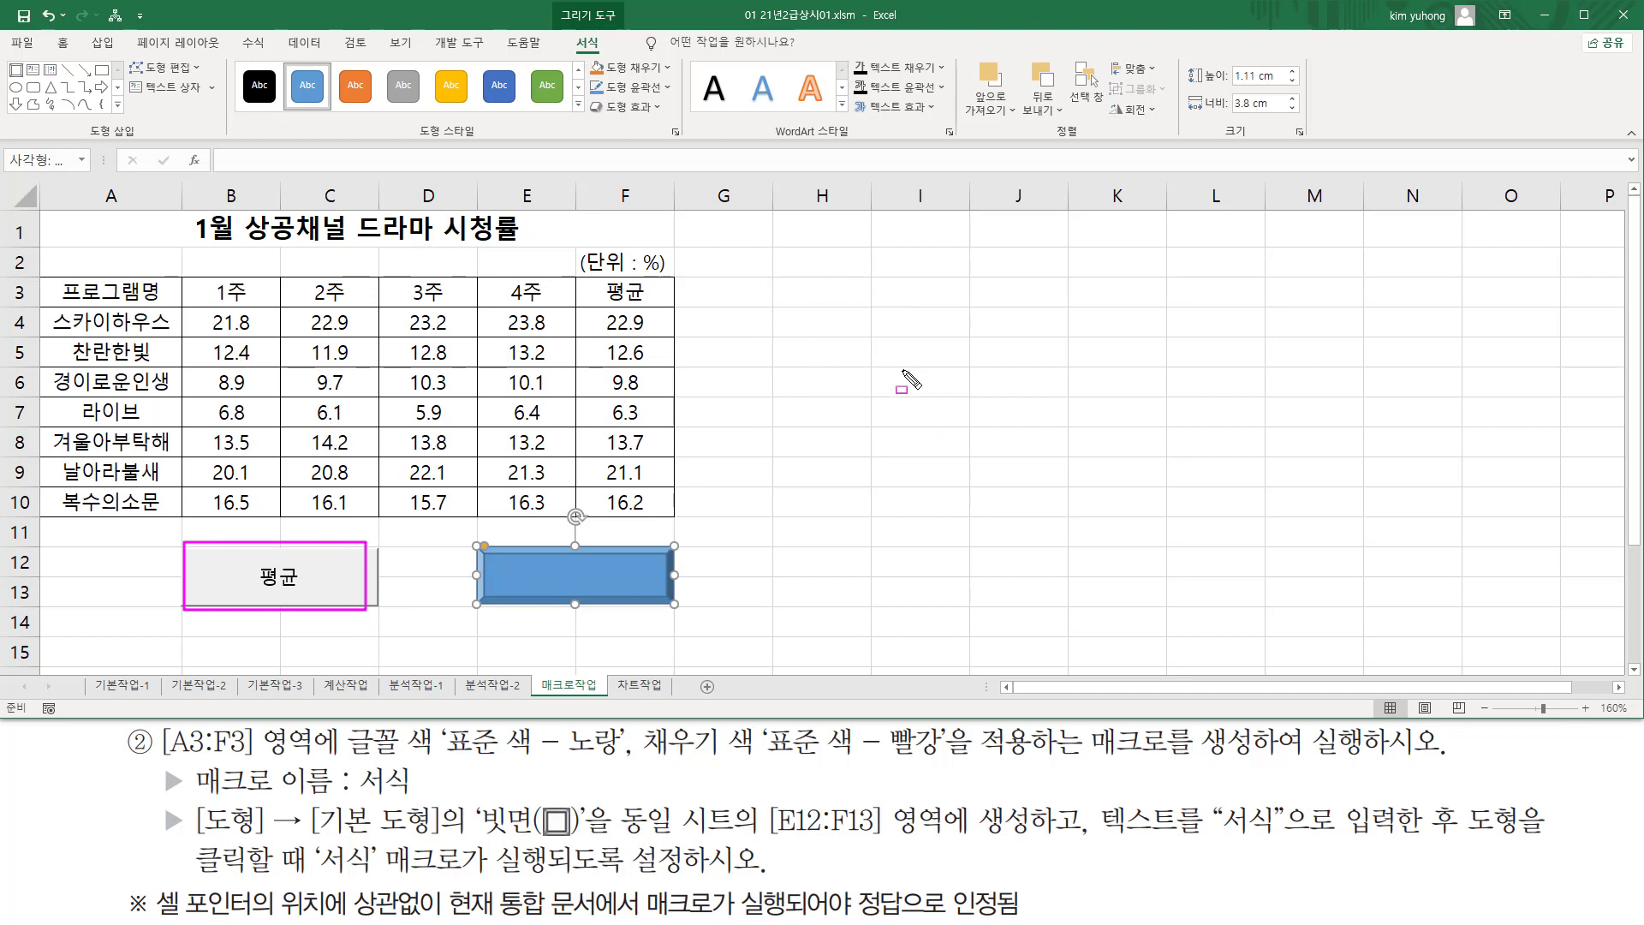
drag(467, 531, 685, 628)
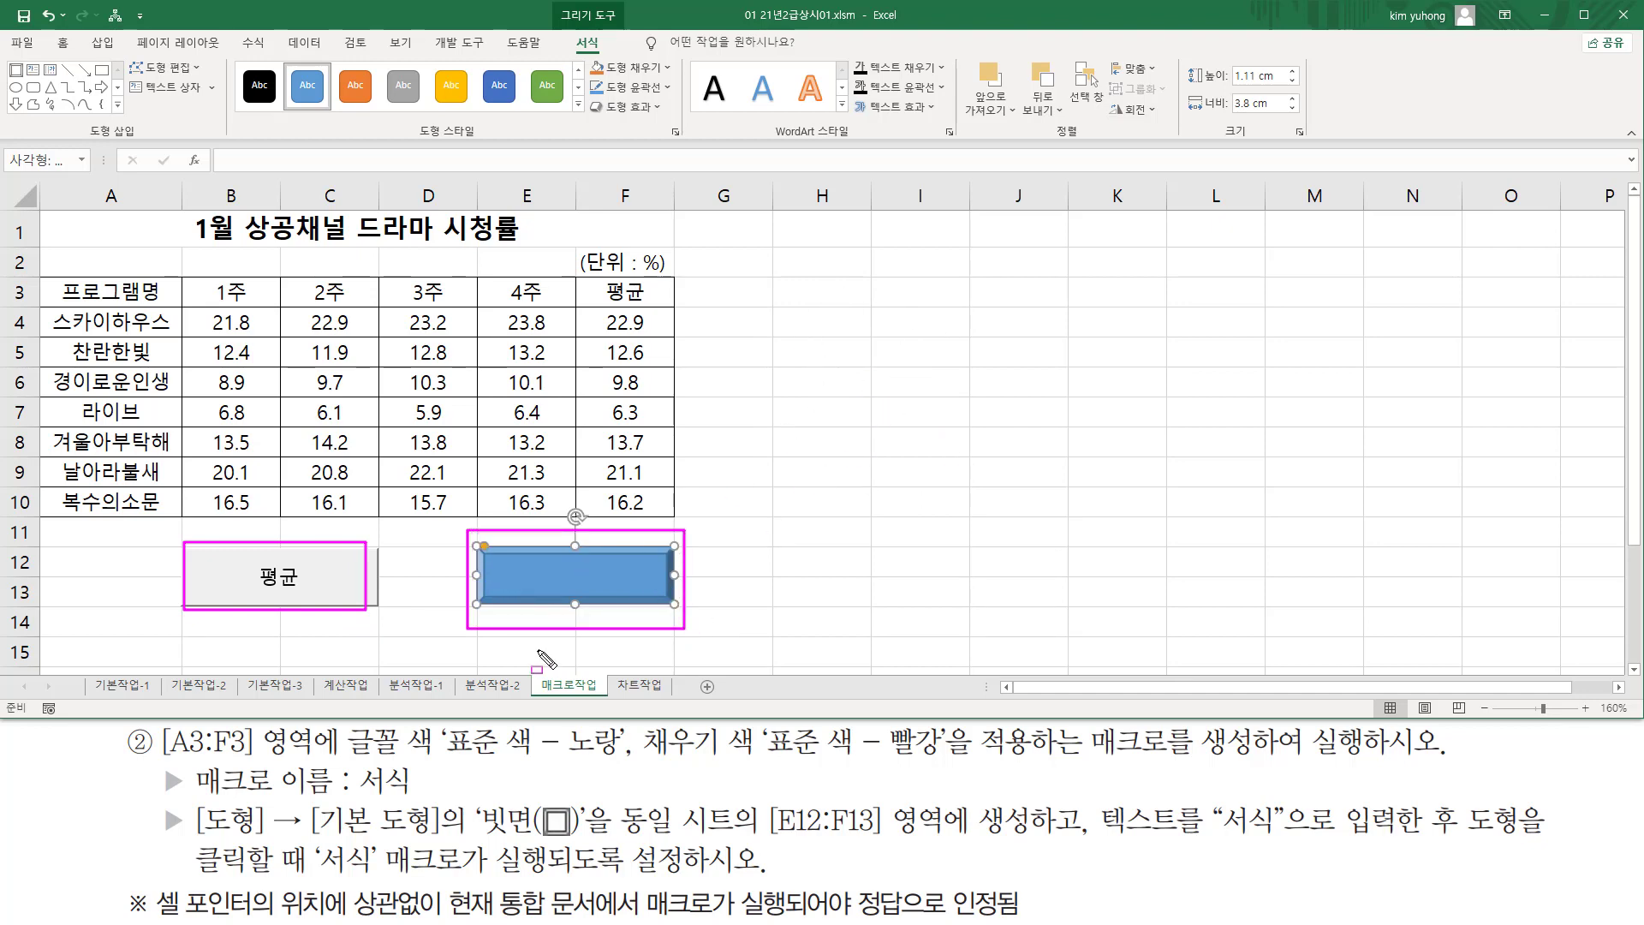
key(Escape)
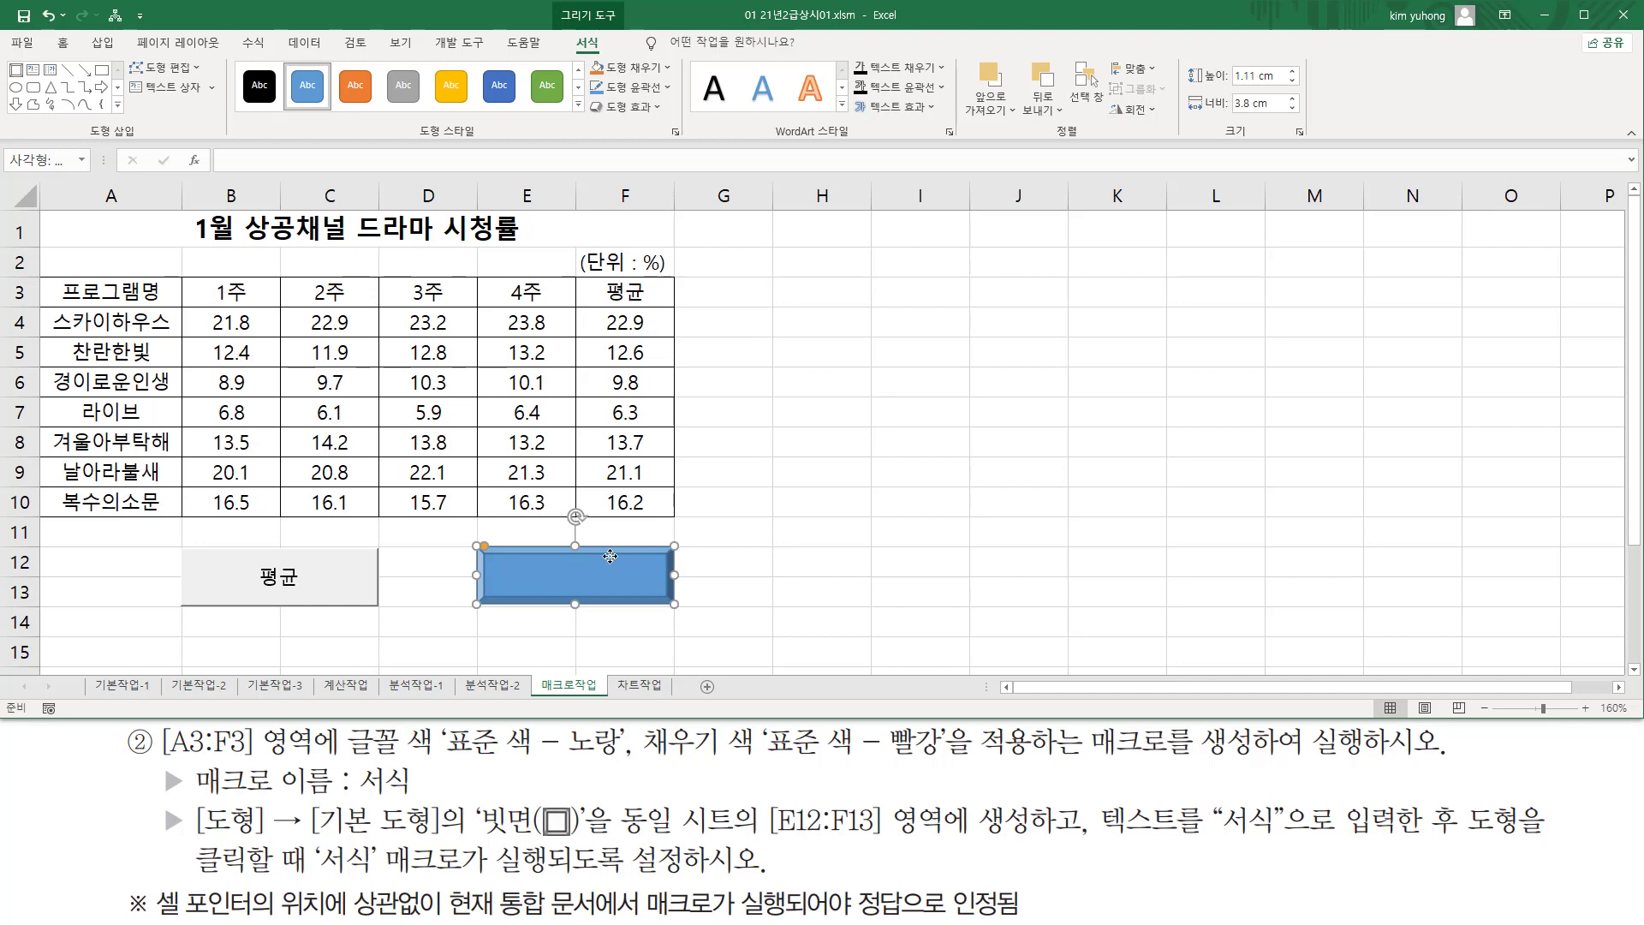
Add the text 서식 to the bevel shape over E12:F13 and deselect it
right_click(609, 556)
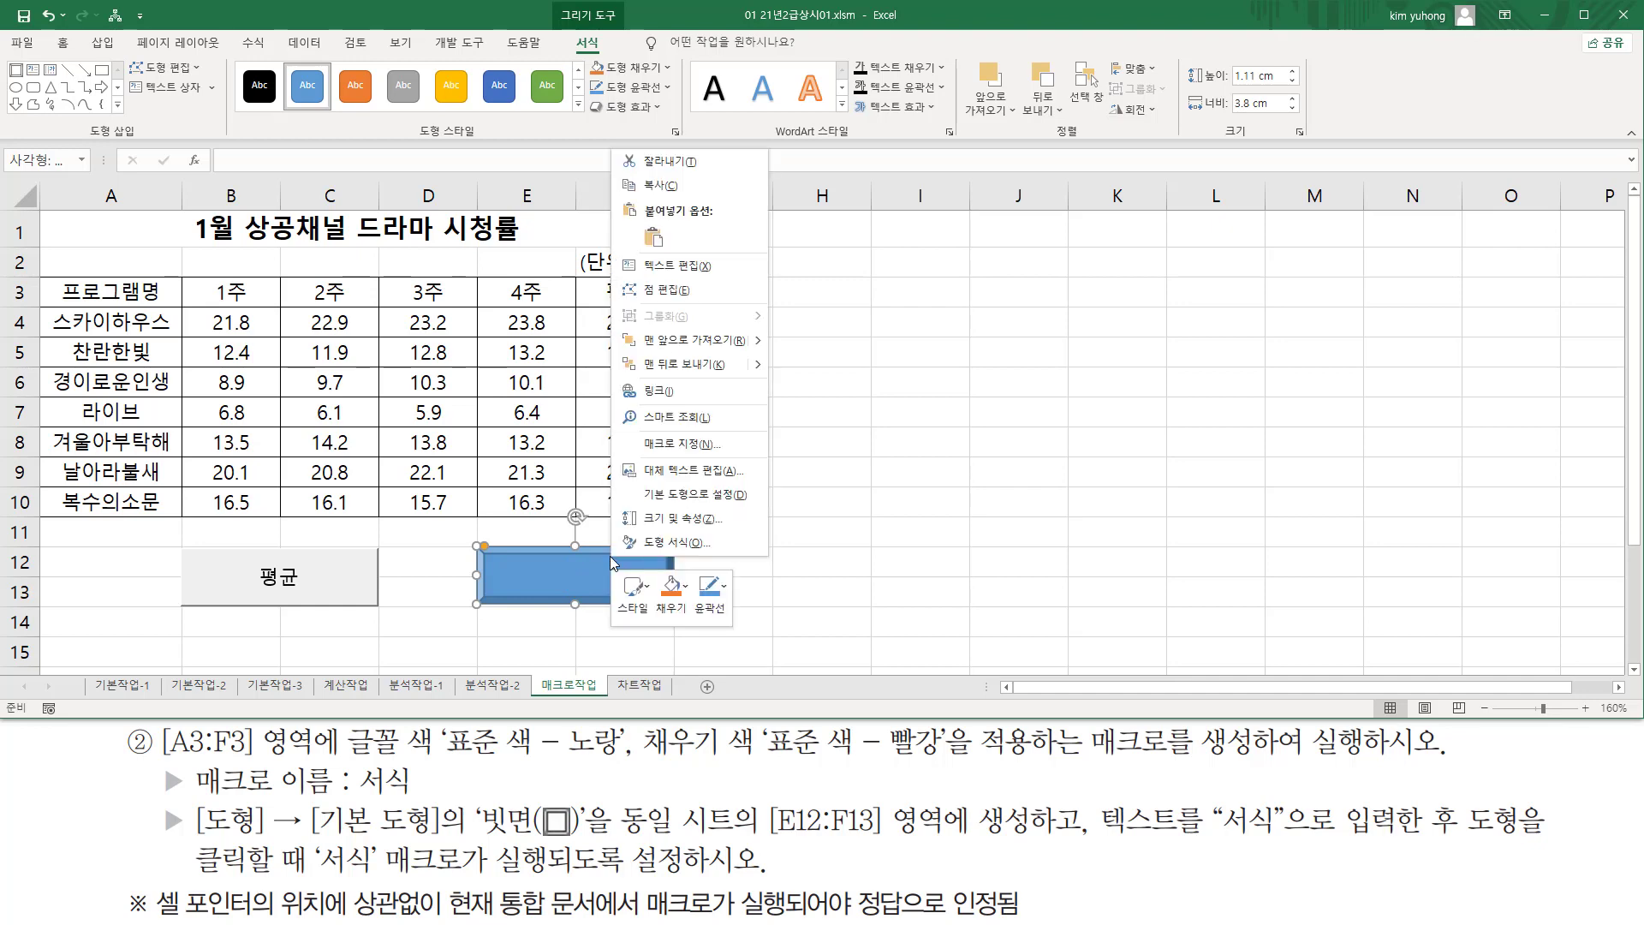
click(681, 265)
text(서)
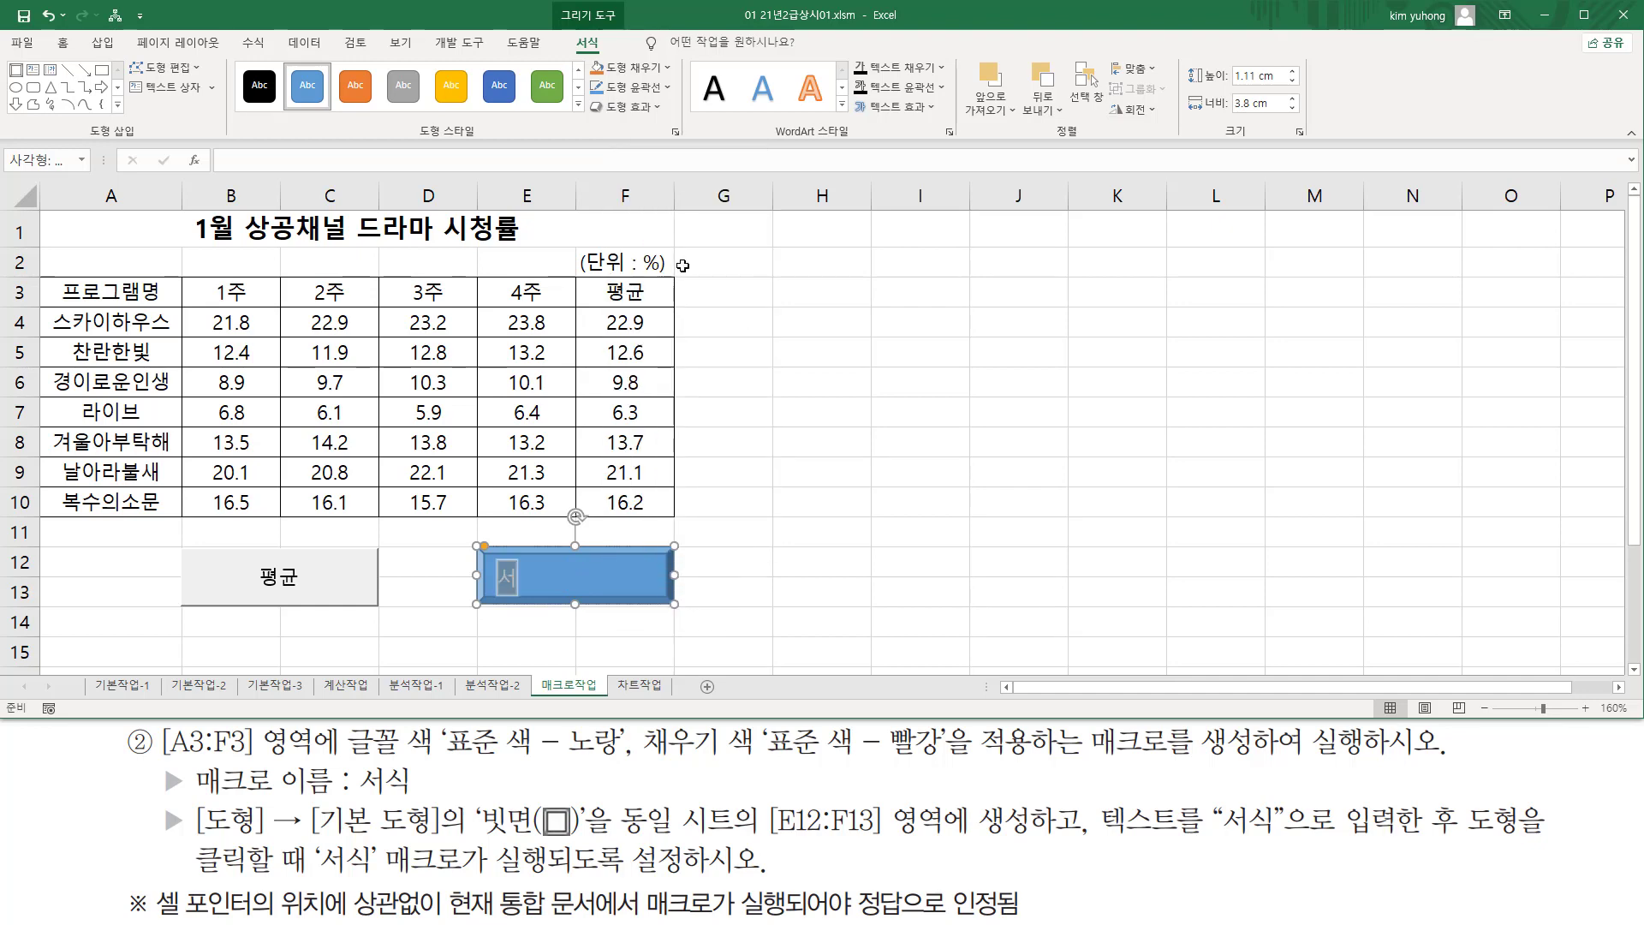
text(시)
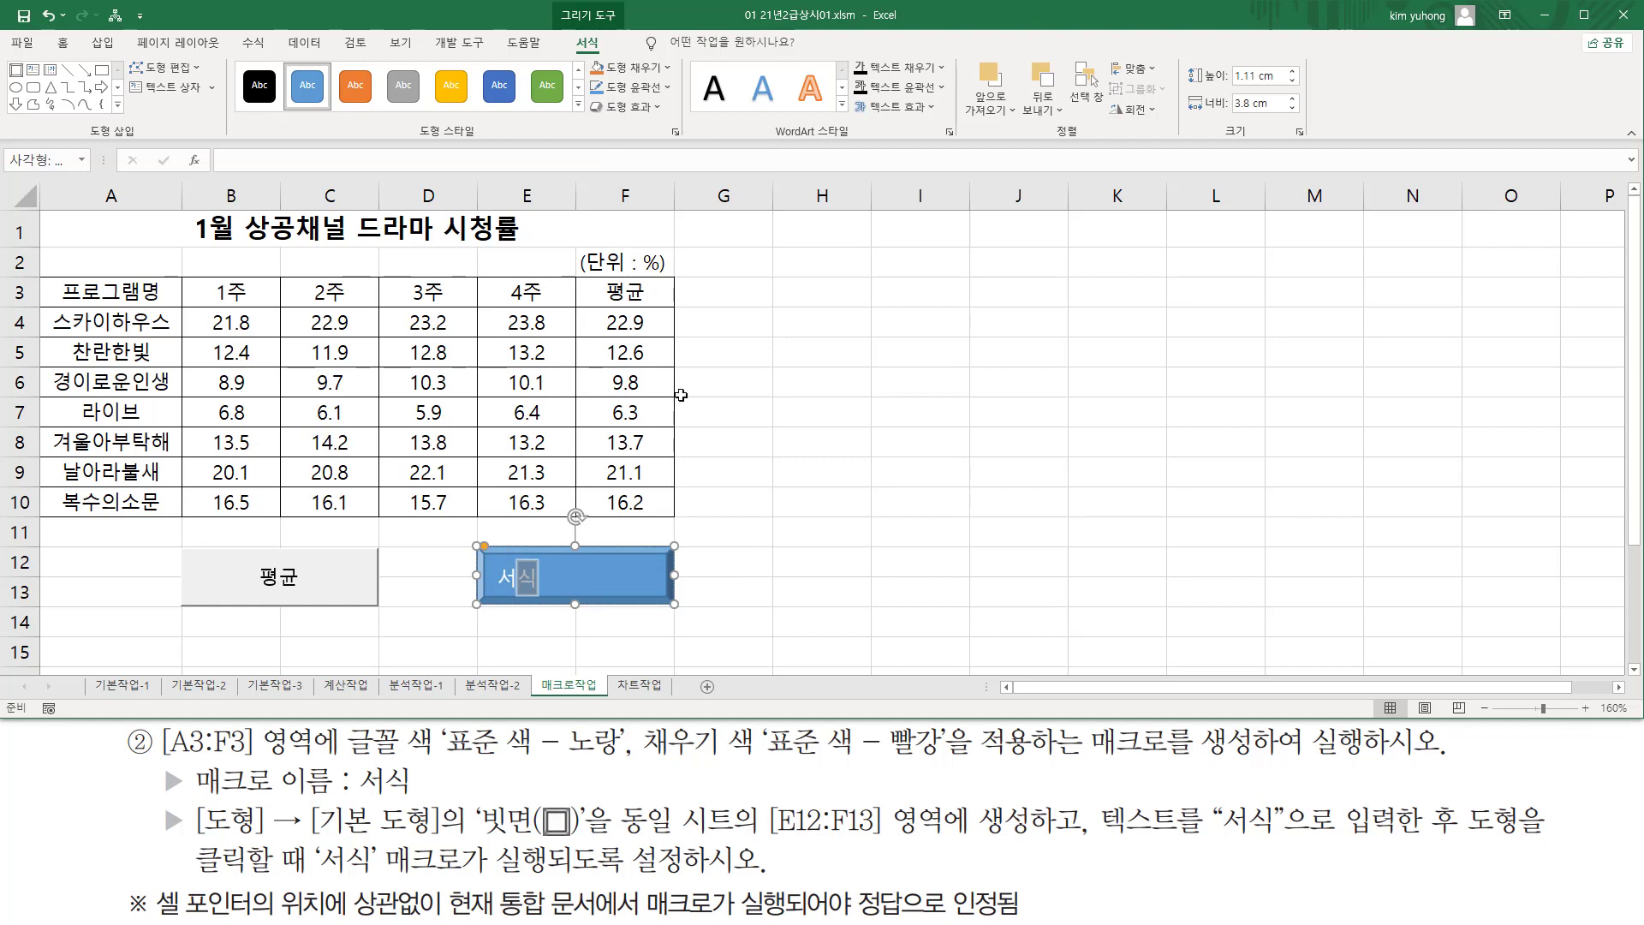
click(767, 550)
click(859, 568)
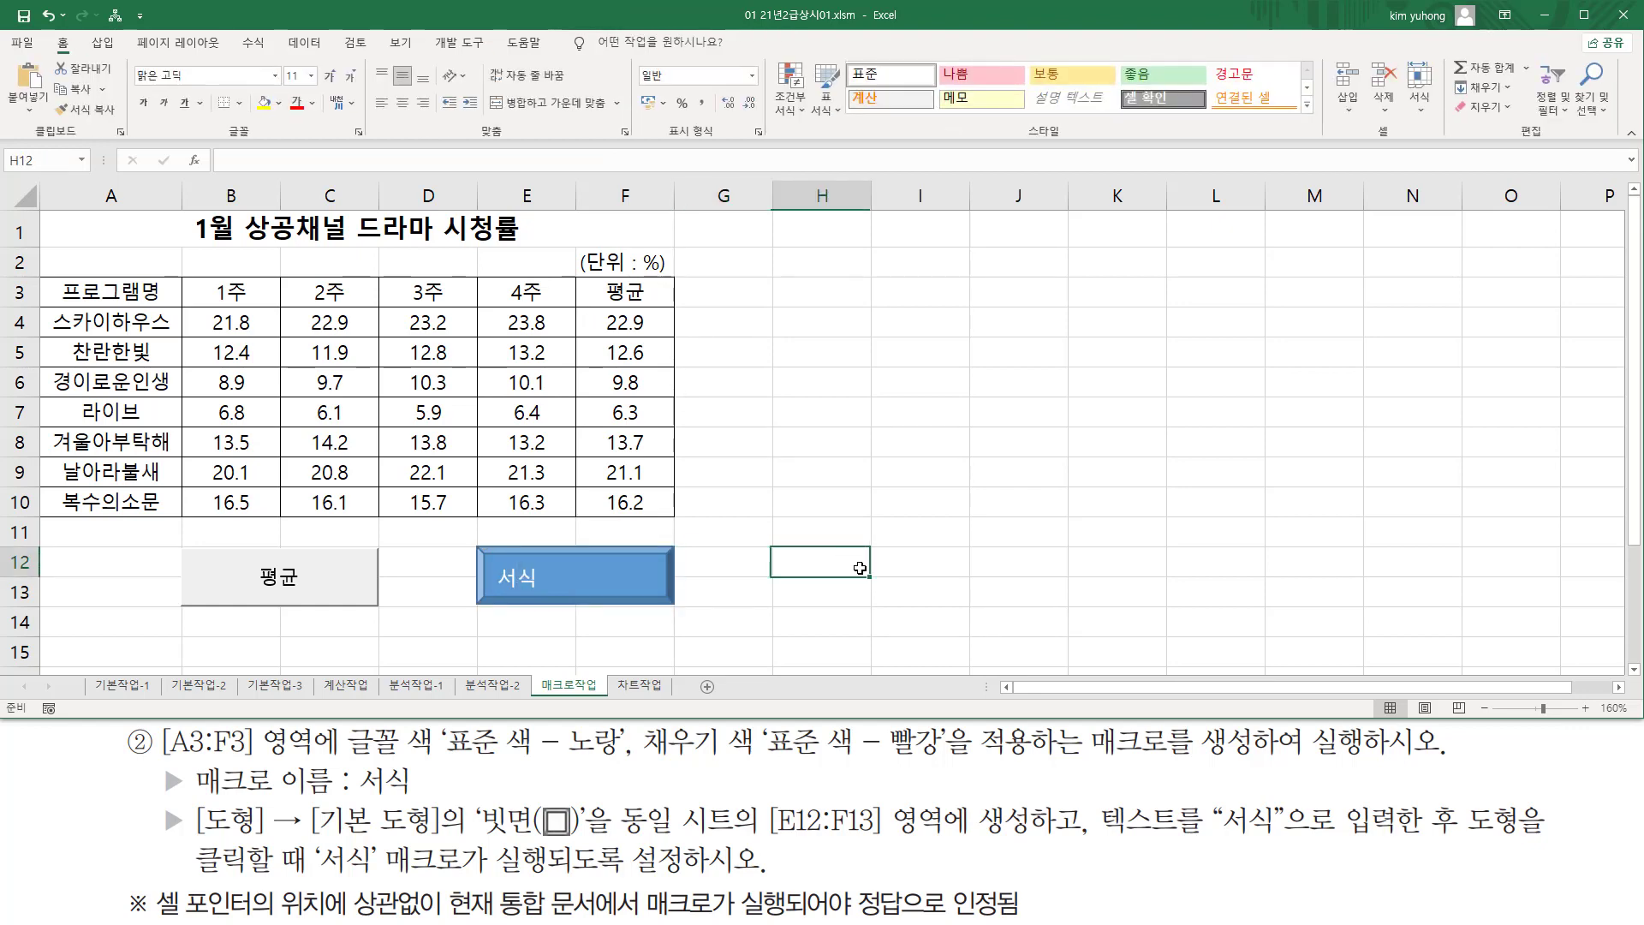
click(831, 624)
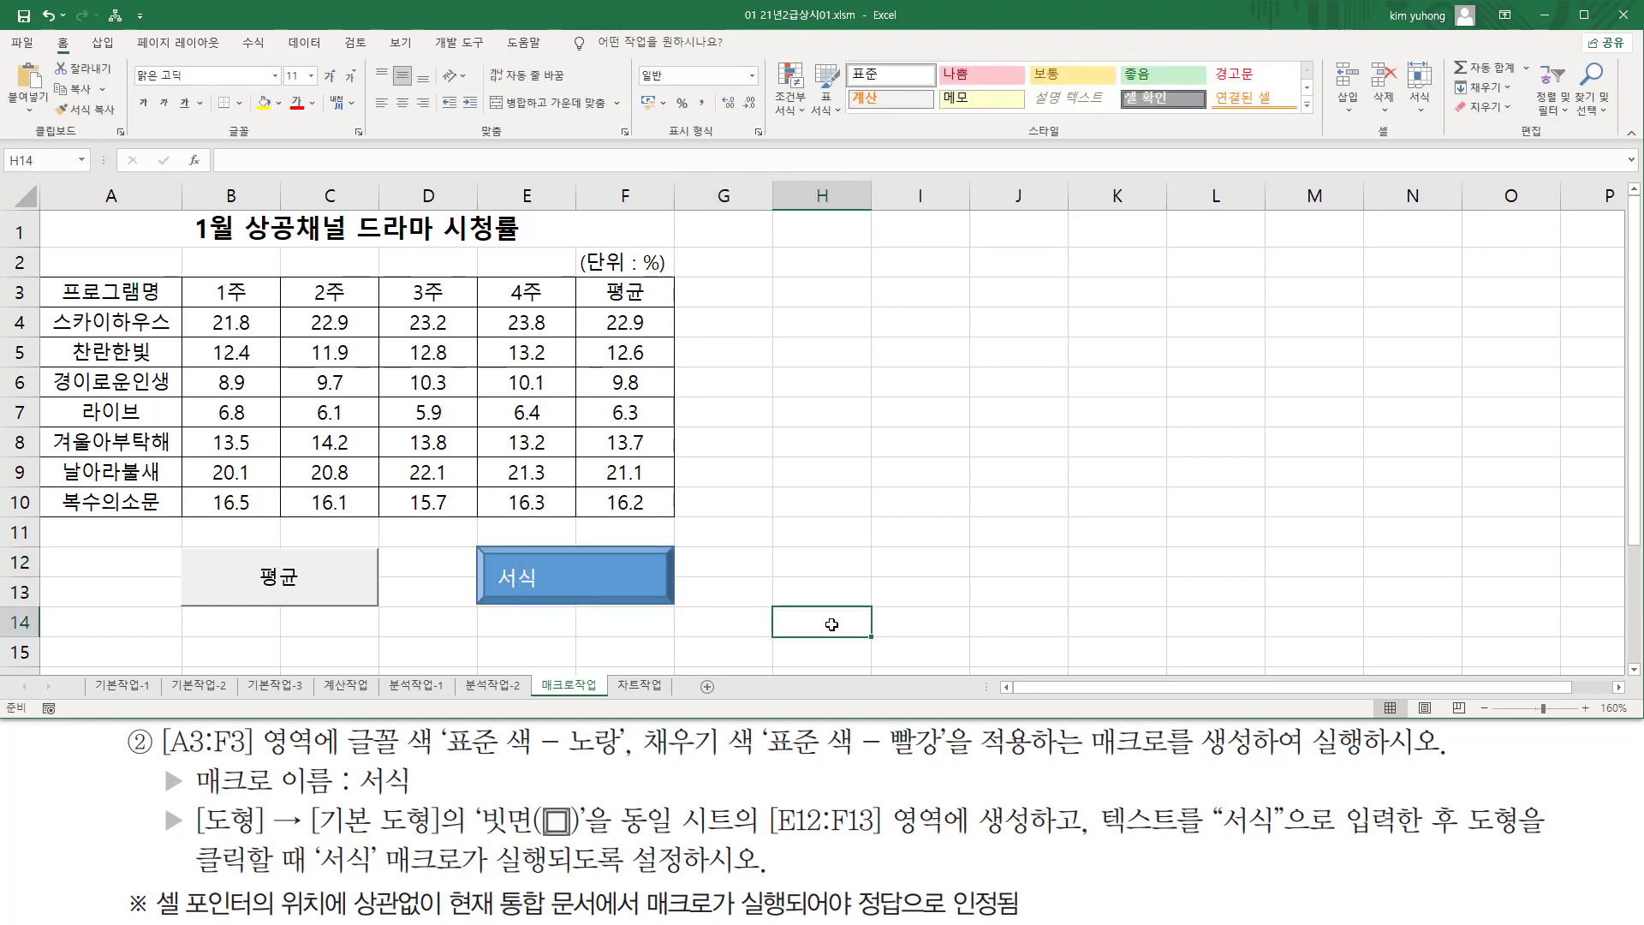
Assign a new macro named 서식 to the bevel shape and start recording it, stored in the current workbook (현재 통합 문서)
click(572, 556)
right_click(587, 556)
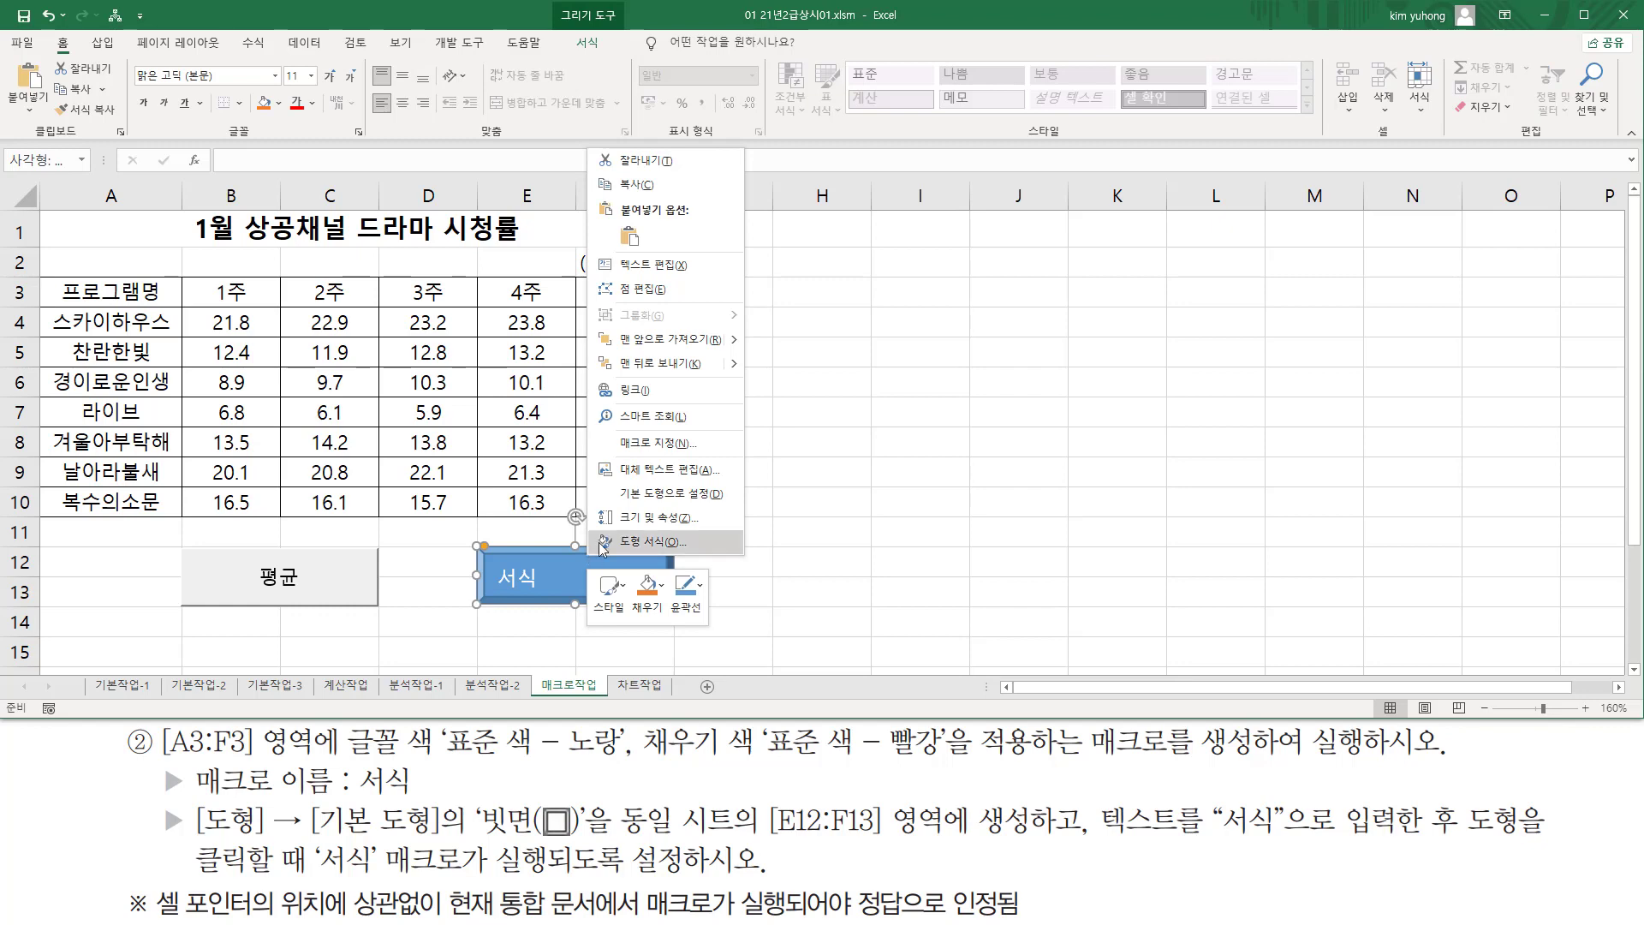
click(660, 443)
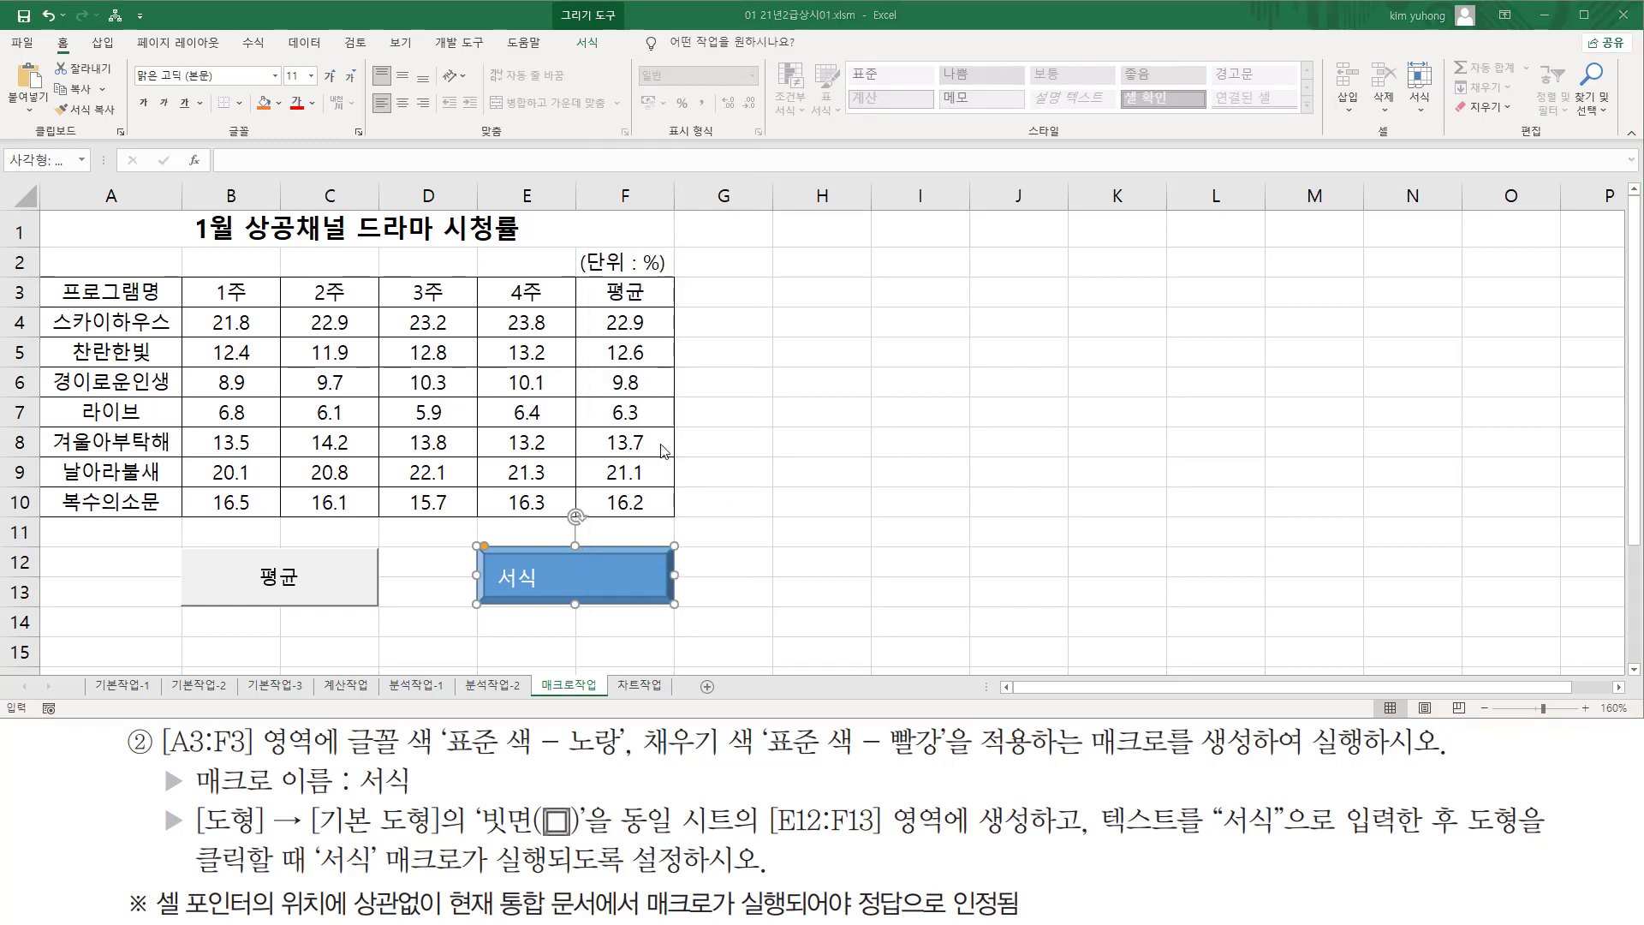
drag(642, 272, 945, 253)
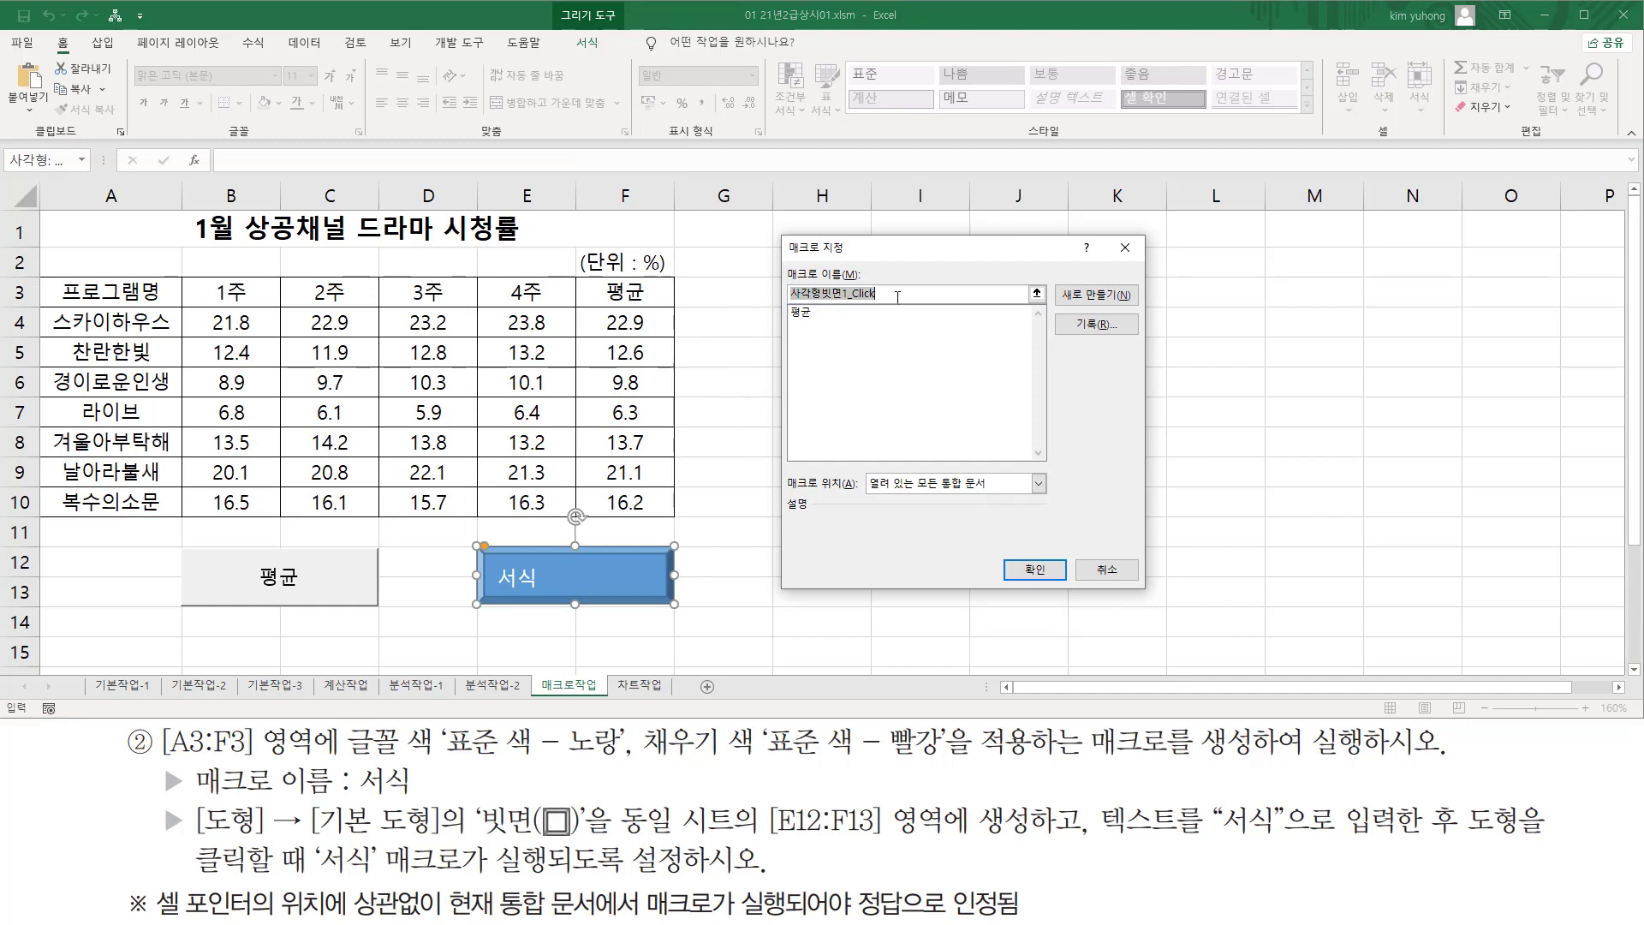
text(ㅅㅓ)
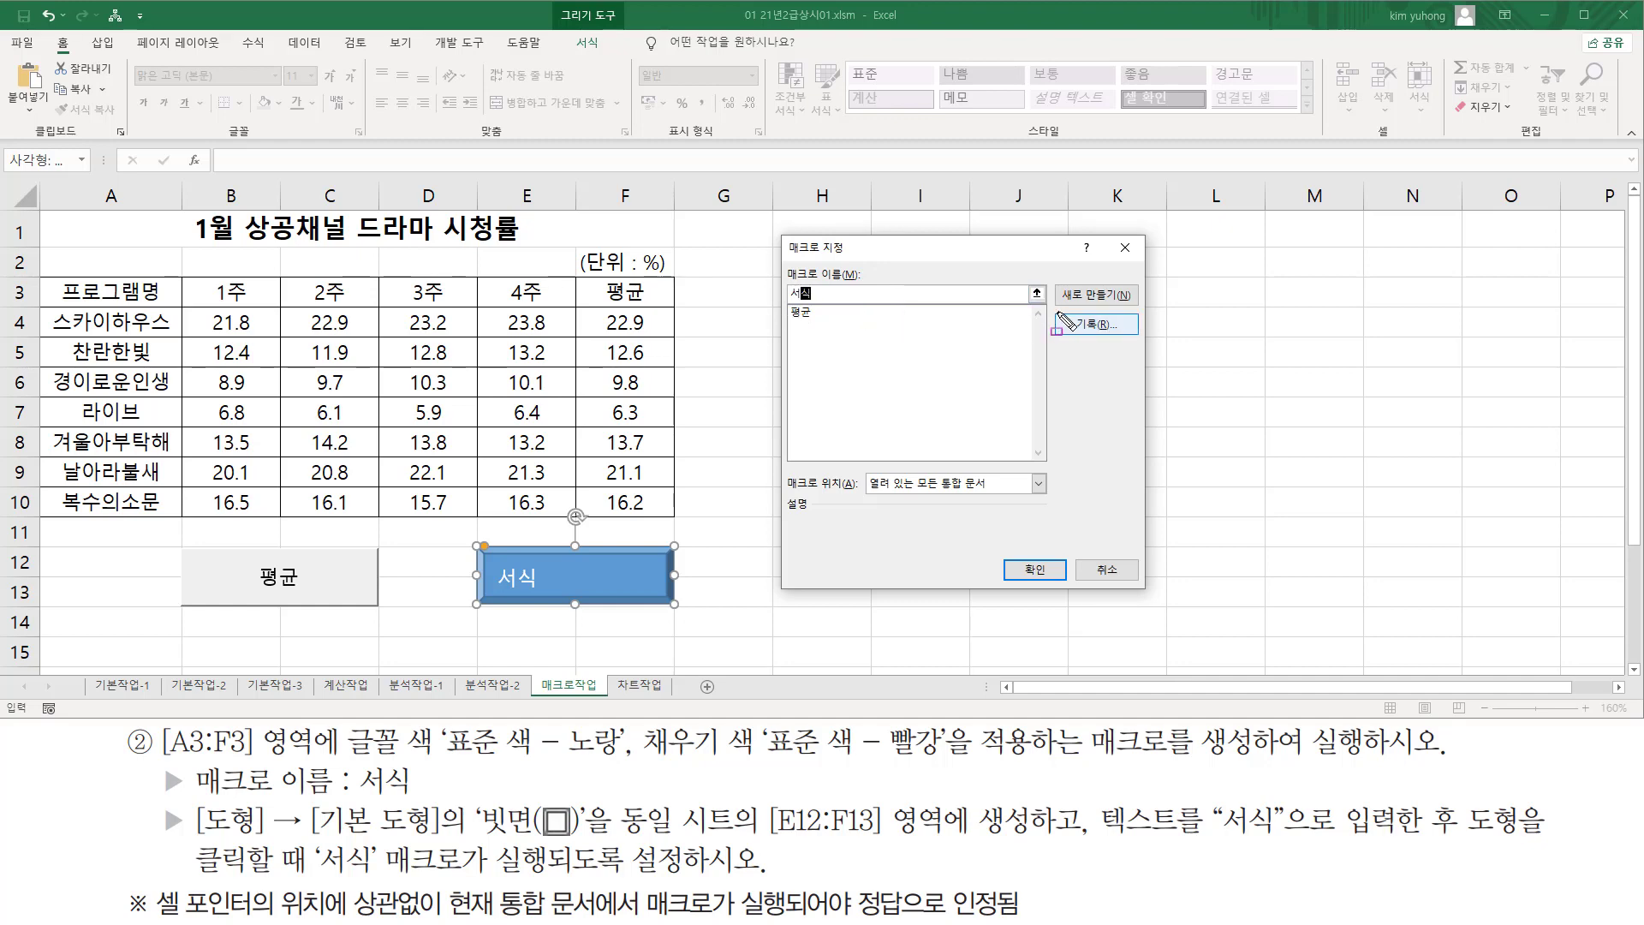
click(1081, 324)
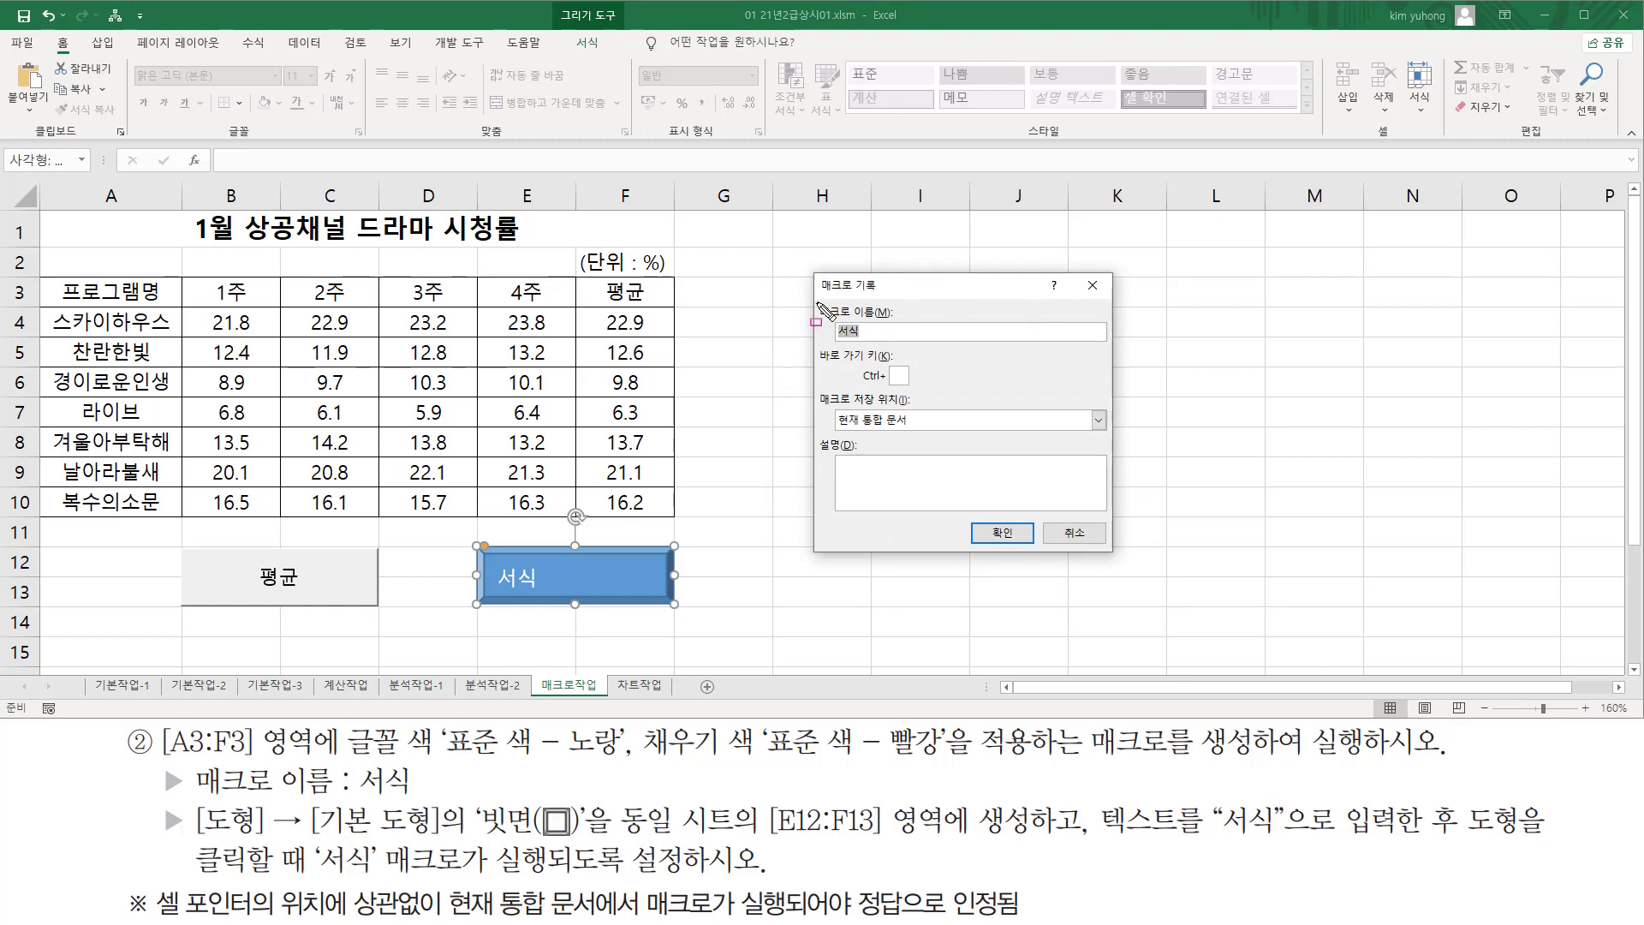
drag(819, 301, 892, 341)
drag(824, 417, 925, 432)
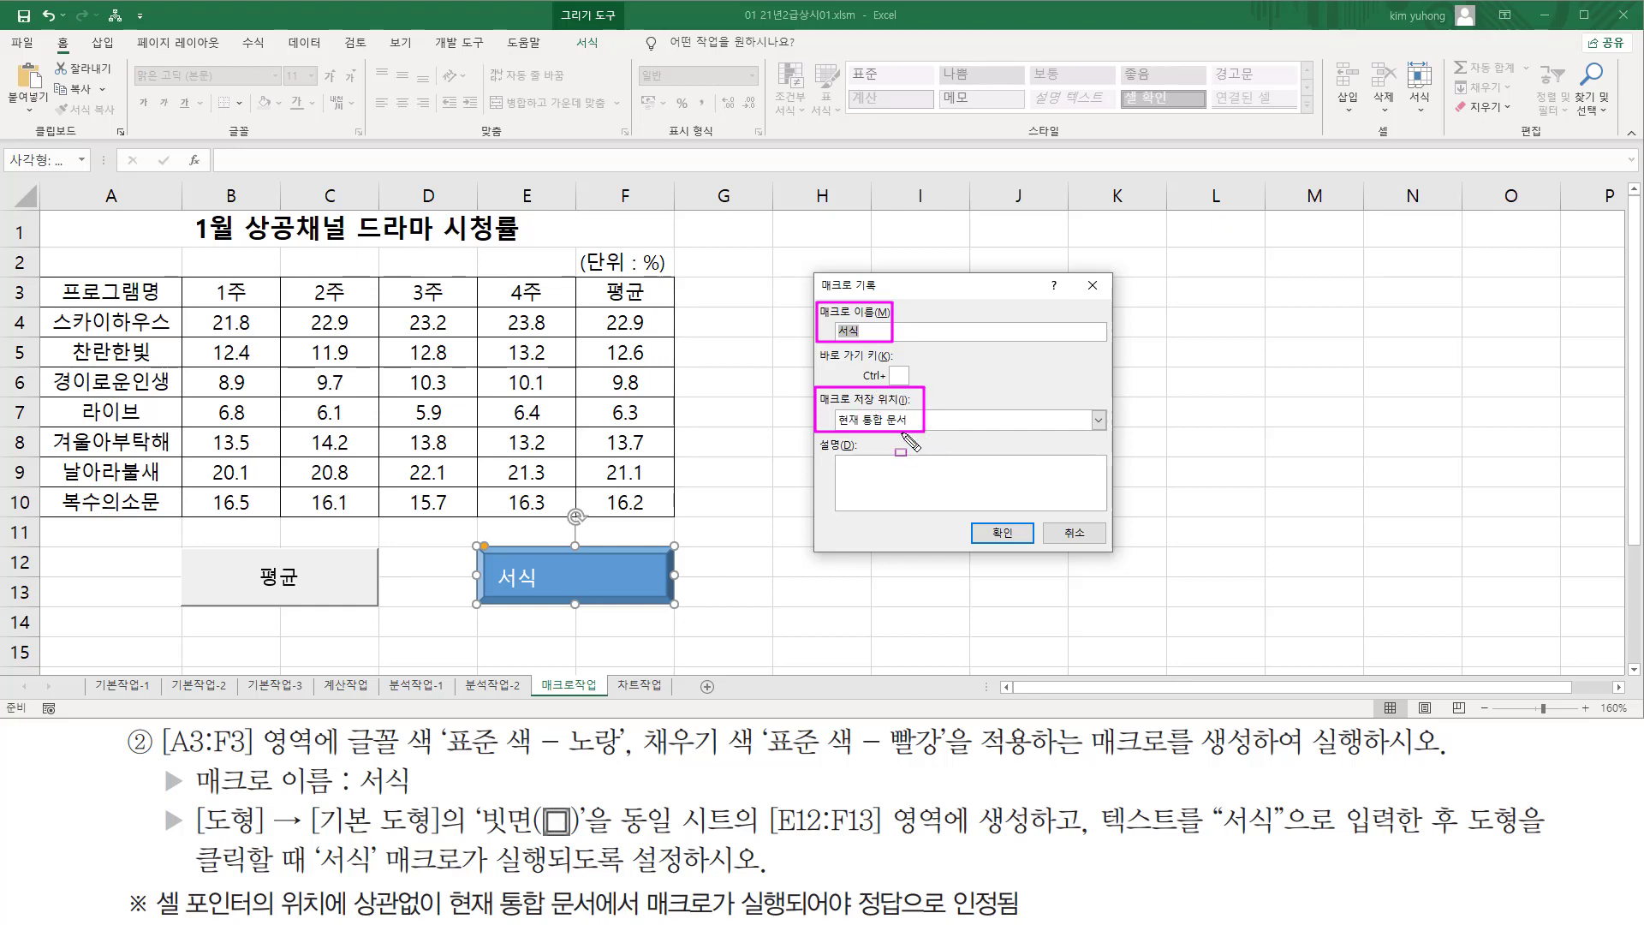
drag(994, 503, 1017, 576)
click(1004, 533)
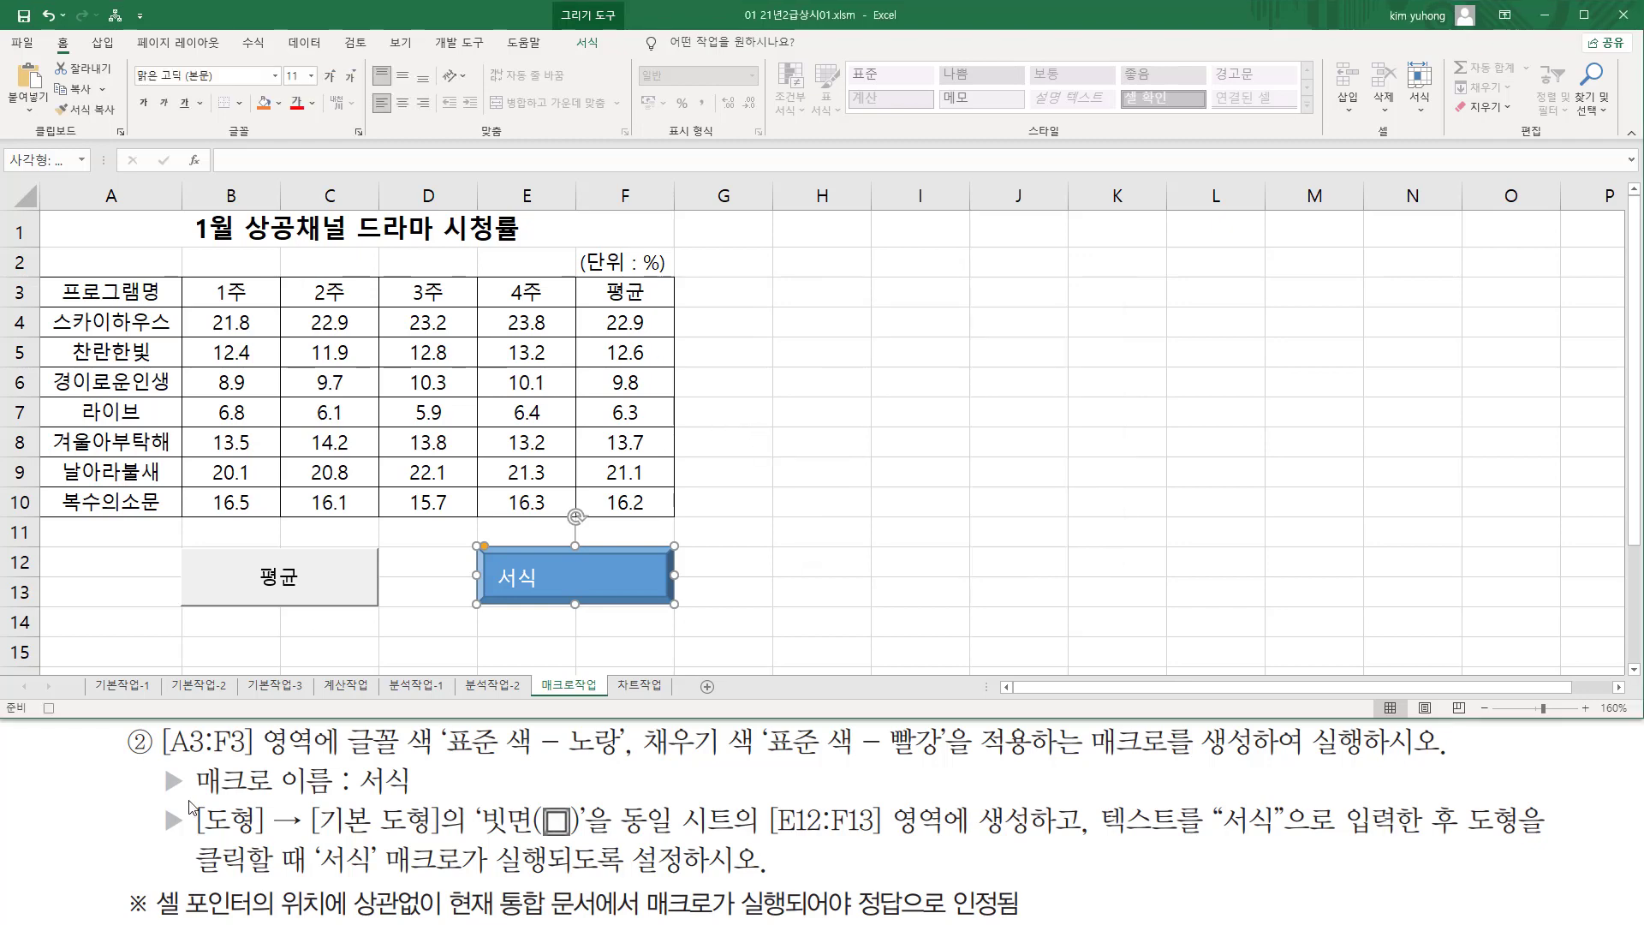
drag(31, 698, 64, 719)
key(Escape)
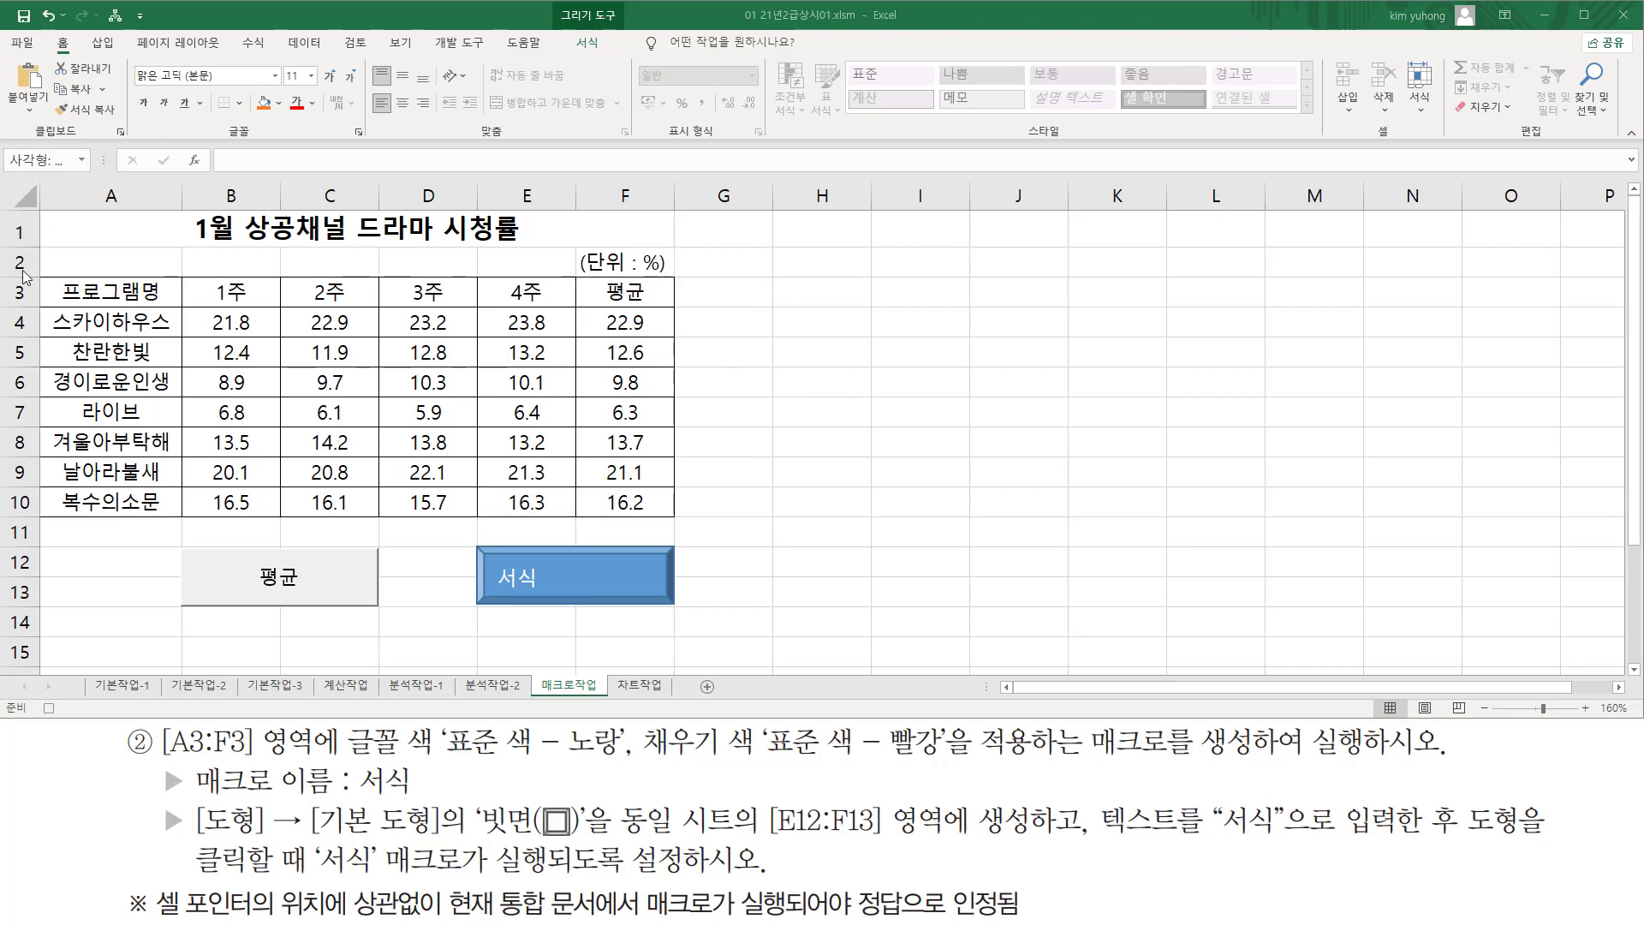
Set the font colour of the header cells A3:F3 to standard yellow (노랑)
click(108, 295)
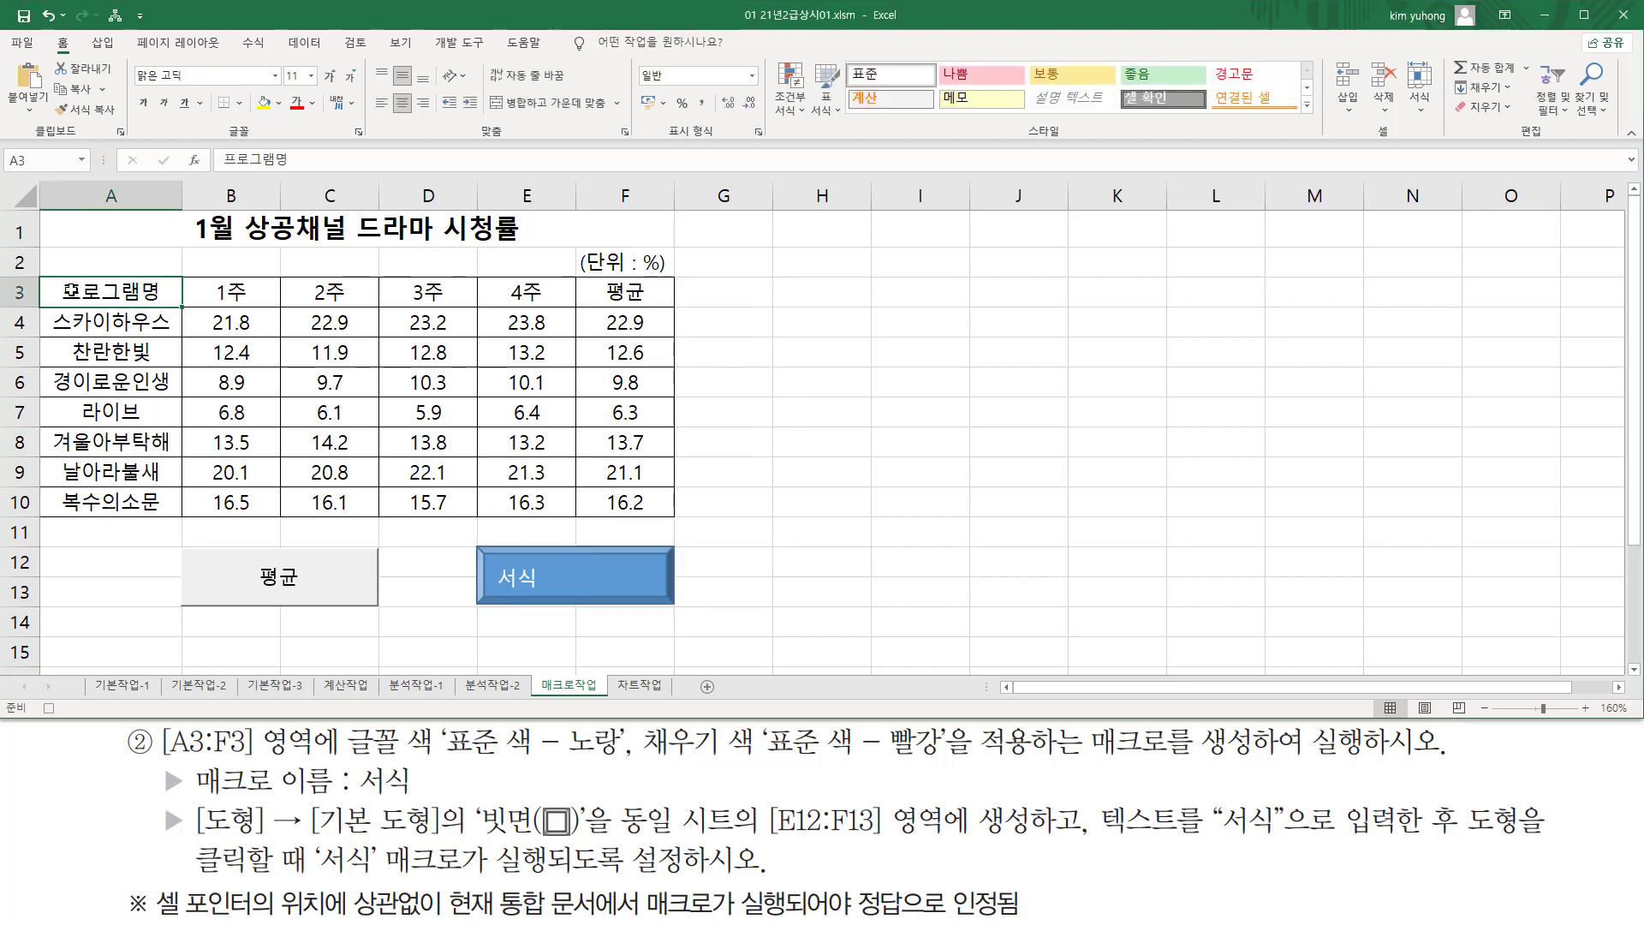
drag(230, 292, 621, 291)
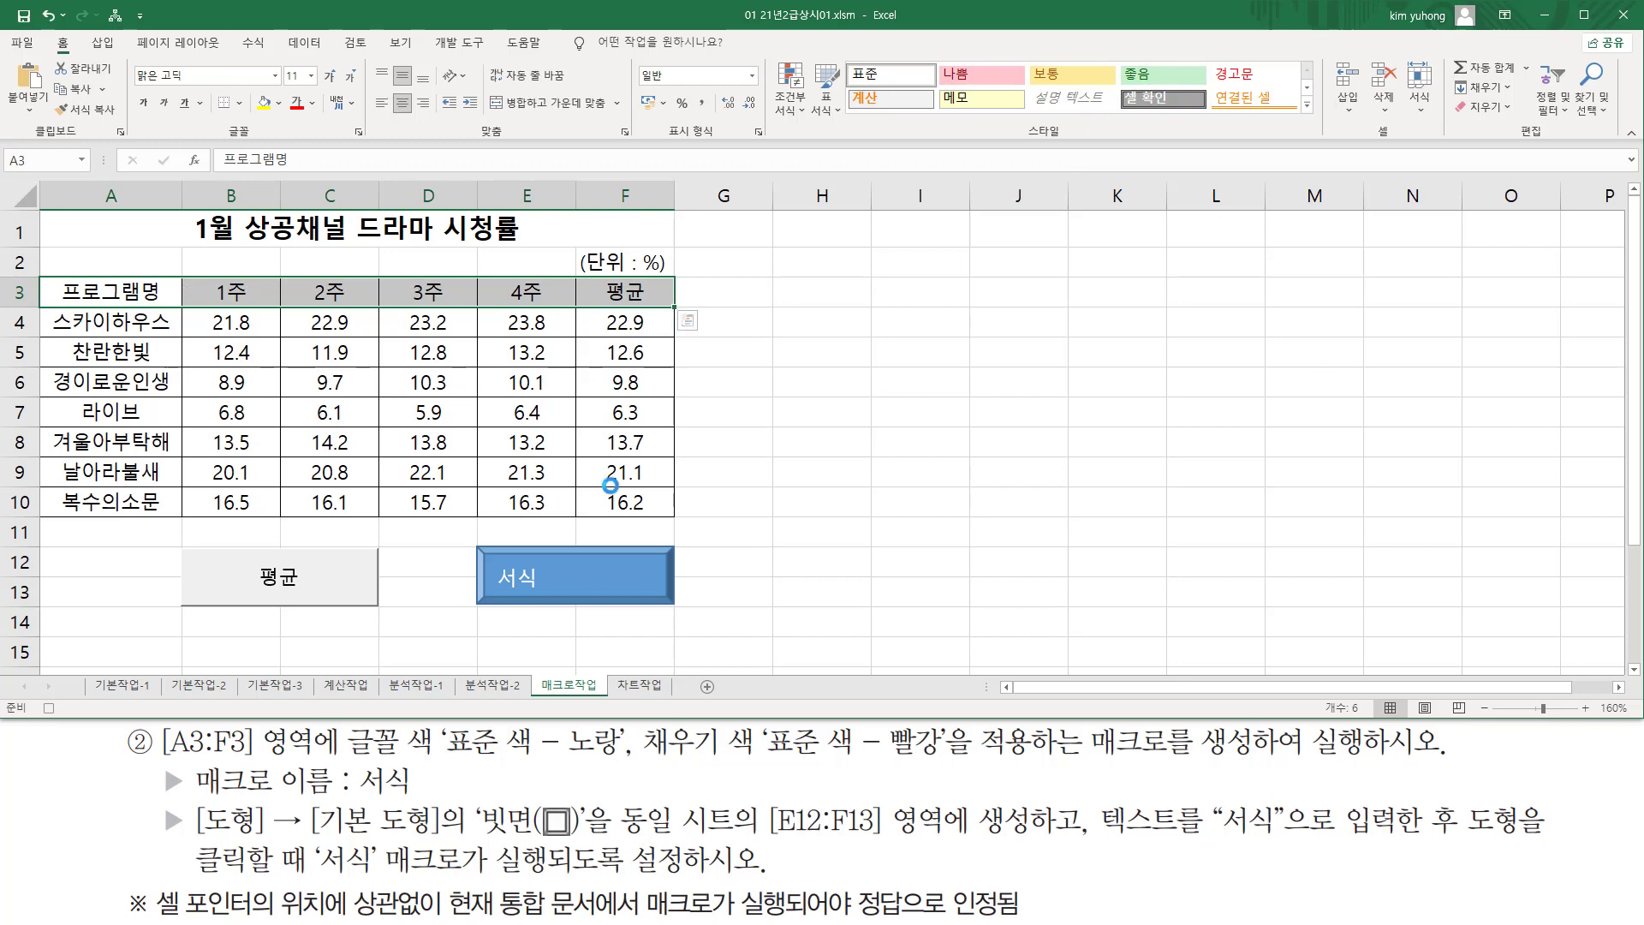
drag(341, 757, 944, 759)
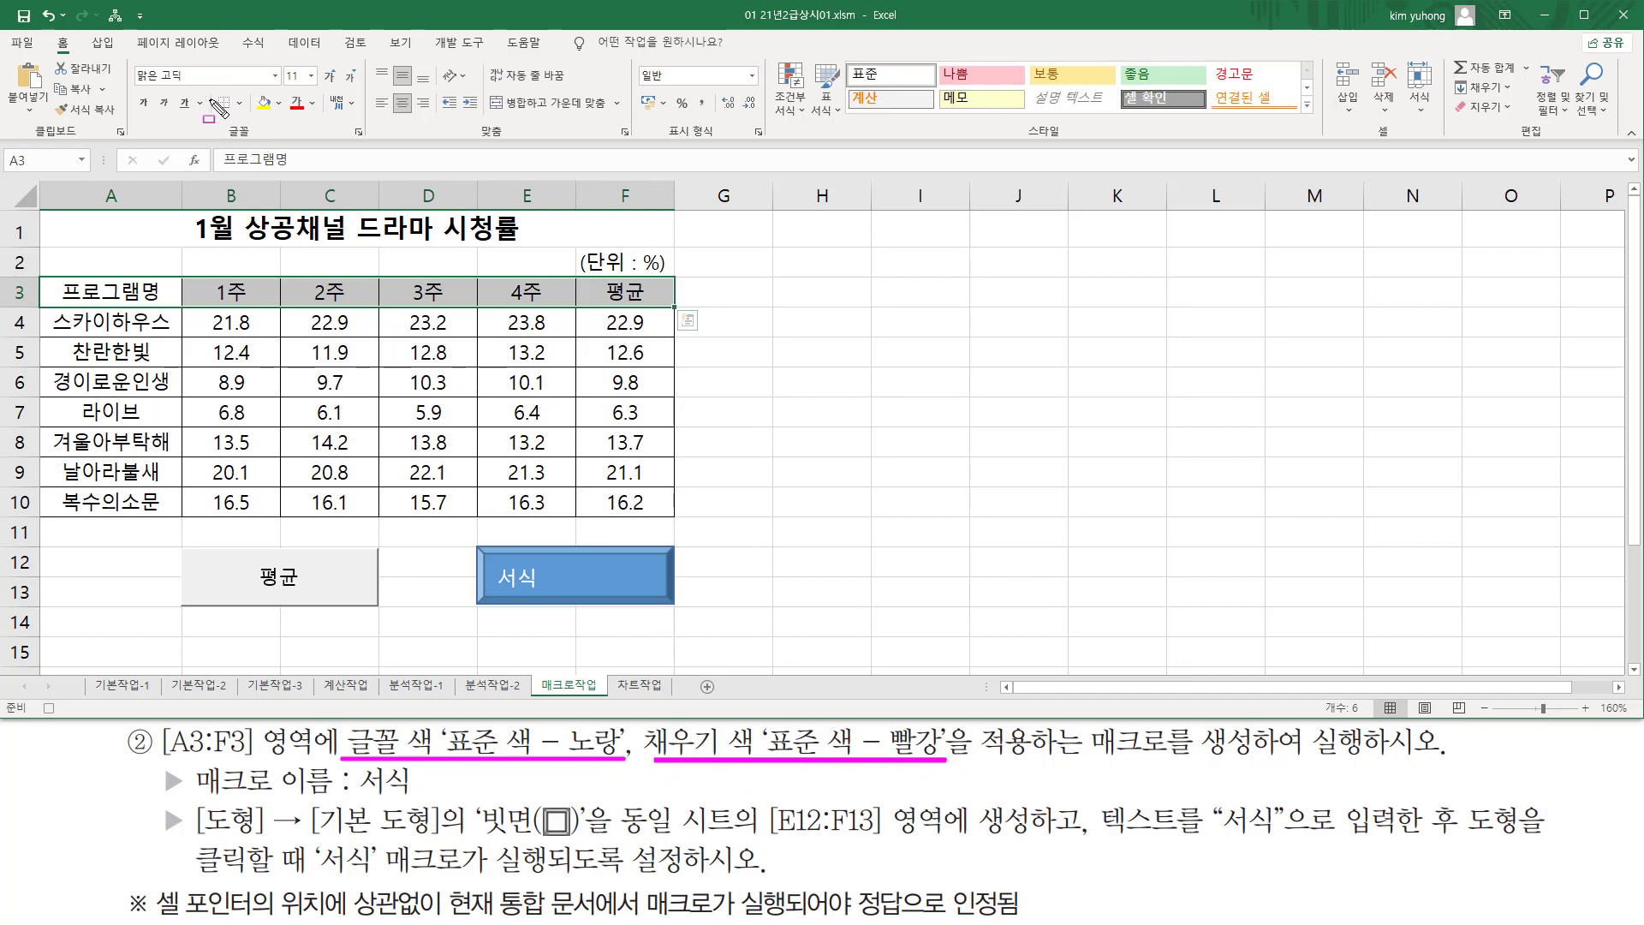
drag(287, 86, 317, 124)
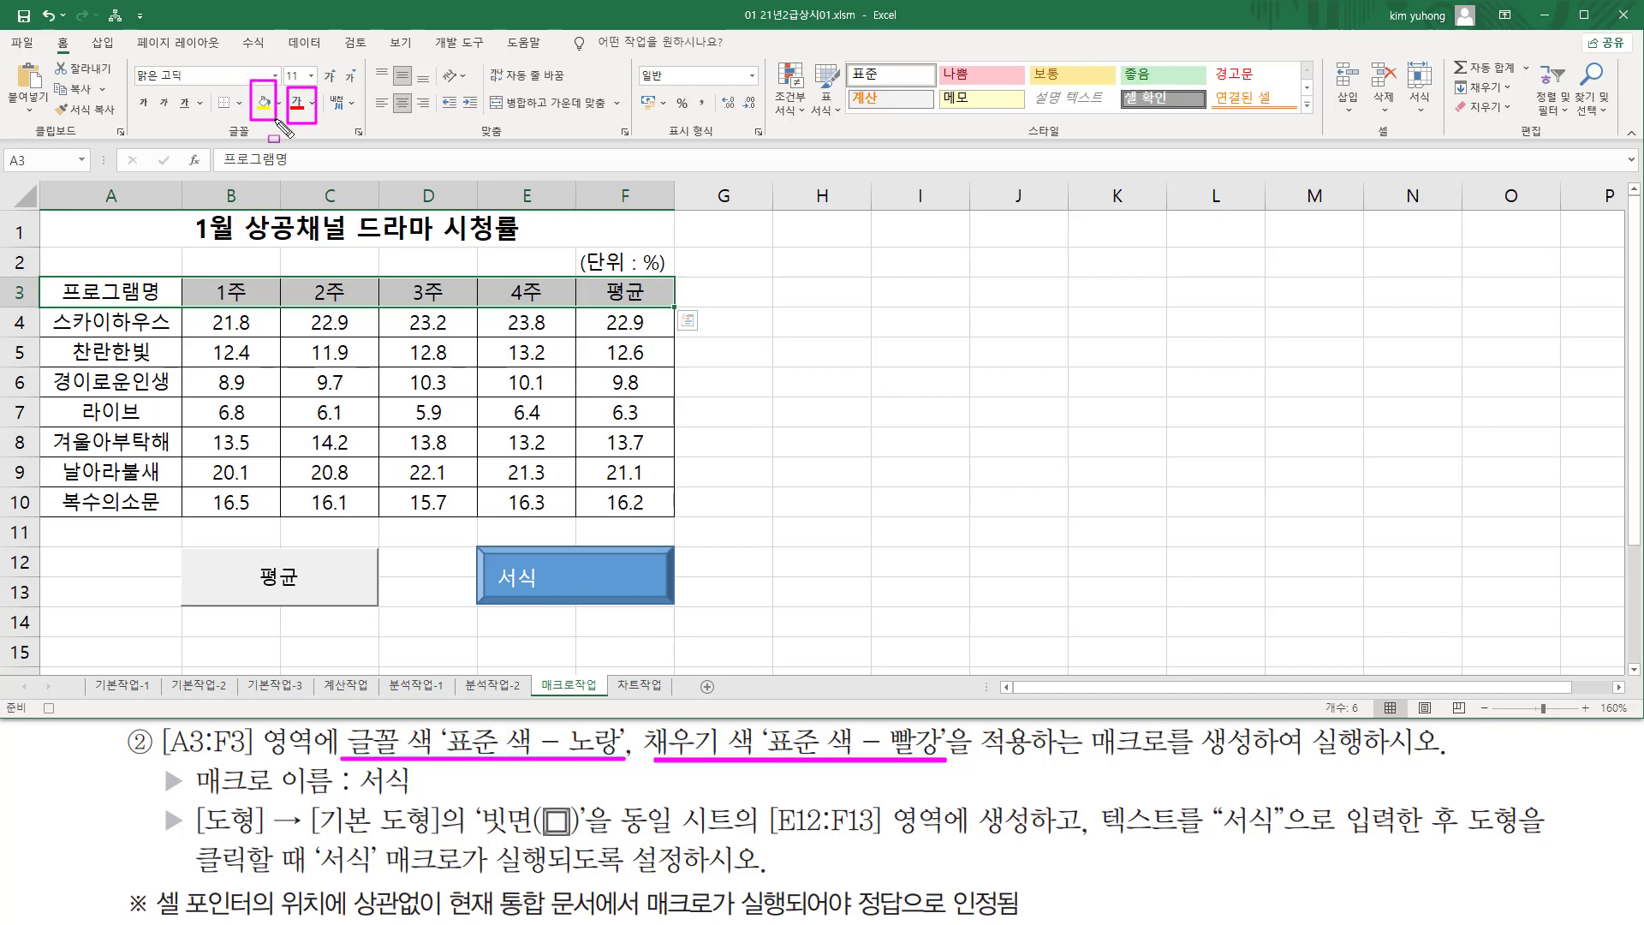
key(Escape)
click(312, 104)
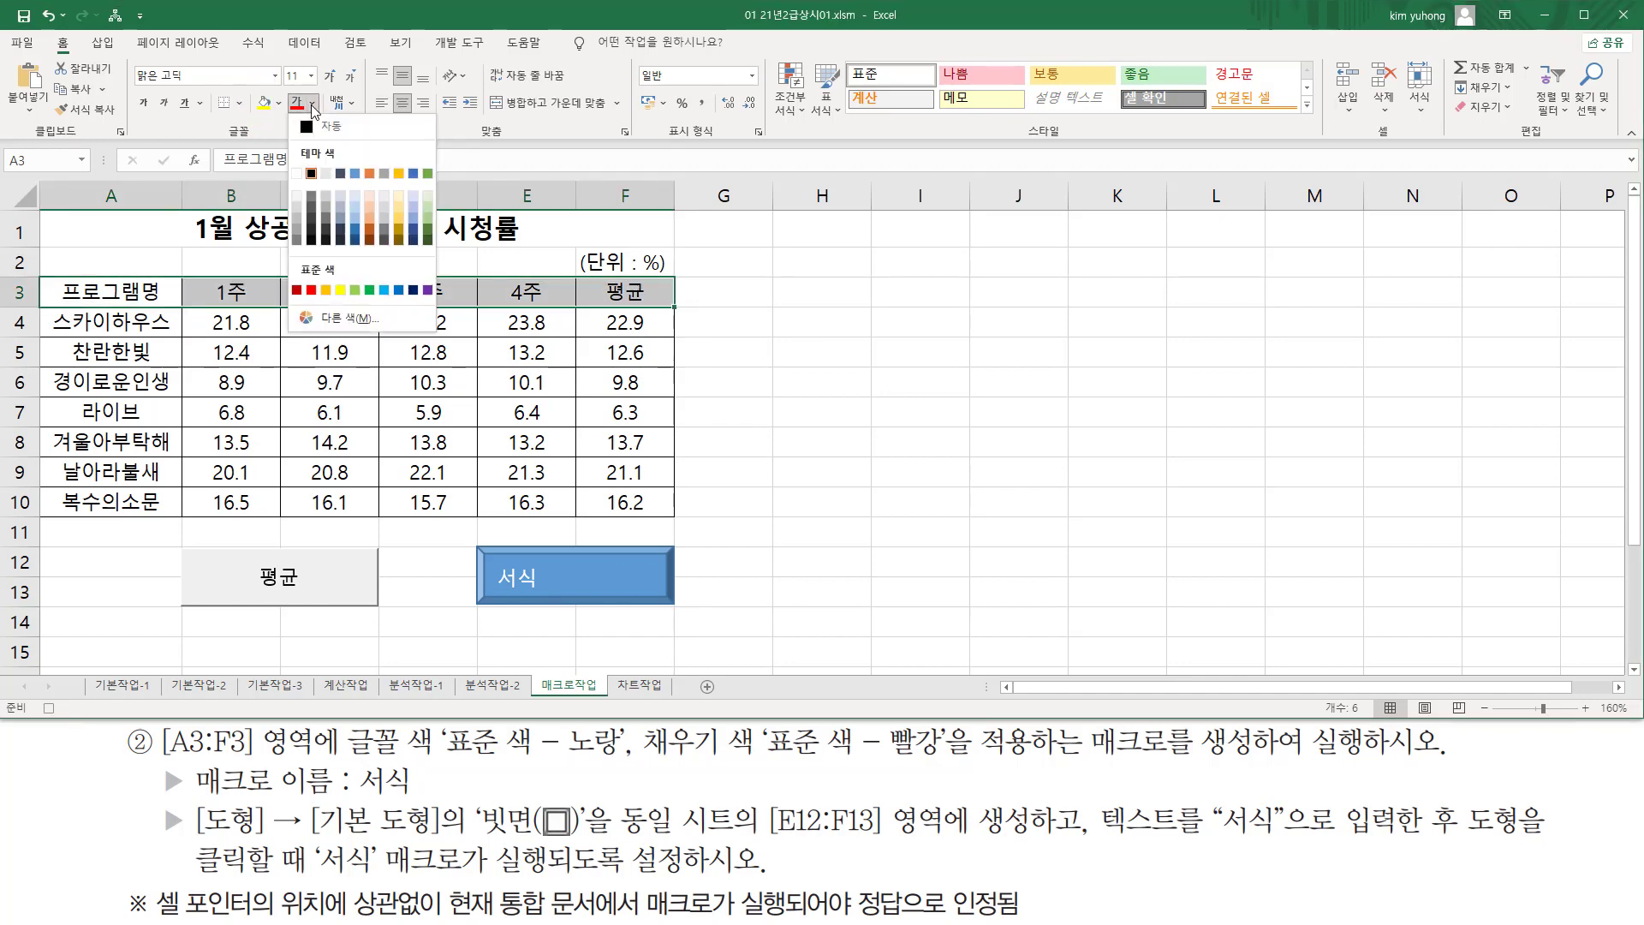
click(343, 291)
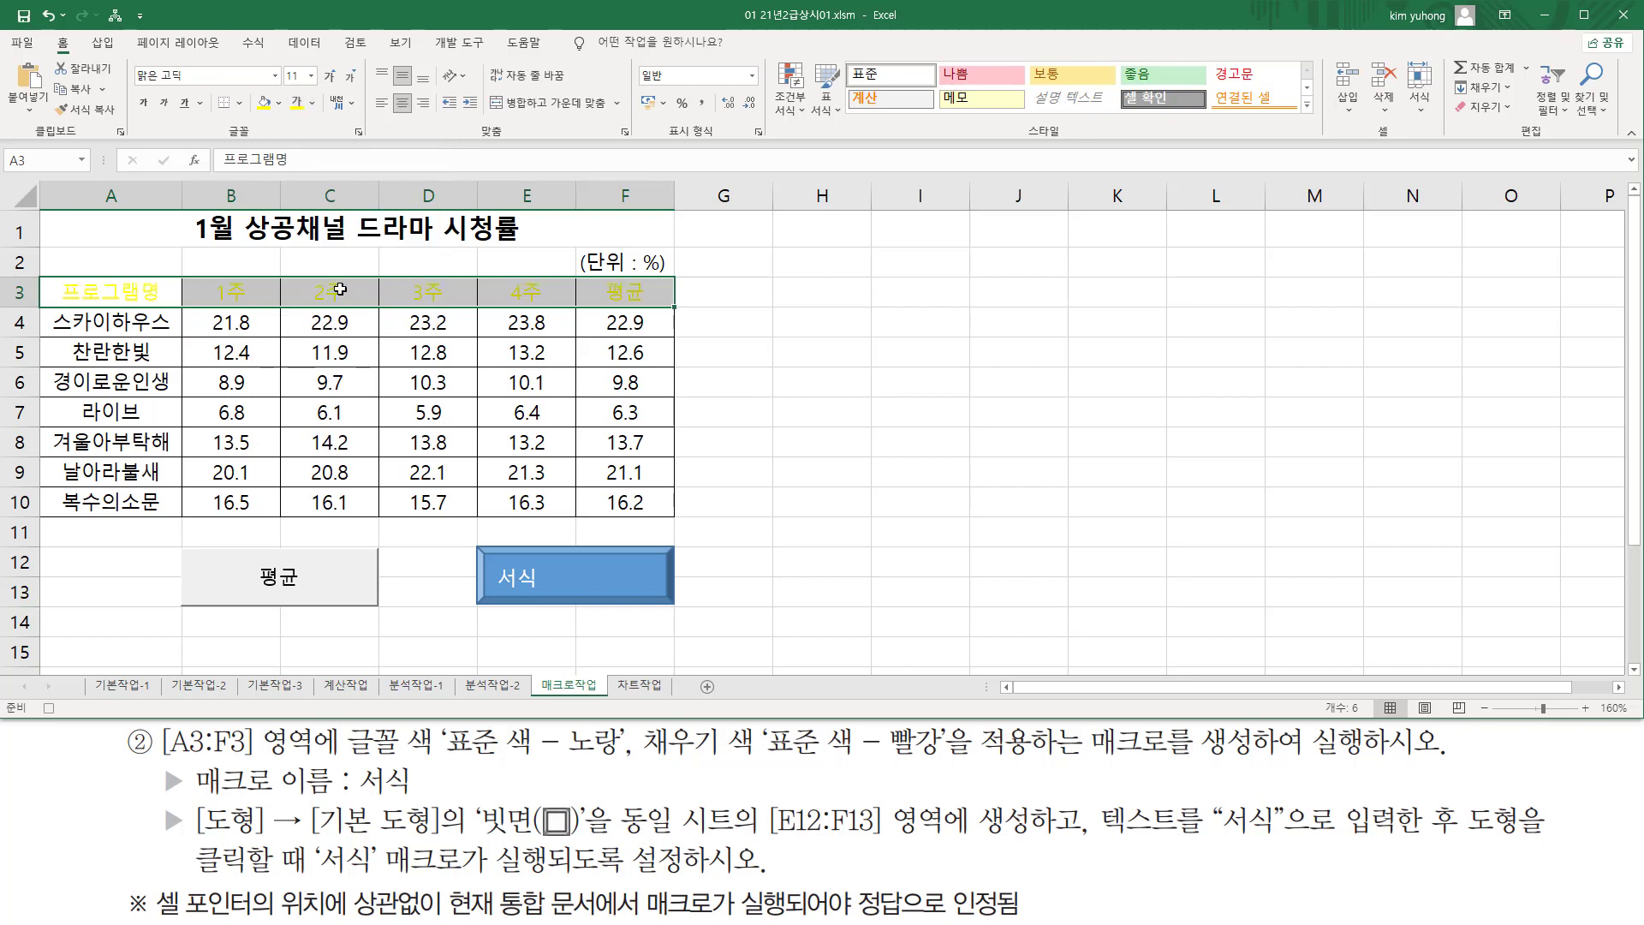
Fill A3:F3 with standard red (빨강), deselect the range and stop recording the macro
click(281, 103)
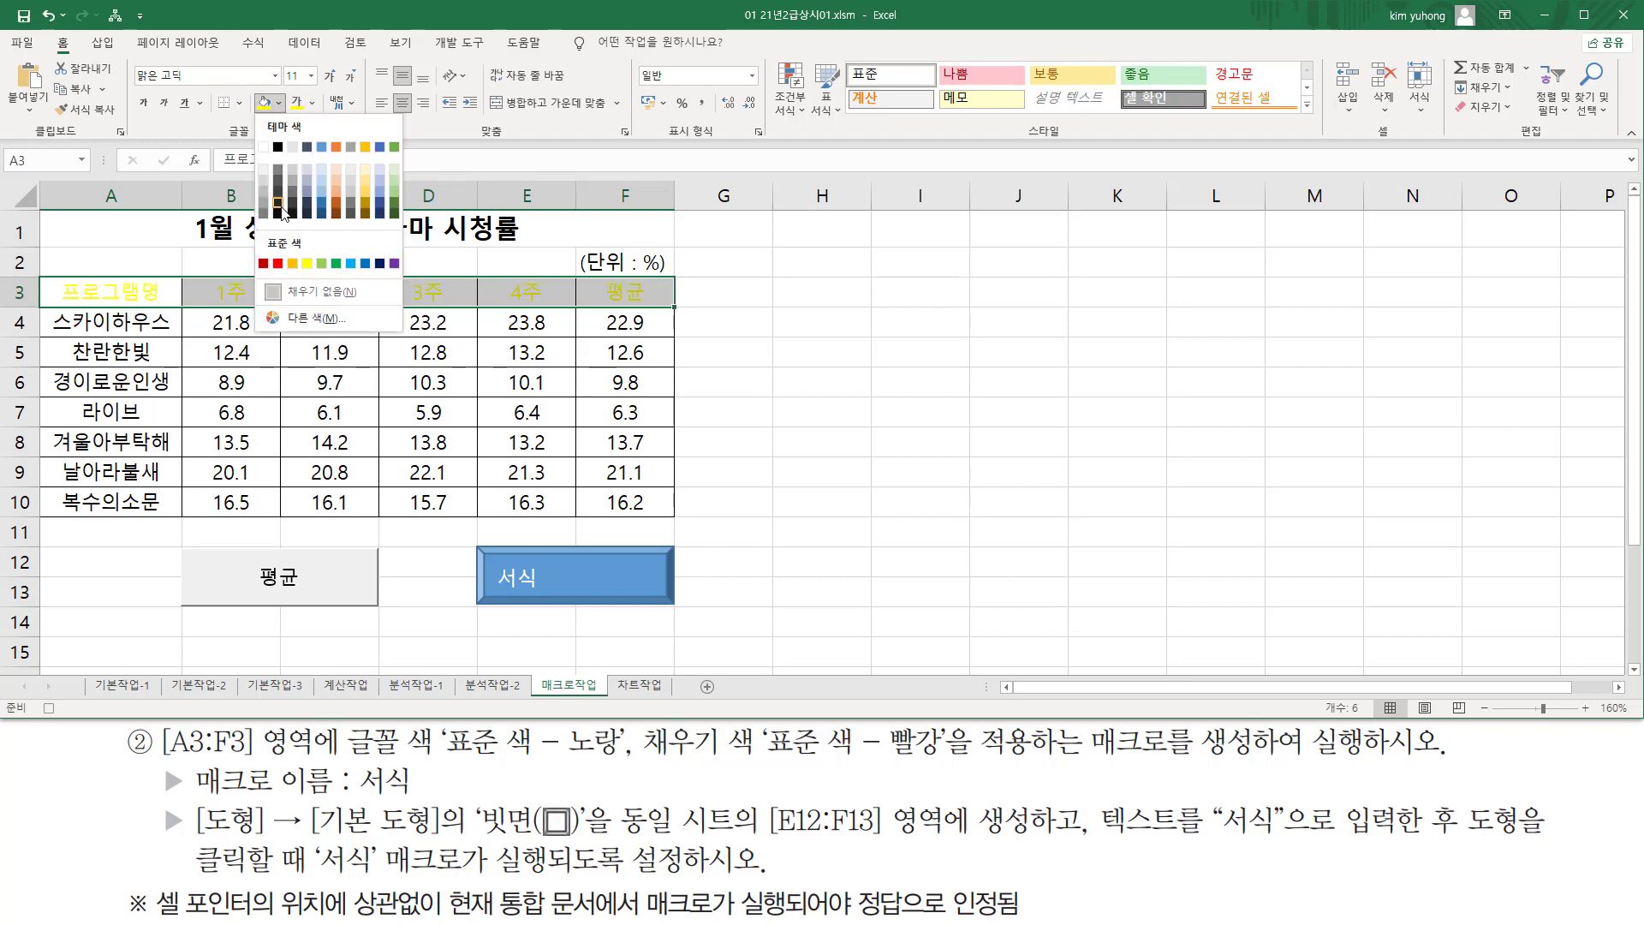
click(278, 264)
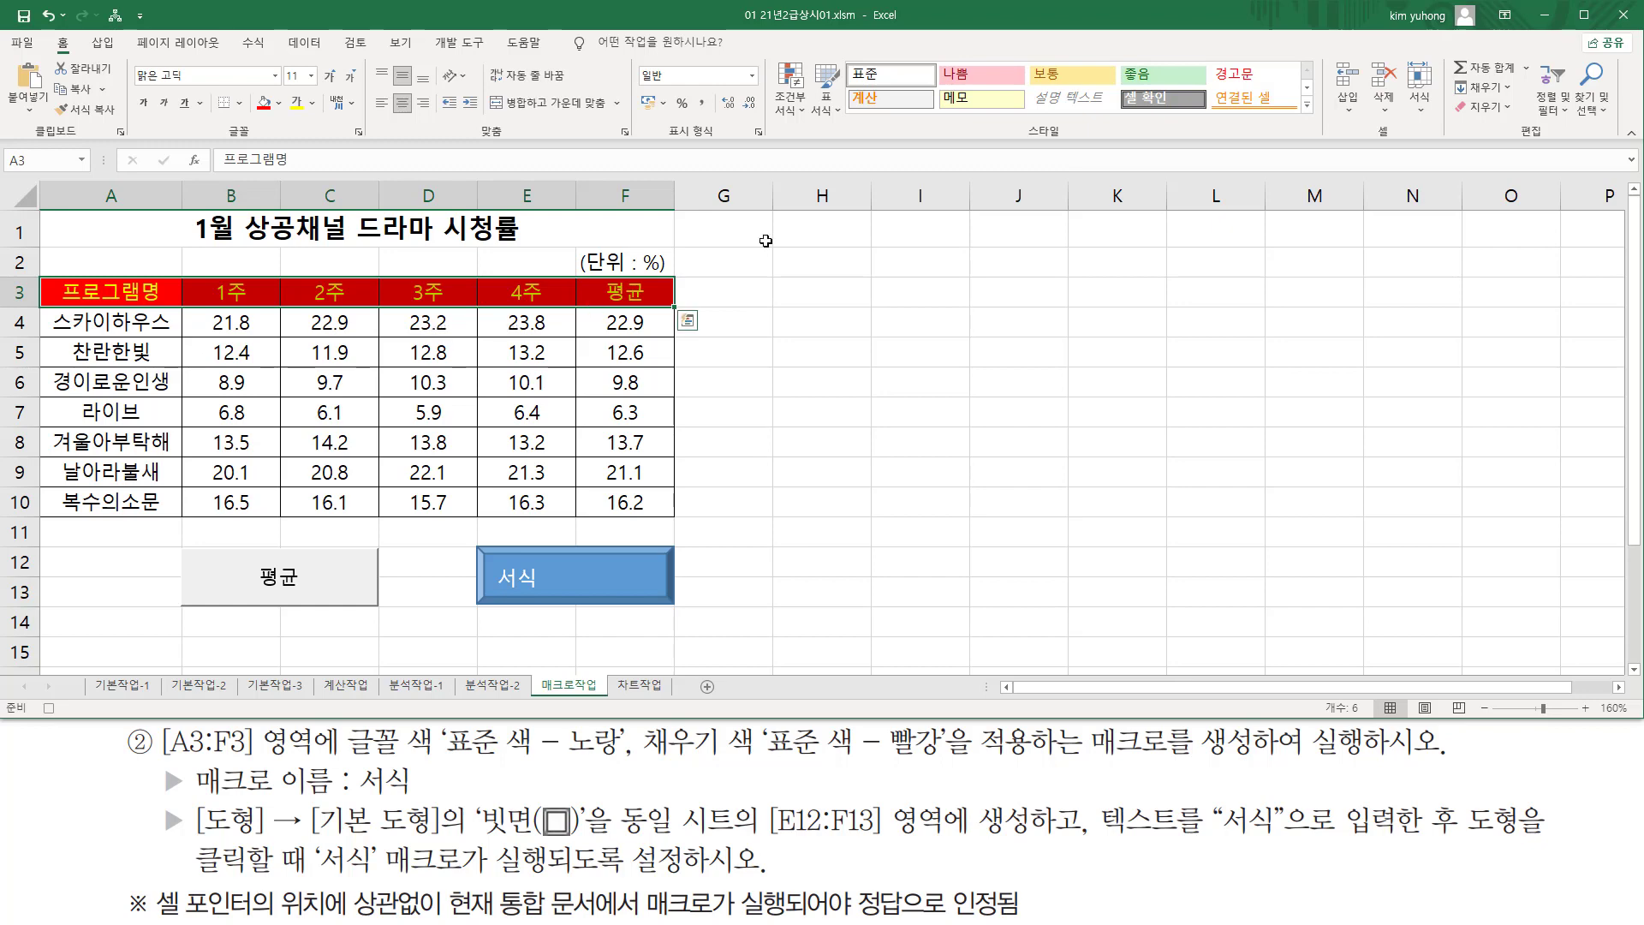
click(741, 227)
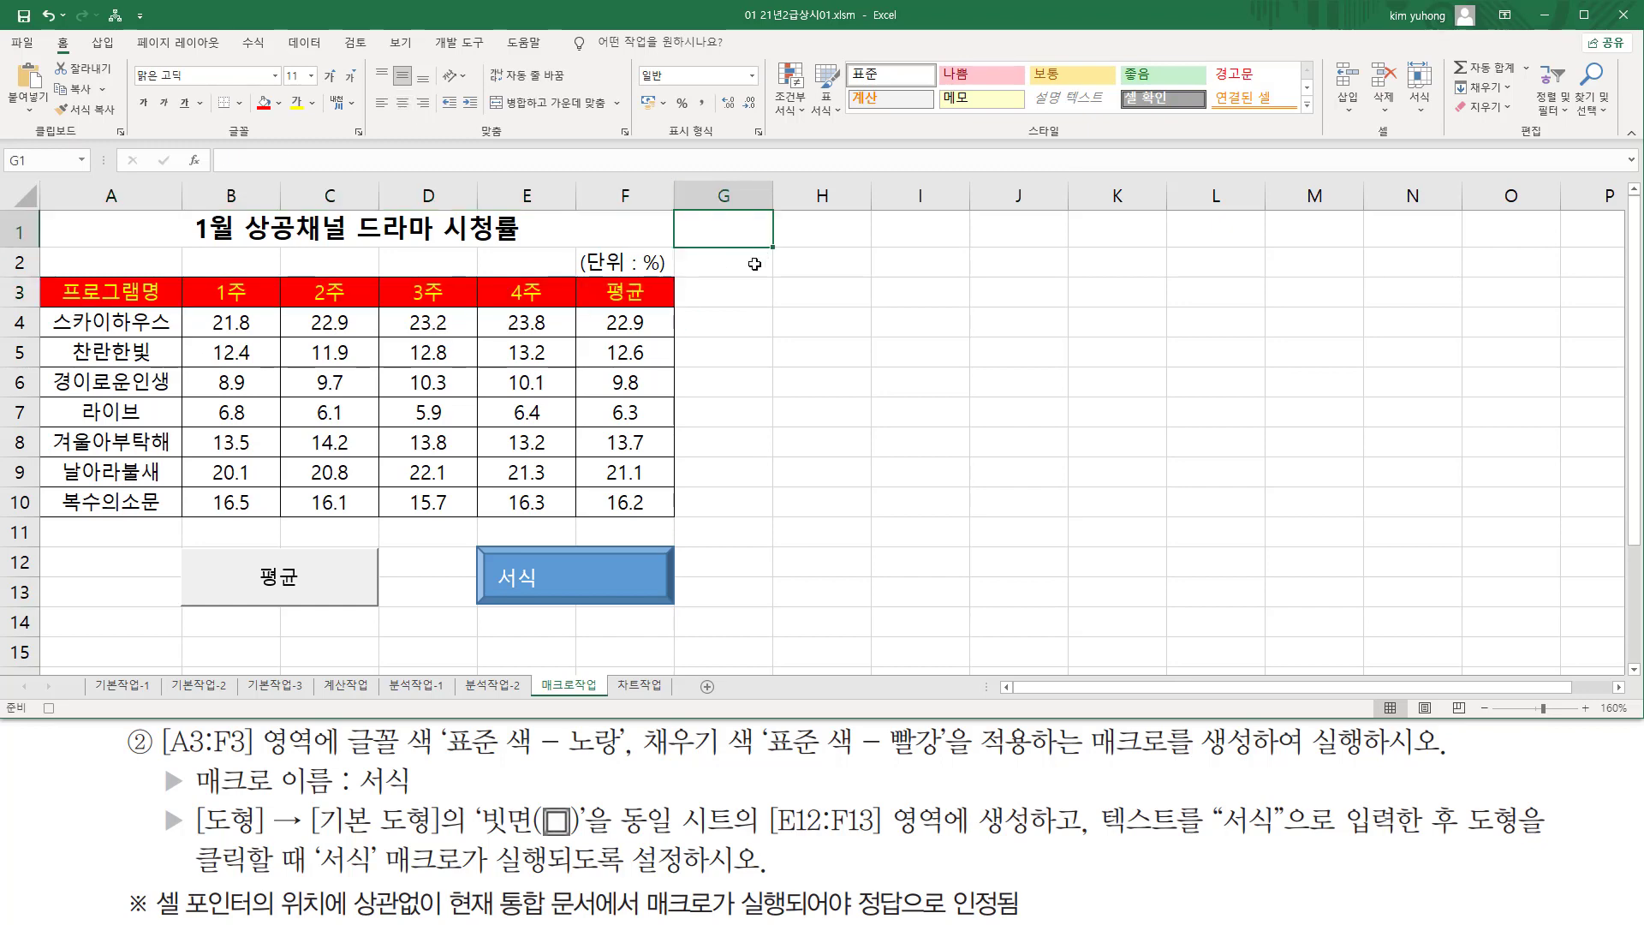
click(48, 705)
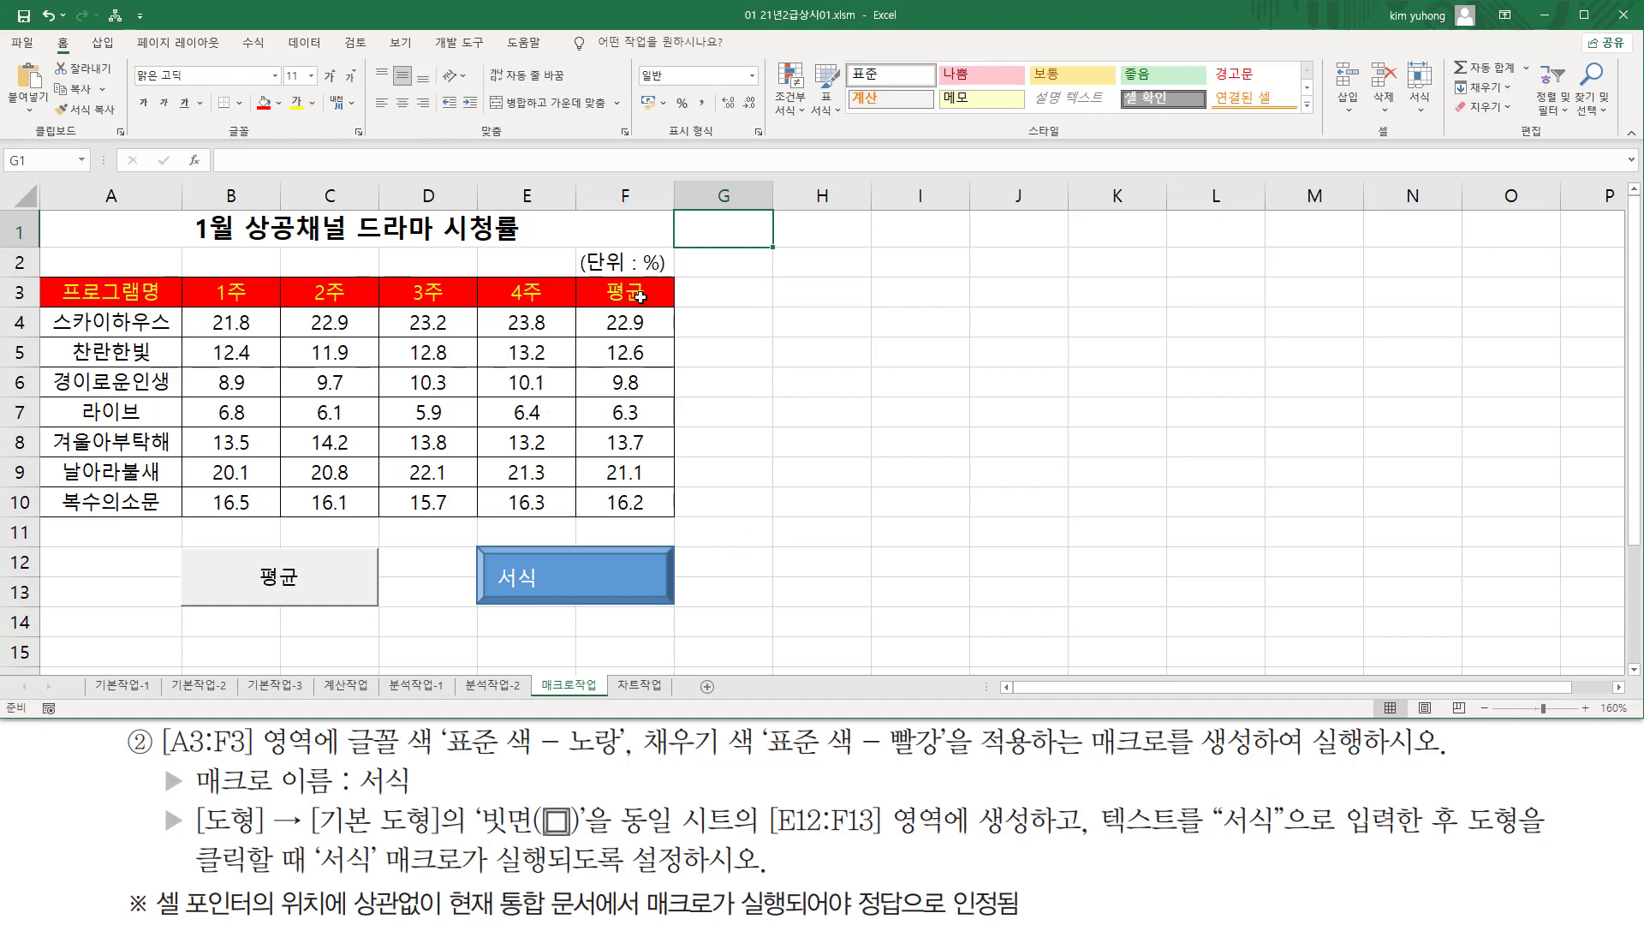
Change A3:F3 to the automatic font colour and a standard blue fill as a test state for the macro
drag(129, 292, 589, 303)
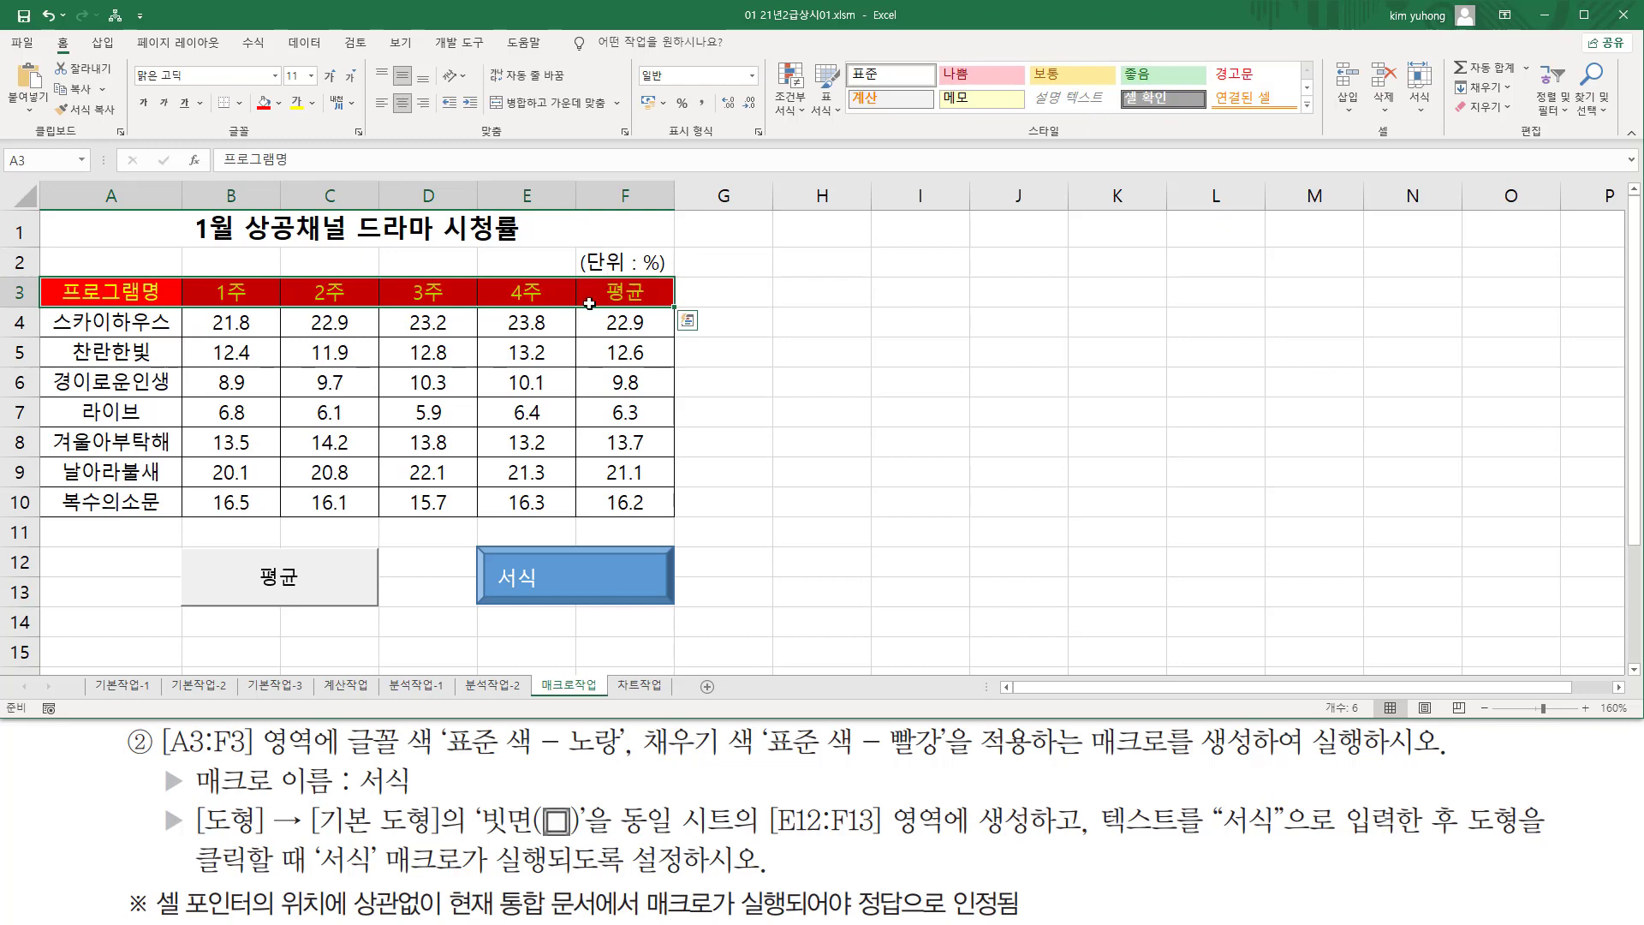
click(312, 104)
click(301, 129)
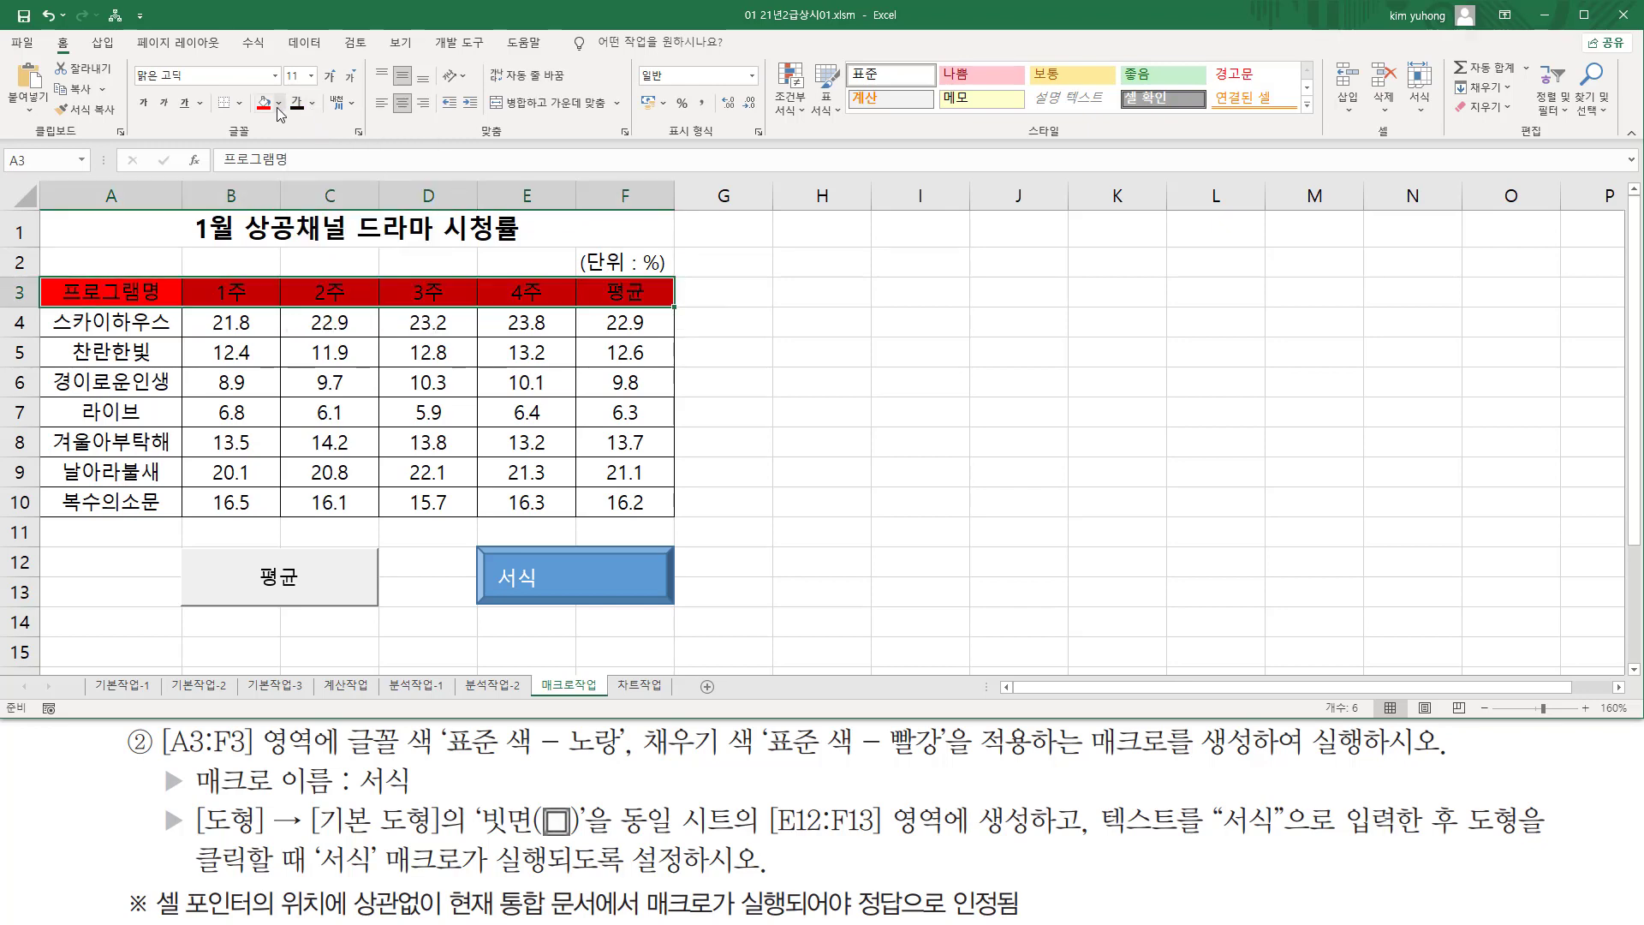
click(279, 103)
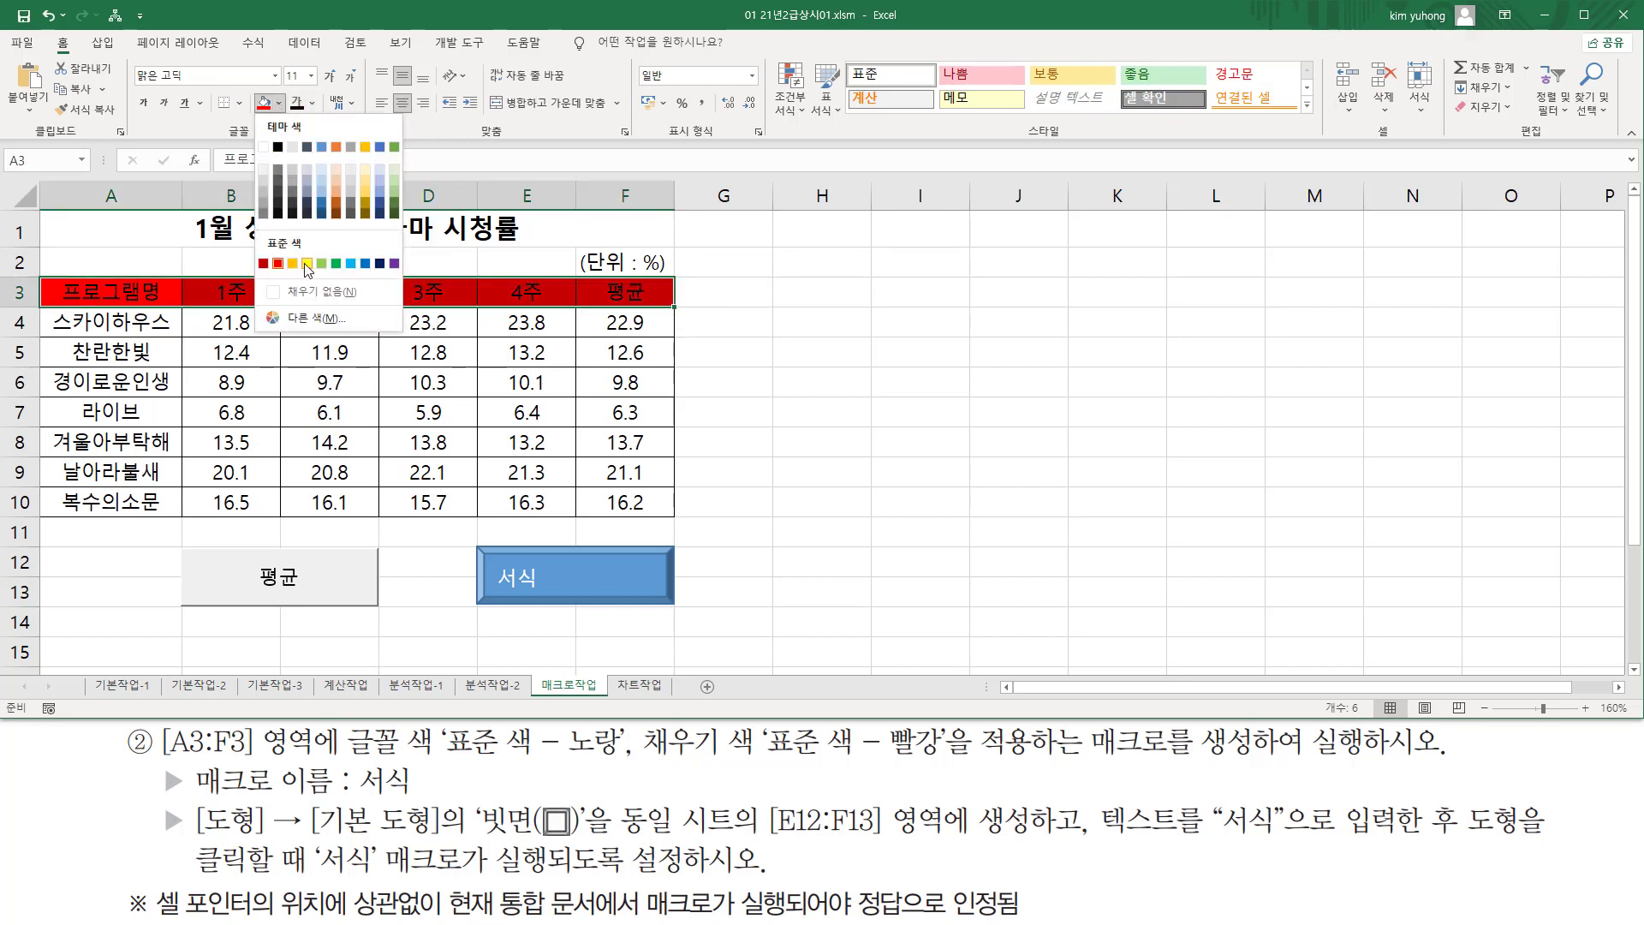
click(365, 262)
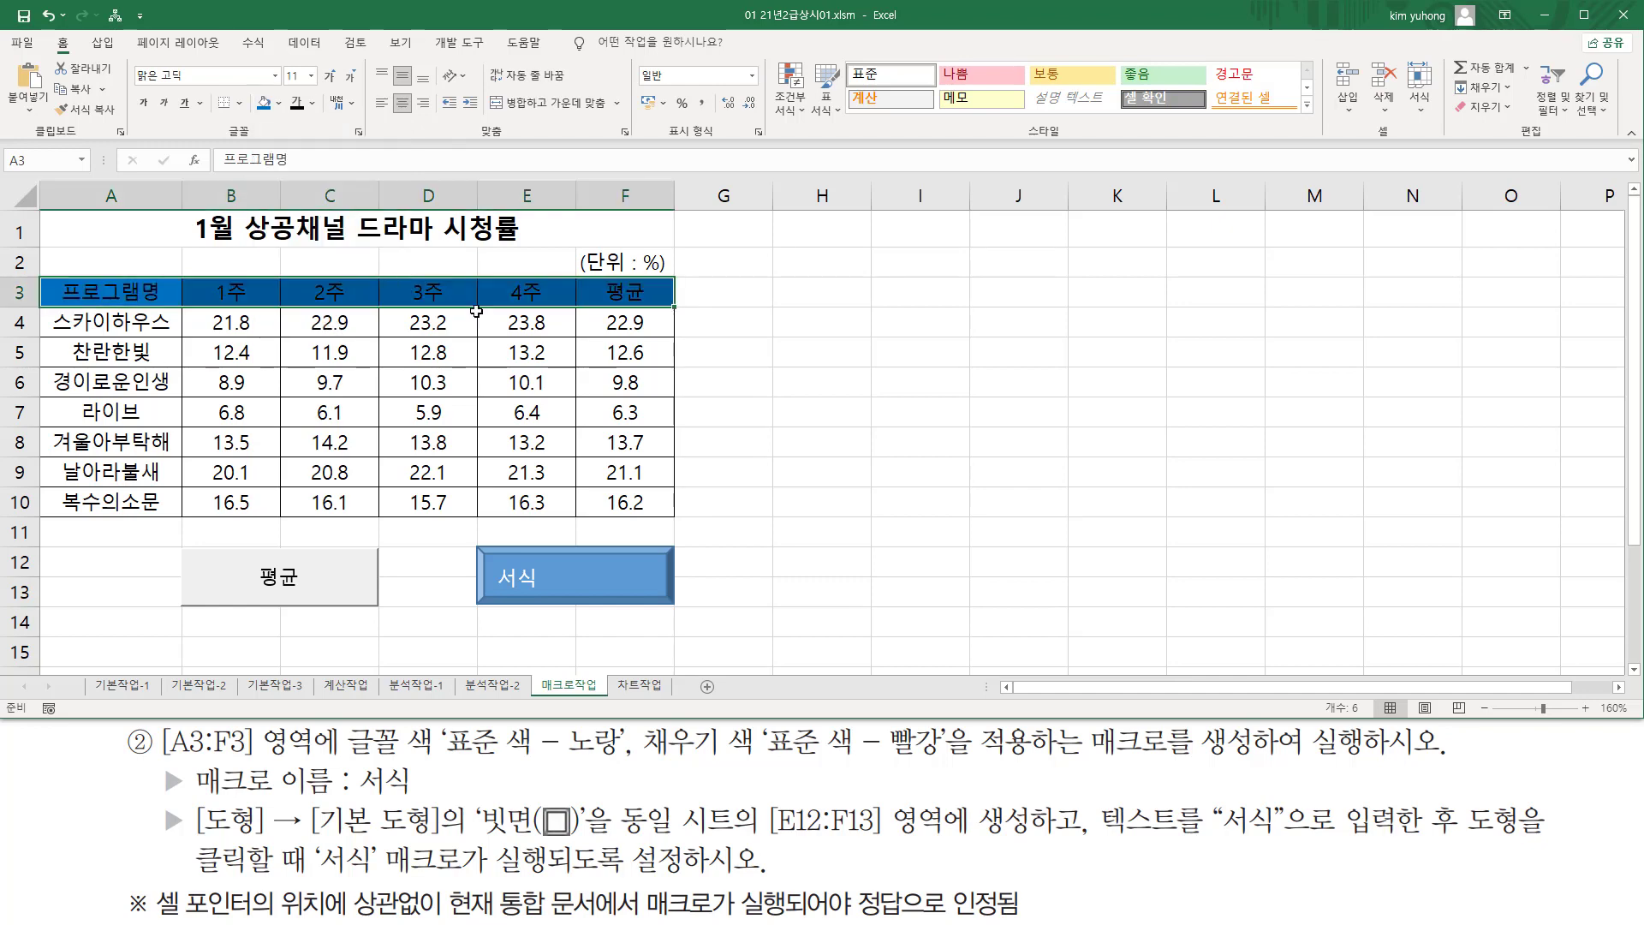
click(917, 413)
Run the 서식 macro from the bevel shape to recolour the header row A3:F3
mouse_move(470, 533)
mouse_down()
mouse_move(518, 590)
mouse_move(682, 617)
mouse_up()
key(Escape)
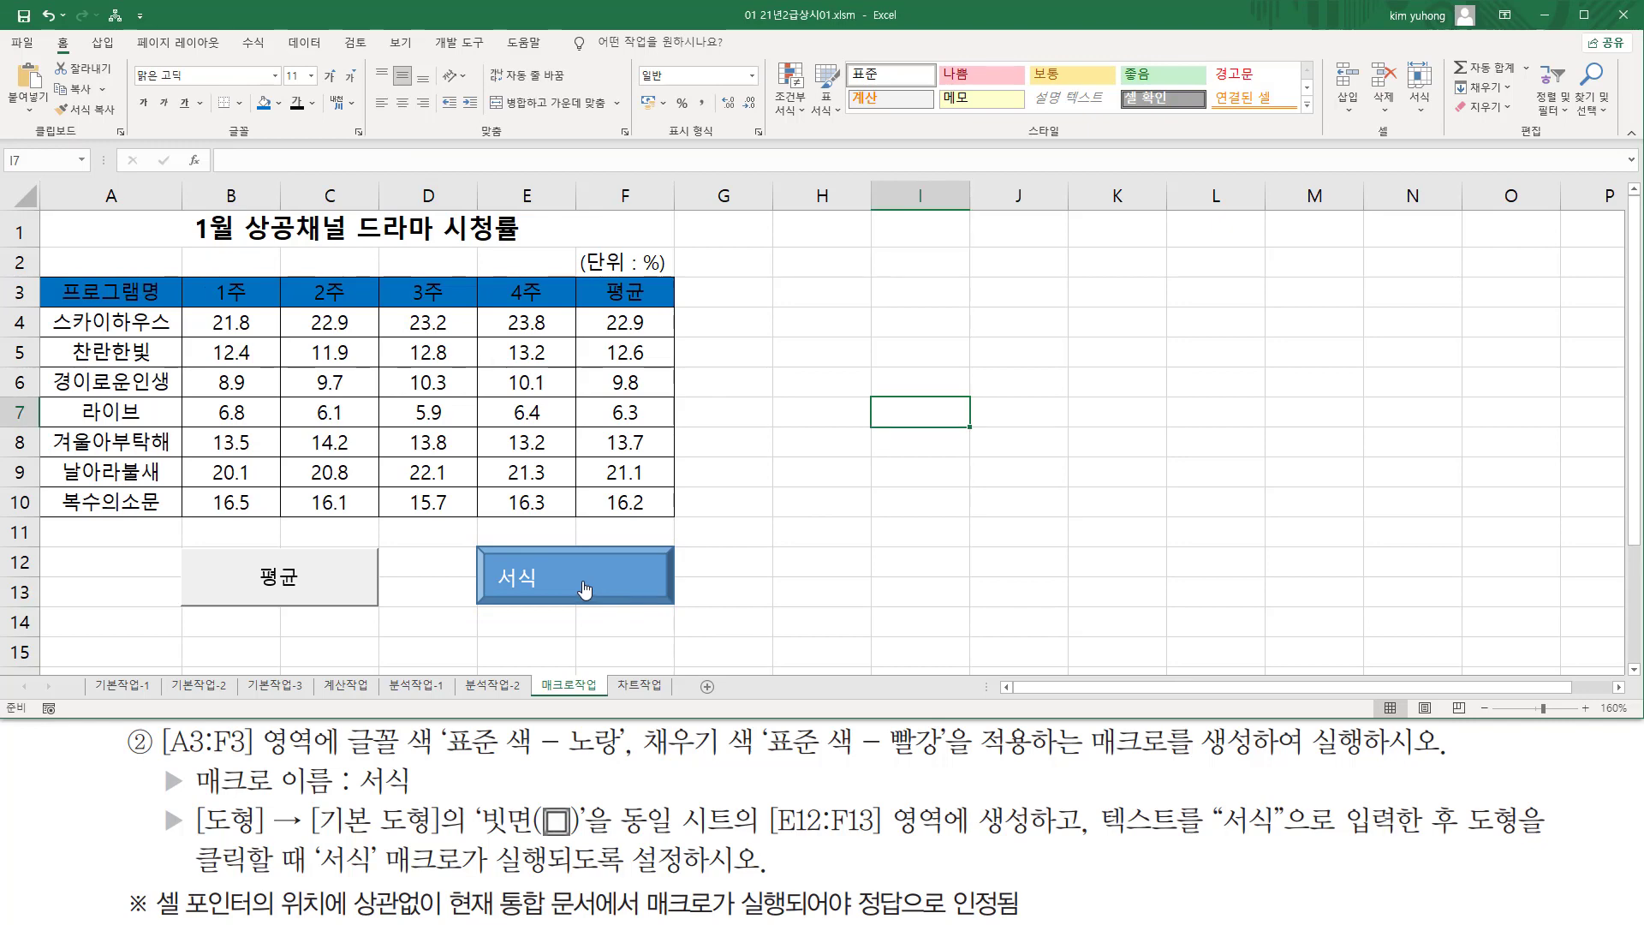
click(587, 591)
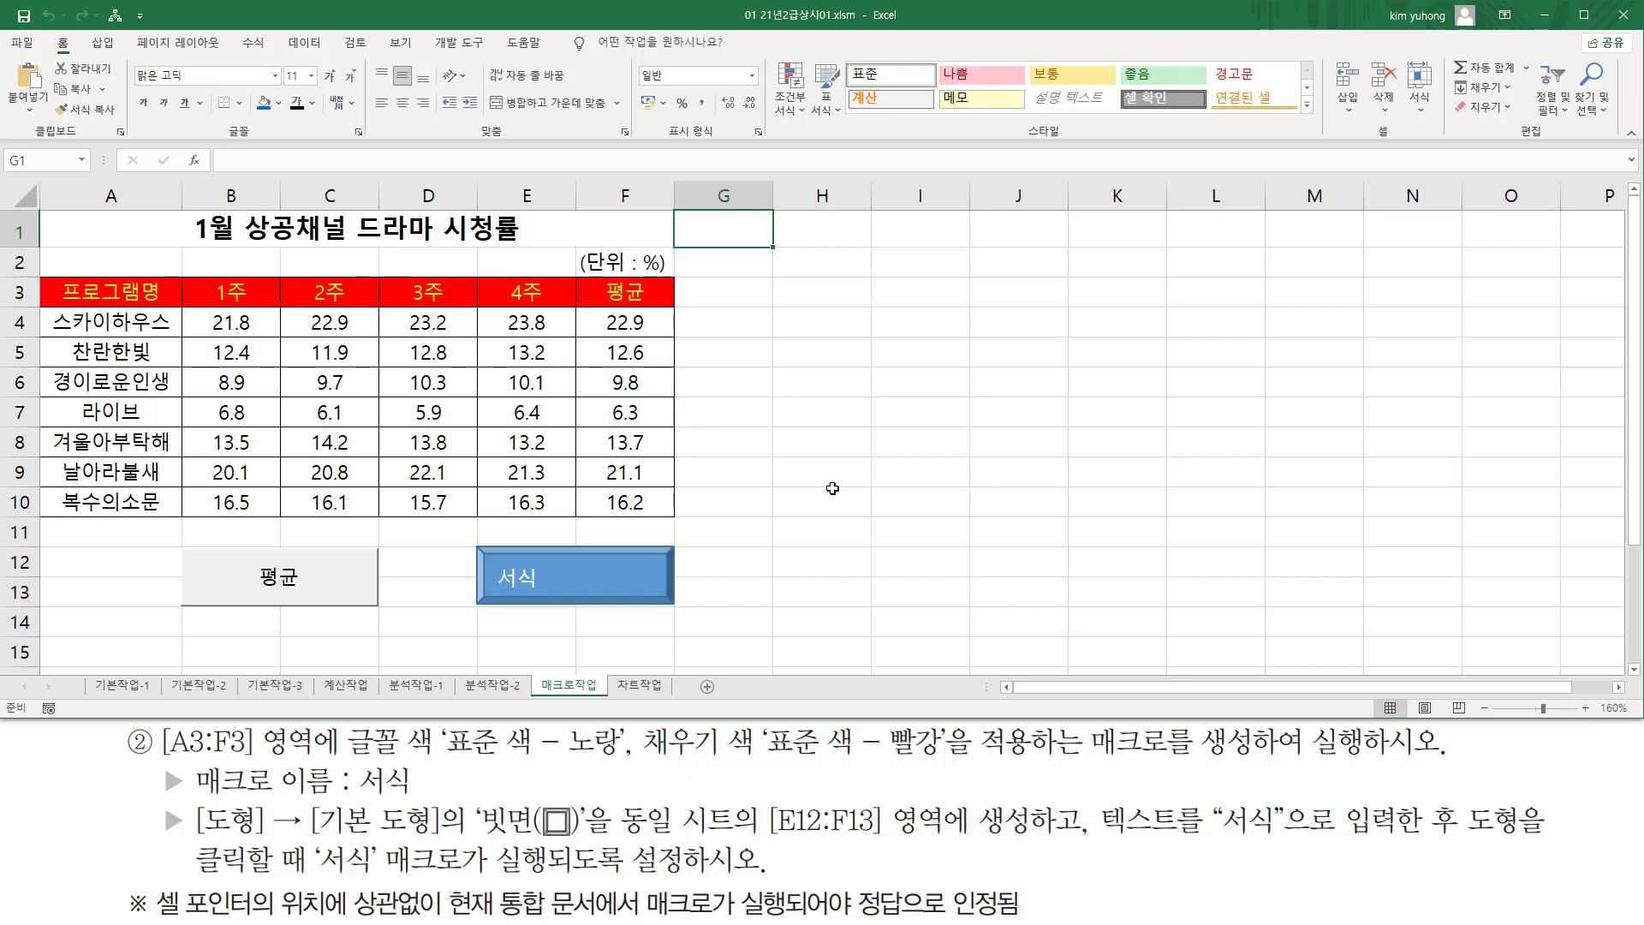
drag(454, 537, 720, 644)
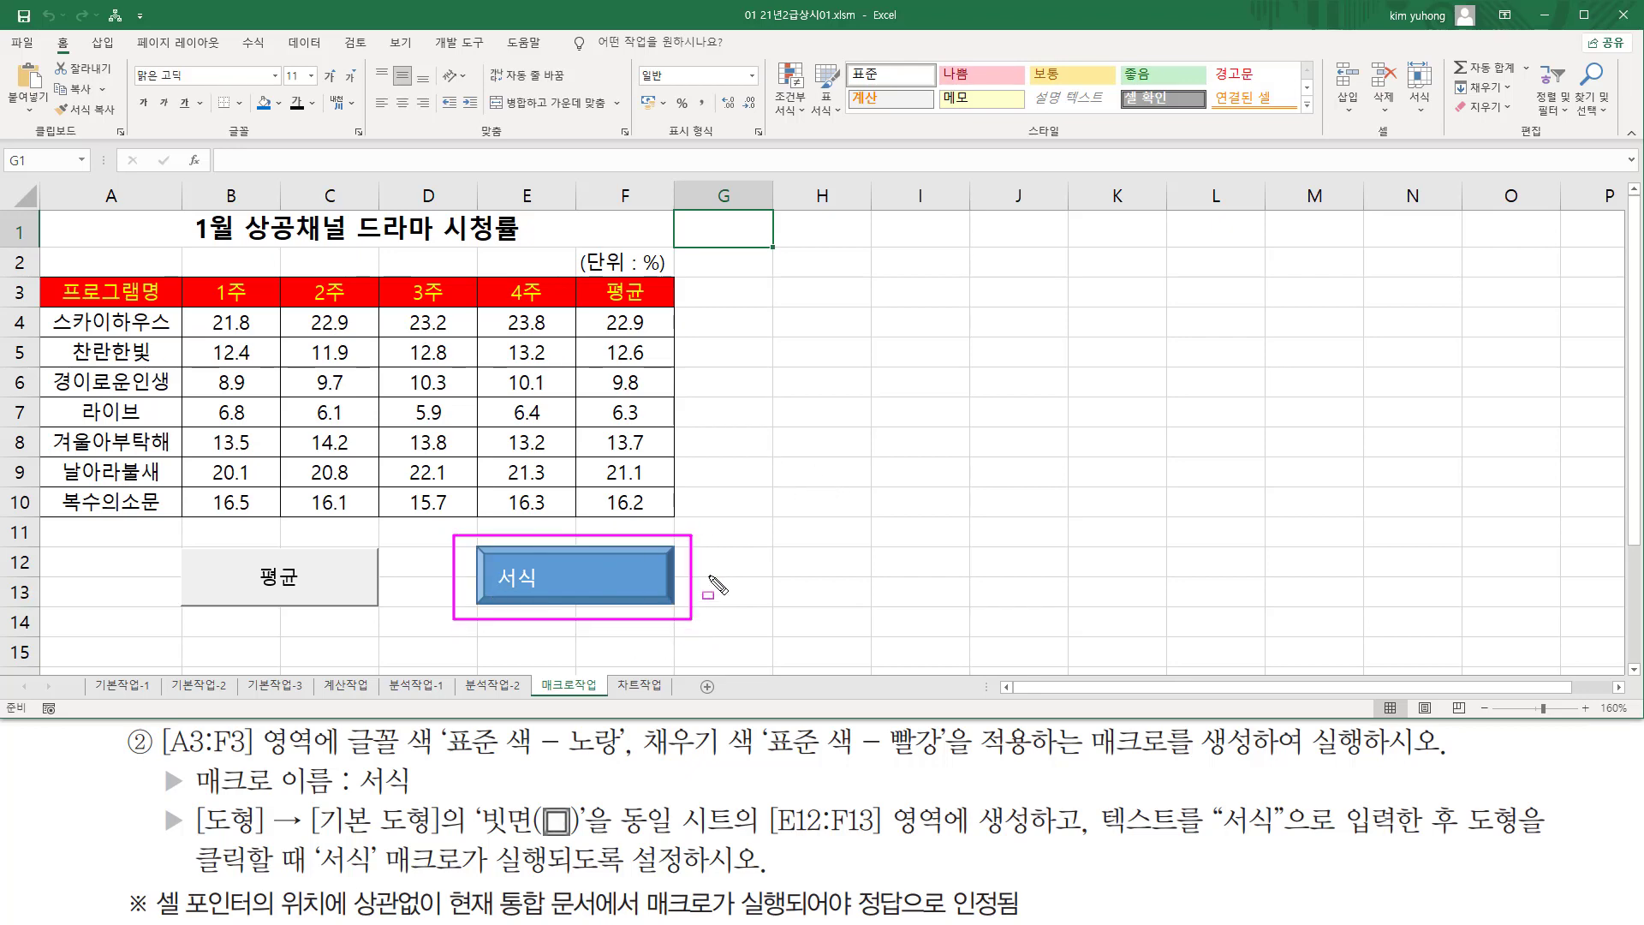
key(Escape)
click(768, 382)
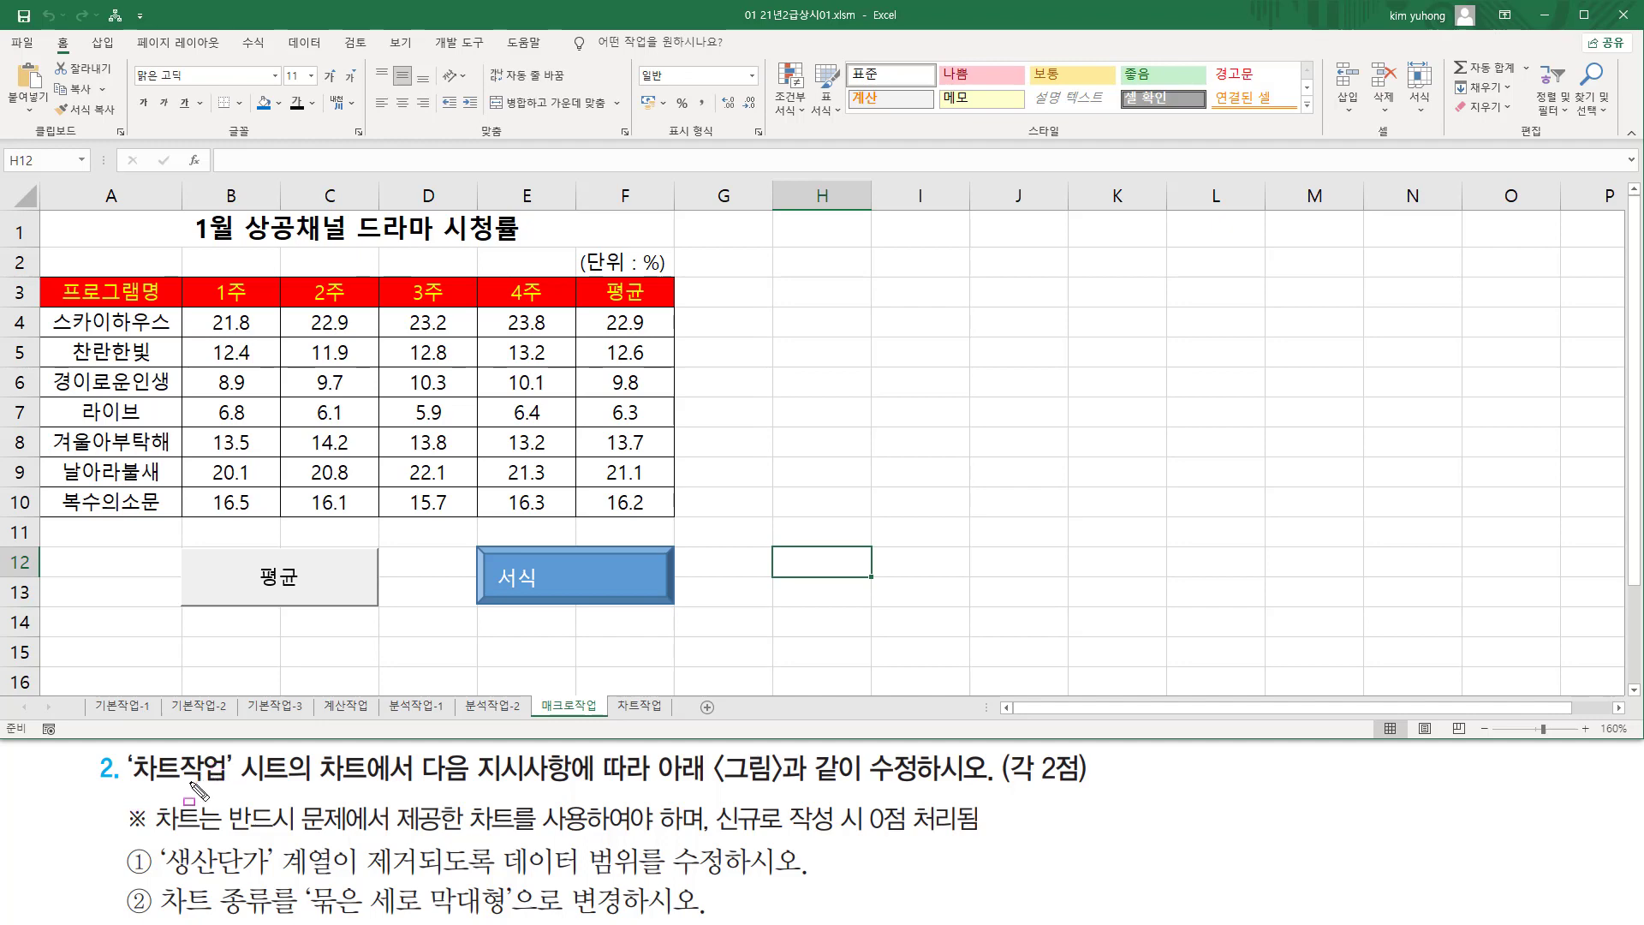
Open the 차트작업 sheet at 160% zoom and examine its data table and the existing line chart
mouse_move(122, 785)
mouse_down()
mouse_move(236, 785)
mouse_move(237, 752)
mouse_move(292, 750)
mouse_up()
drag(607, 681, 671, 720)
click(640, 704)
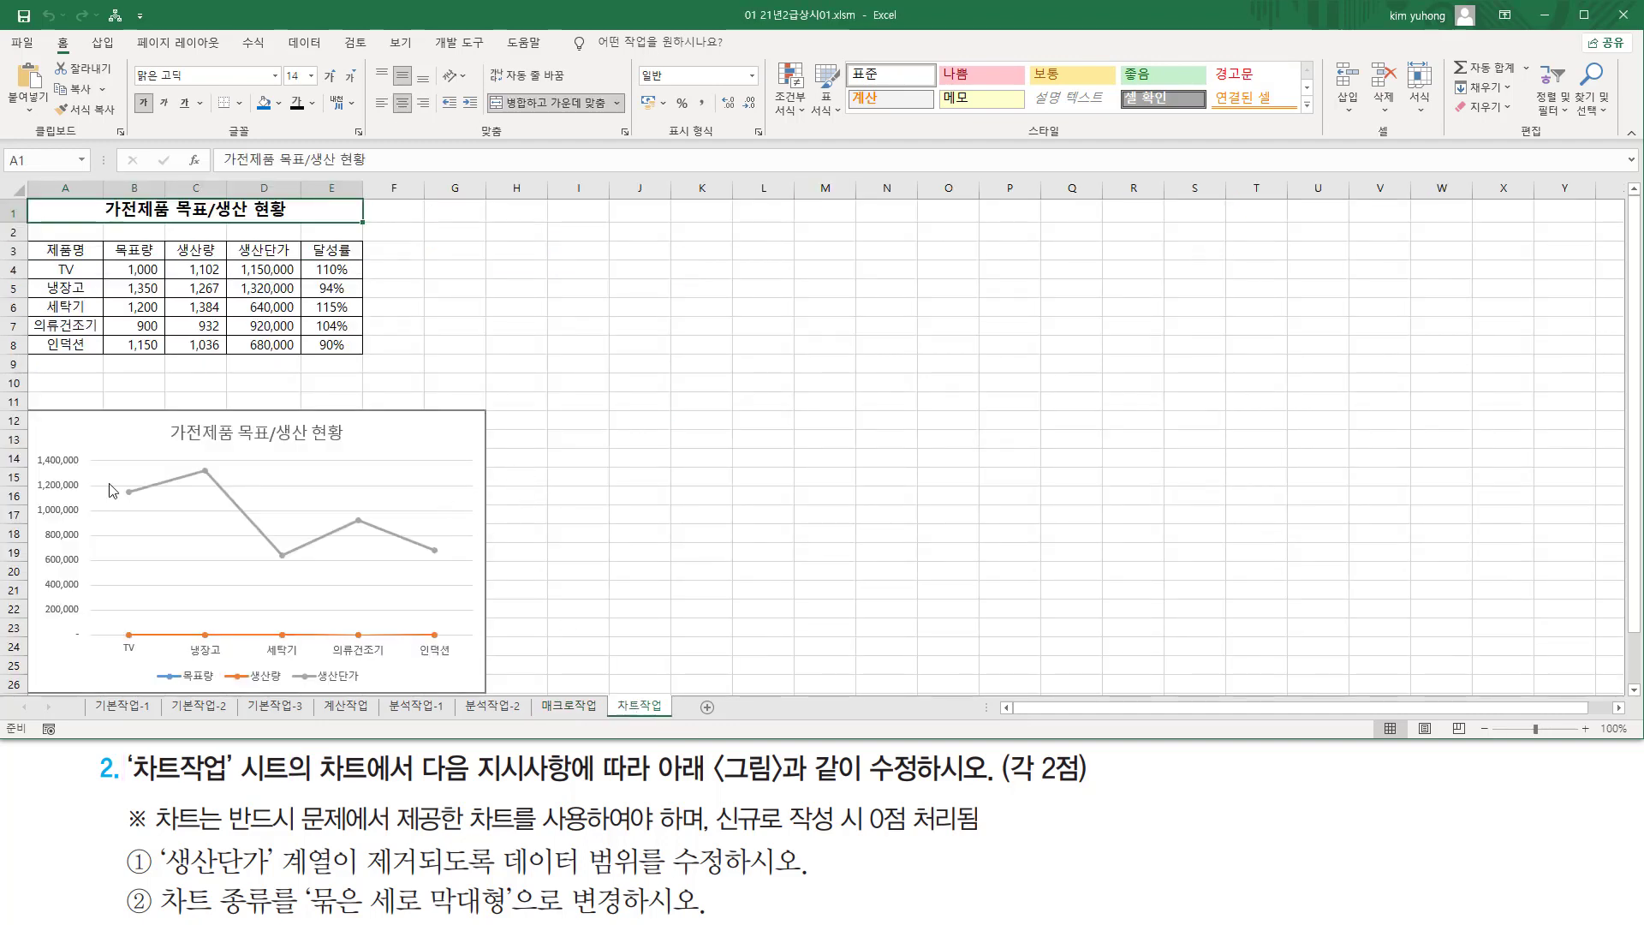
scroll(246, 348, up, 4)
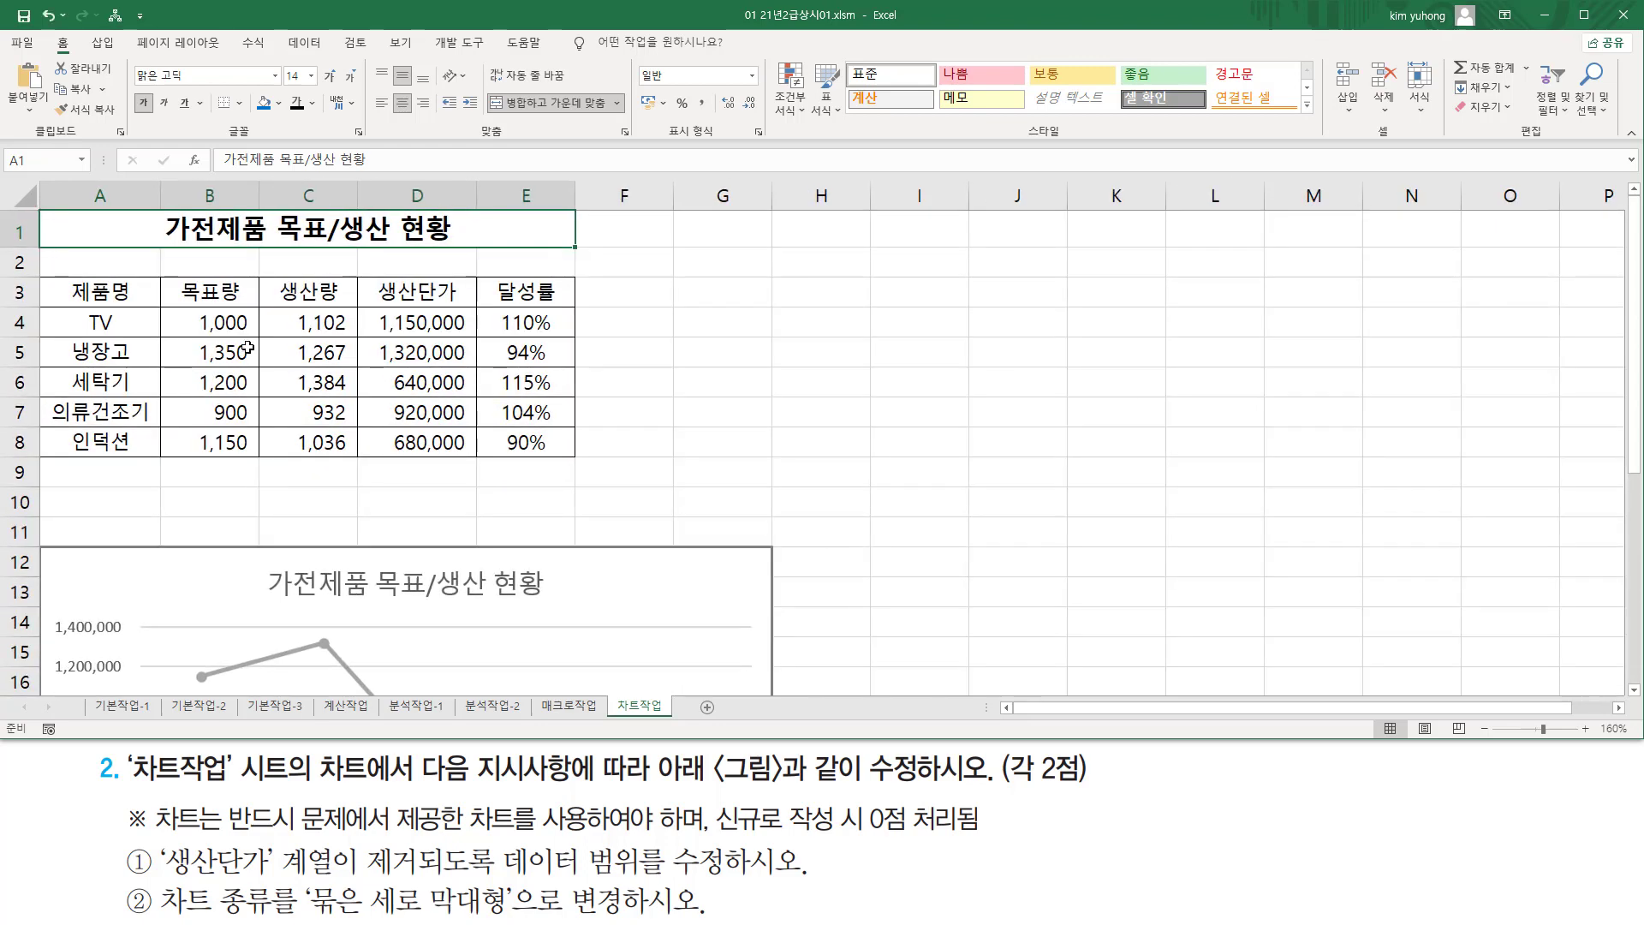
scroll(539, 471, down, 5)
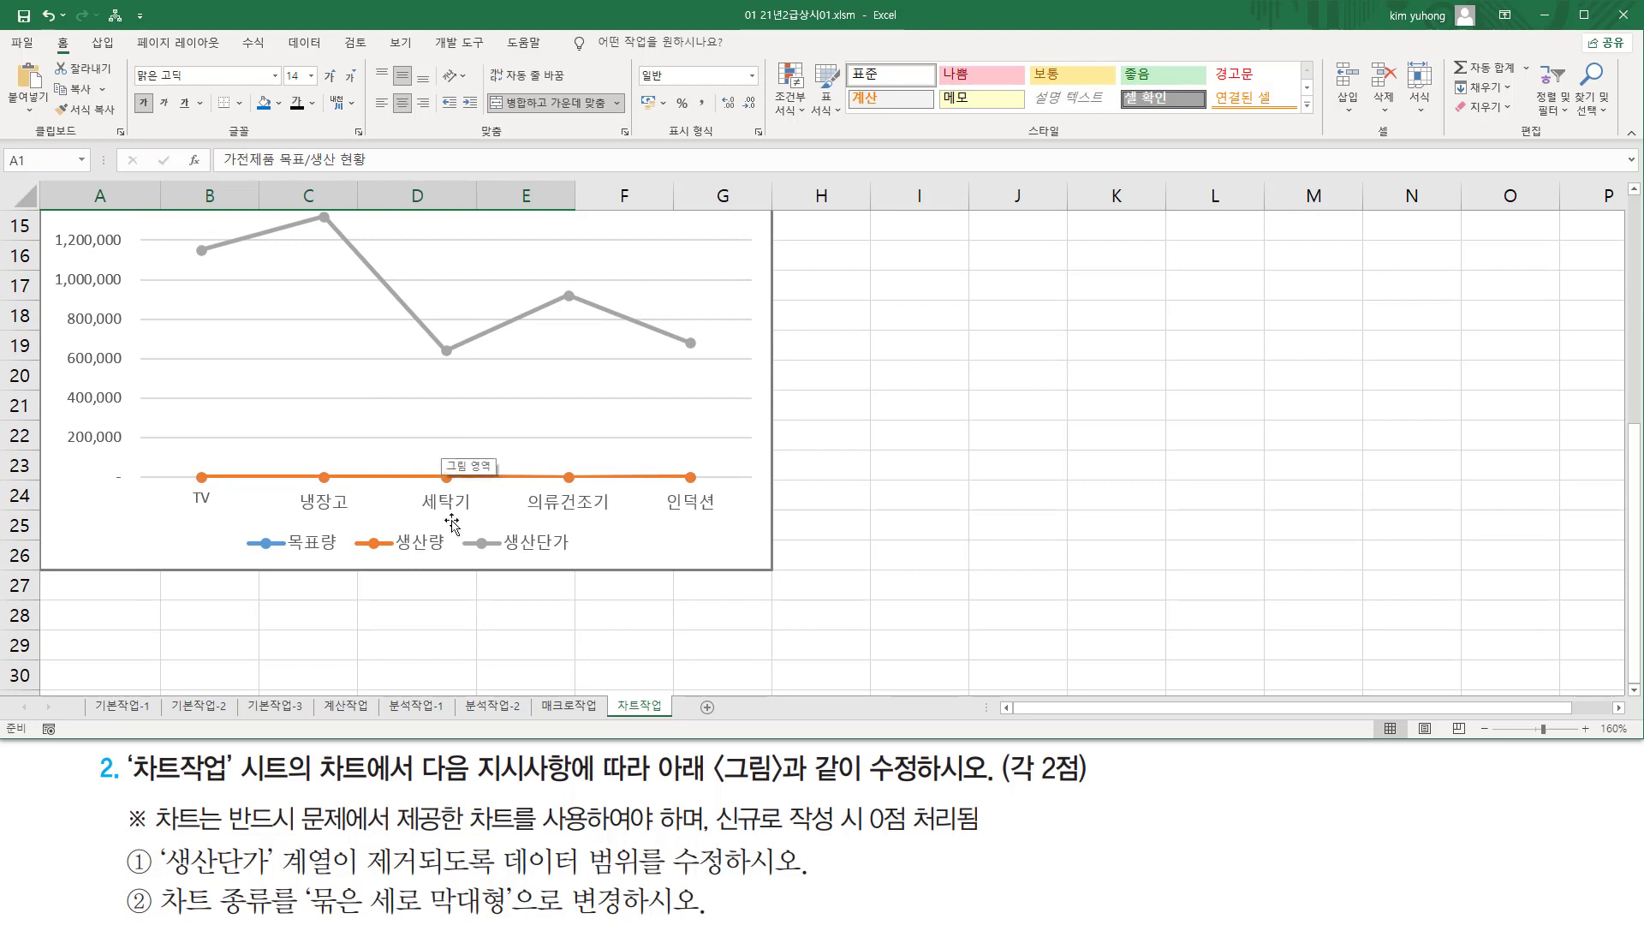
scroll(444, 432, up, 2)
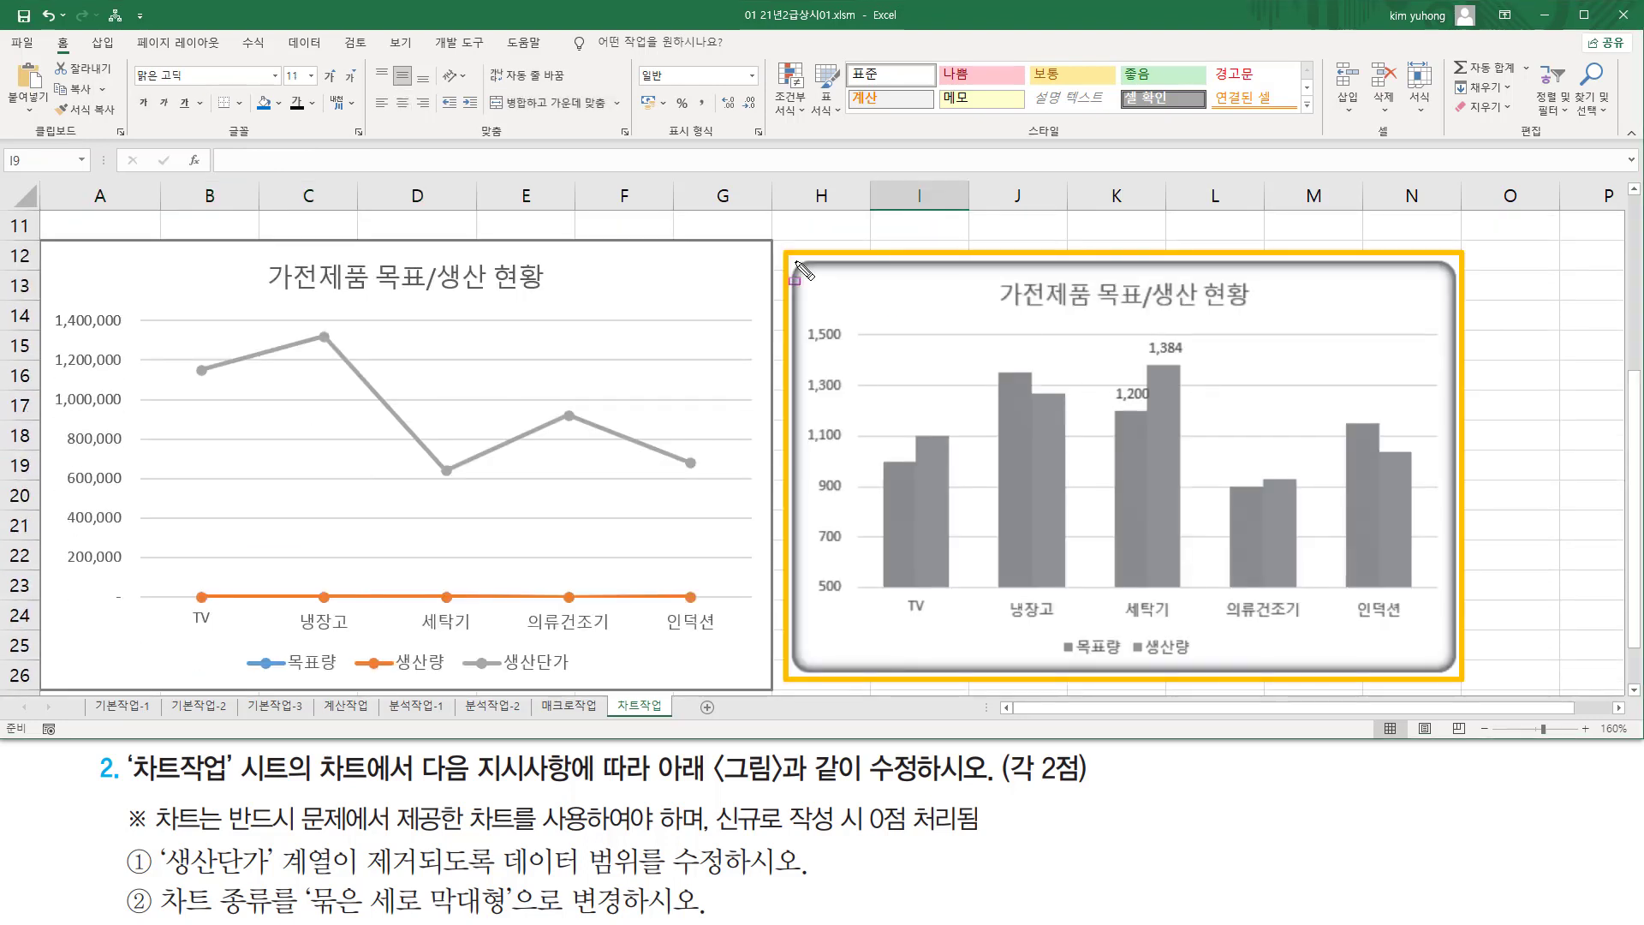
Compare the existing line chart with the target column chart picture and read the note about using the provided chart
key(ctrl+alt+d)
drag(53, 255, 328, 458)
mouse_move(463, 514)
mouse_down()
mouse_move(744, 700)
mouse_move(727, 679)
mouse_up()
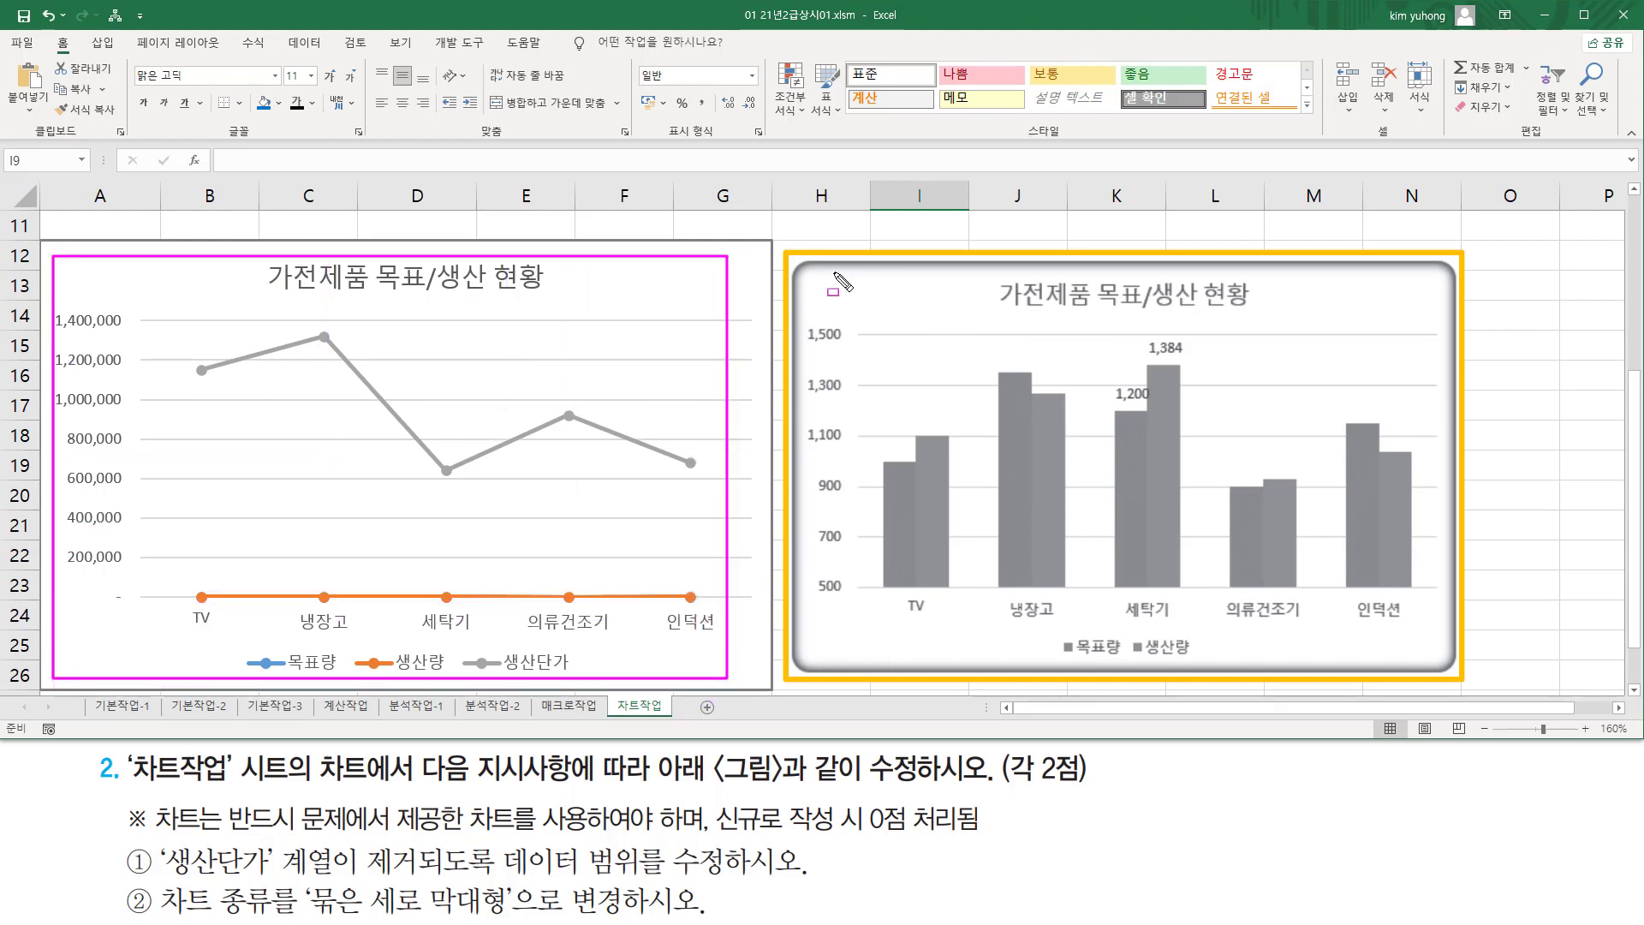
mouse_move(810, 266)
mouse_down()
mouse_move(1422, 625)
mouse_move(1439, 659)
mouse_up()
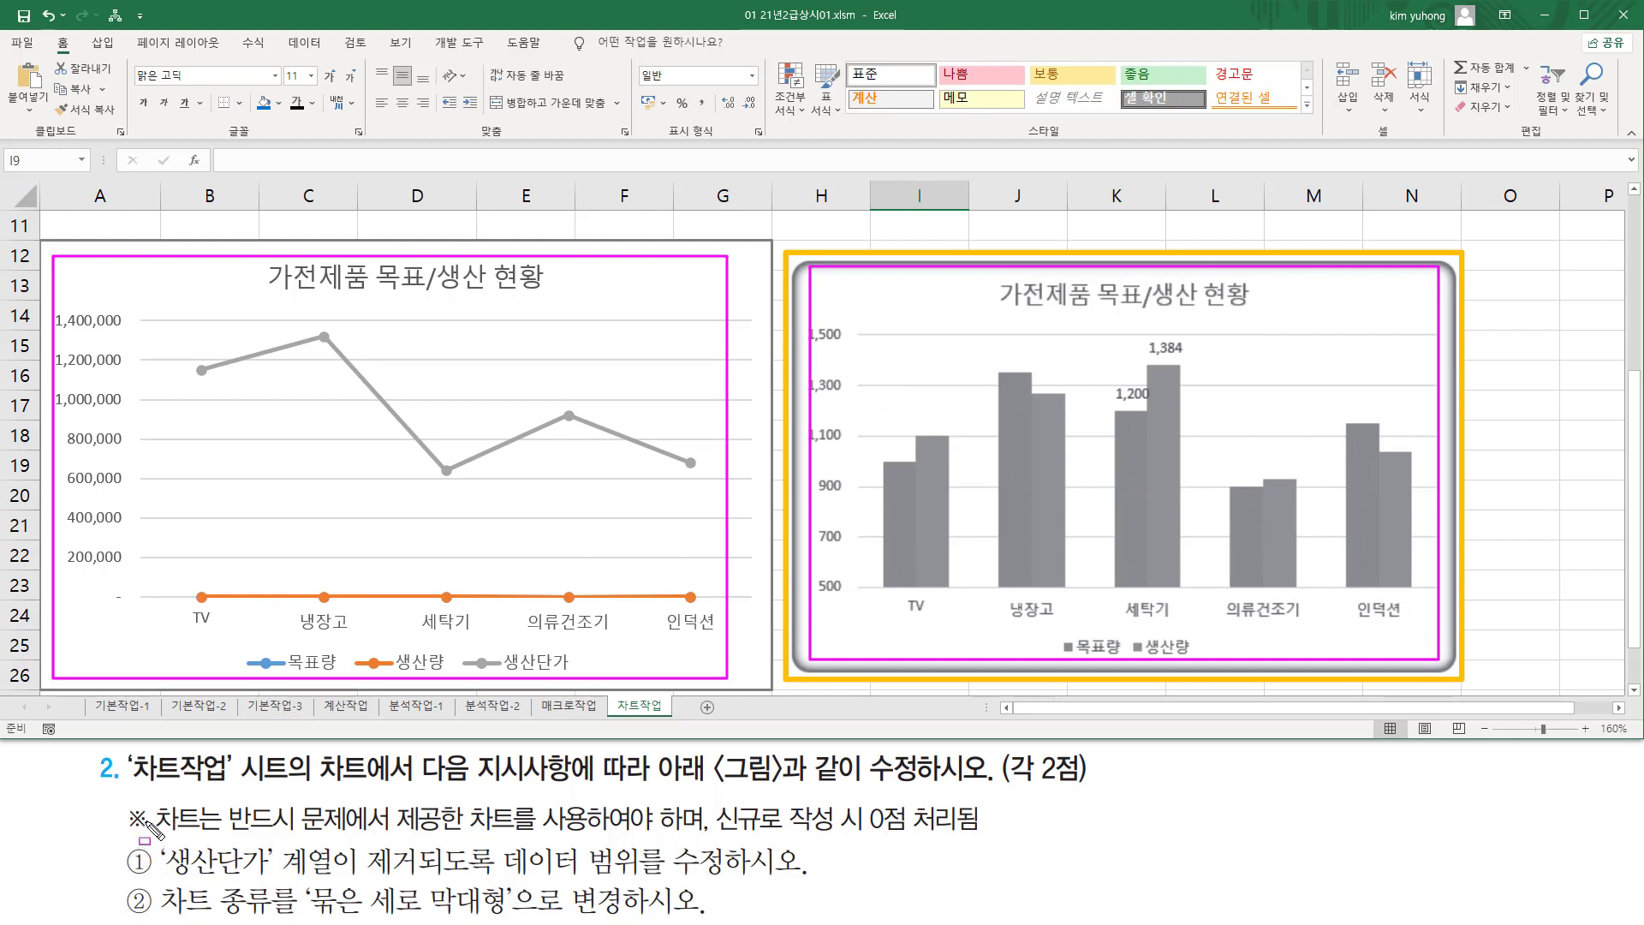
mouse_move(118, 797)
mouse_down()
mouse_move(152, 835)
mouse_move(608, 833)
mouse_up()
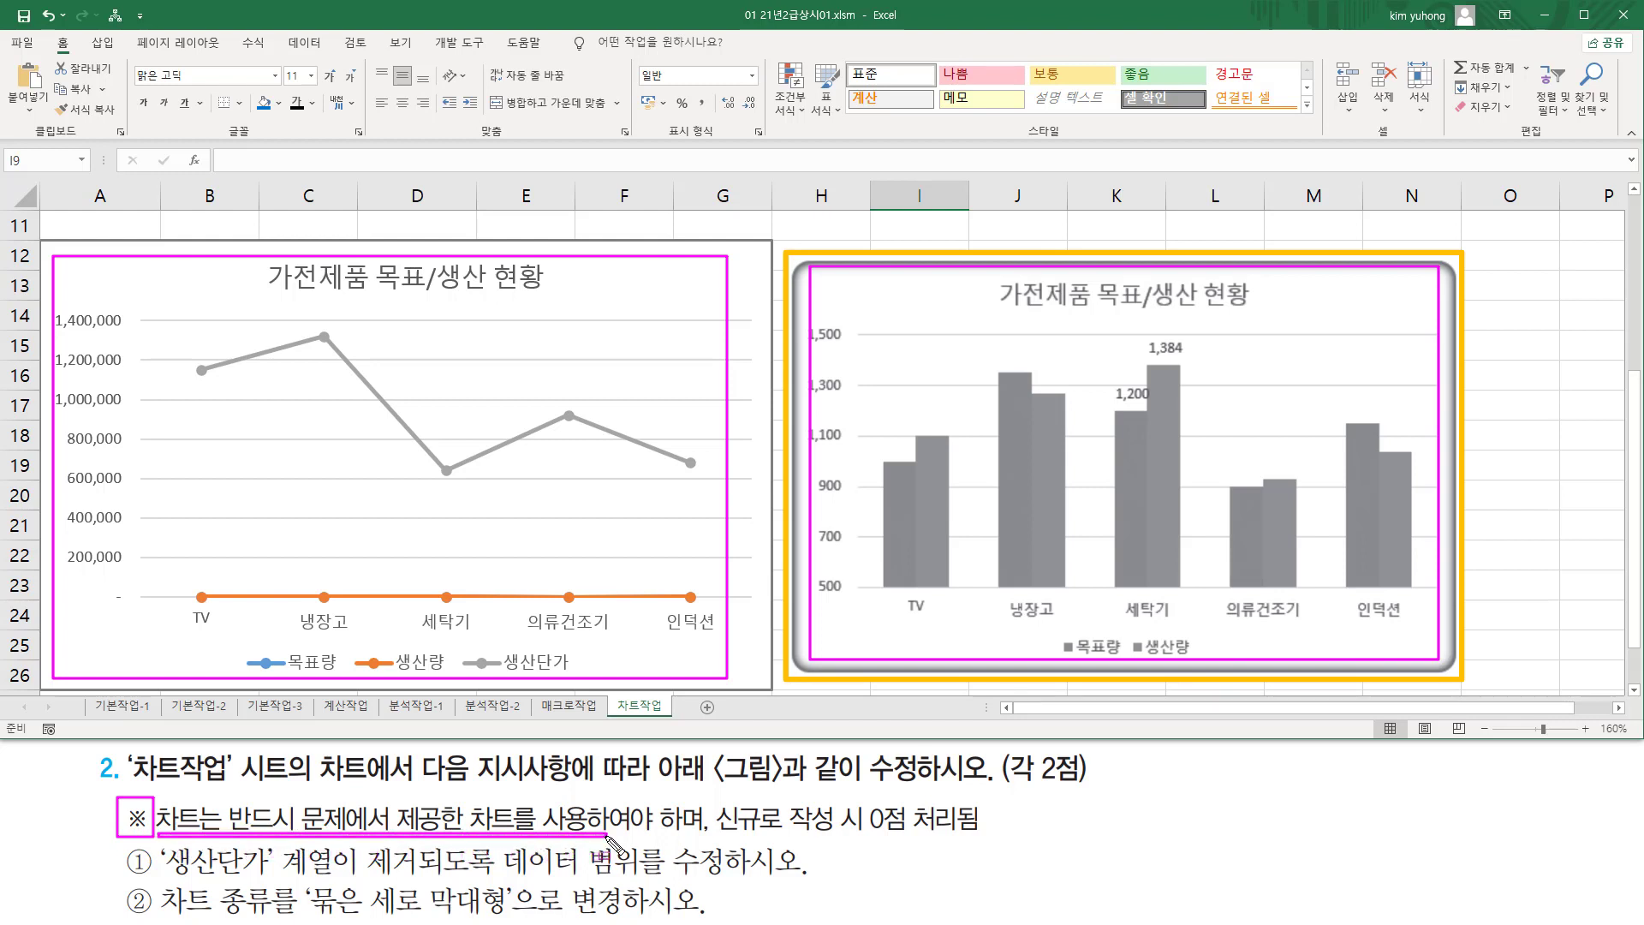
mouse_move(716, 836)
mouse_down()
mouse_move(957, 836)
mouse_move(985, 801)
mouse_up()
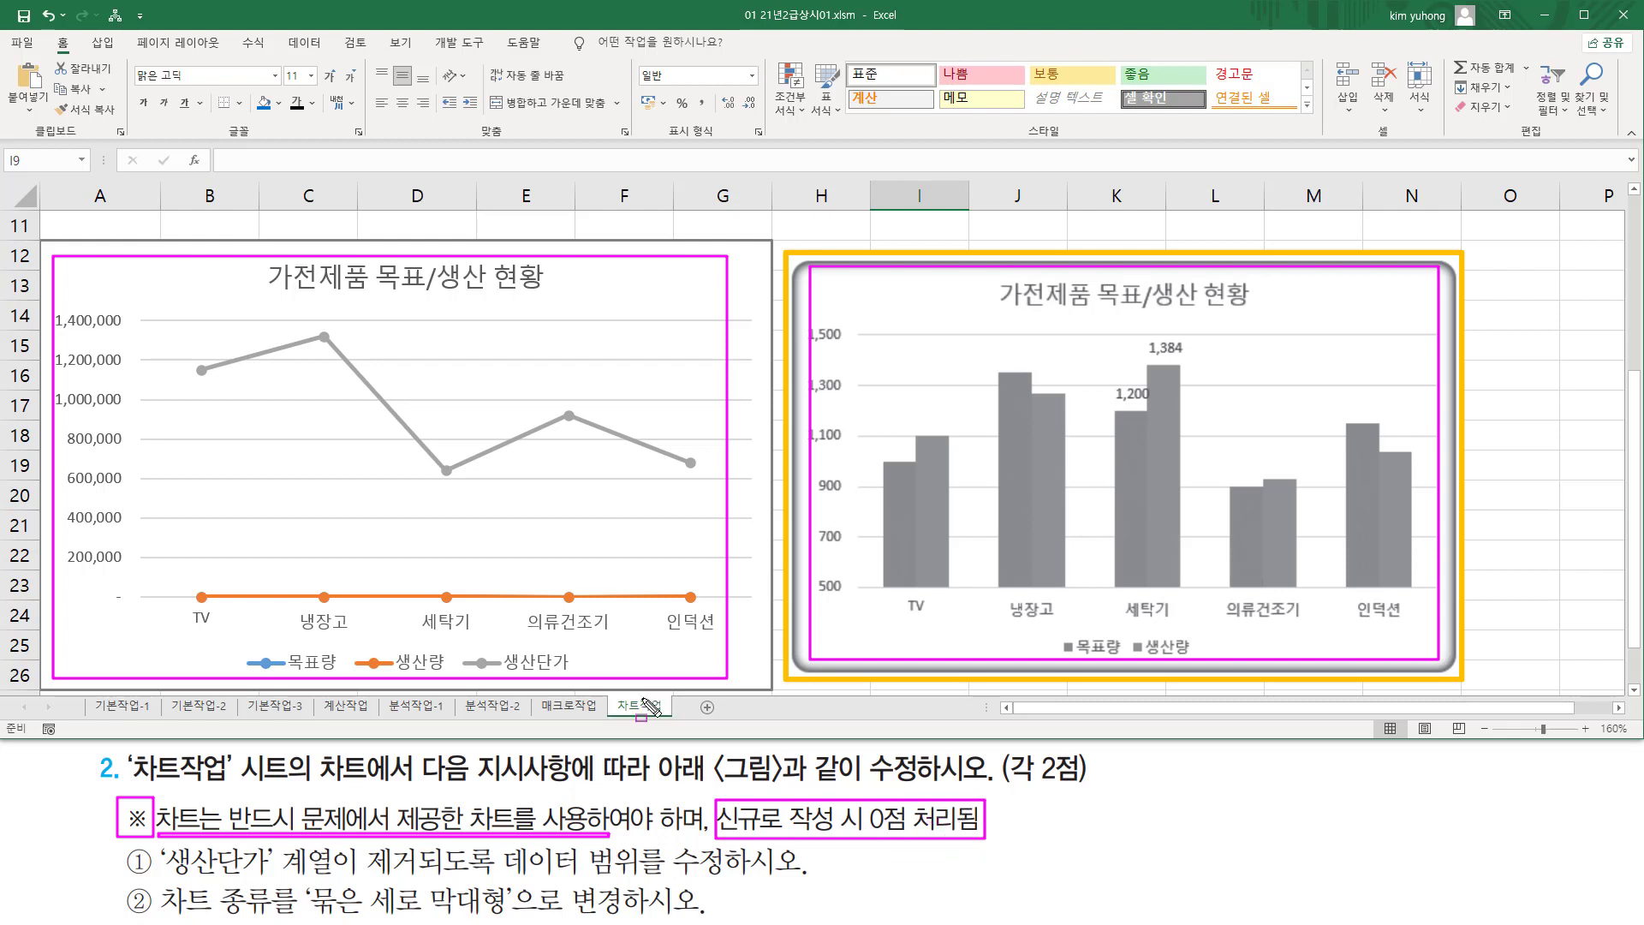
key(Escape)
Delete the 생산단가 series from the line chart, keeping only 목표량 and 생산량
click(182, 266)
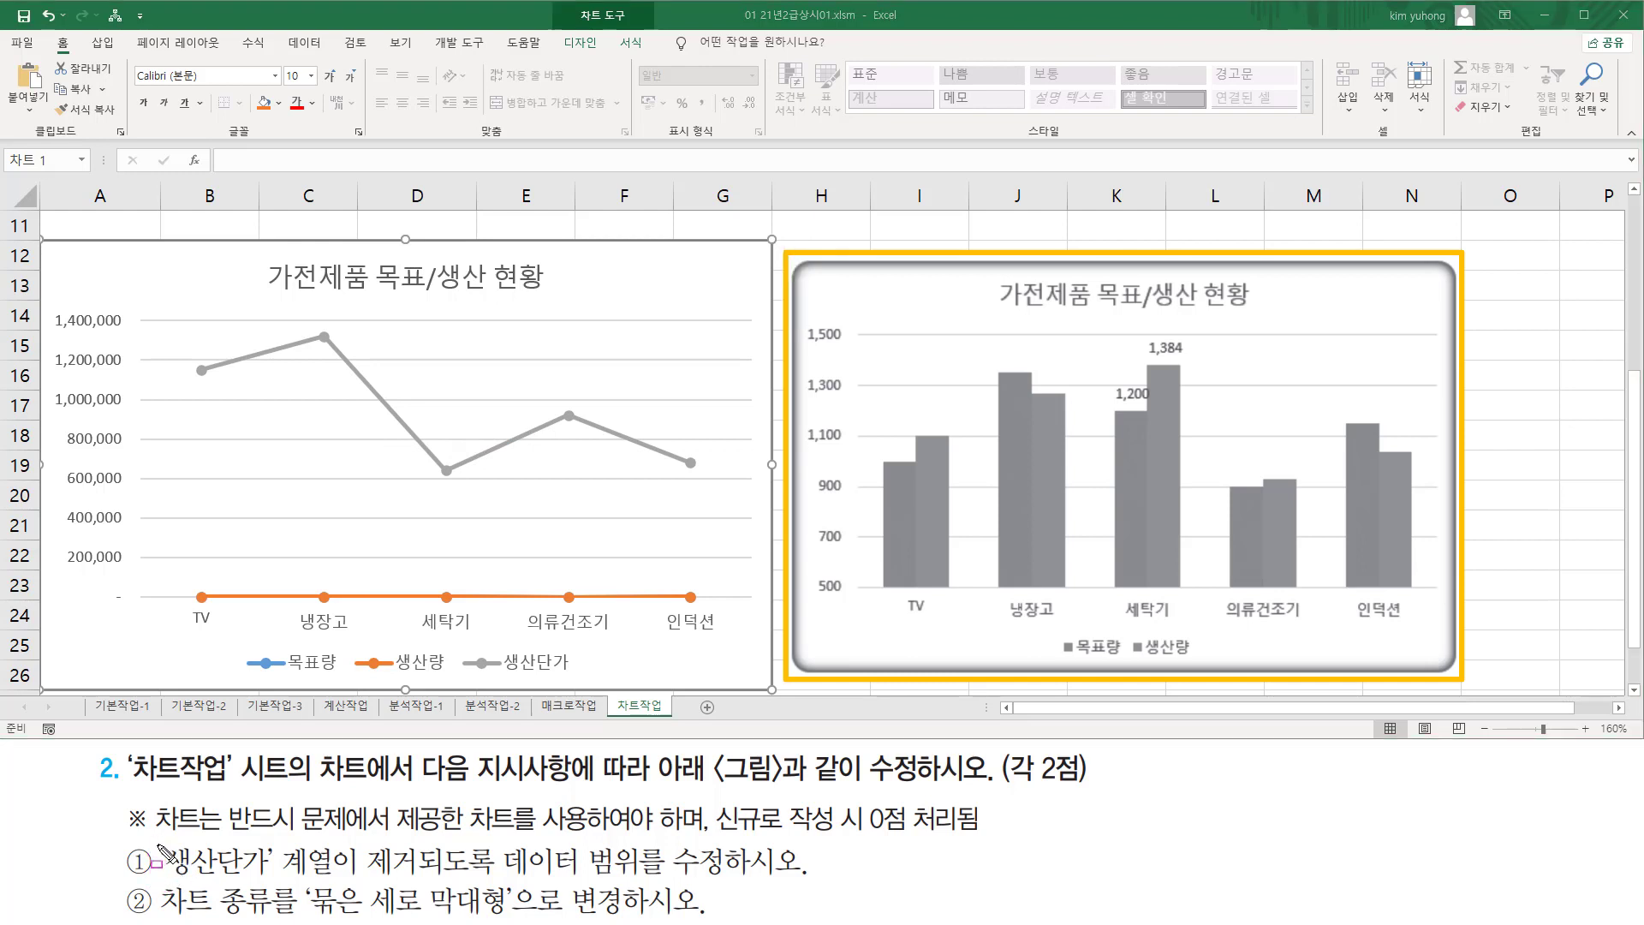
mouse_move(155, 839)
mouse_down()
mouse_move(303, 881)
mouse_move(789, 875)
mouse_up()
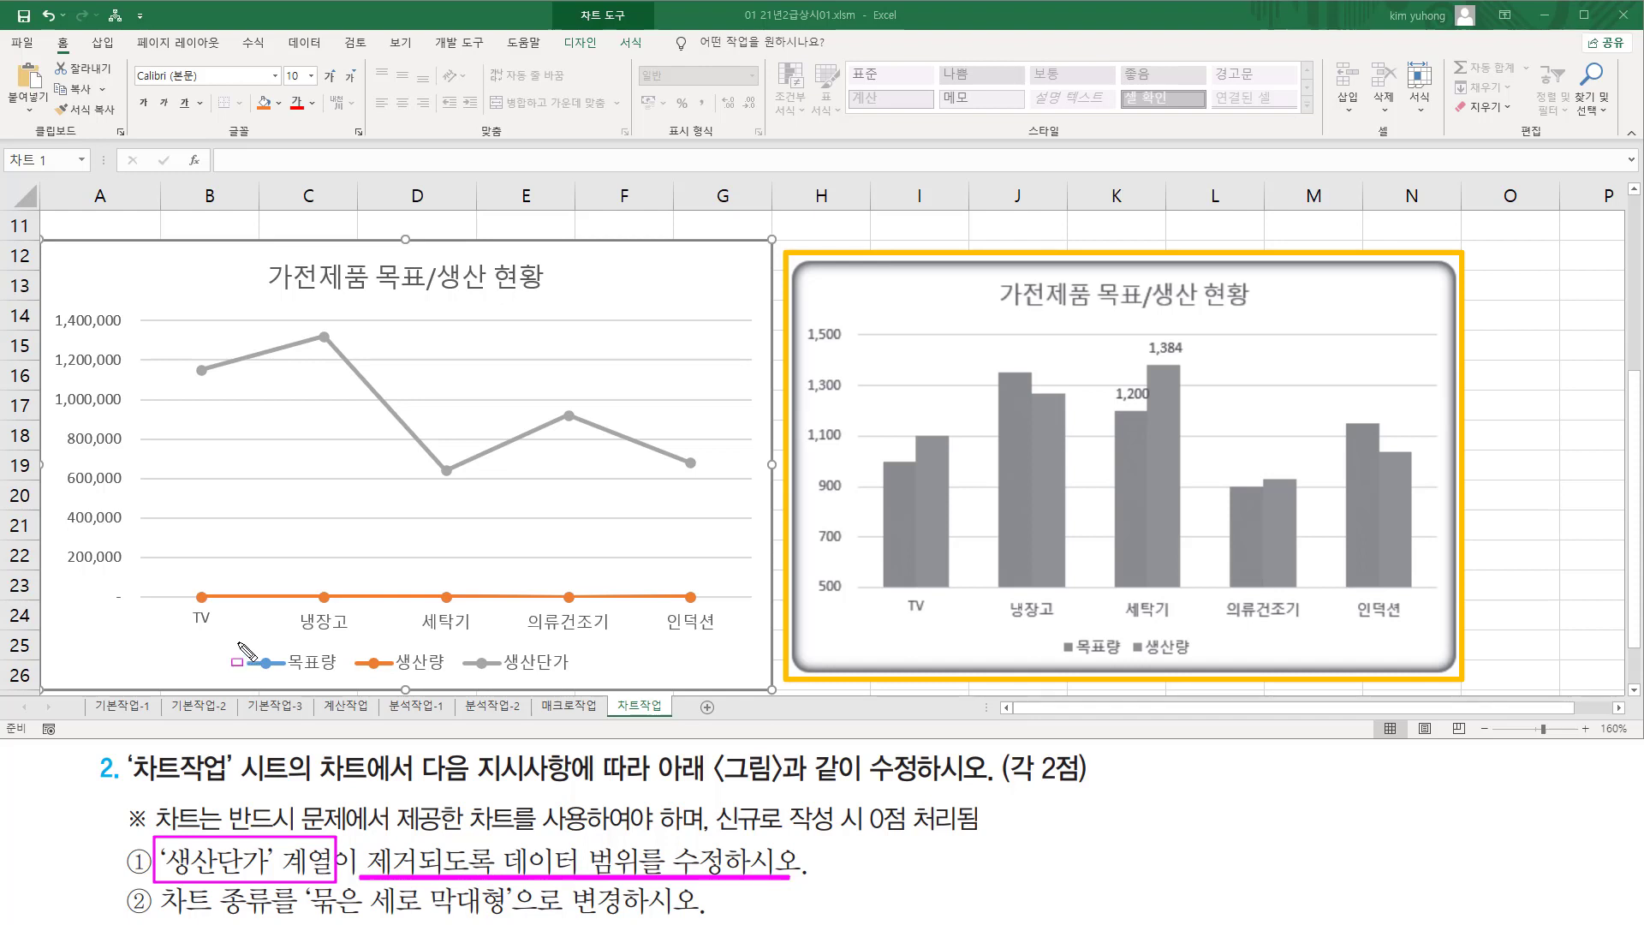
mouse_move(237, 640)
mouse_down()
mouse_move(343, 680)
mouse_move(587, 677)
mouse_up()
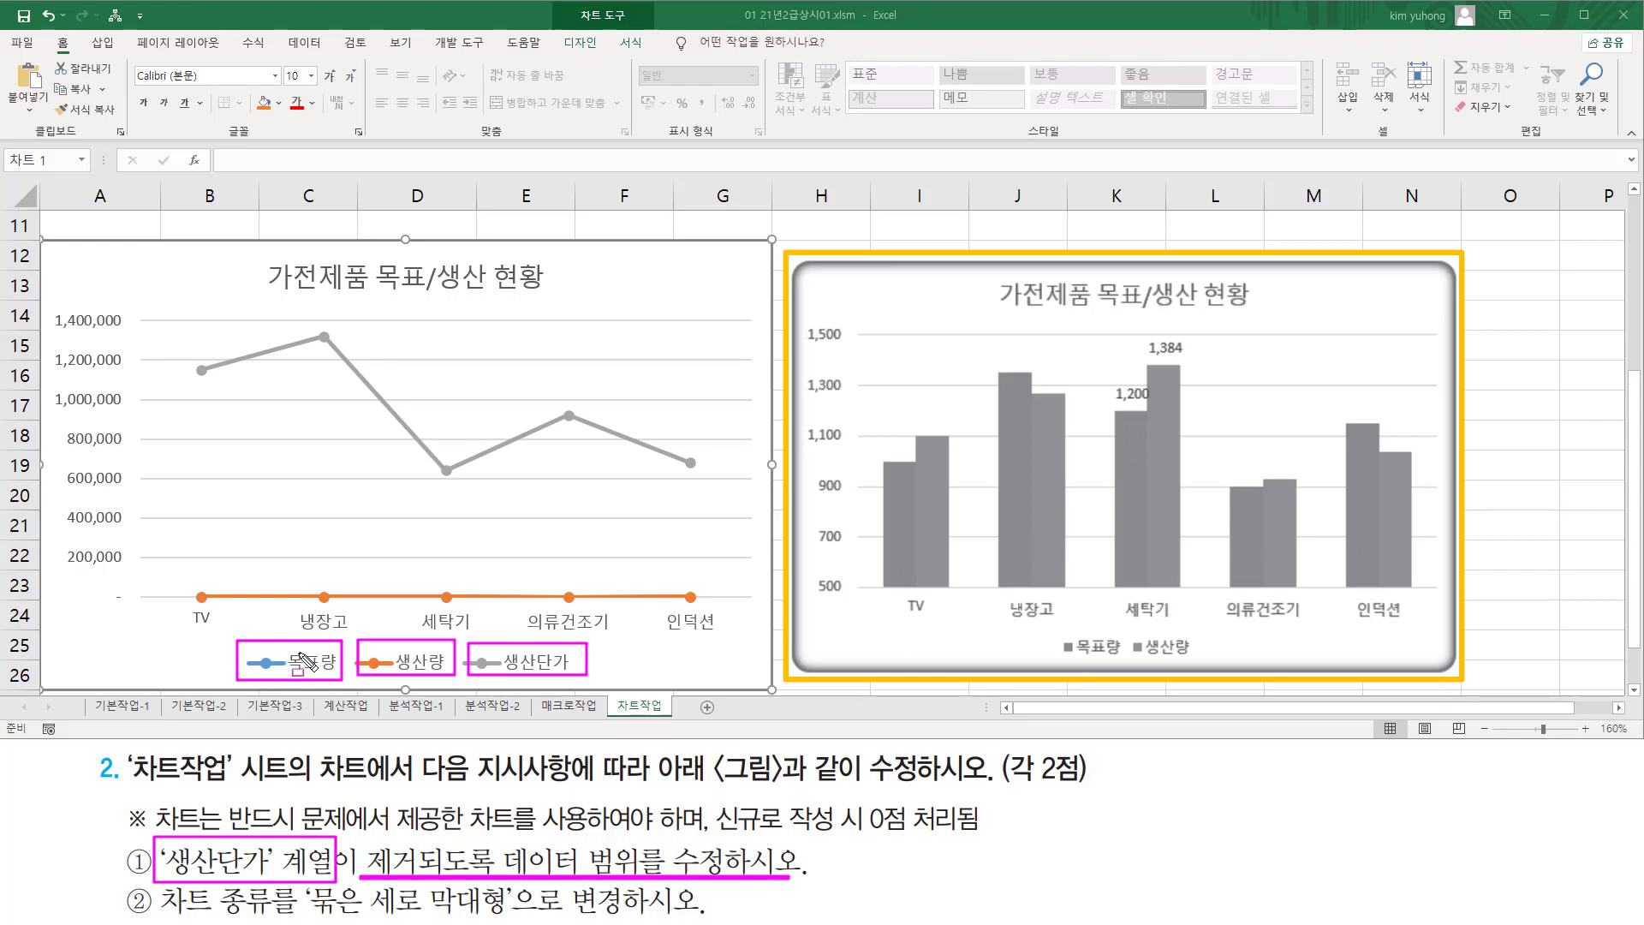
drag(1051, 651, 1205, 669)
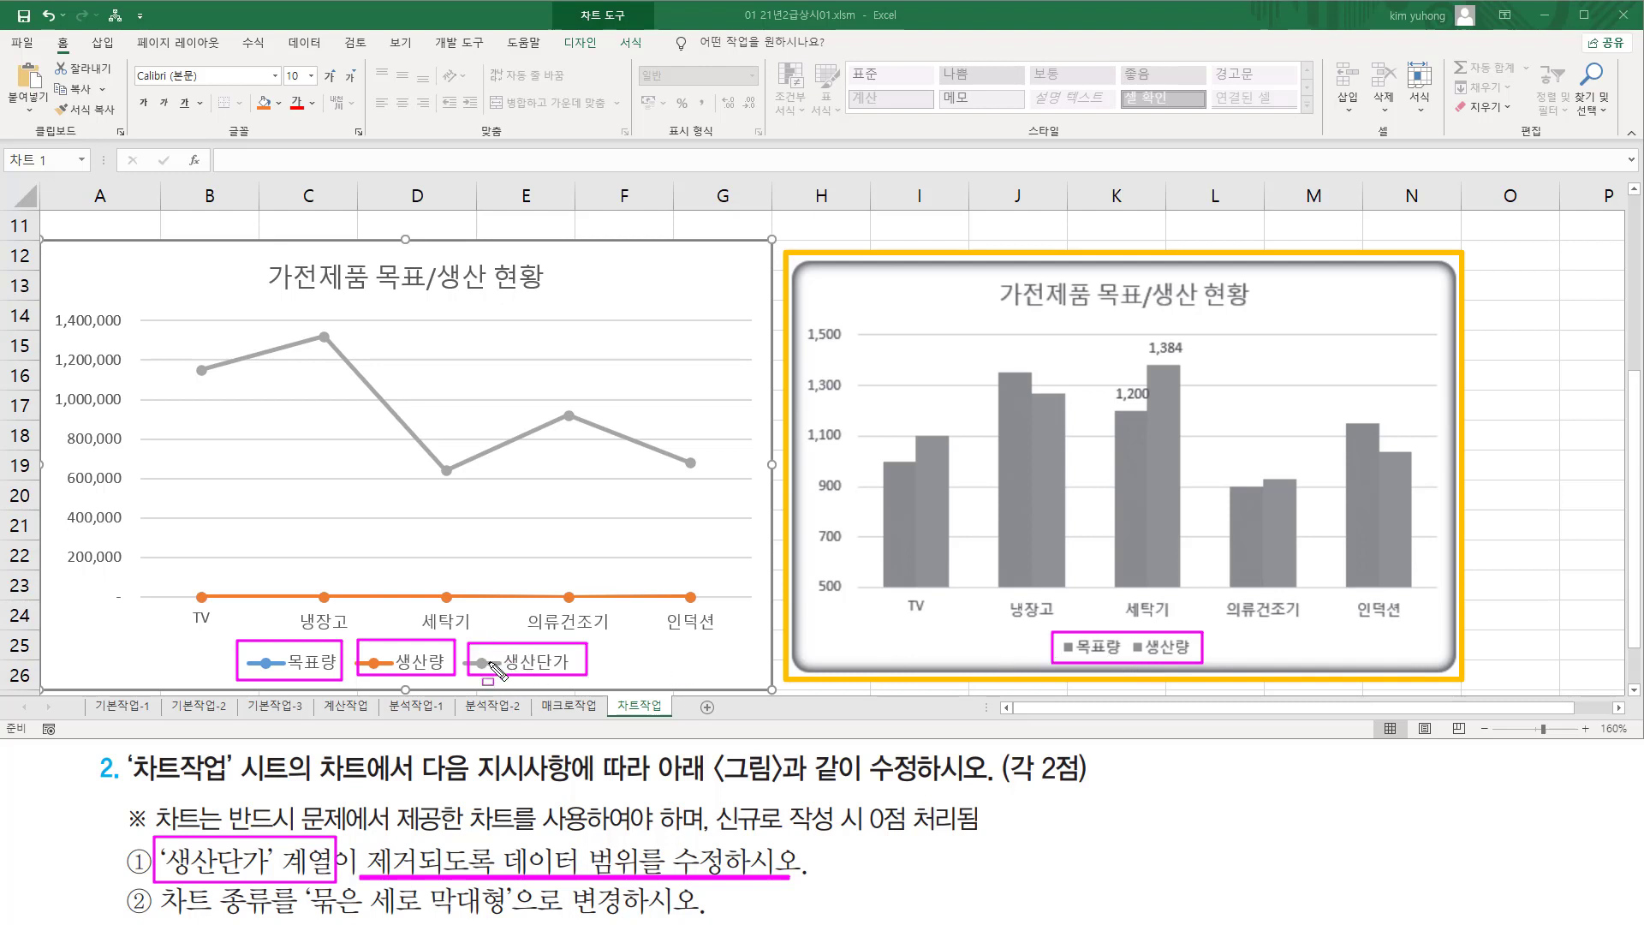
mouse_move(484, 662)
mouse_down()
mouse_move(591, 665)
mouse_move(575, 659)
mouse_up()
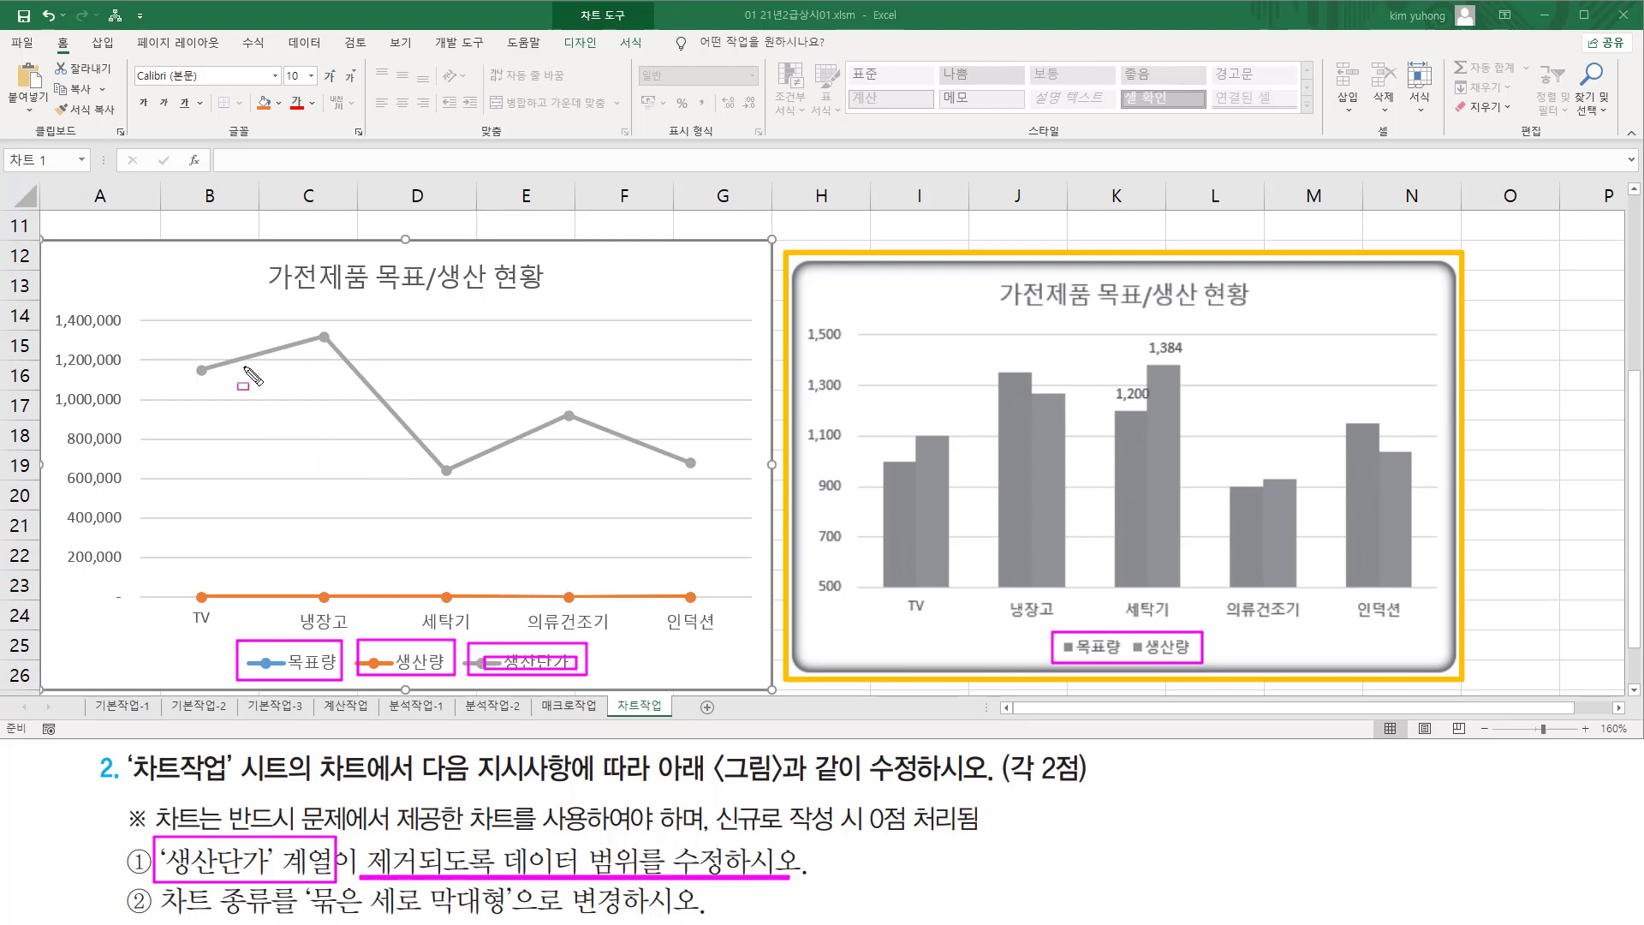
drag(184, 314, 744, 490)
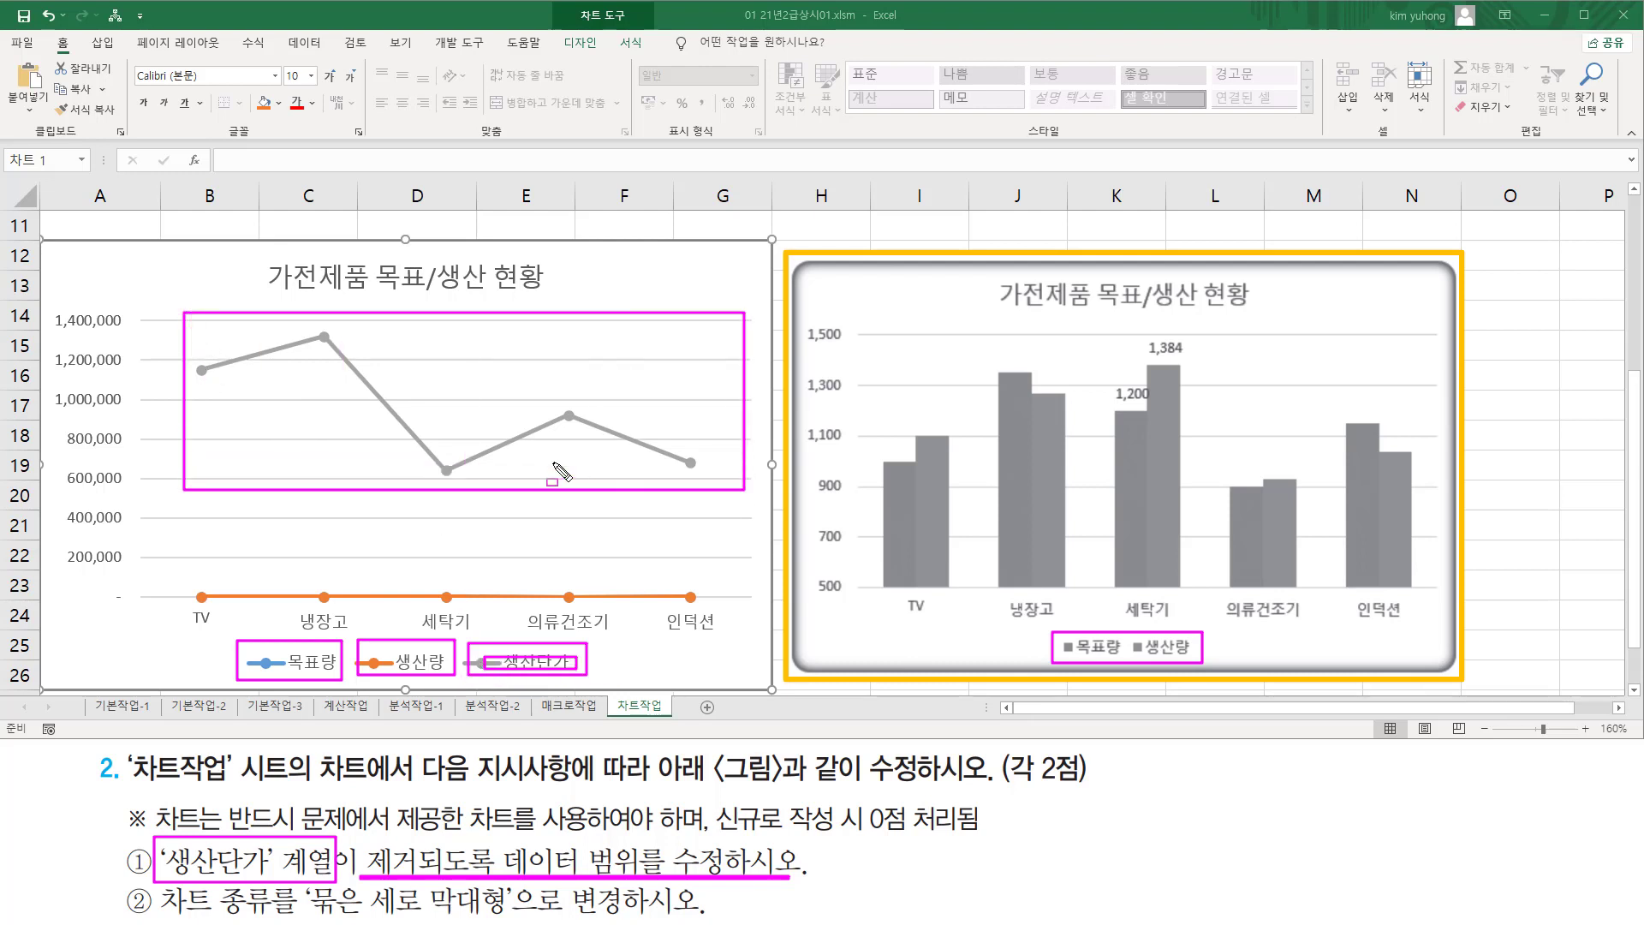
key(Escape)
click(511, 447)
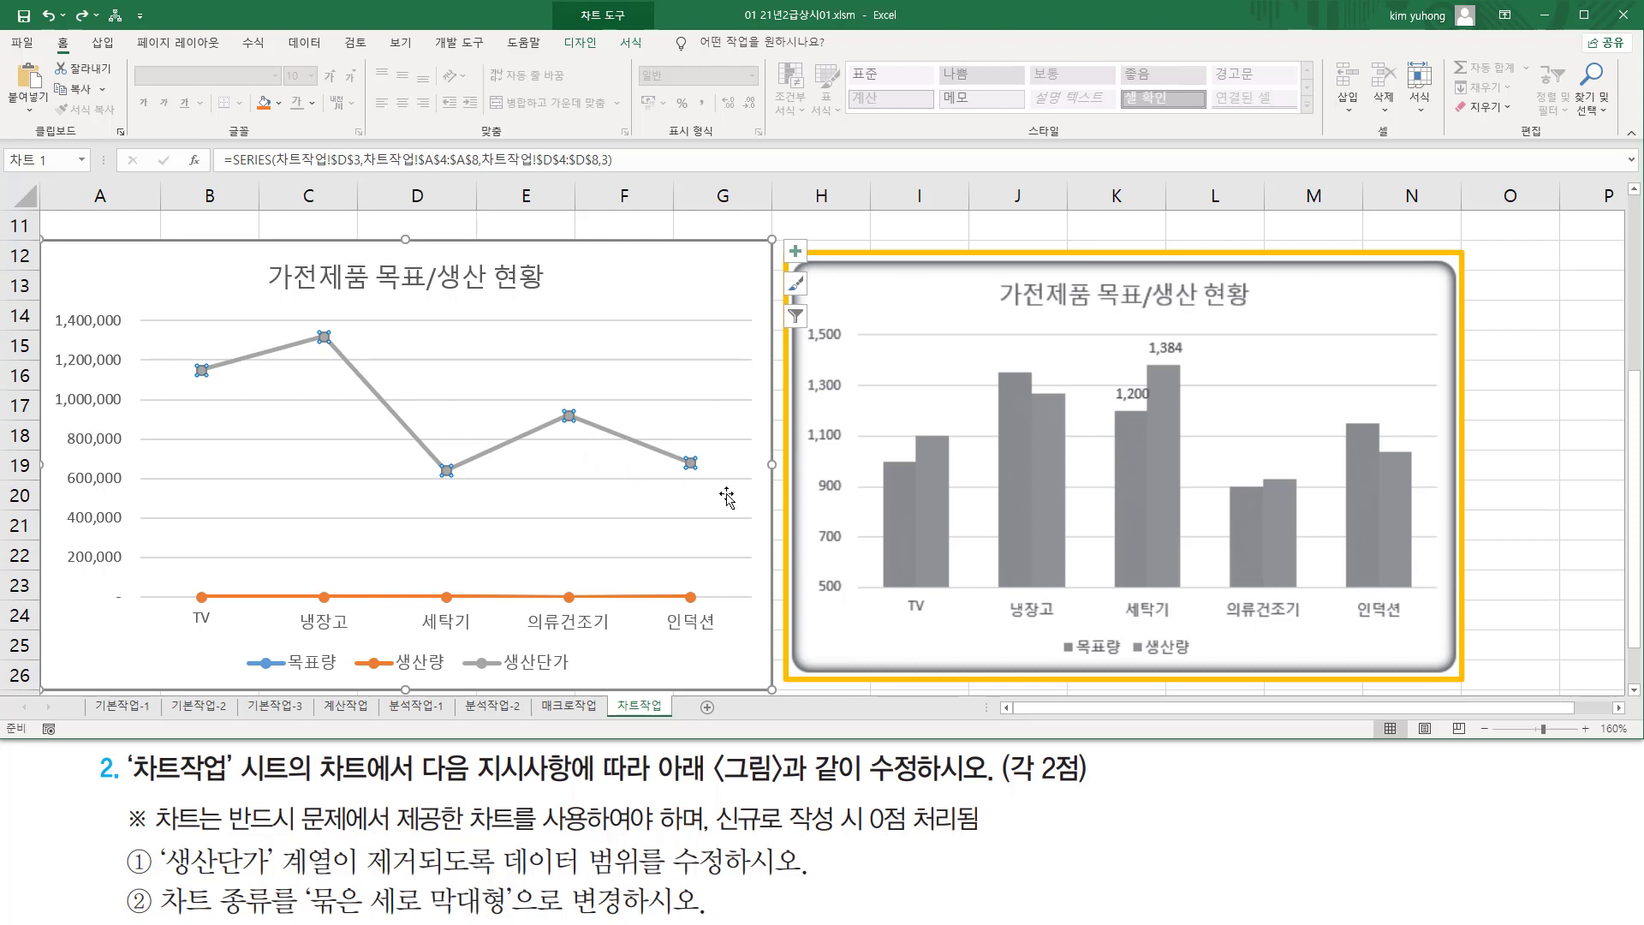
key(Delete)
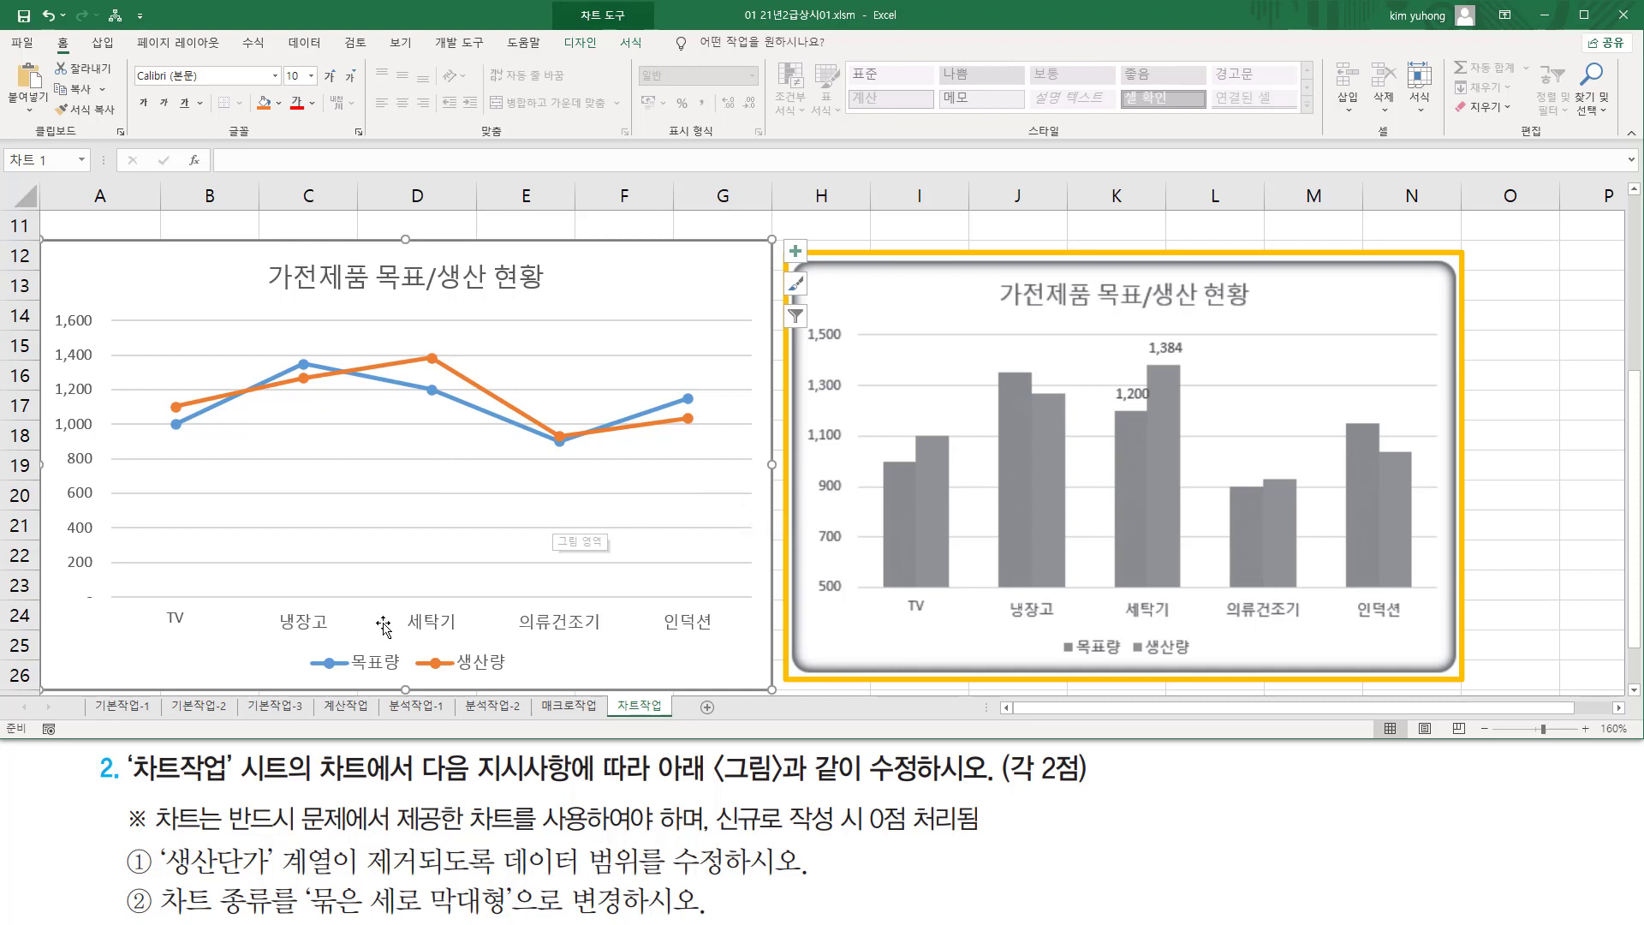
mouse_move(295, 643)
mouse_down()
mouse_move(332, 682)
mouse_move(515, 682)
mouse_up()
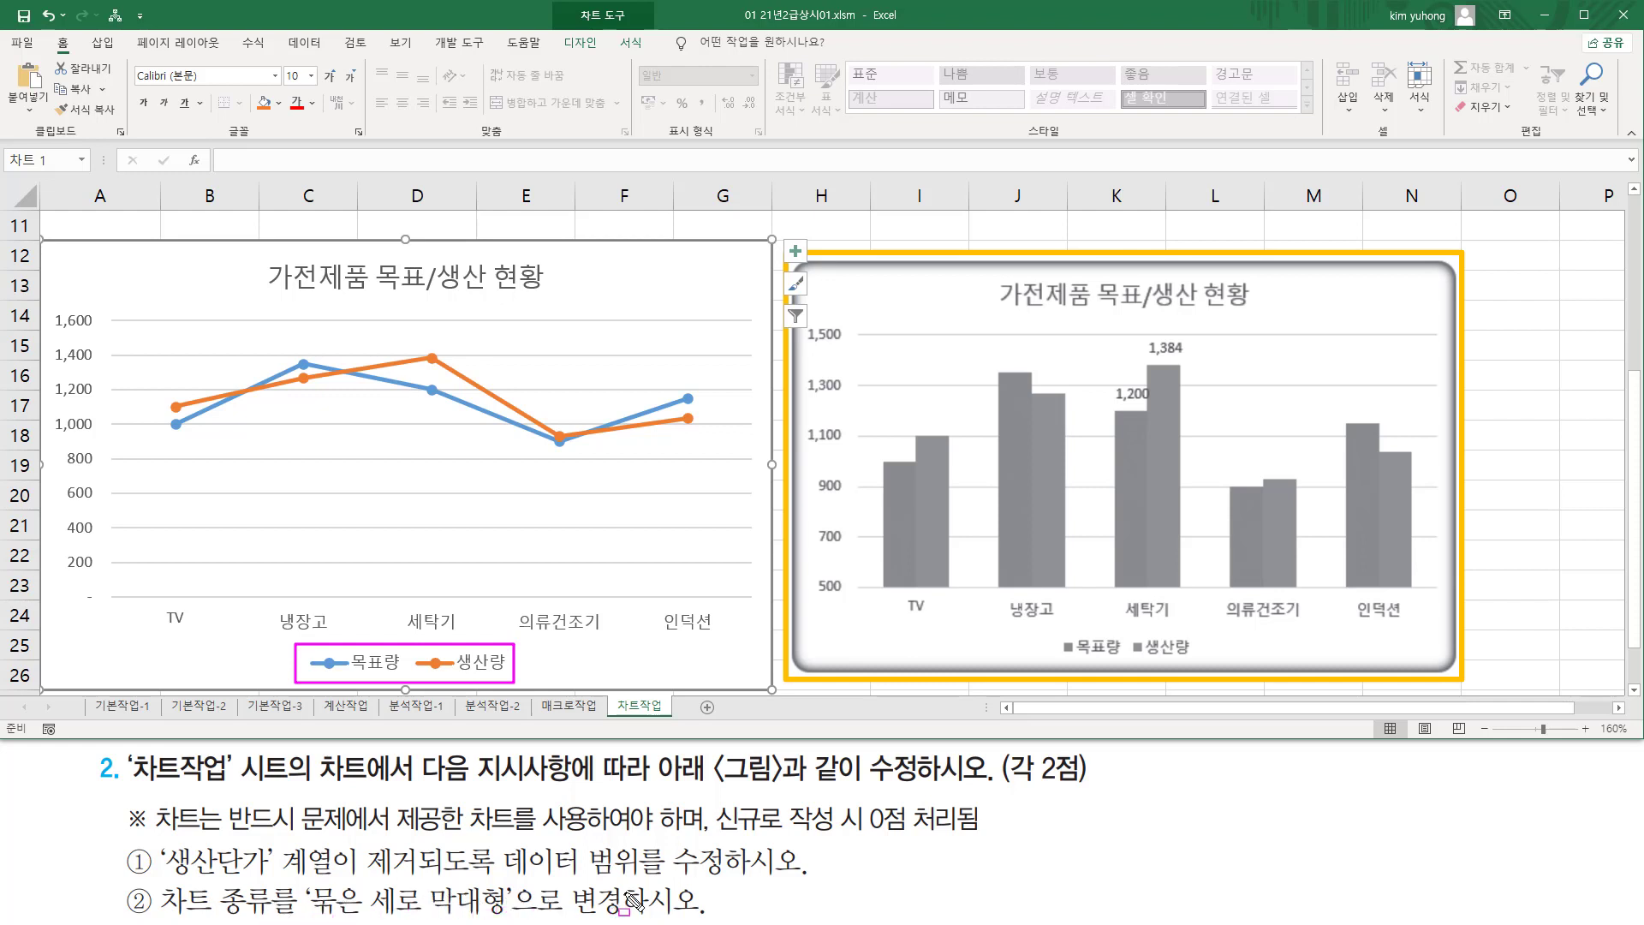
key(Escape)
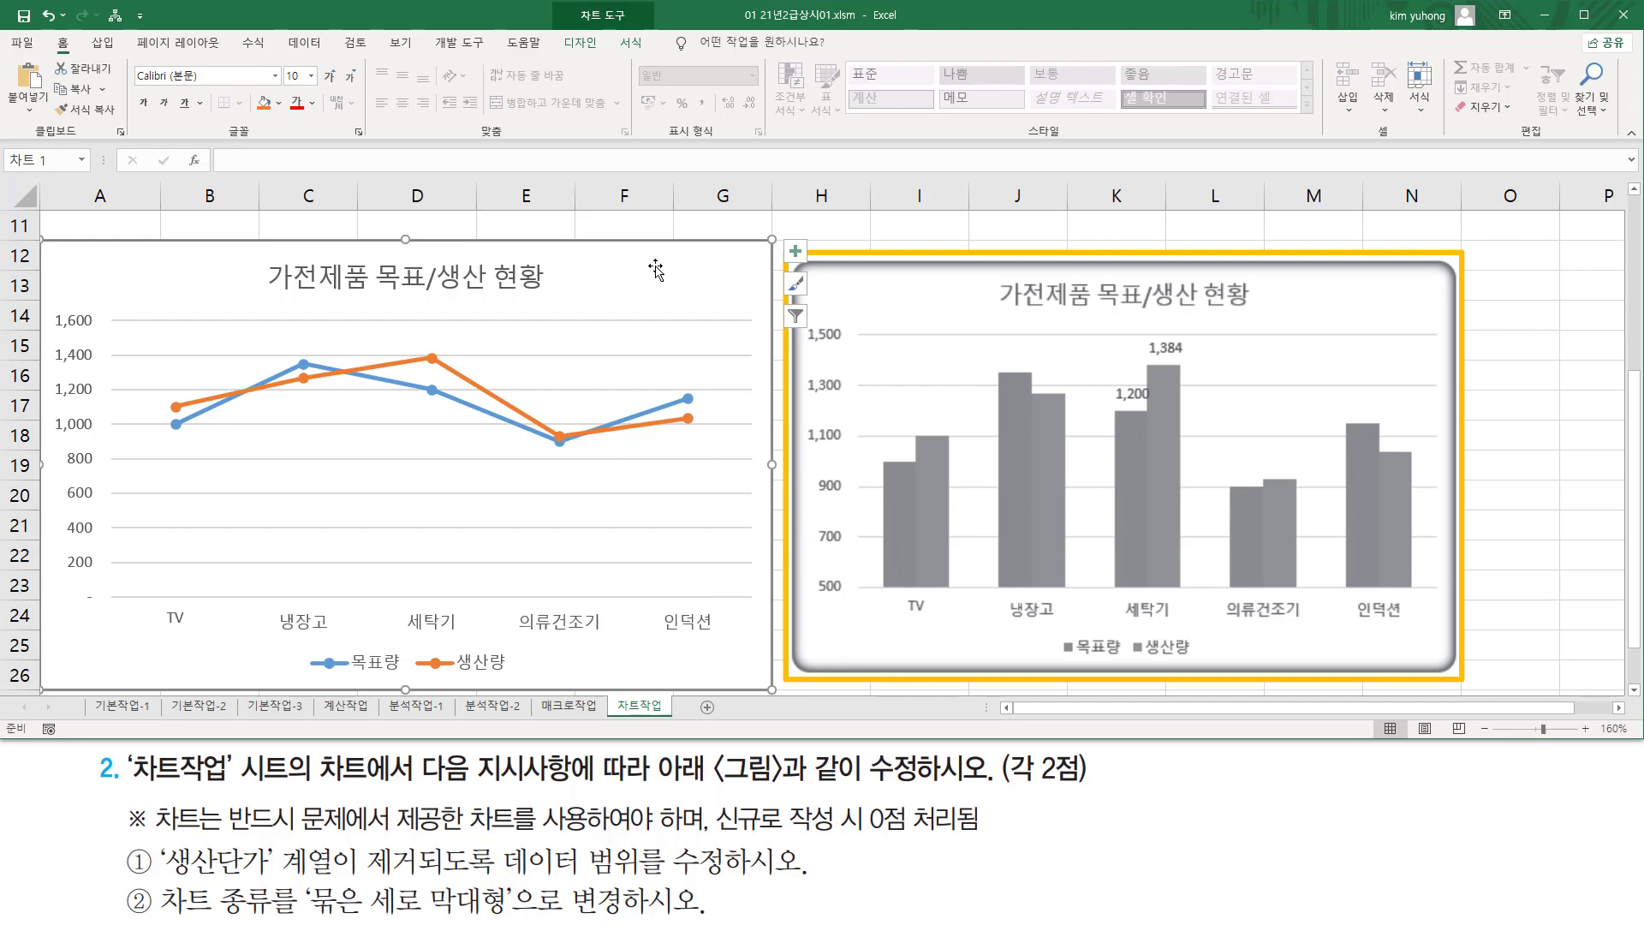
Change the chart type from line to clustered column (묶은 세로 막대형)
drag(581, 254, 726, 298)
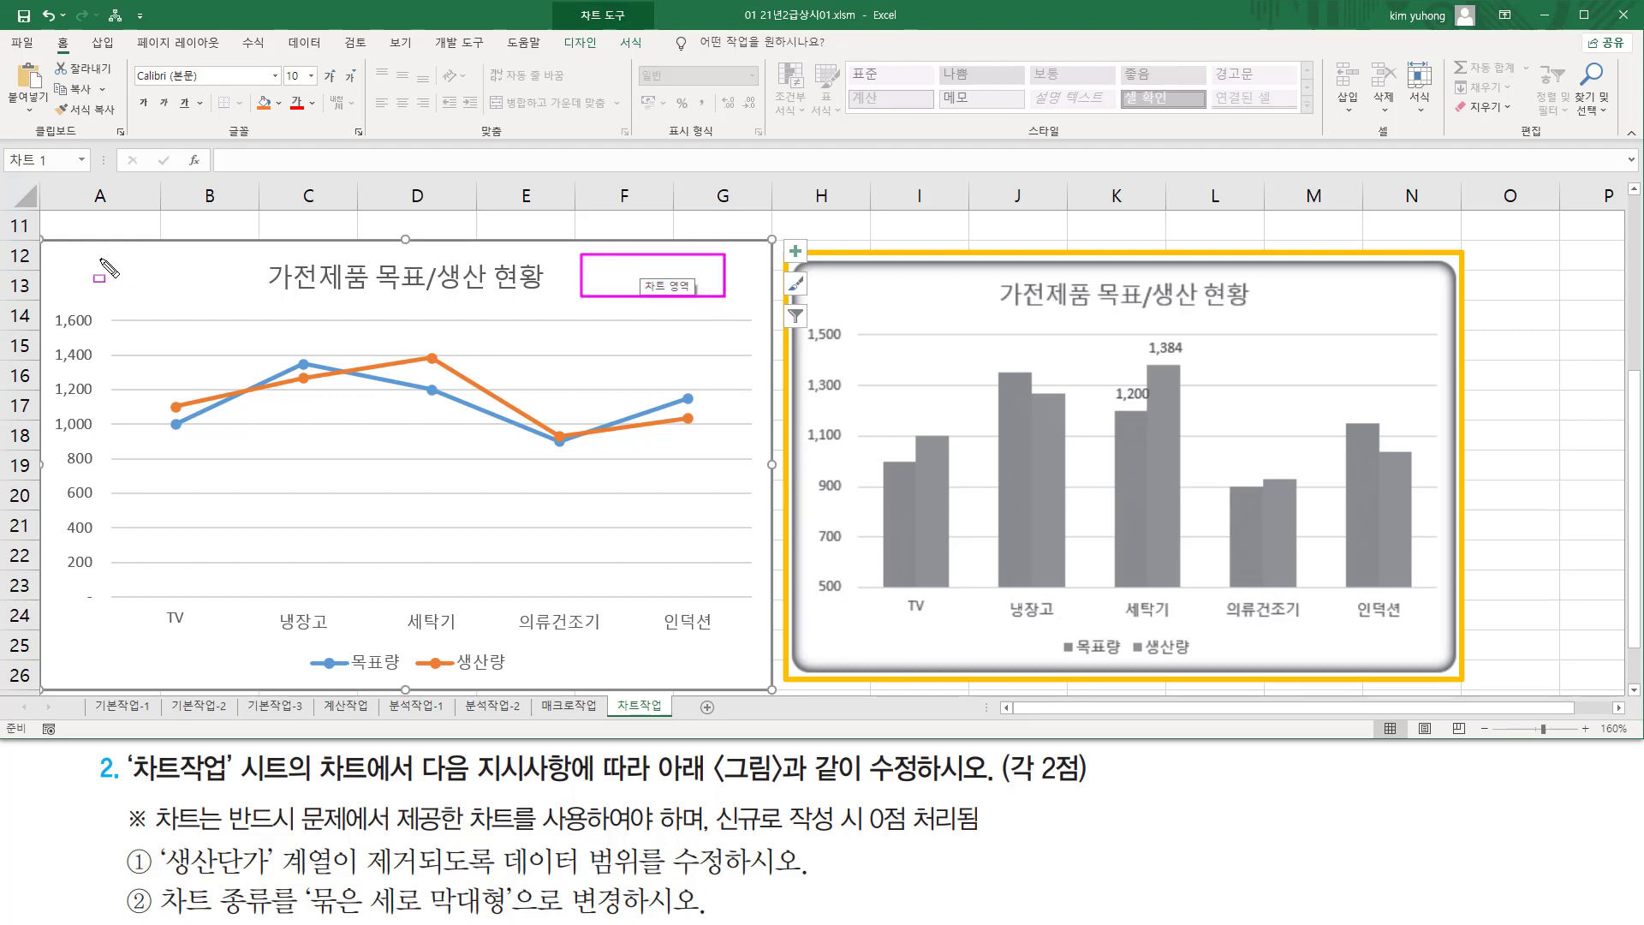
drag(89, 259, 213, 292)
key(Escape)
right_click(633, 272)
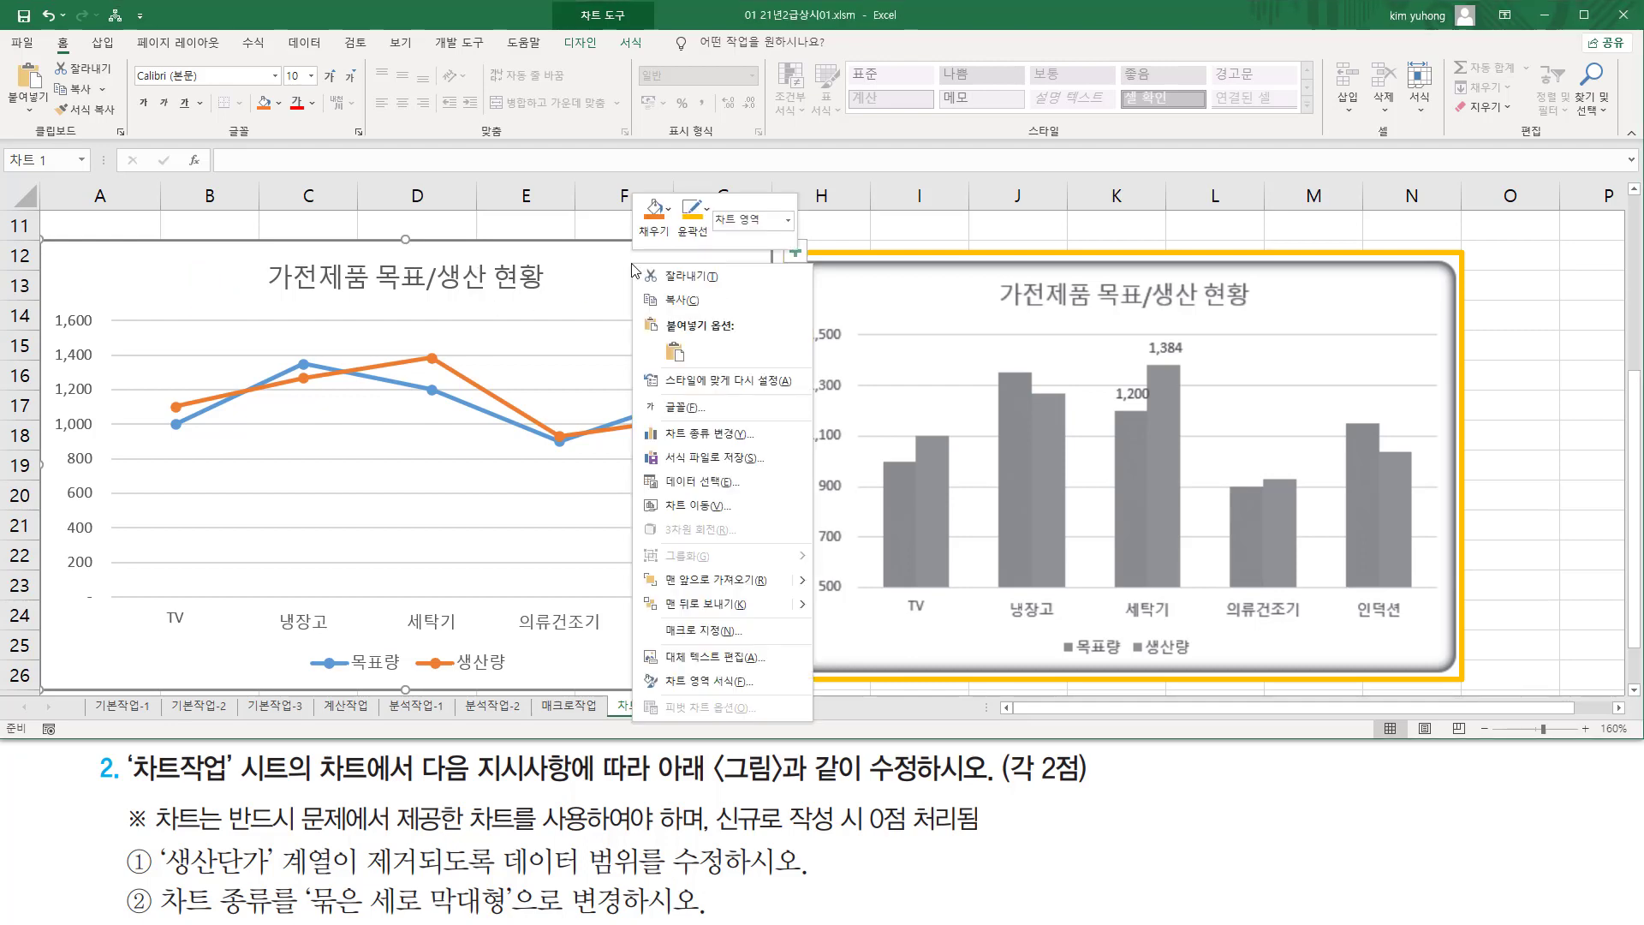
click(700, 436)
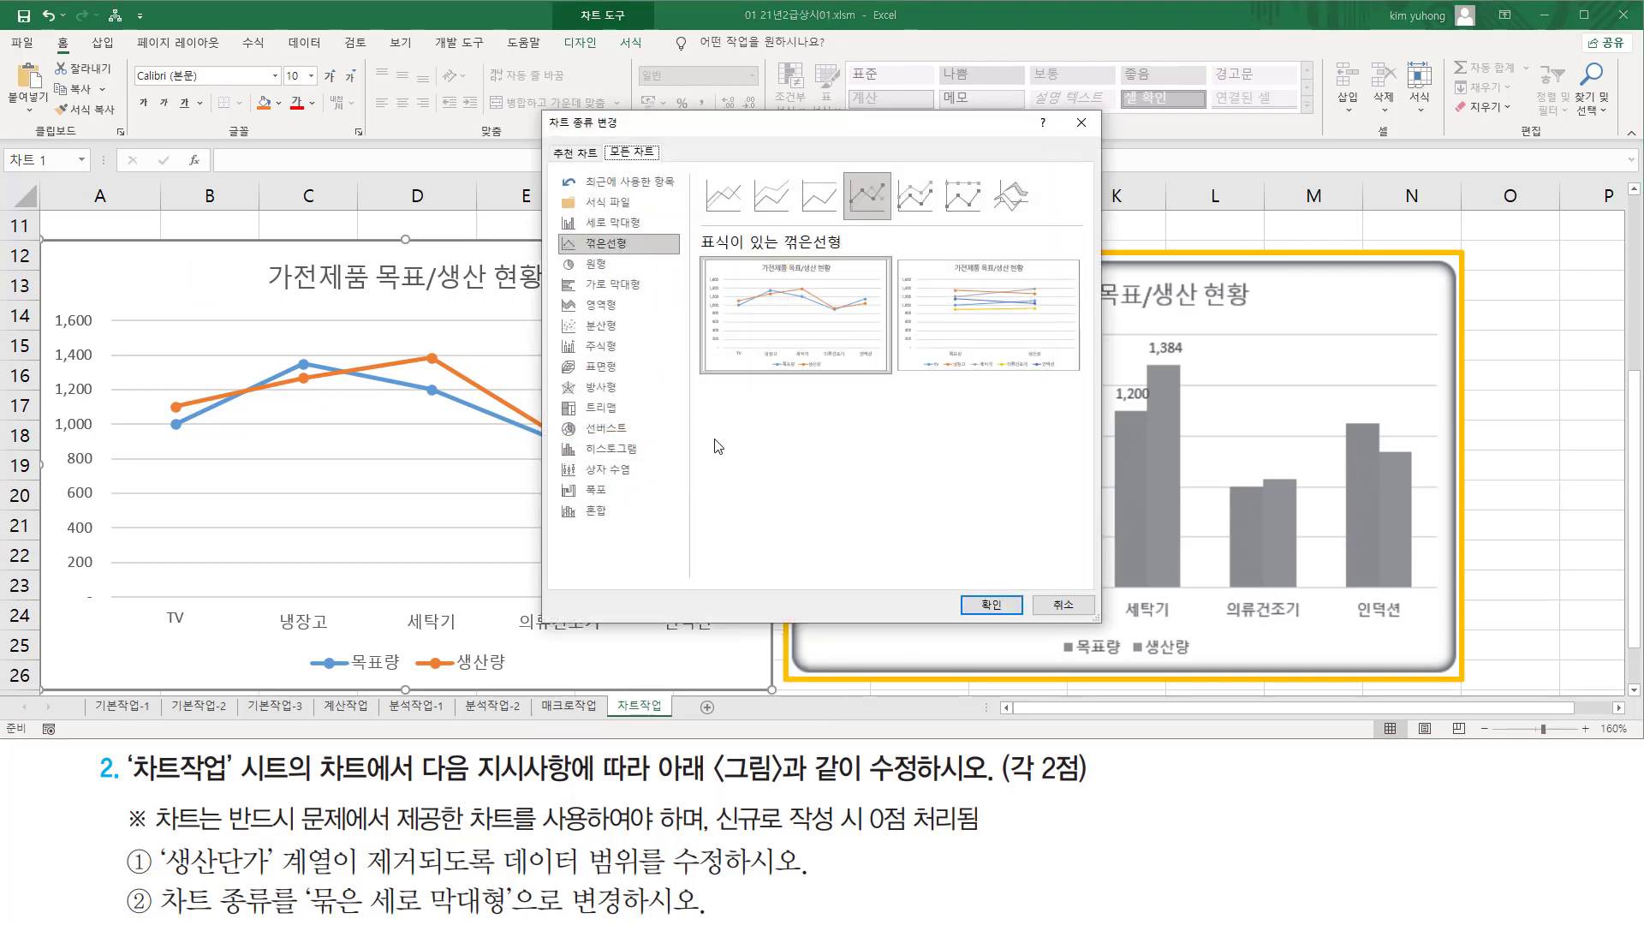
drag(304, 876, 511, 921)
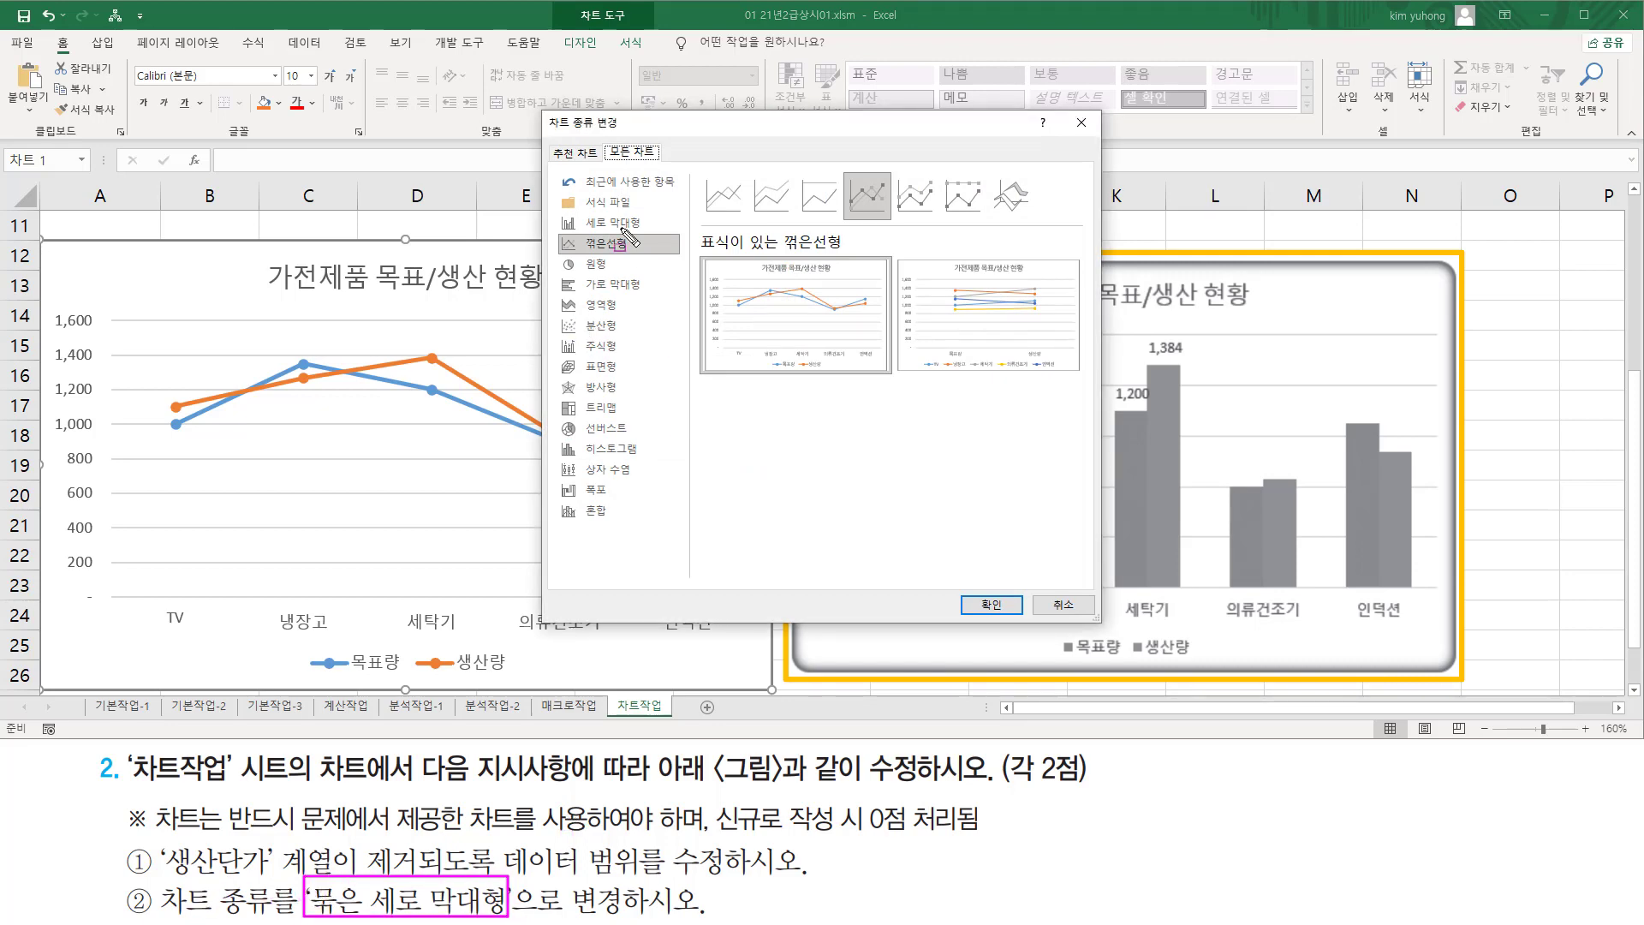
drag(581, 208, 651, 232)
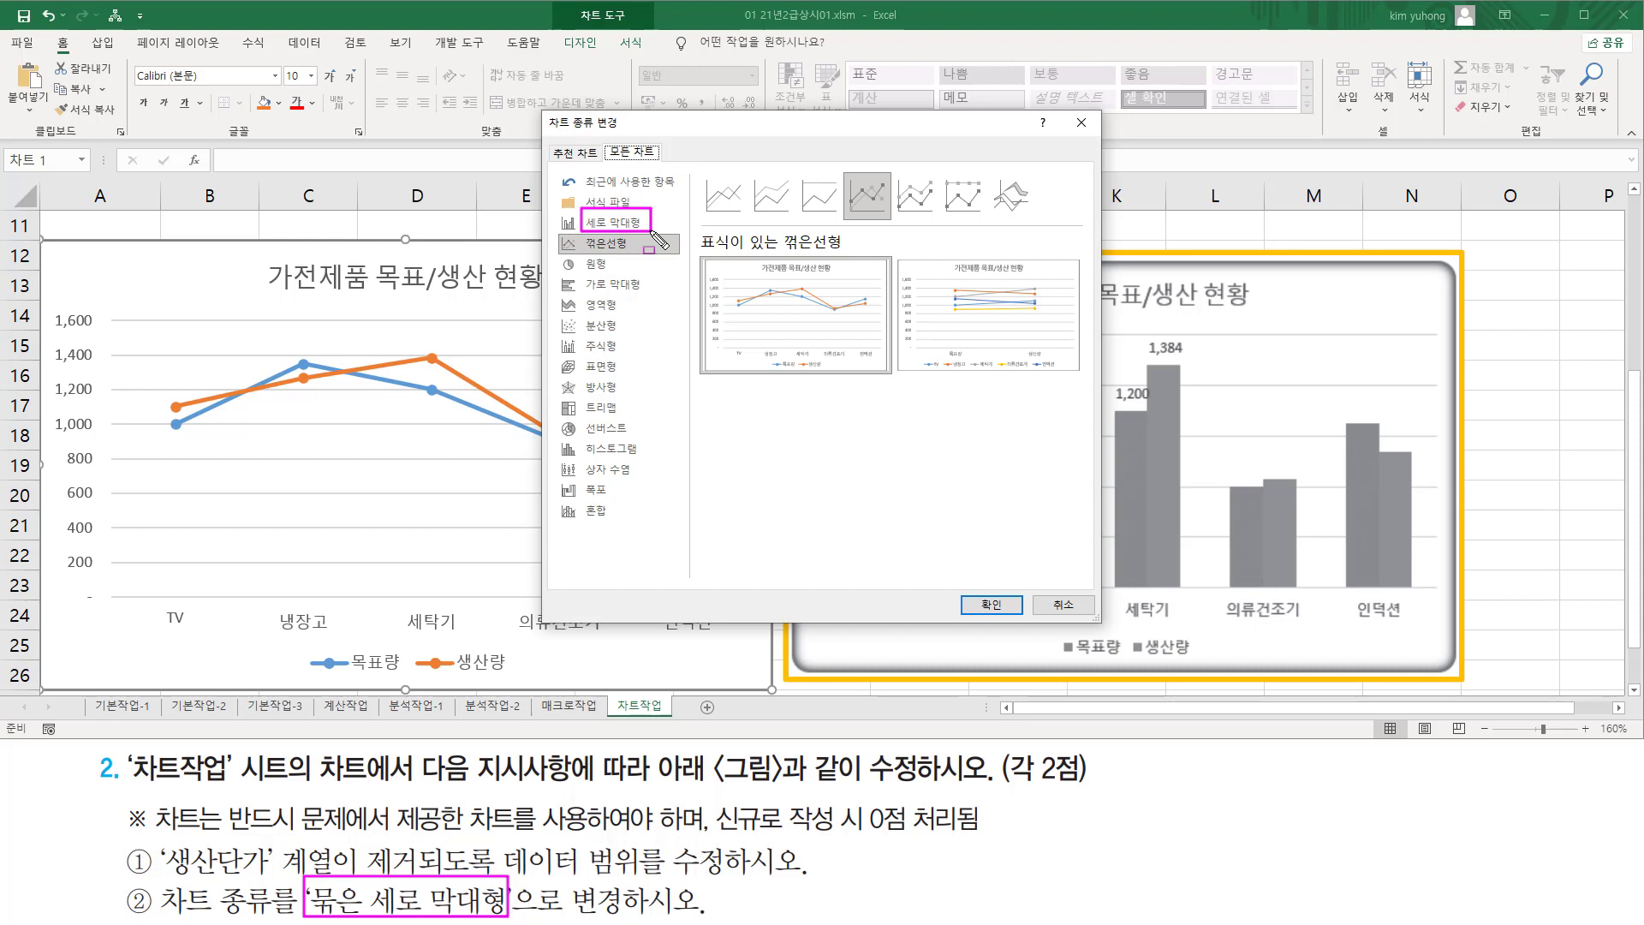
click(612, 224)
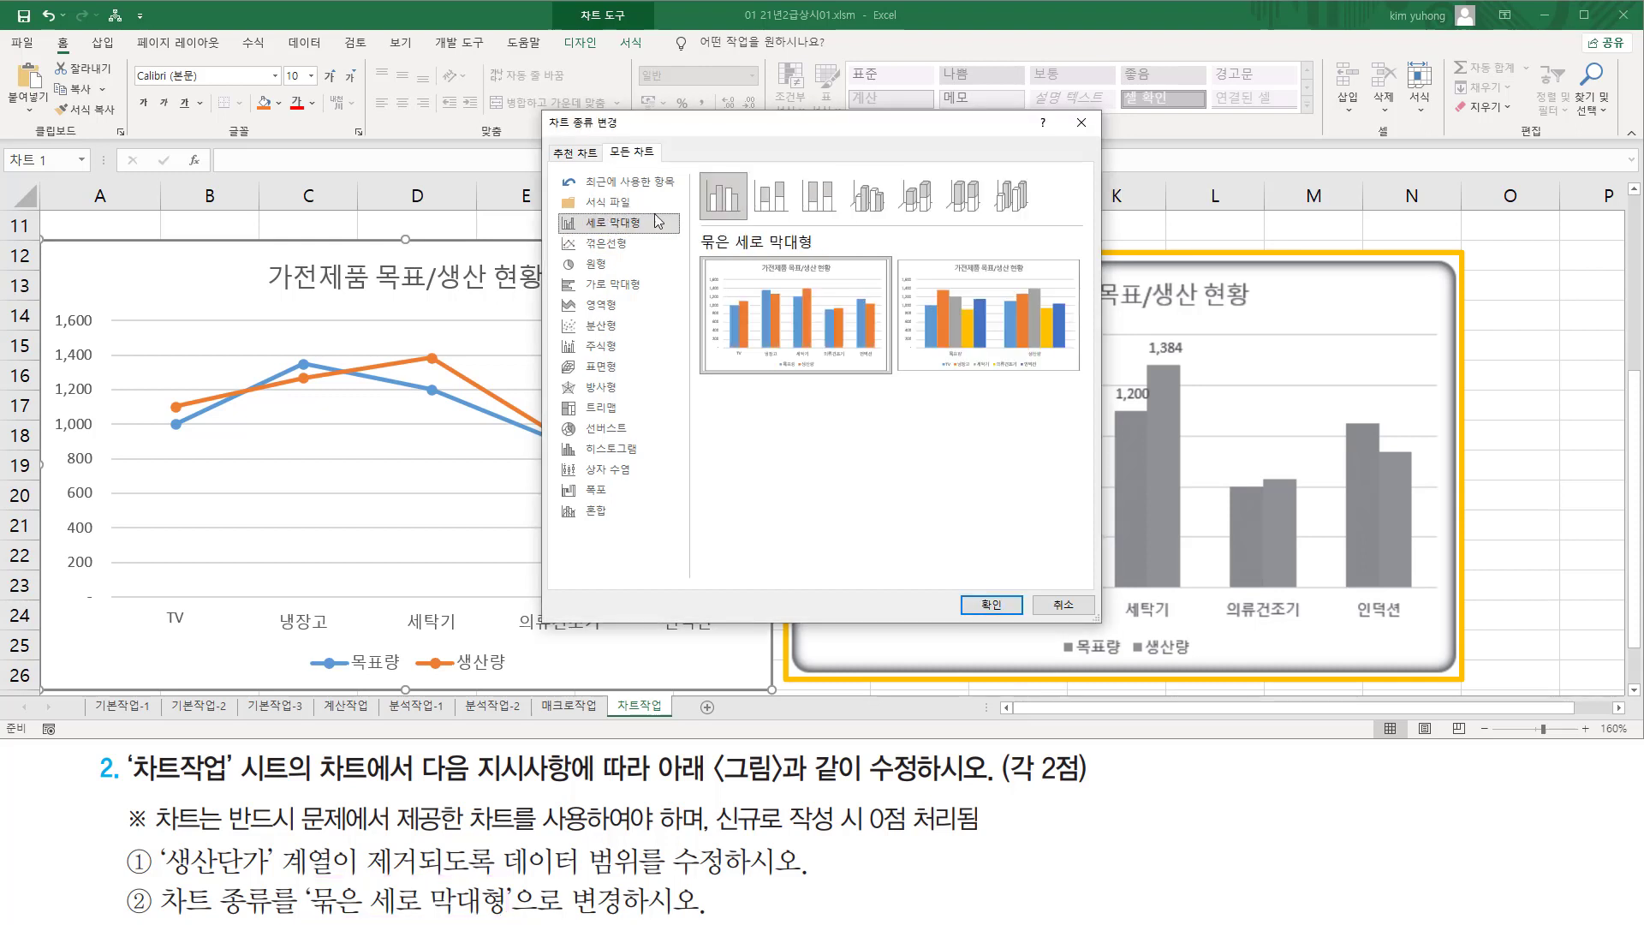
drag(700, 167, 745, 220)
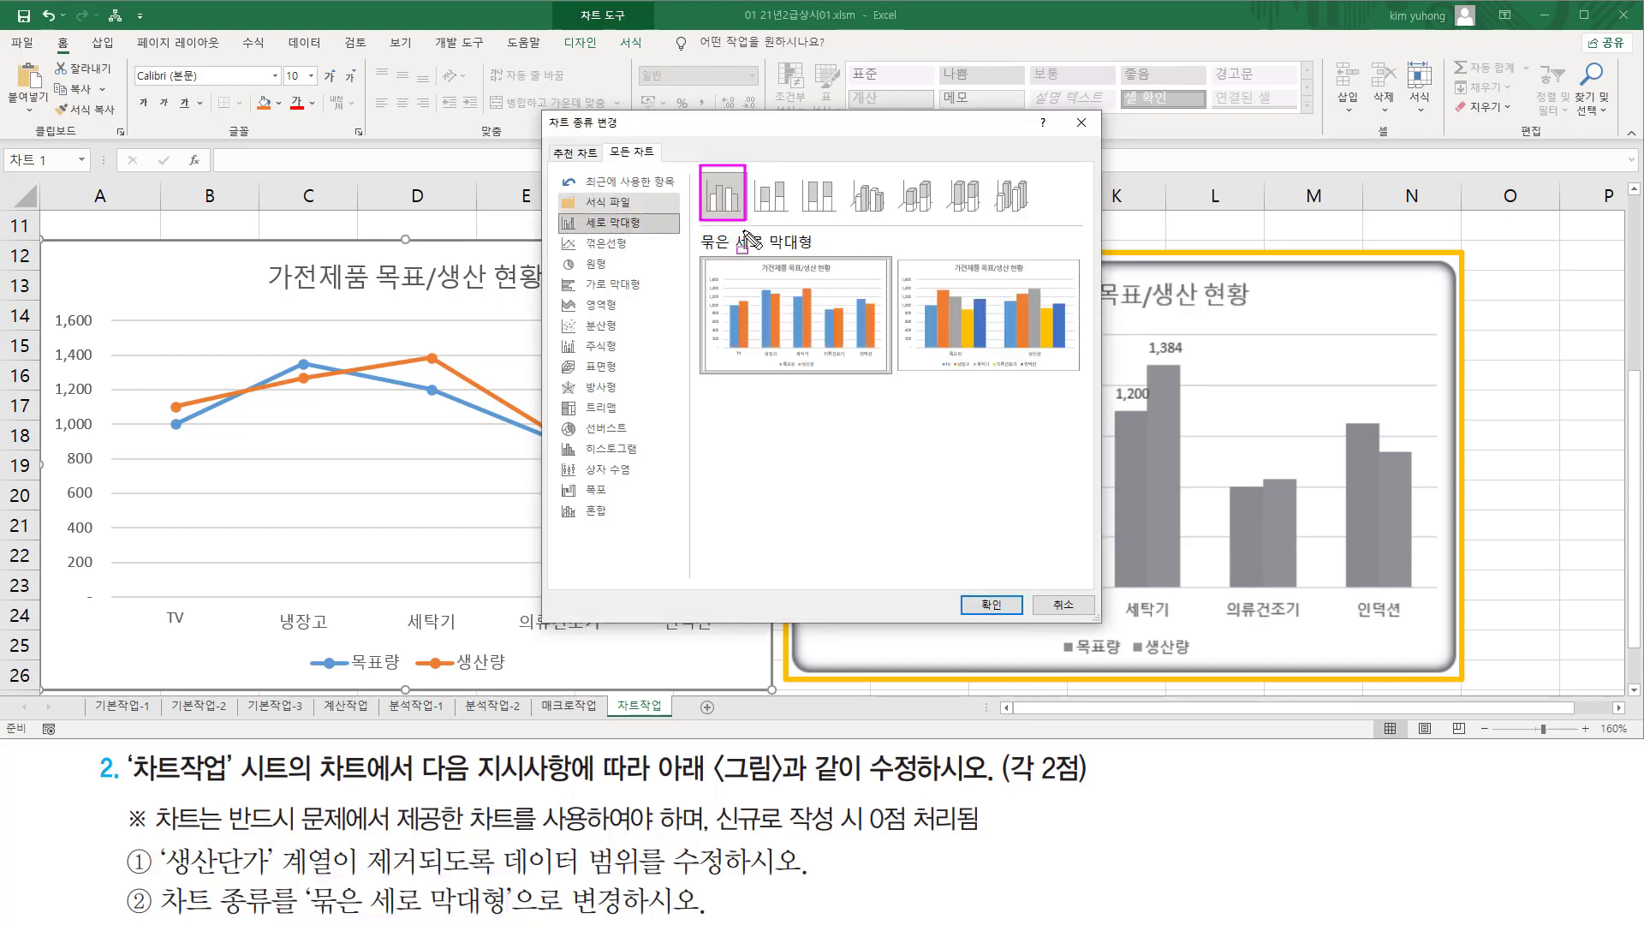
click(726, 205)
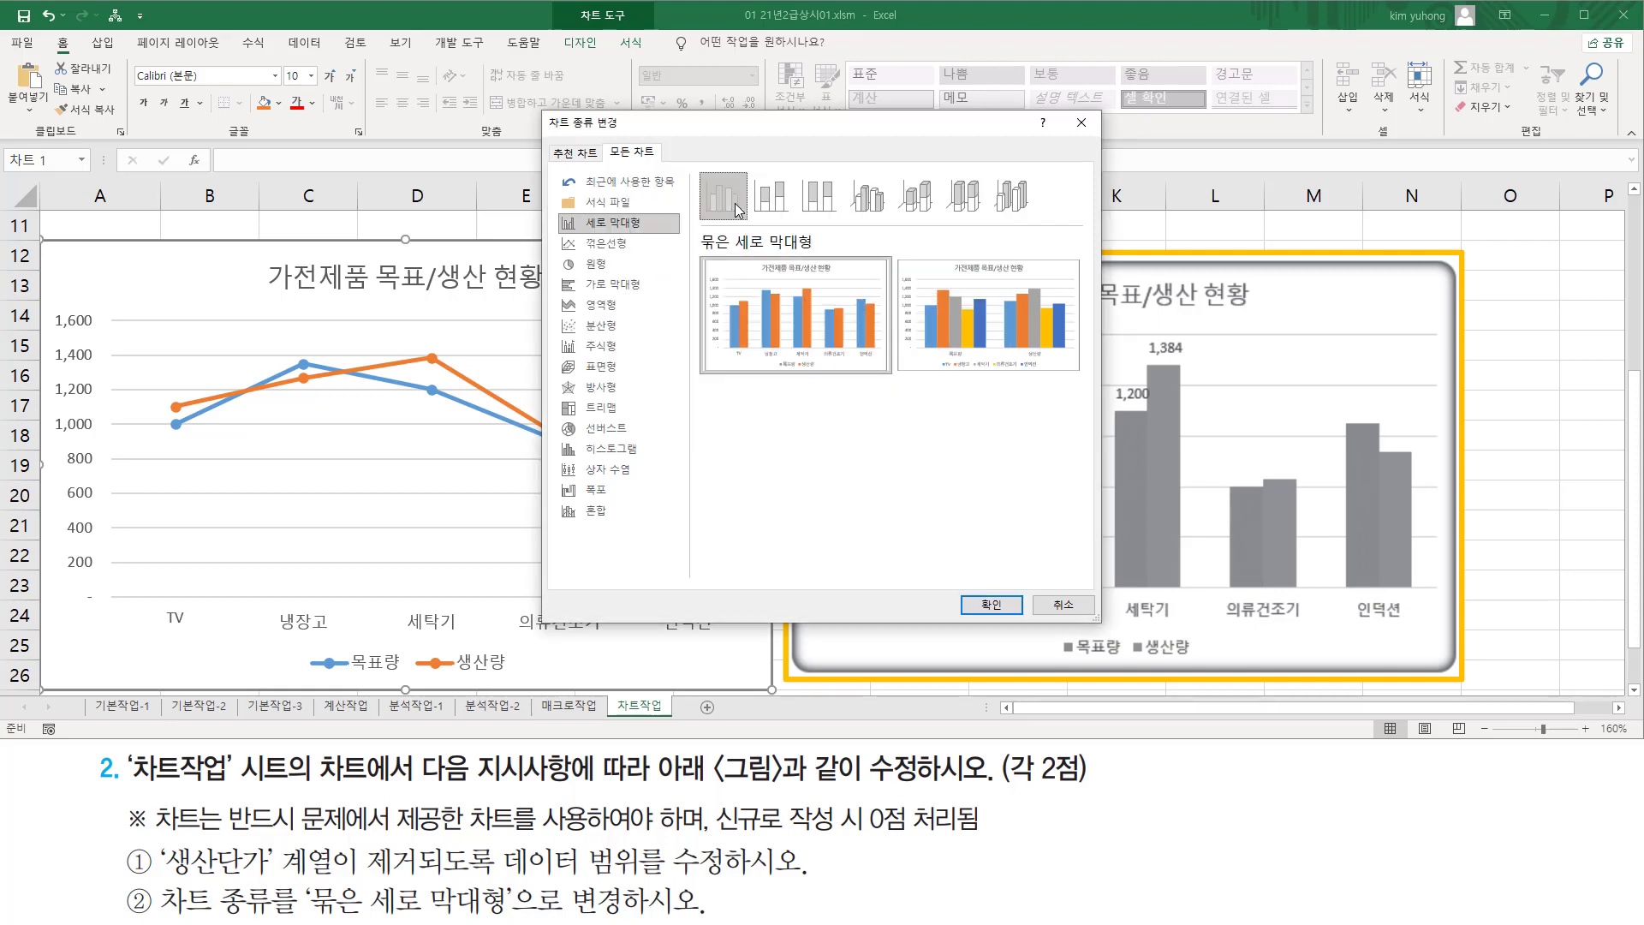
click(986, 604)
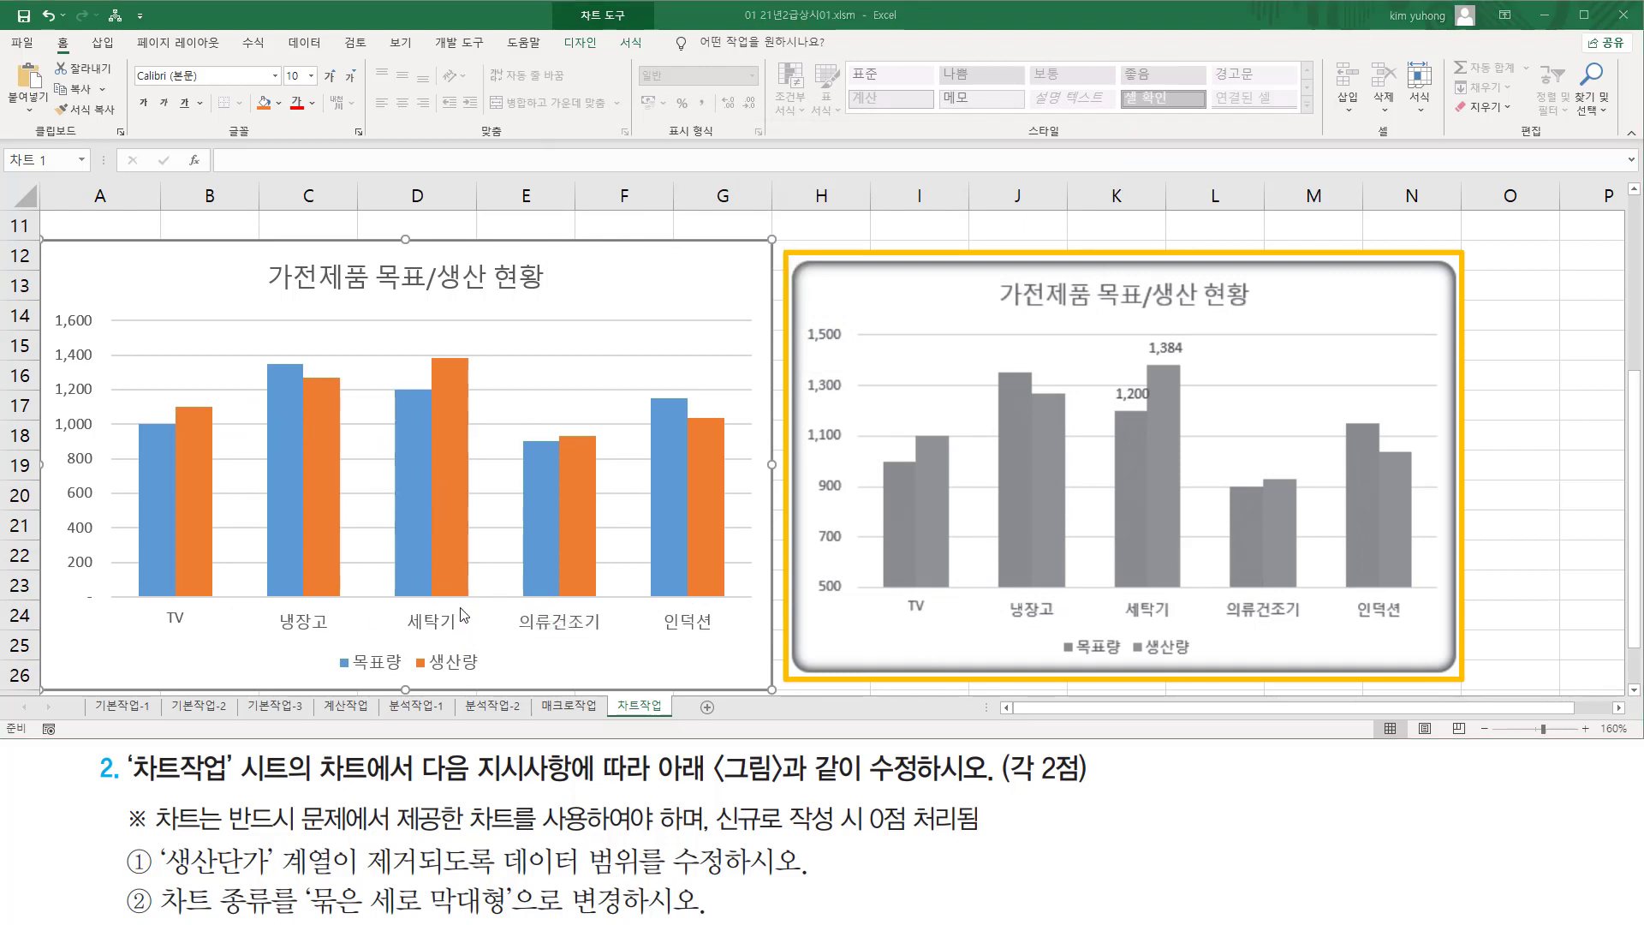
Open the formatting options of the chart's vertical value axis and set the minimum bound to 500
drag(576, 738, 576, 801)
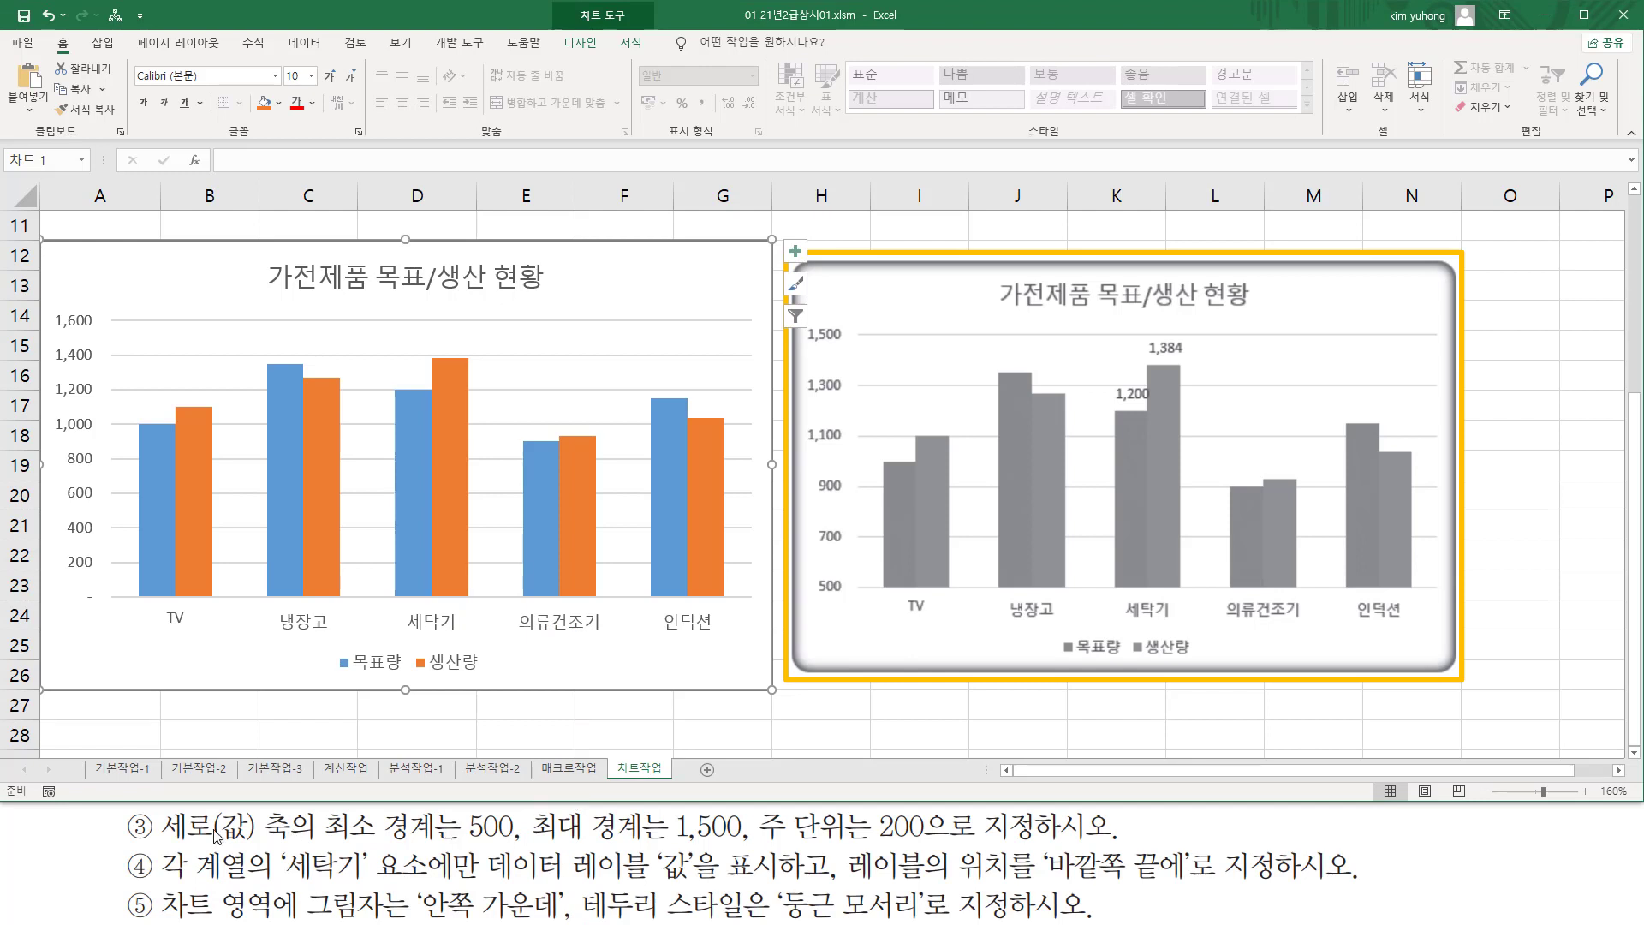
mouse_move(159, 843)
mouse_down()
mouse_move(501, 863)
mouse_move(548, 846)
mouse_move(752, 848)
mouse_up()
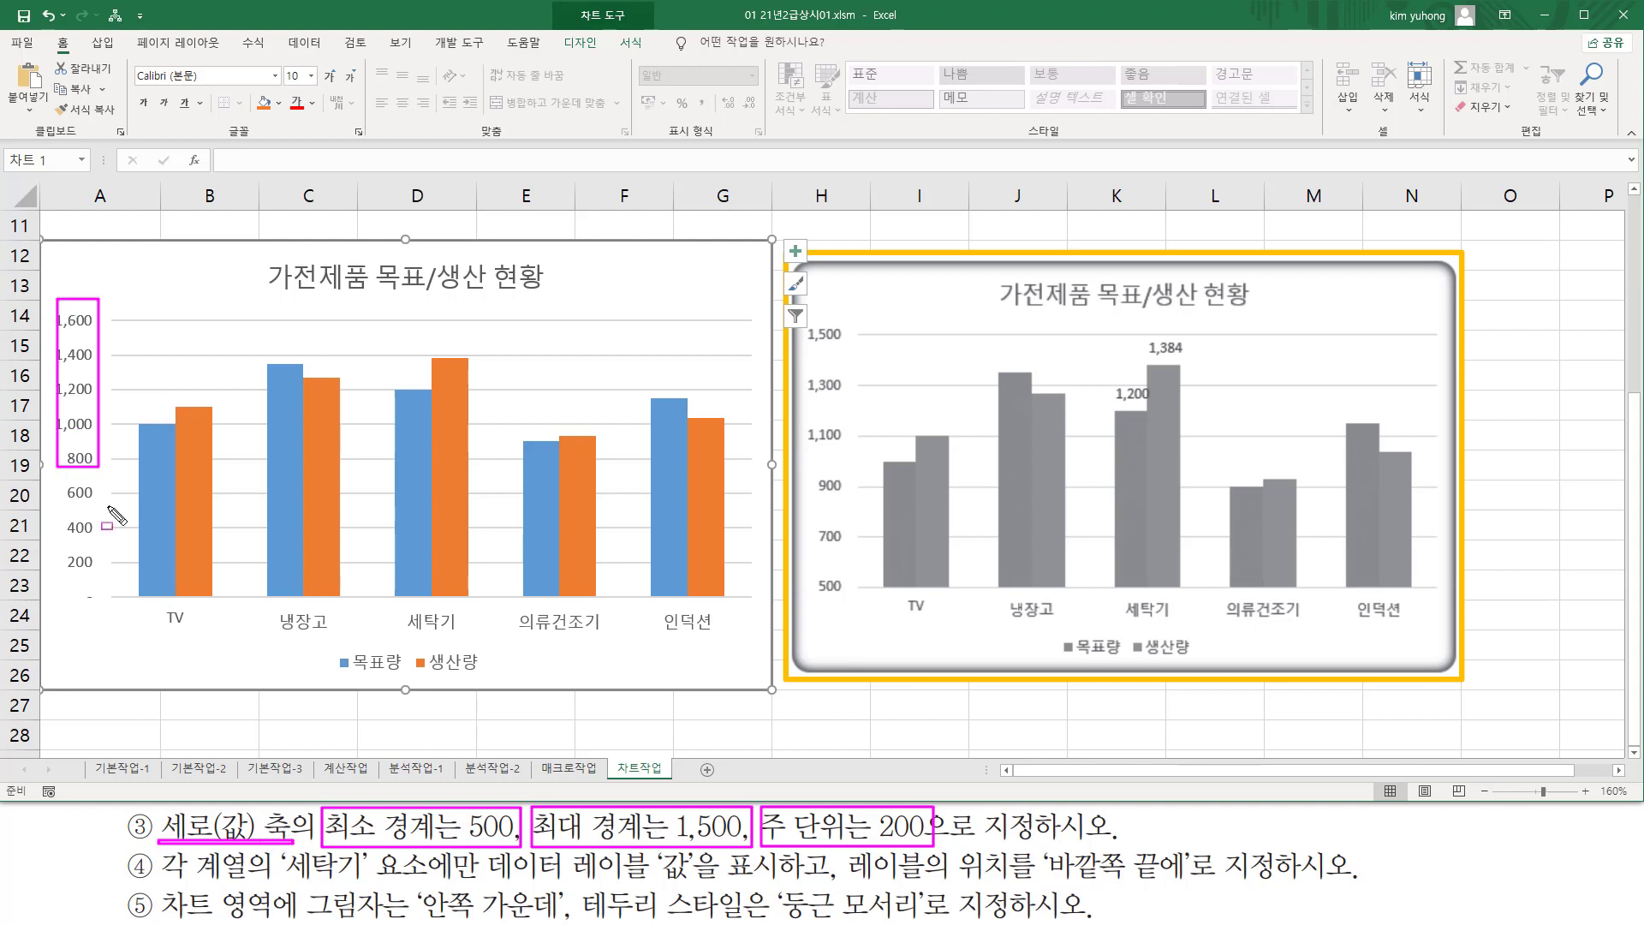
click(75, 359)
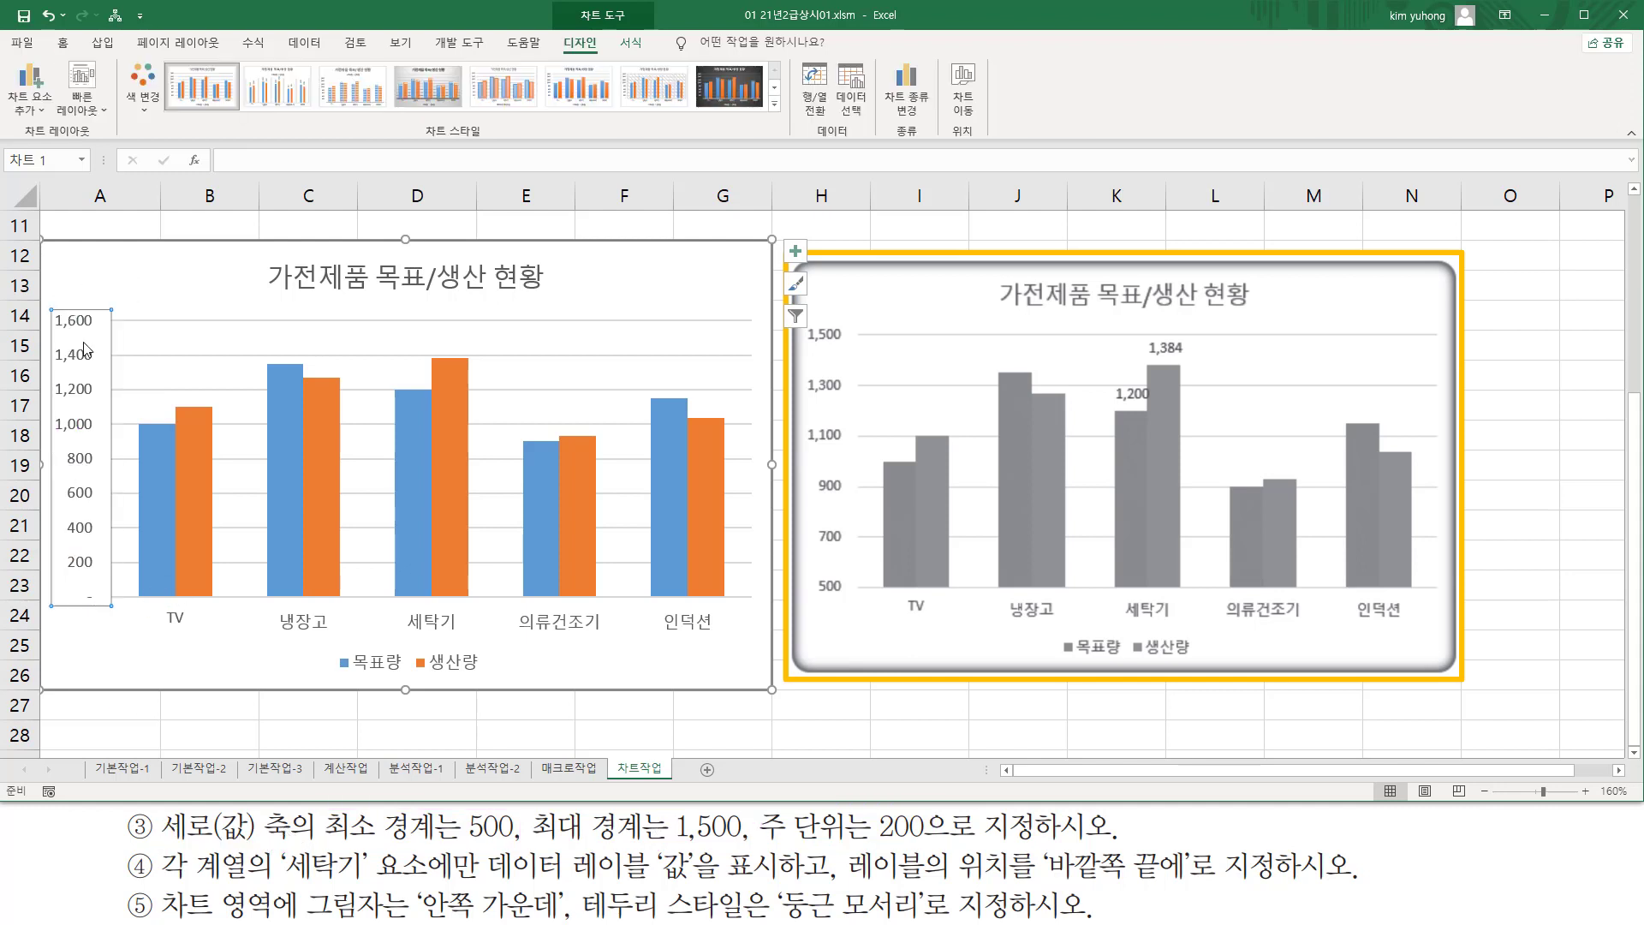
double_click(86, 349)
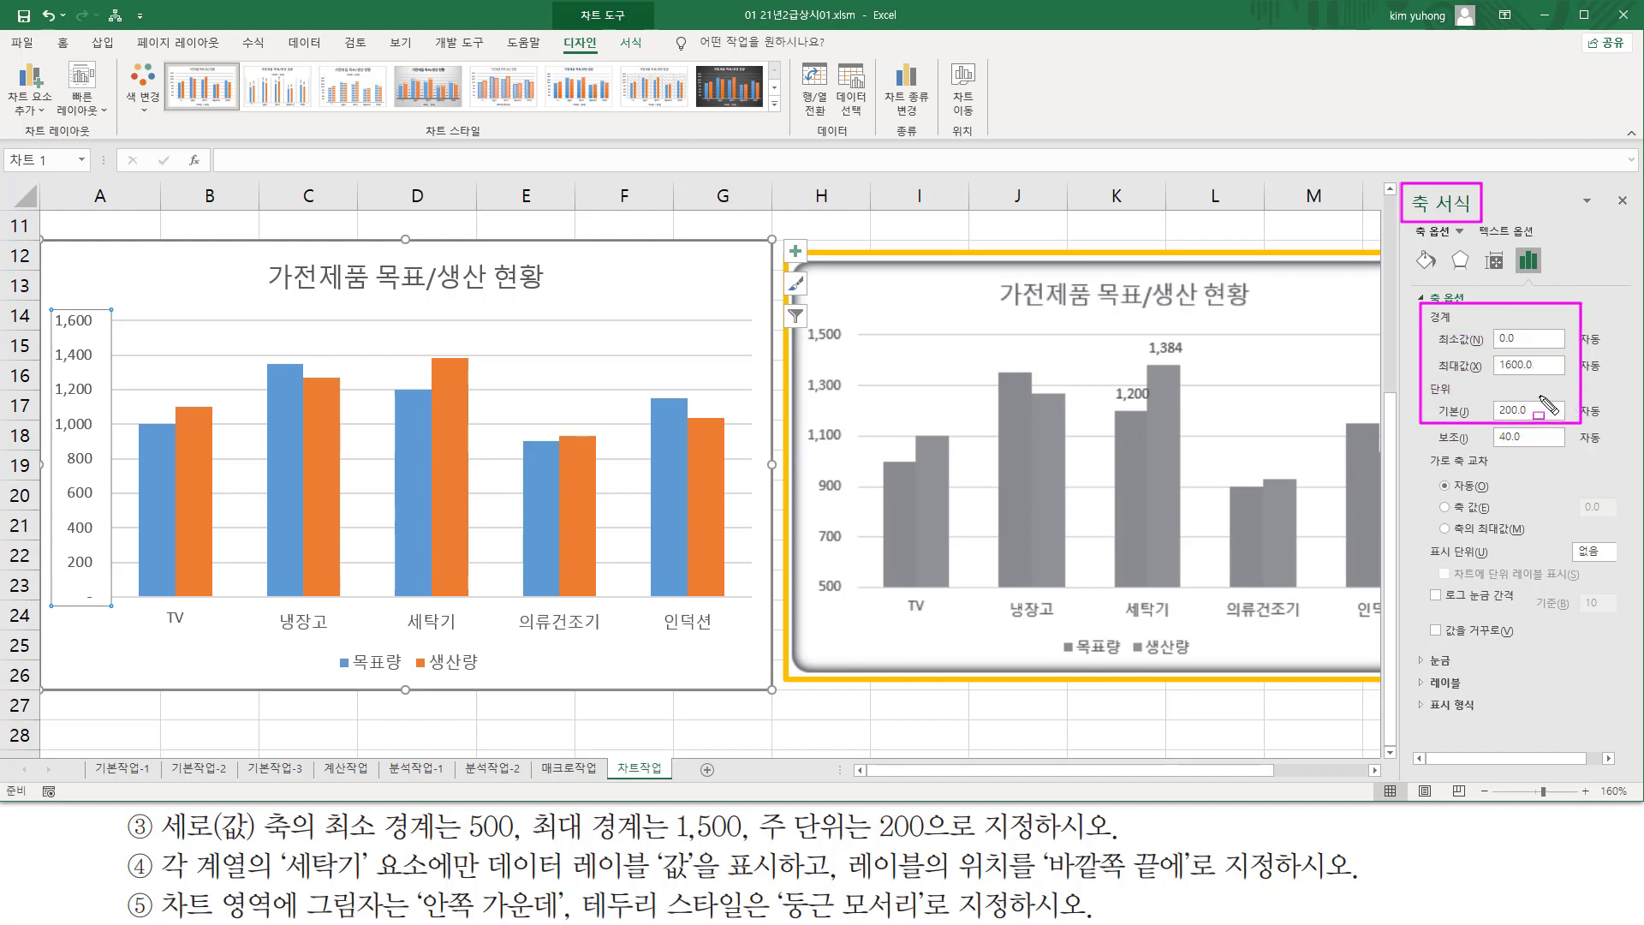
click(1532, 341)
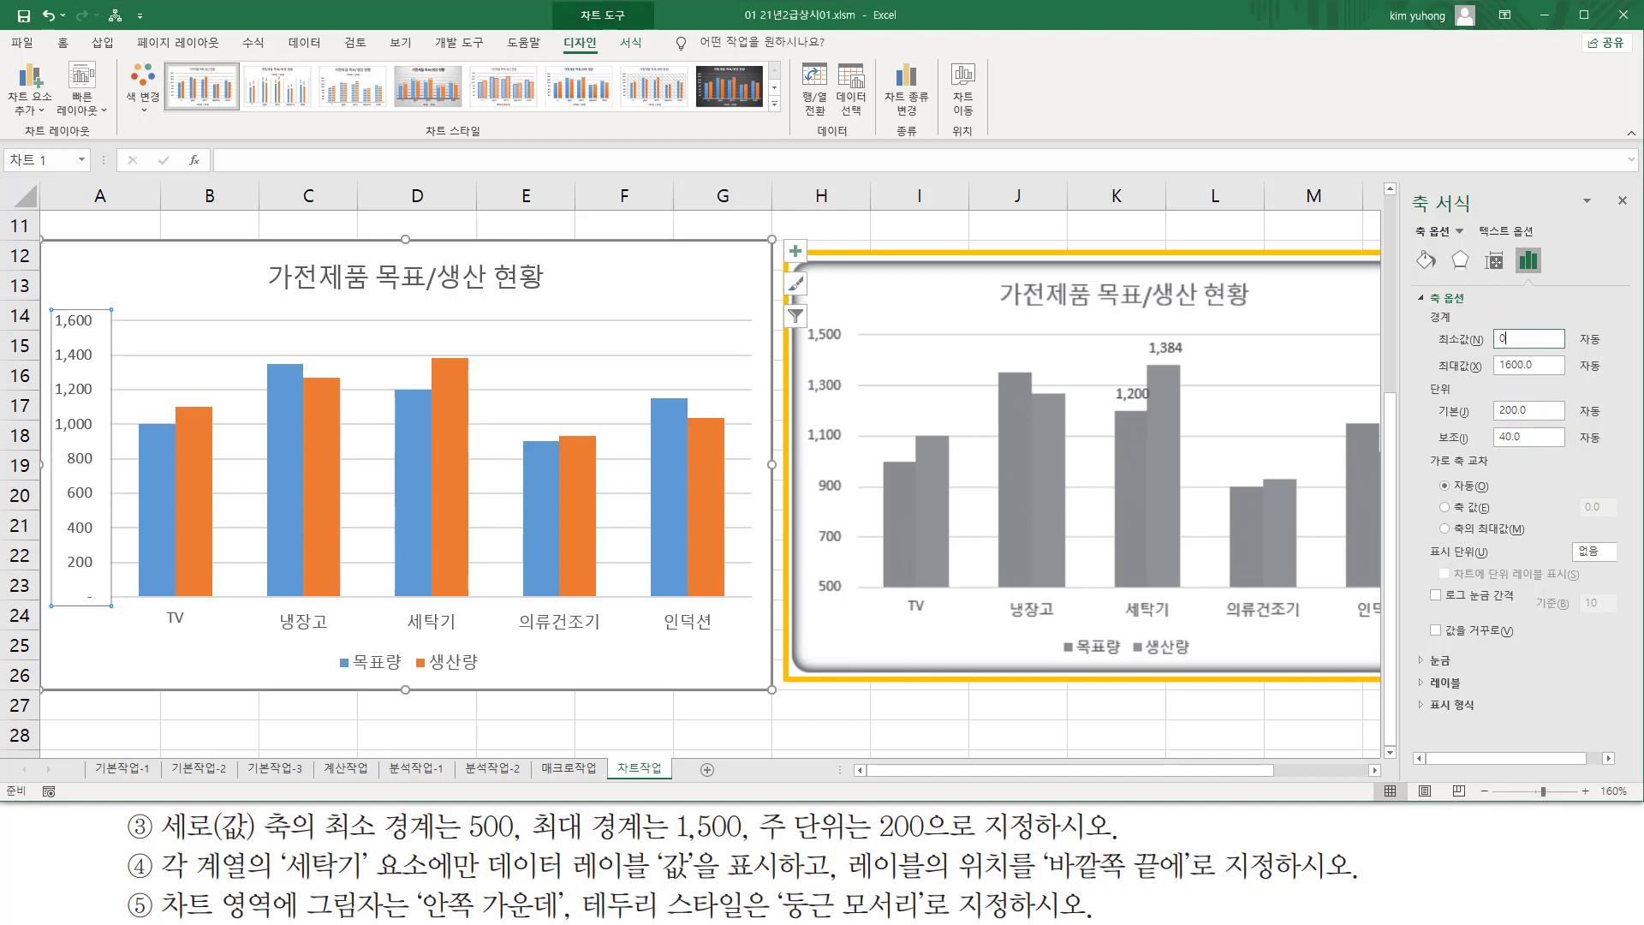
key(Return)
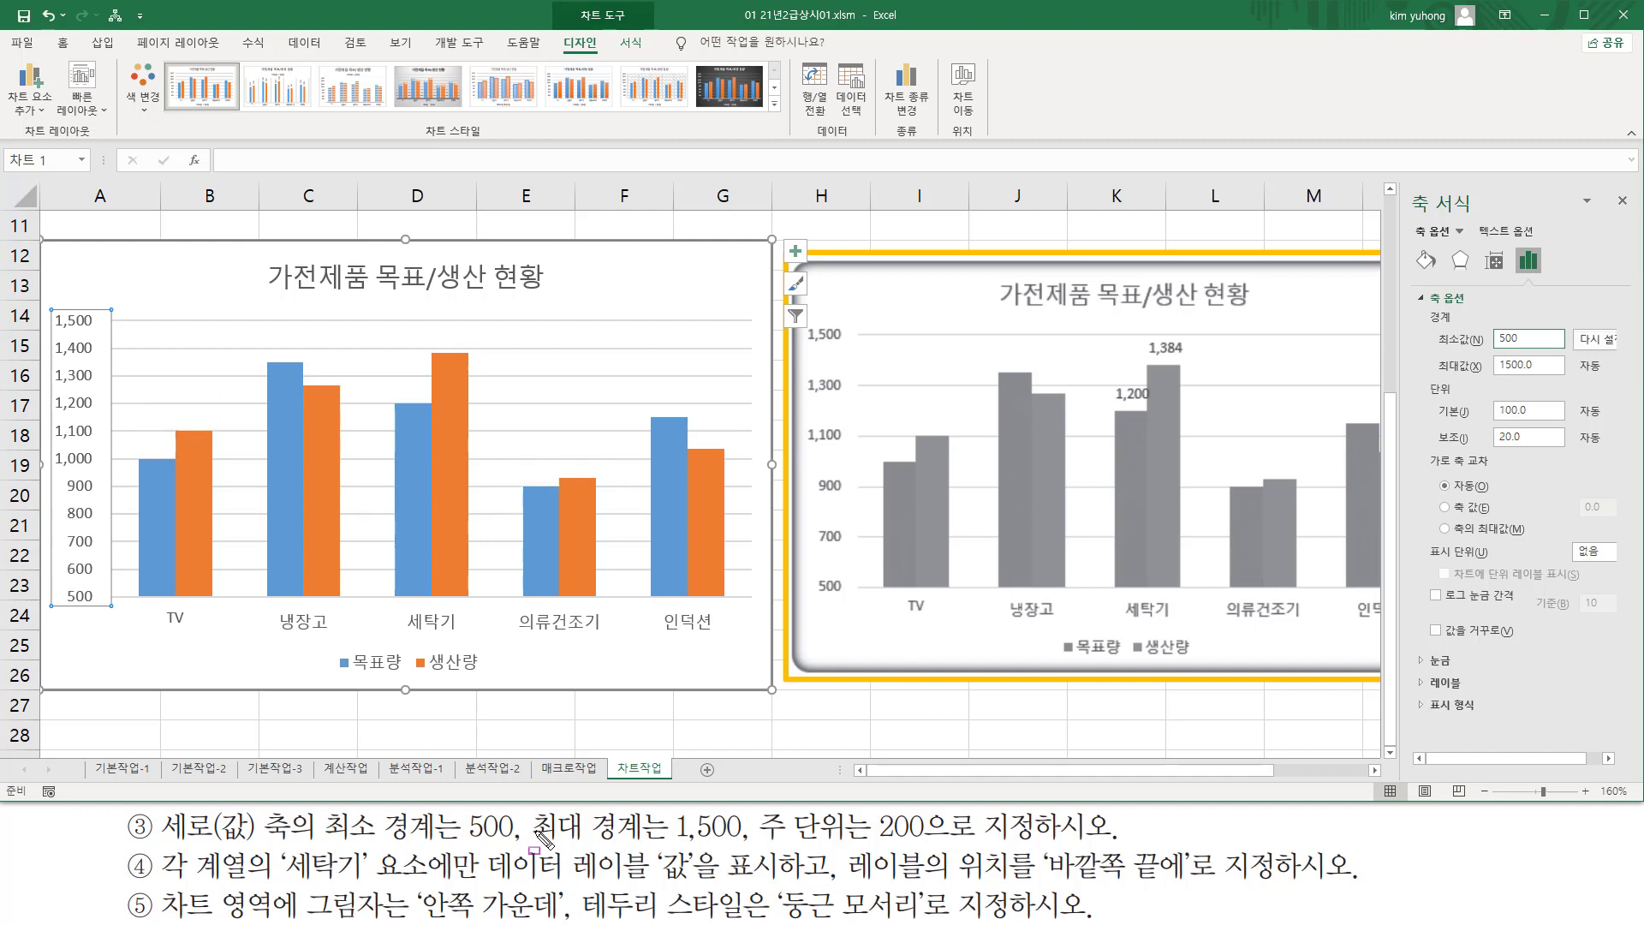
Set the vertical value axis's maximum bound to 1500
drag(539, 860, 758, 861)
key(Escape)
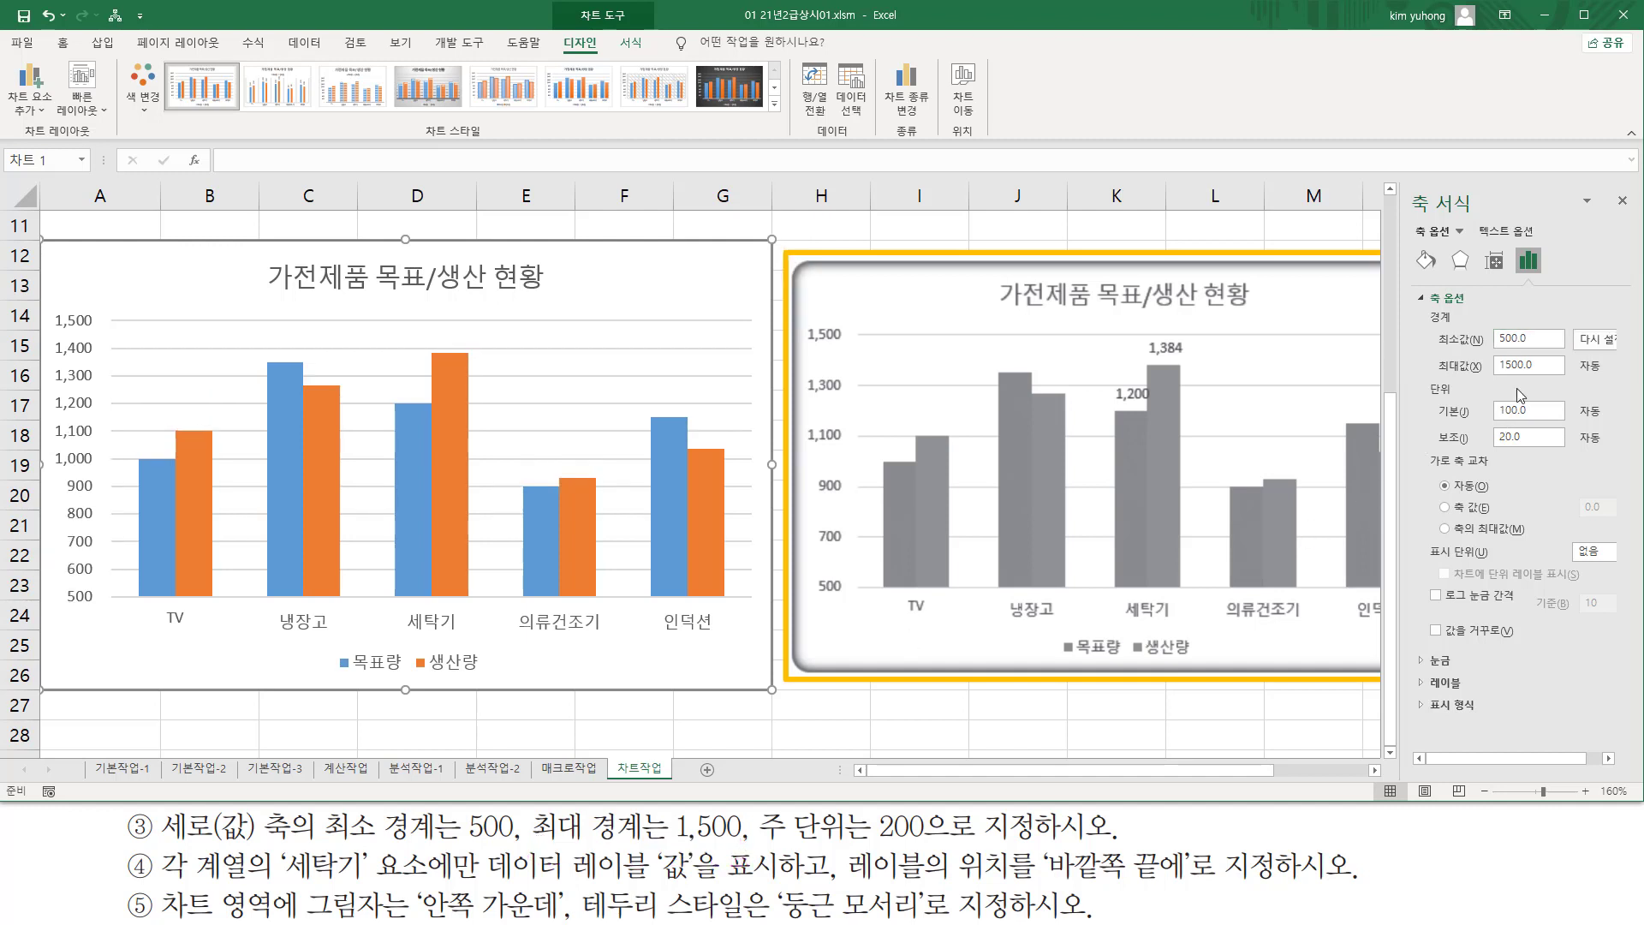
click(1500, 369)
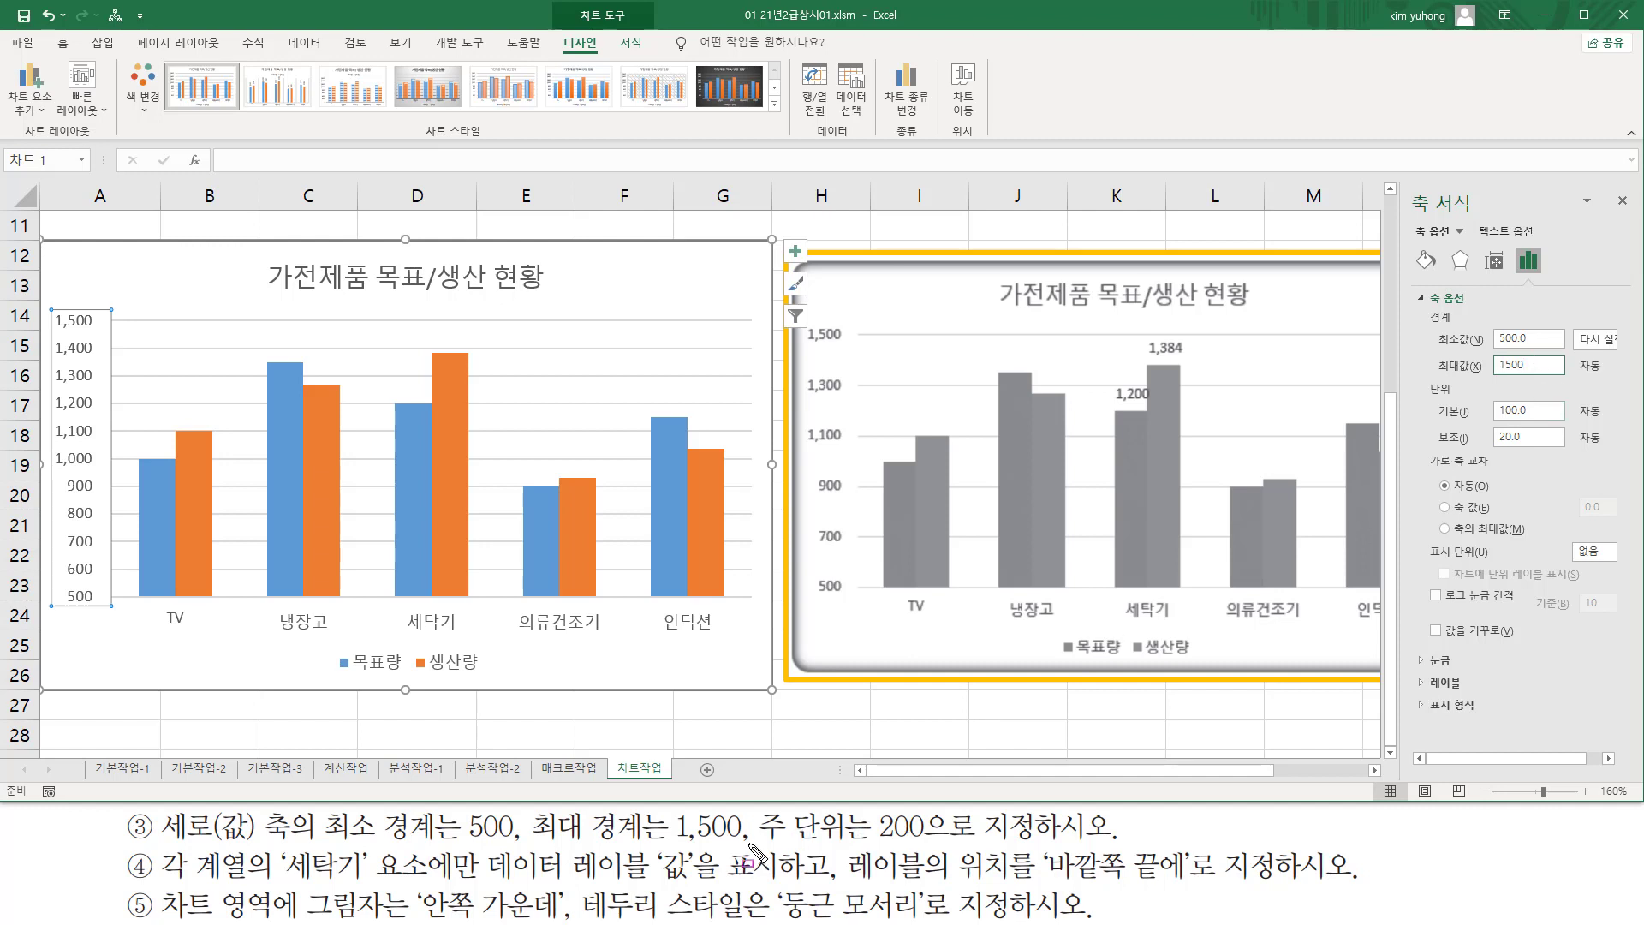
Set the vertical value axis's major unit to 200 and close the axis formatting options
drag(751, 846, 931, 848)
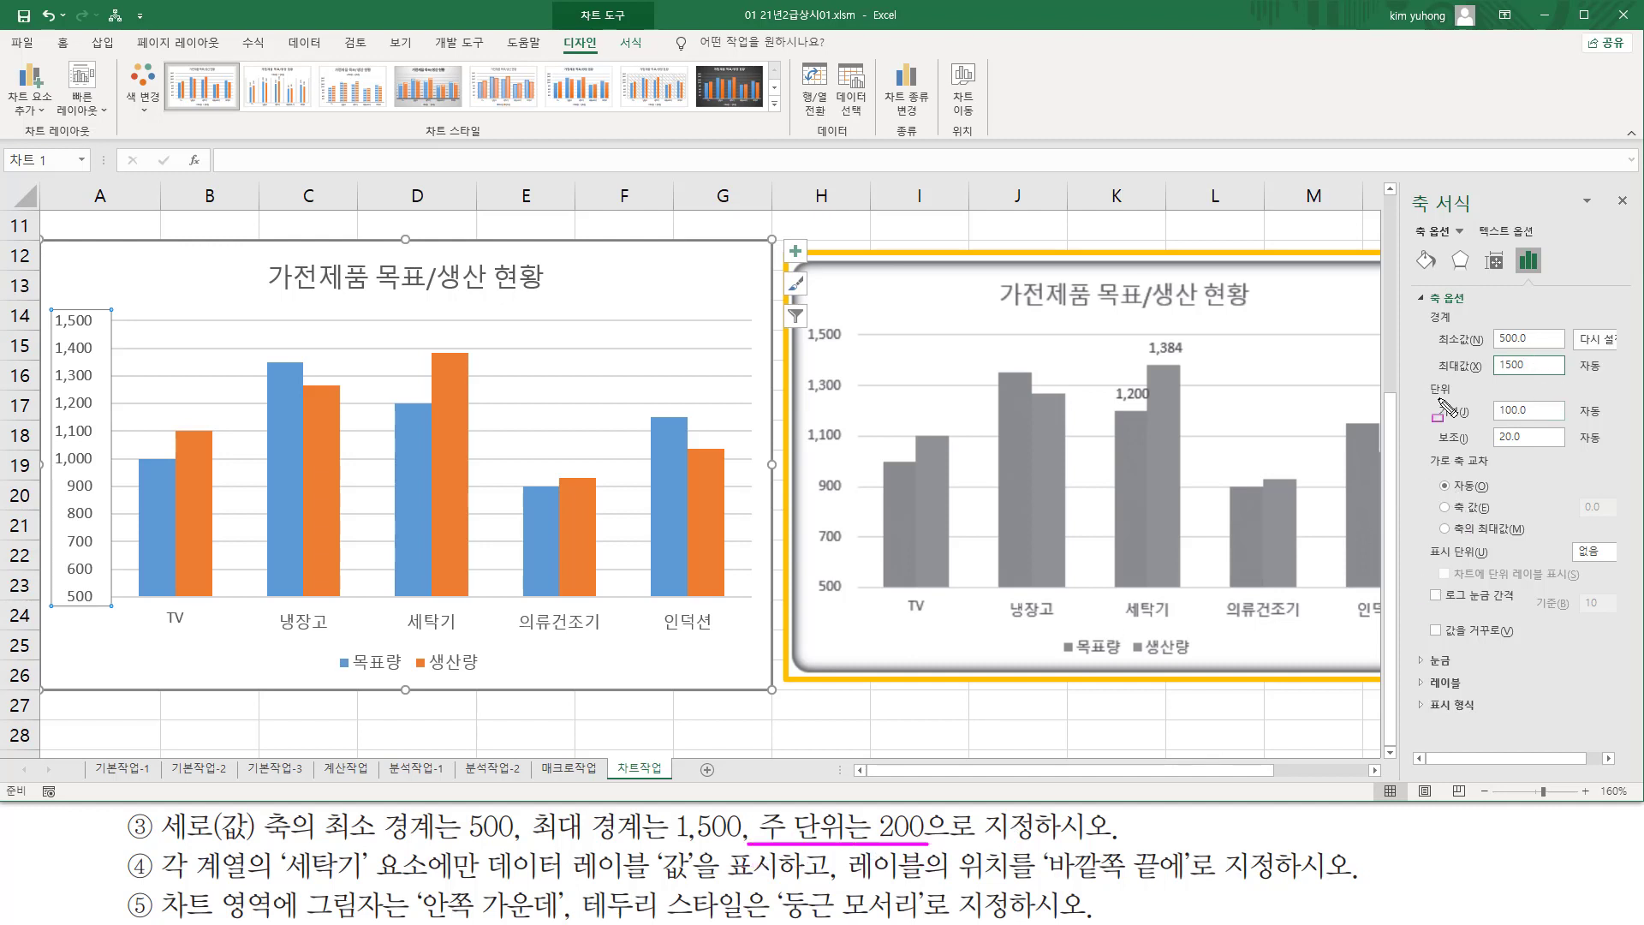
drag(1431, 397, 1539, 423)
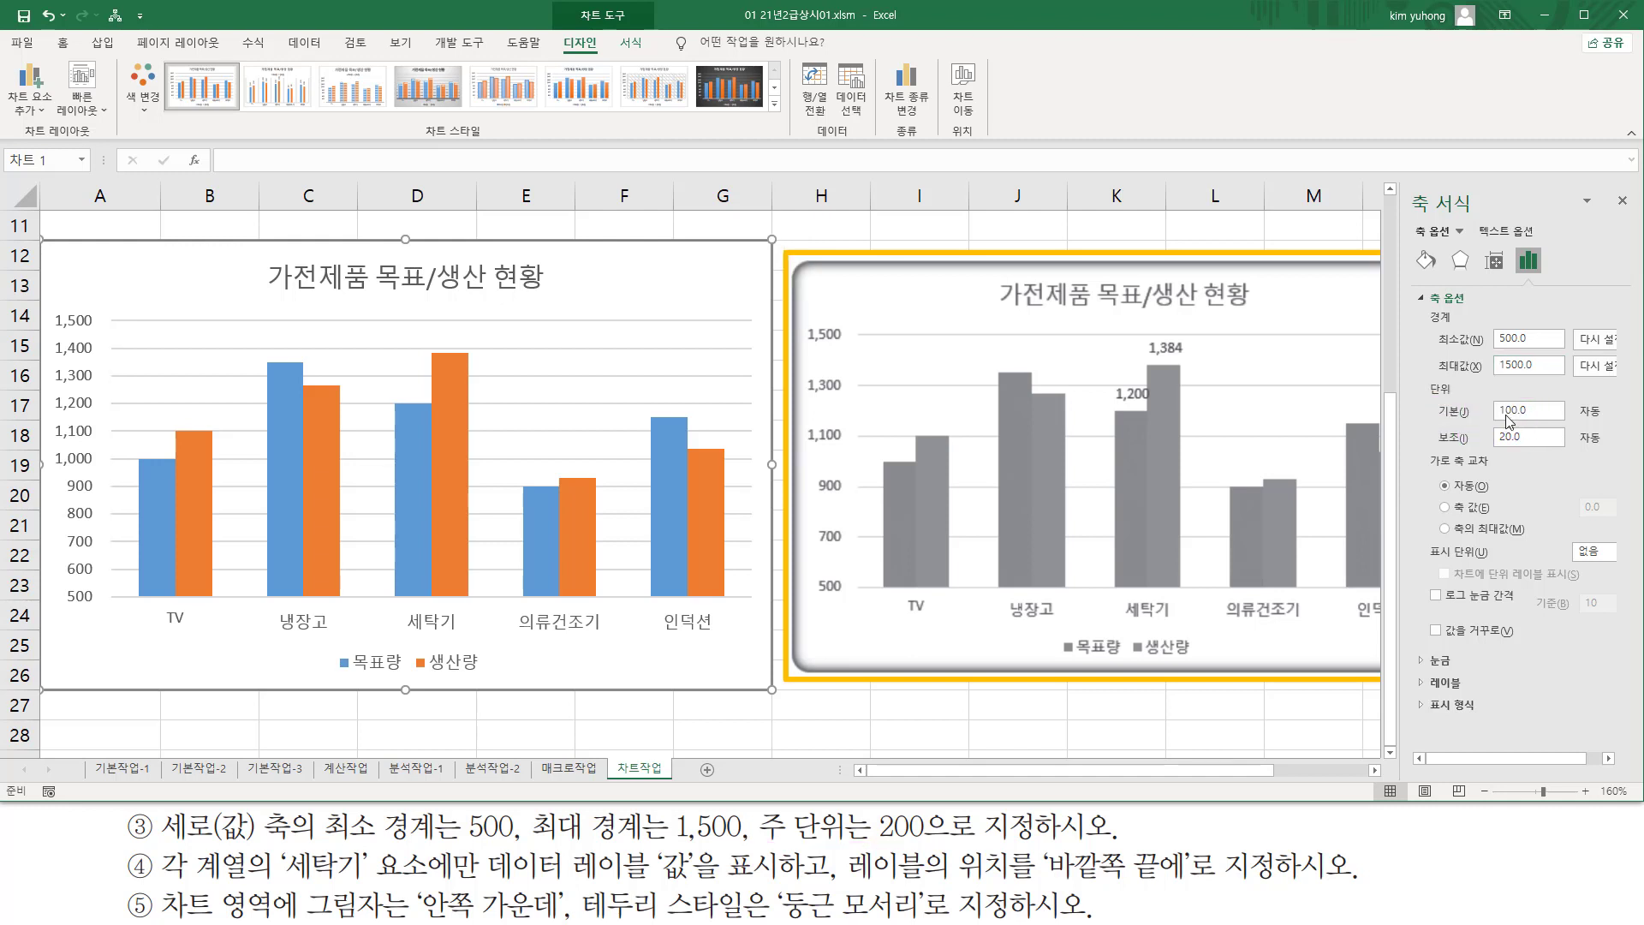
click(1514, 412)
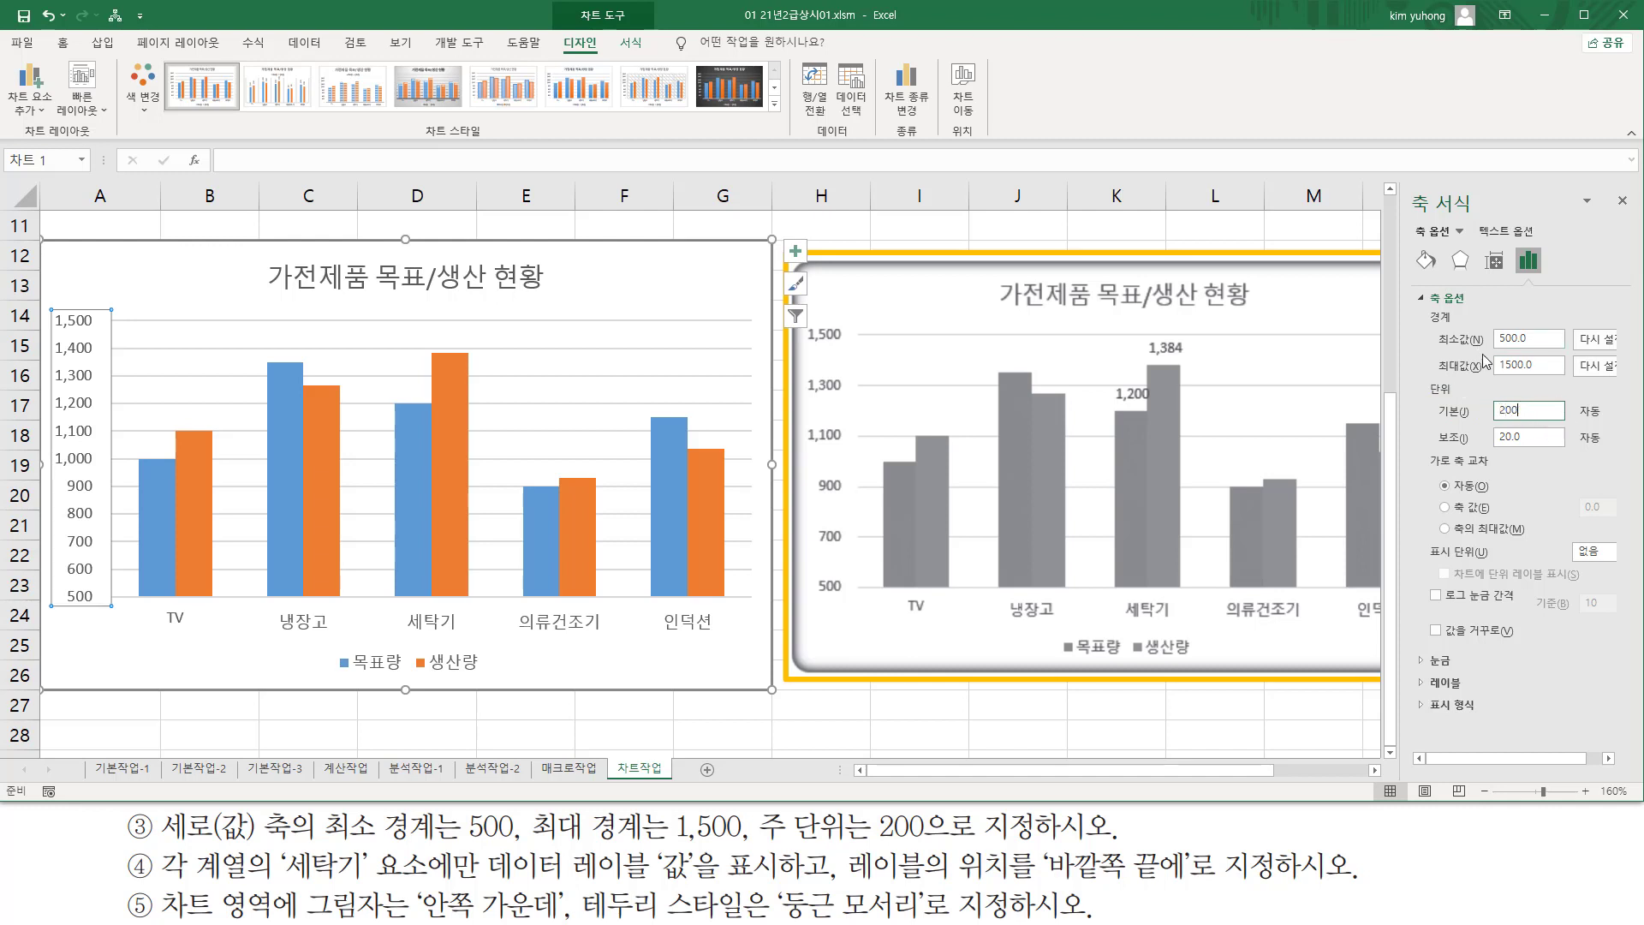
drag(1402, 181, 1500, 221)
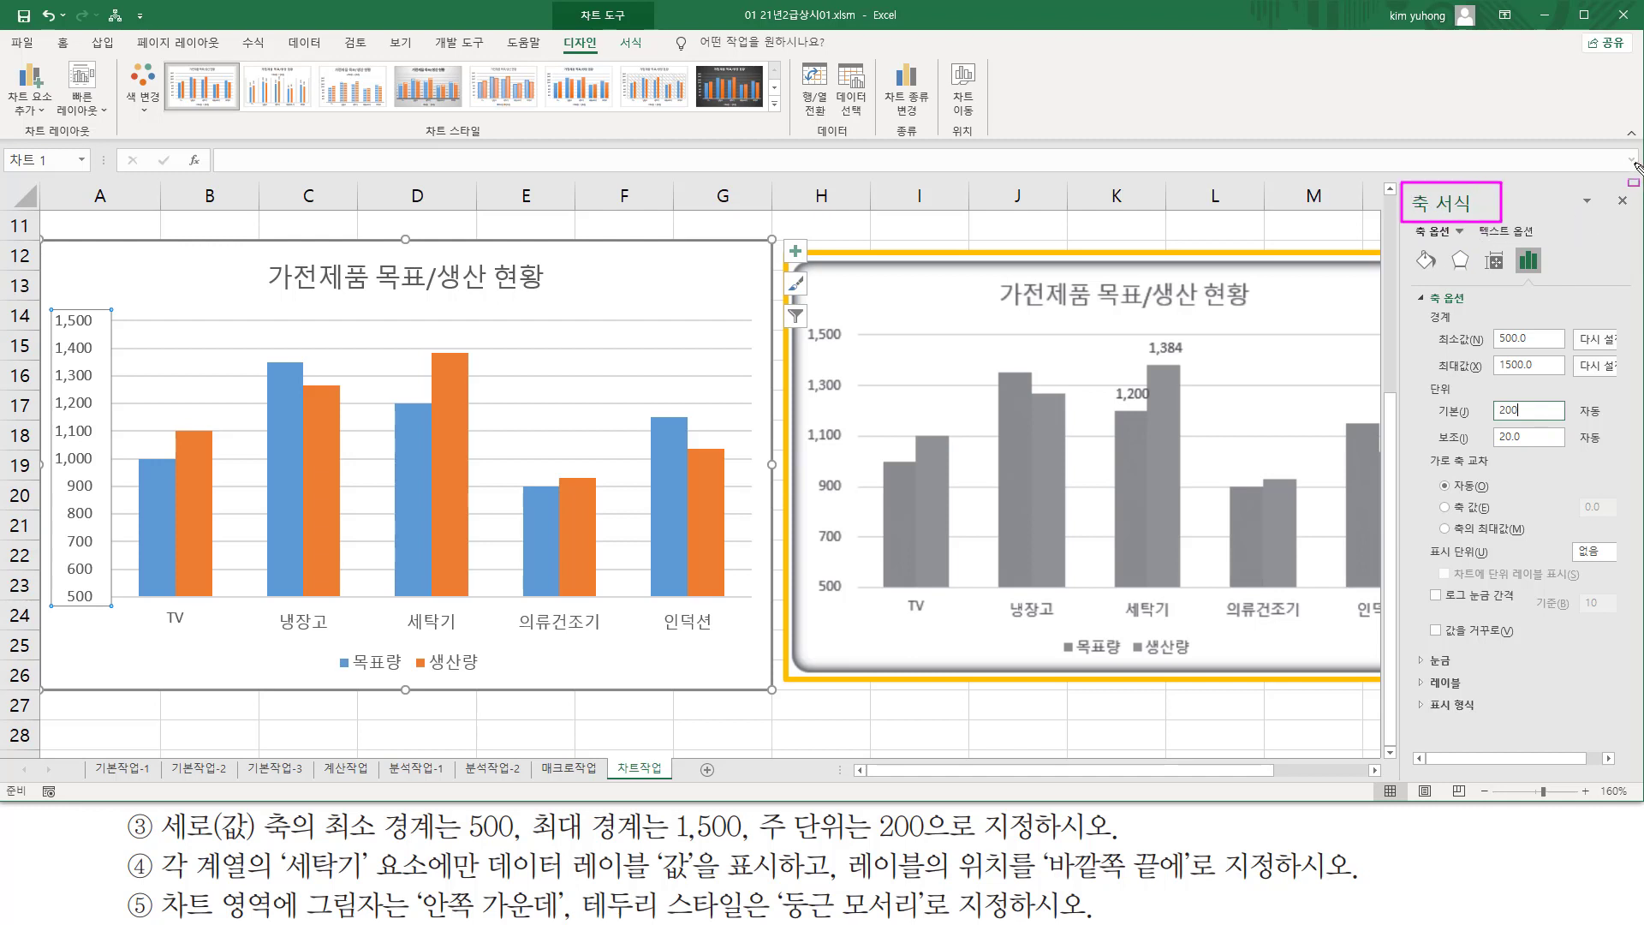
drag(1614, 181, 1638, 224)
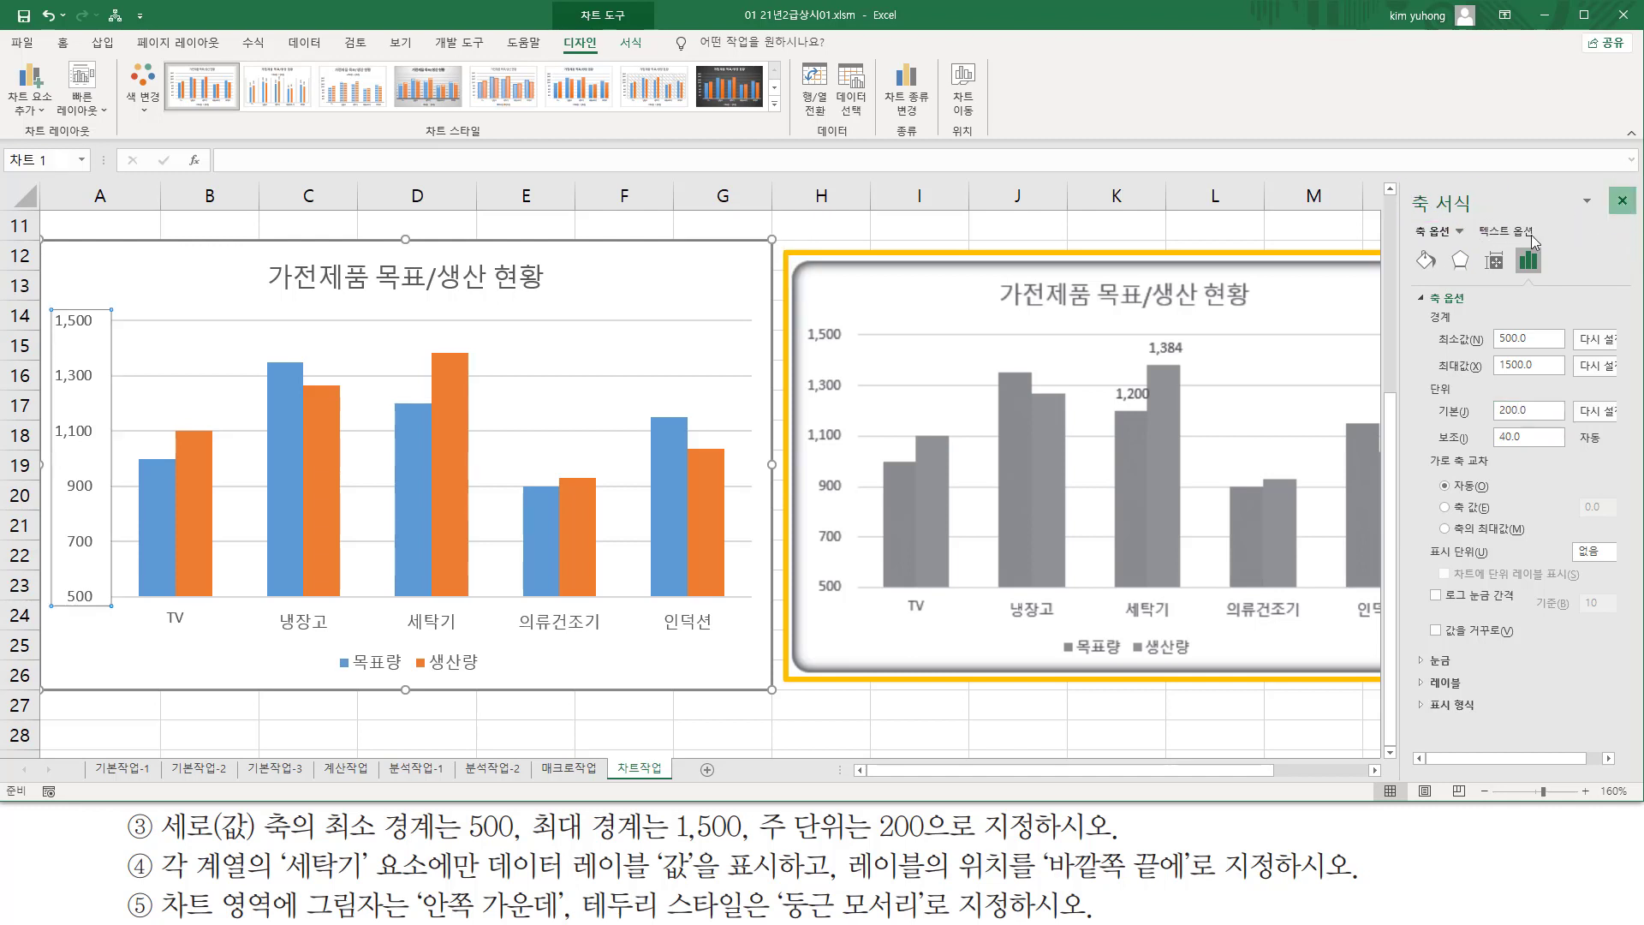
click(1622, 200)
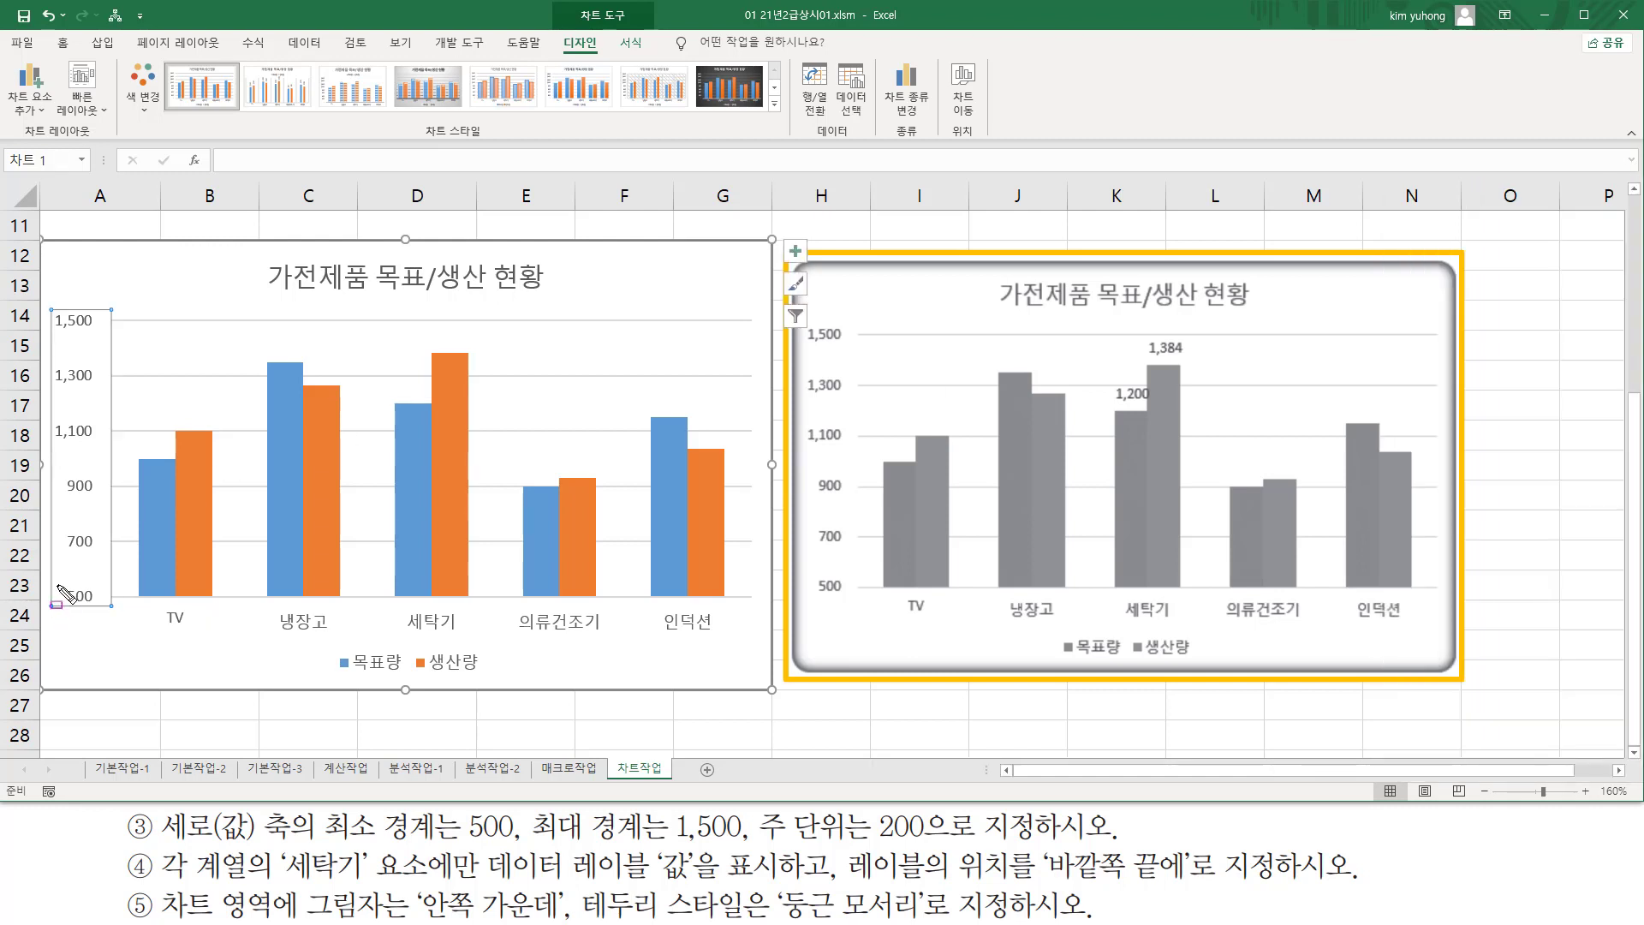
Compare the value axis with the target picture and read the instruction on 세탁기 data labels in each series
drag(57, 585, 105, 613)
drag(49, 302, 109, 331)
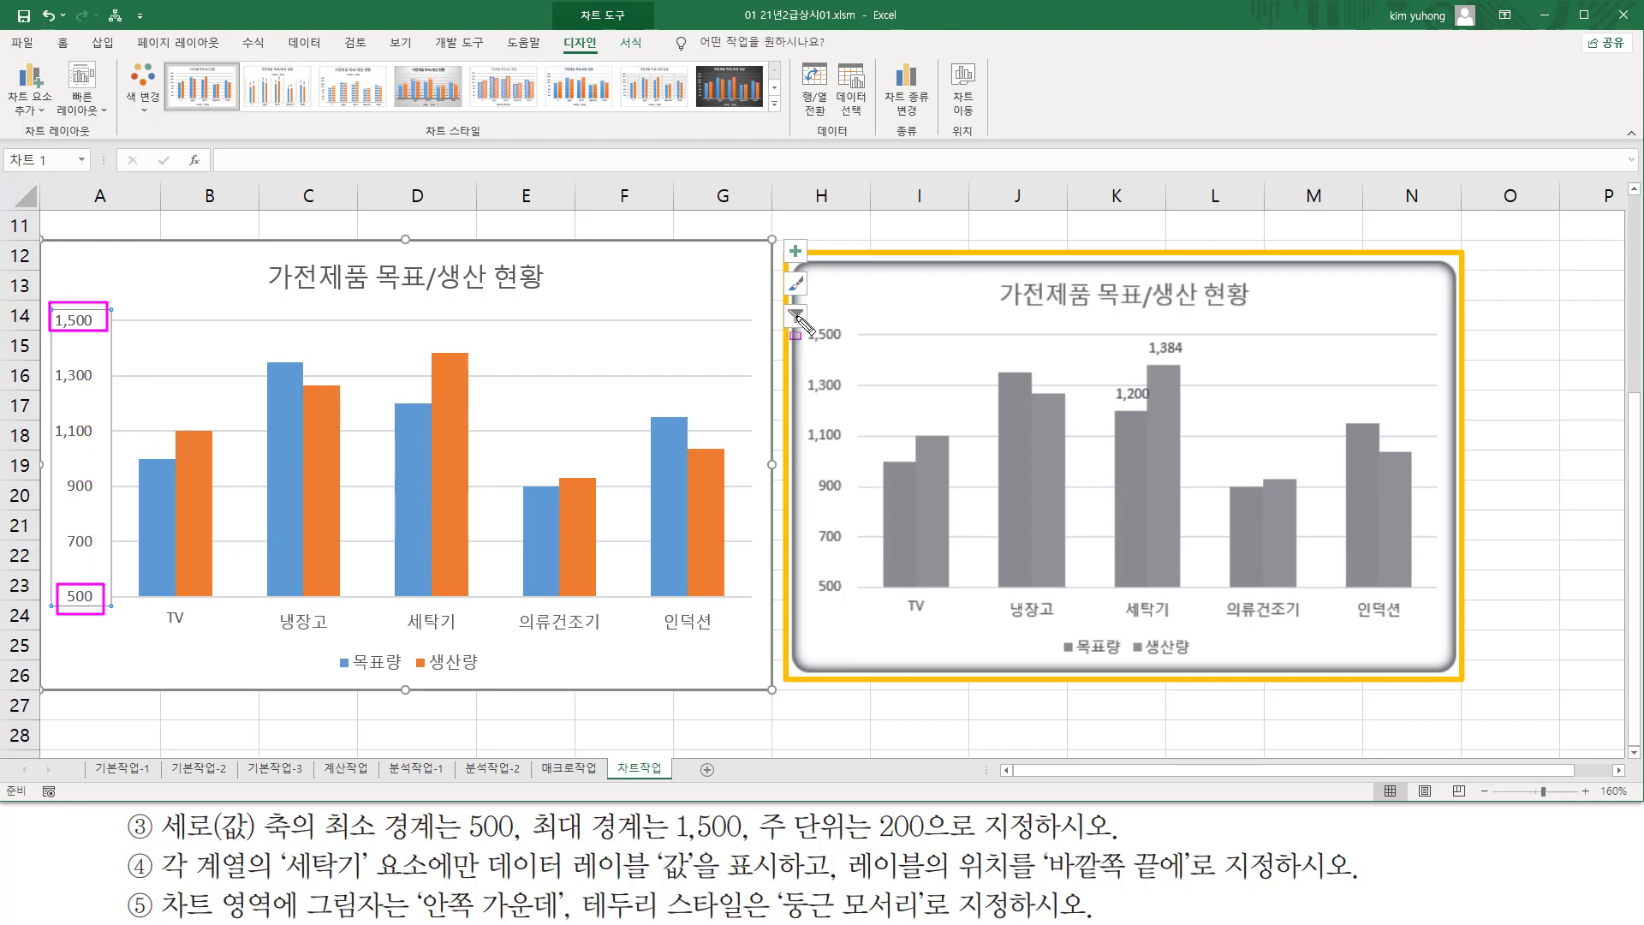
mouse_move(799, 315)
mouse_down()
mouse_move(858, 531)
mouse_move(861, 615)
mouse_up()
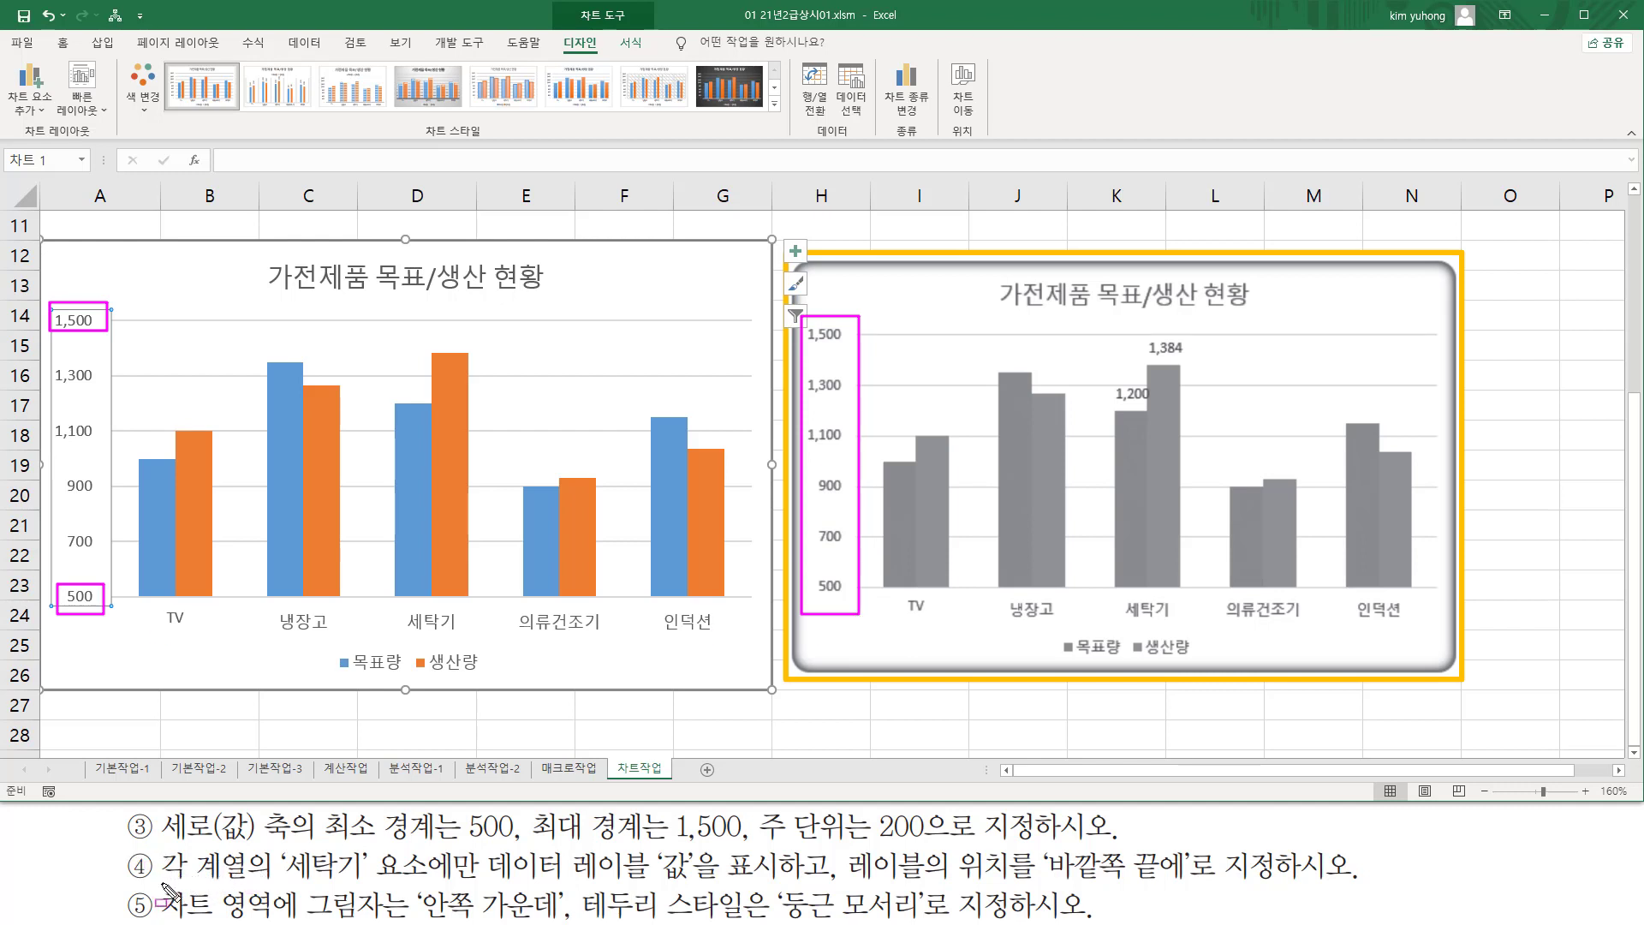
mouse_move(159, 883)
mouse_down()
mouse_move(265, 885)
mouse_move(274, 847)
mouse_up()
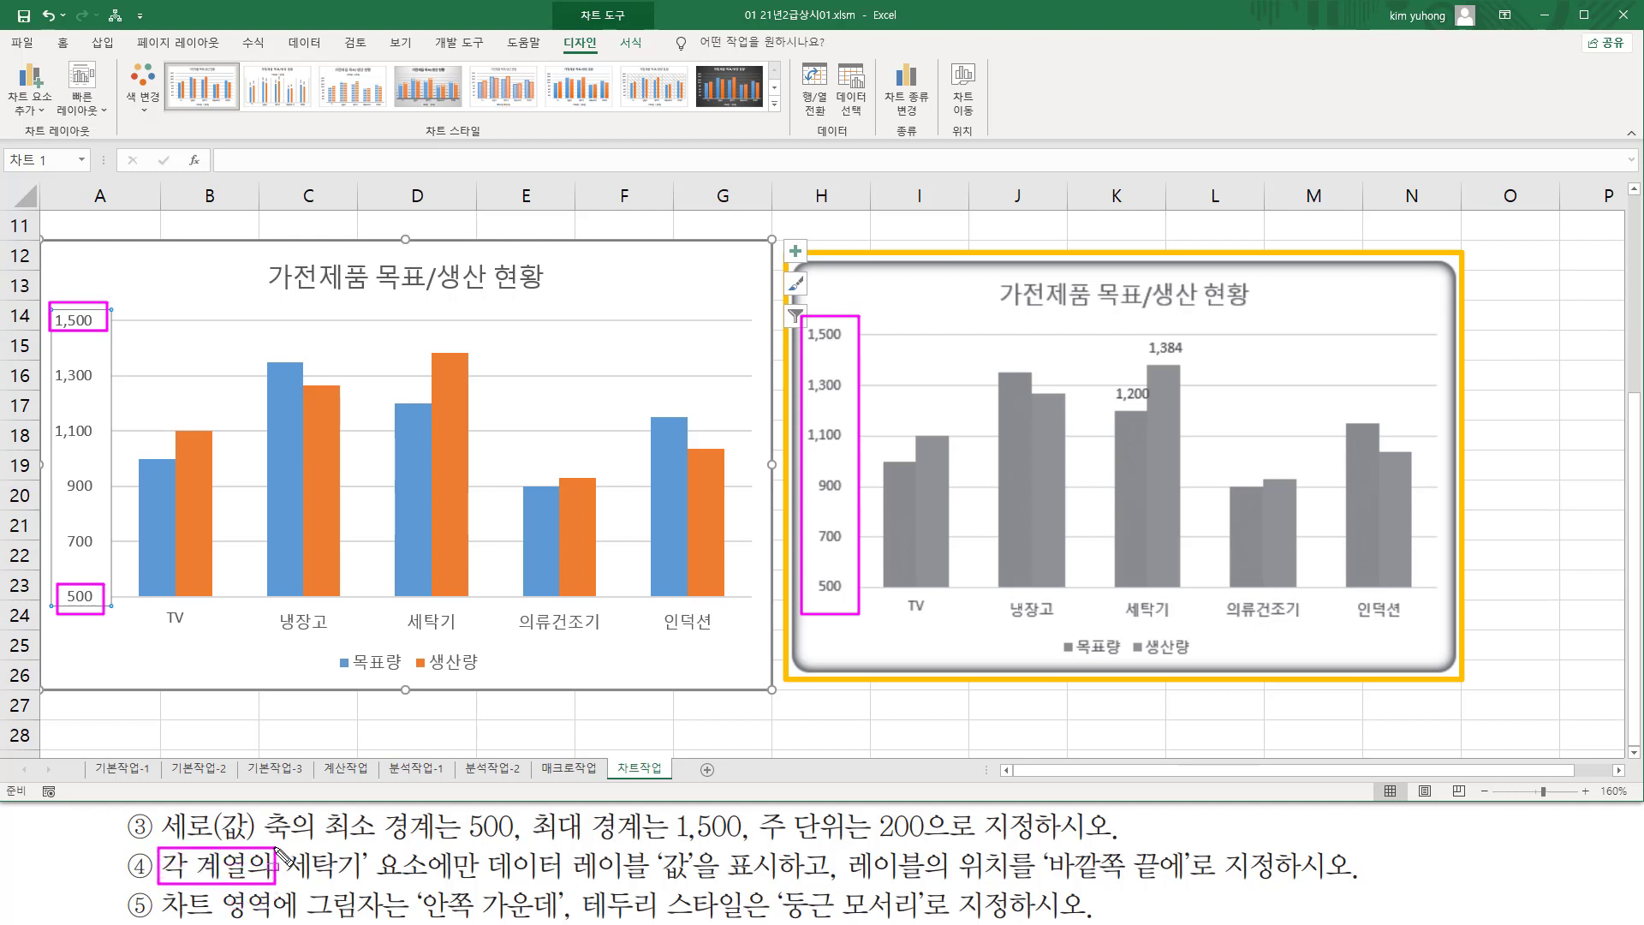
drag(330, 644, 489, 673)
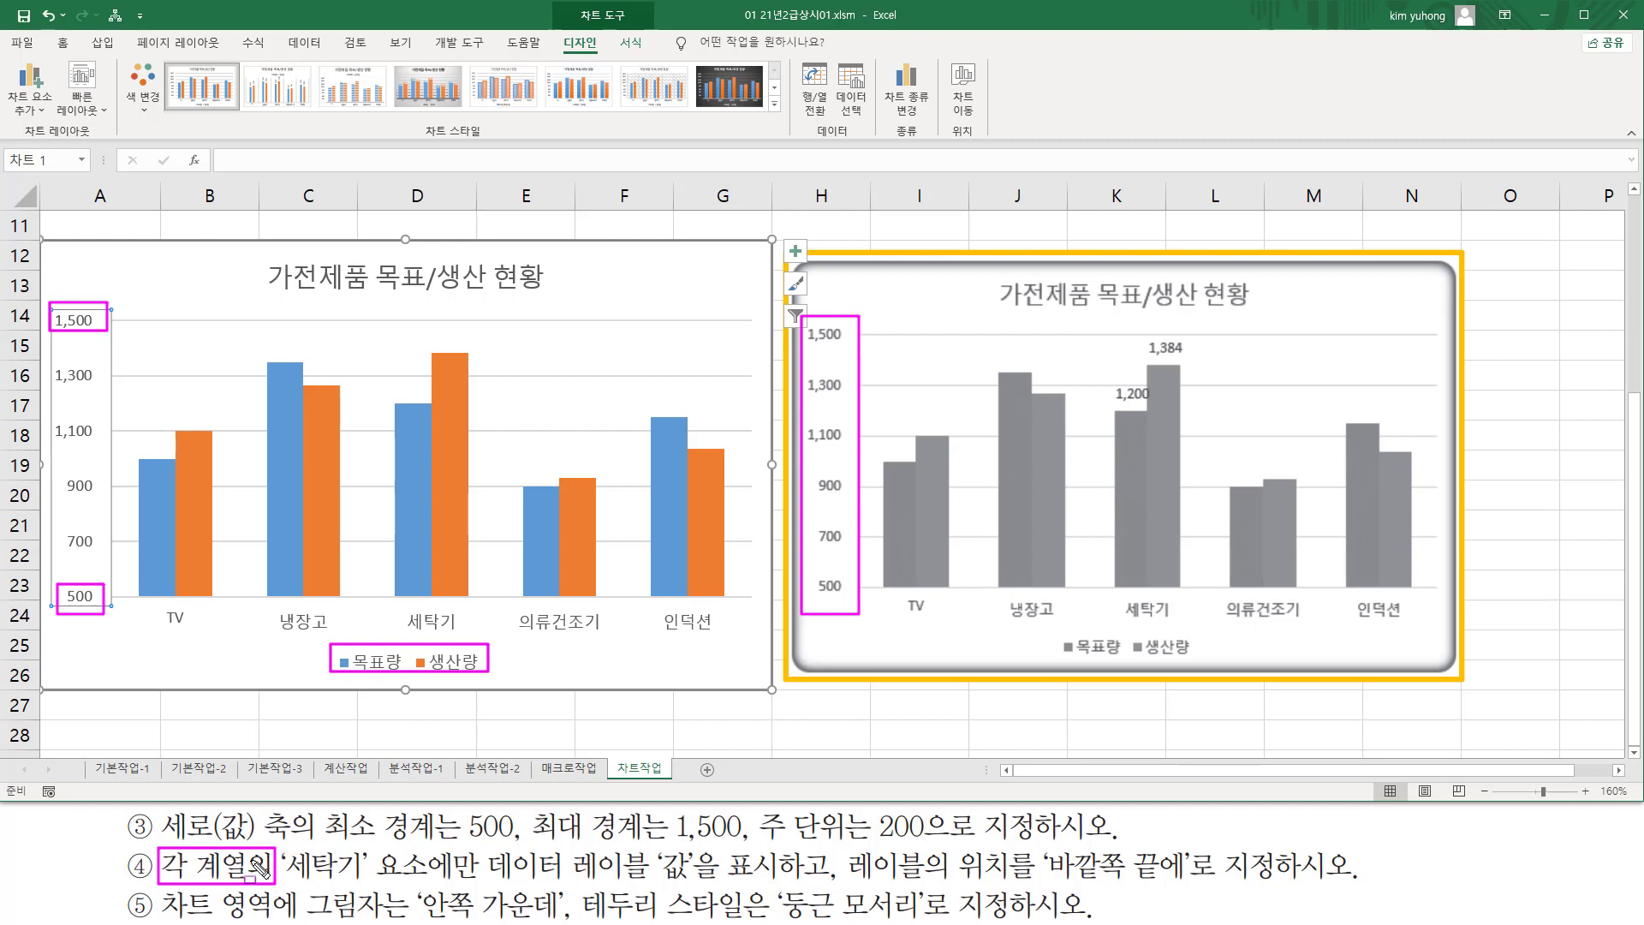
drag(285, 882, 1187, 884)
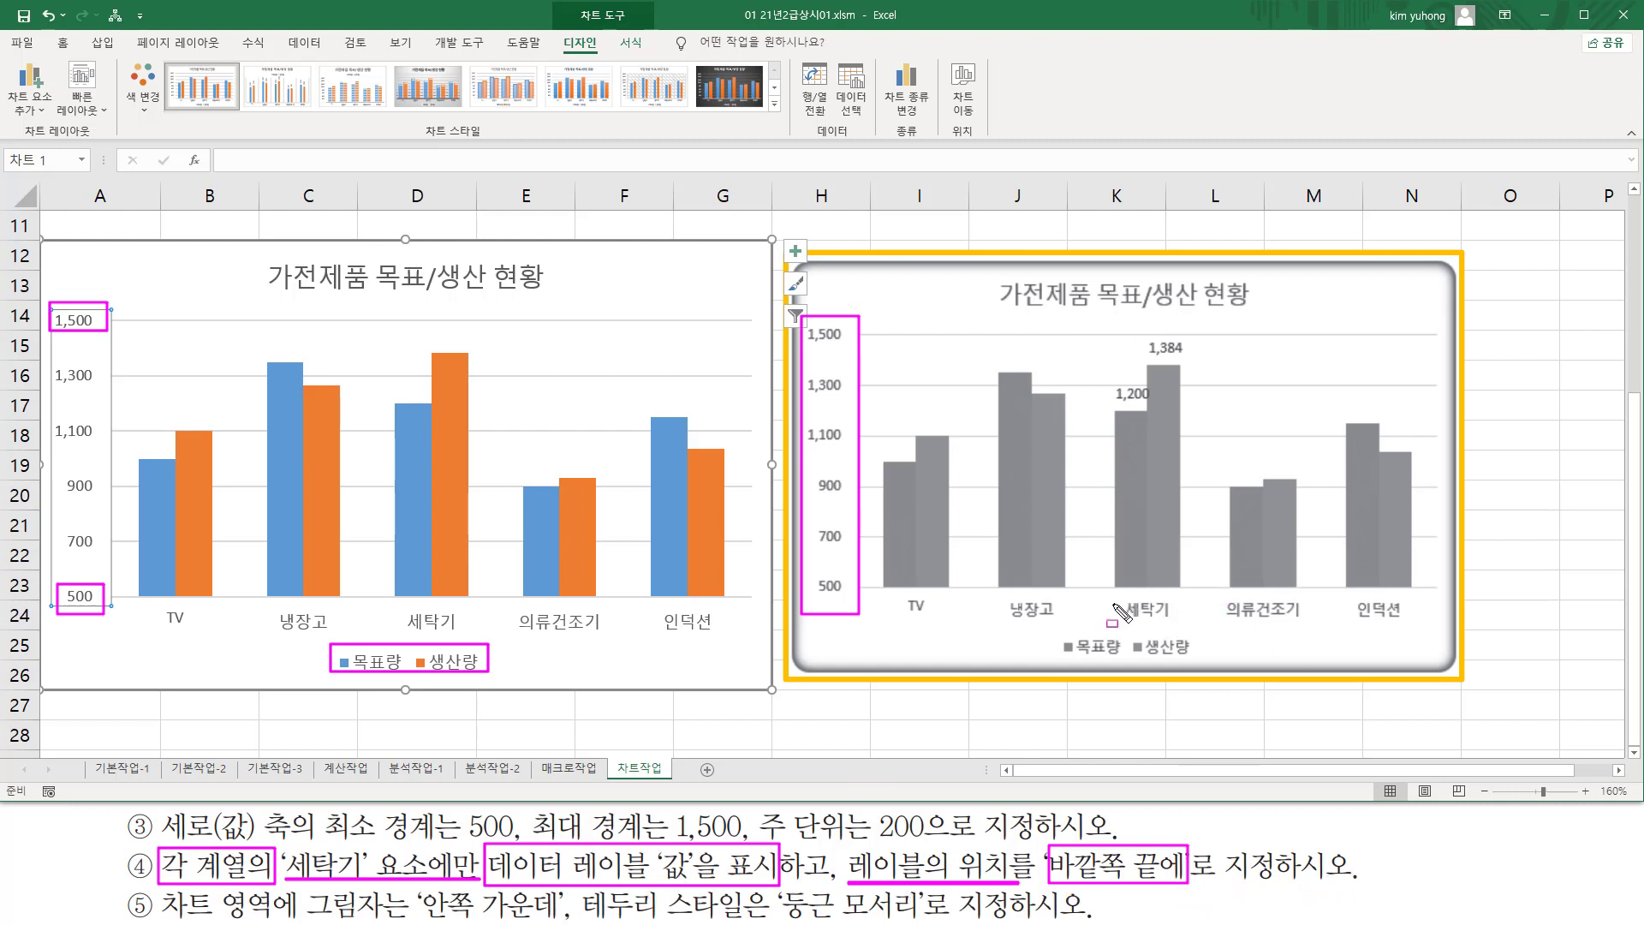
drag(1111, 593, 1193, 632)
drag(1110, 380, 1163, 413)
drag(1140, 333, 1196, 362)
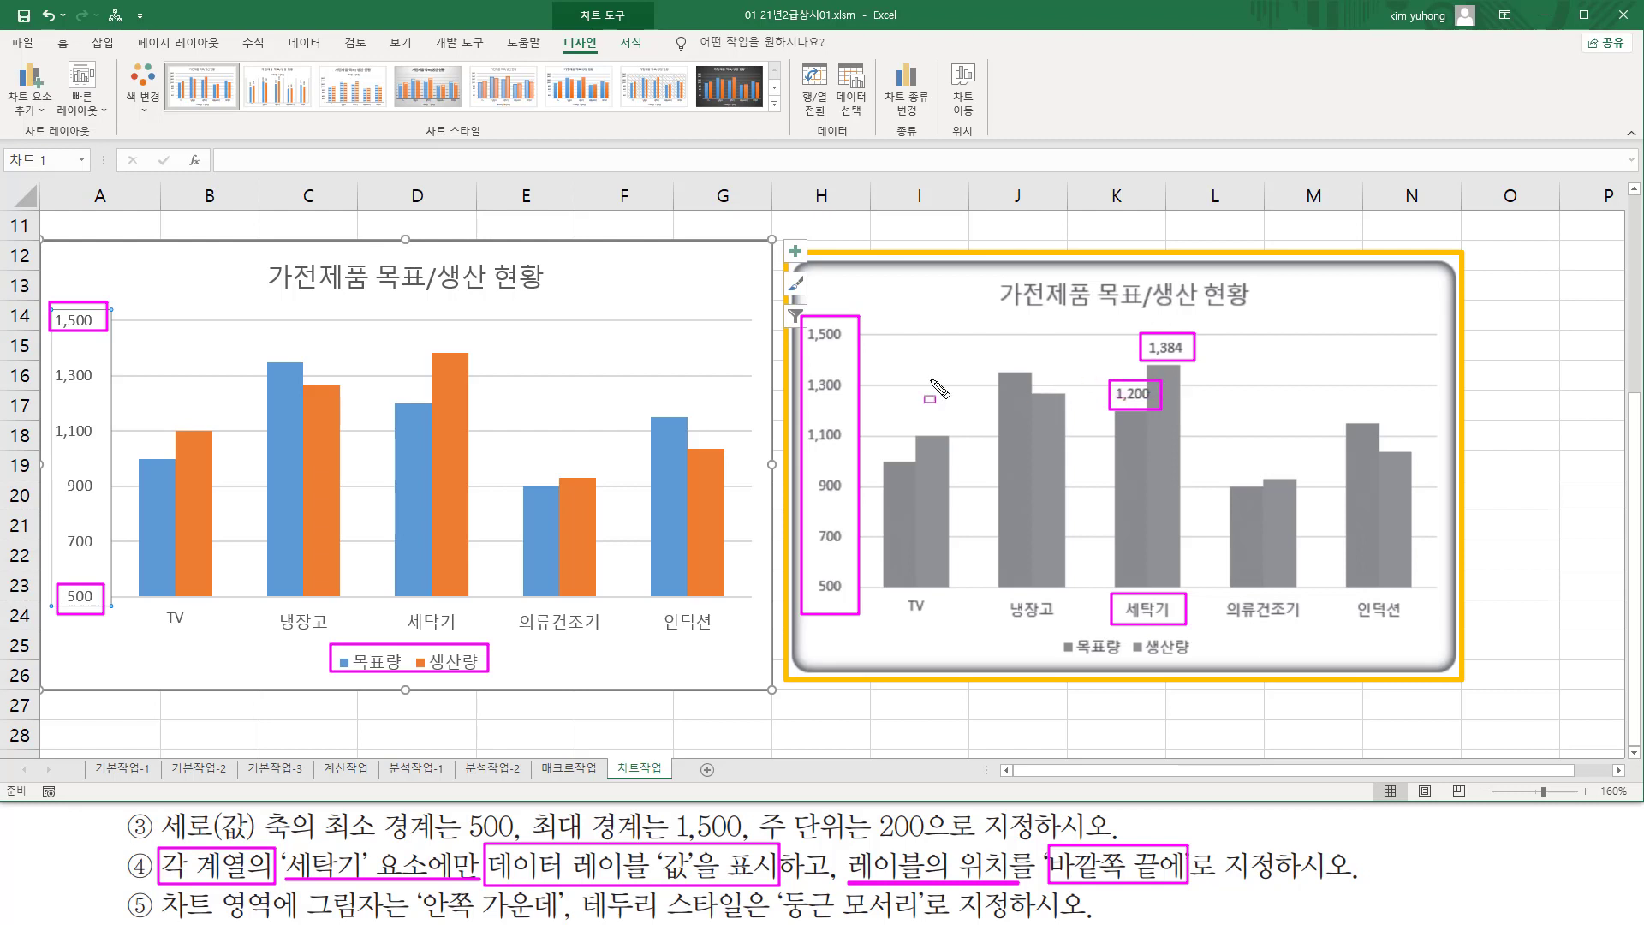
key(Escape)
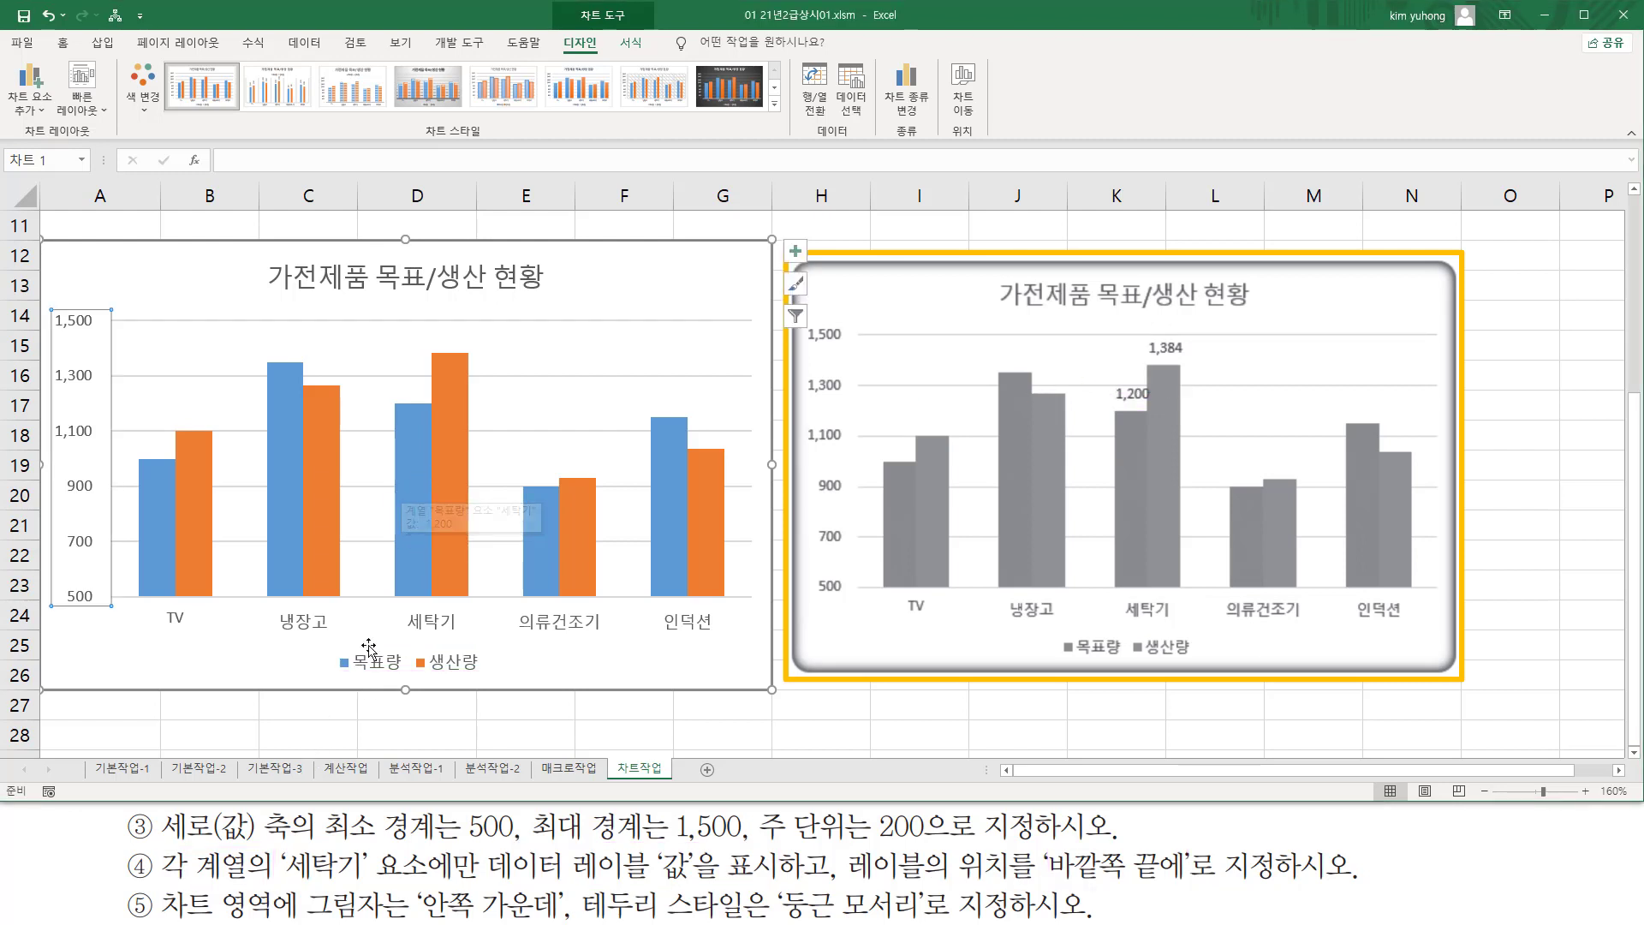
Add a data label to only the 세탁기 column of the 목표량 series
click(414, 480)
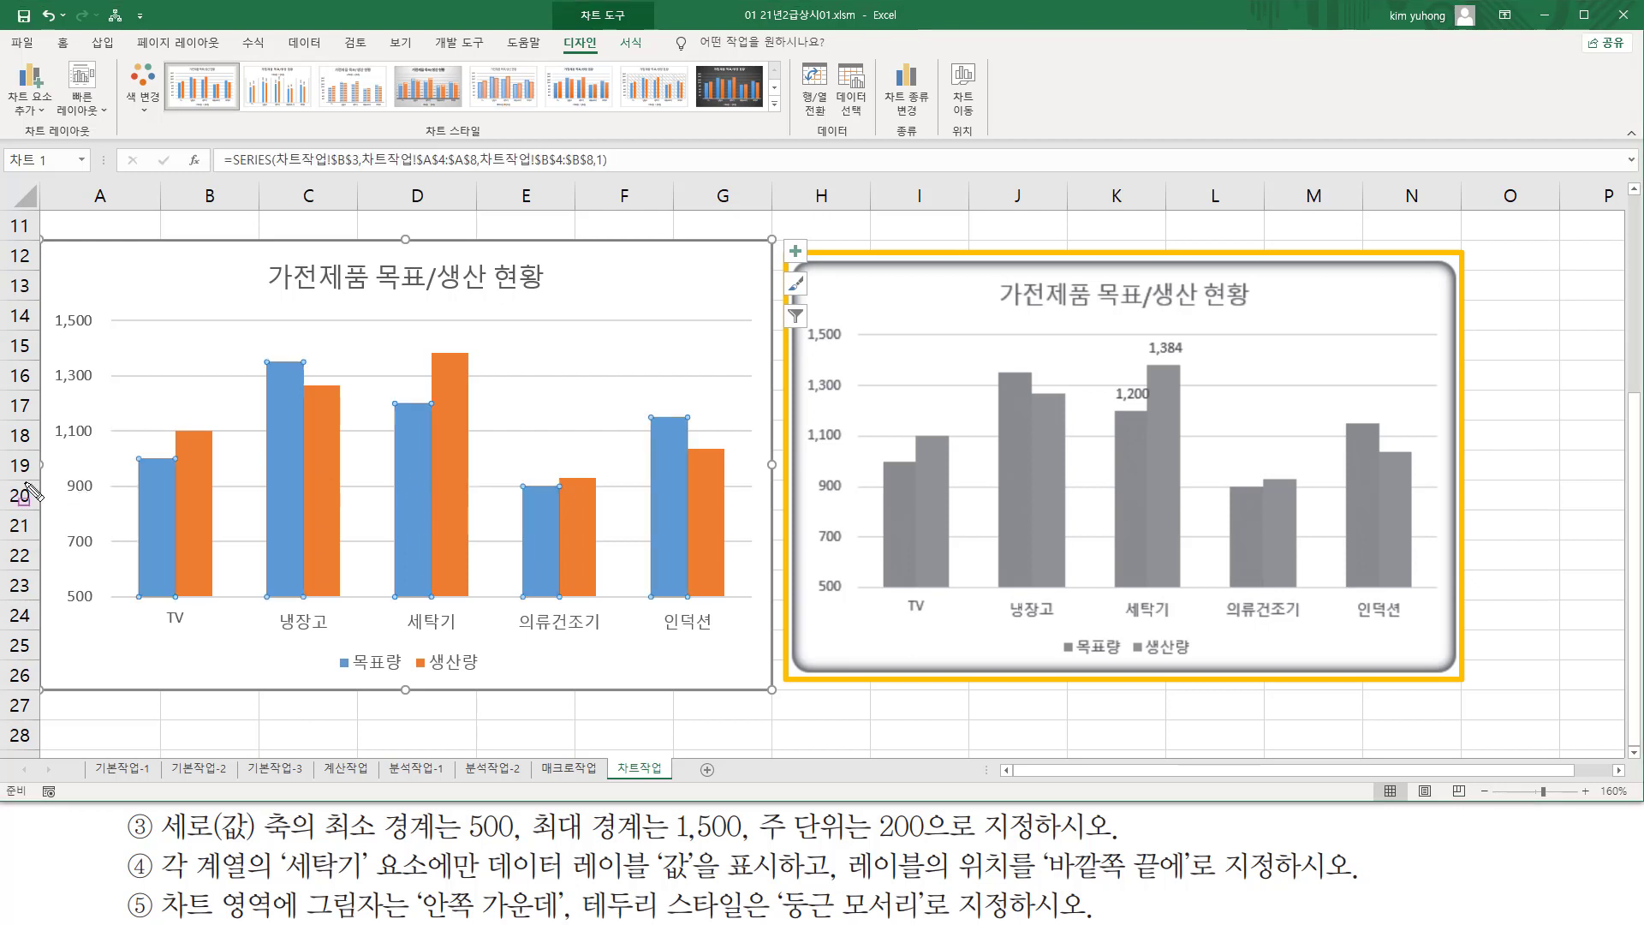
drag(109, 432, 206, 622)
drag(248, 347, 352, 704)
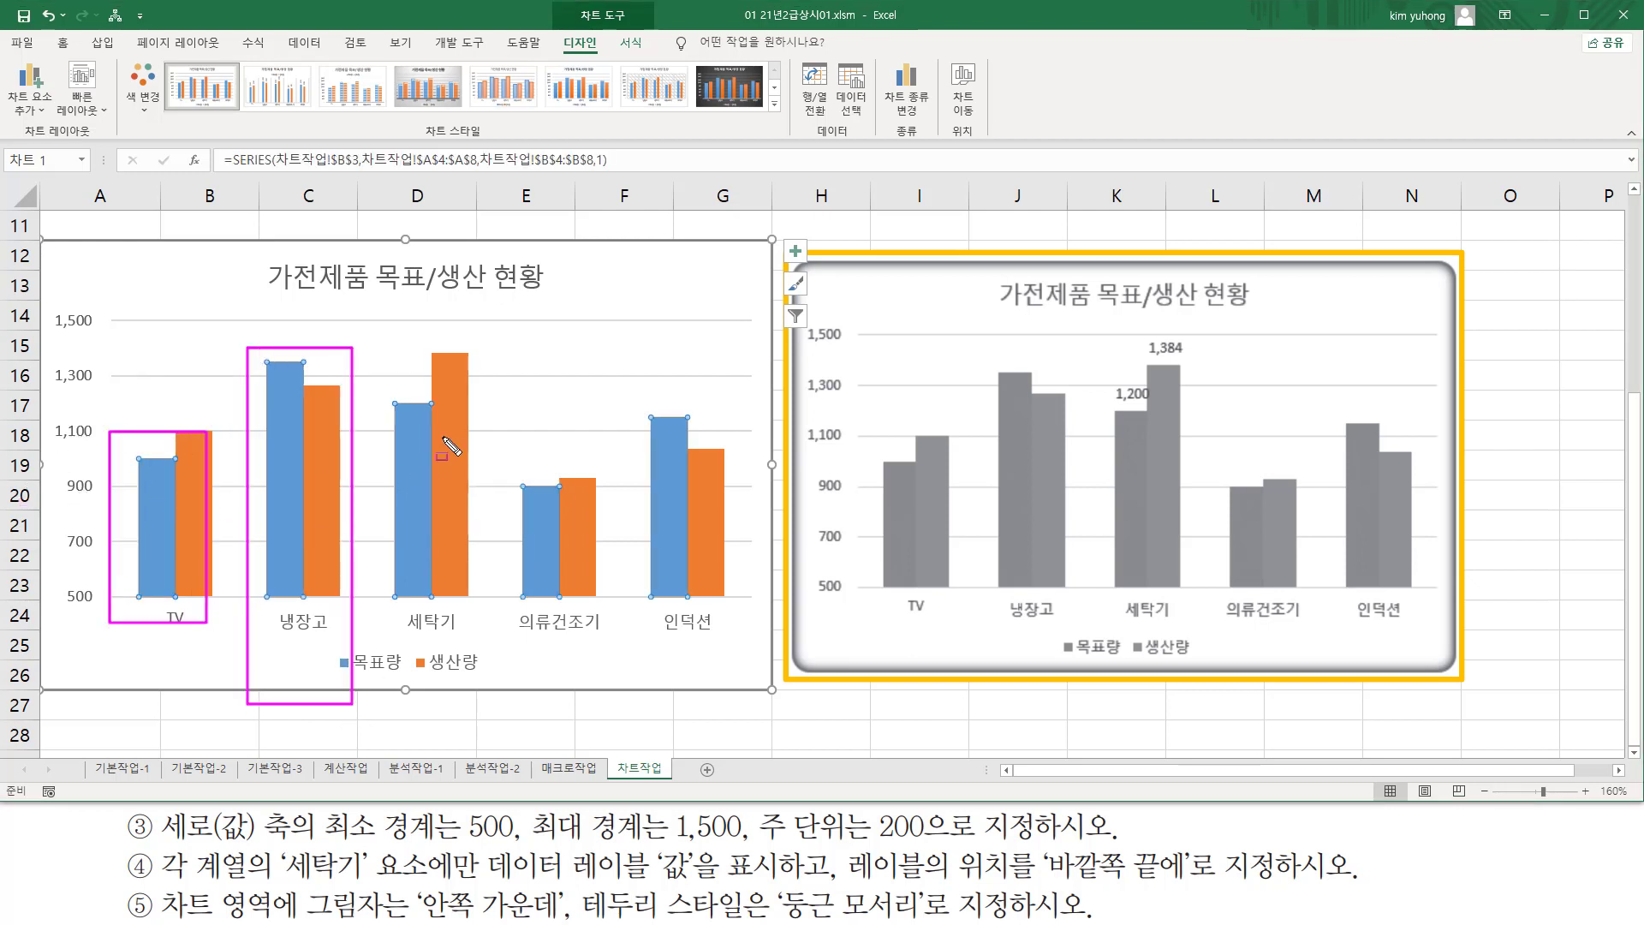
mouse_move(391, 384)
mouse_down()
mouse_move(416, 444)
mouse_move(734, 628)
mouse_up()
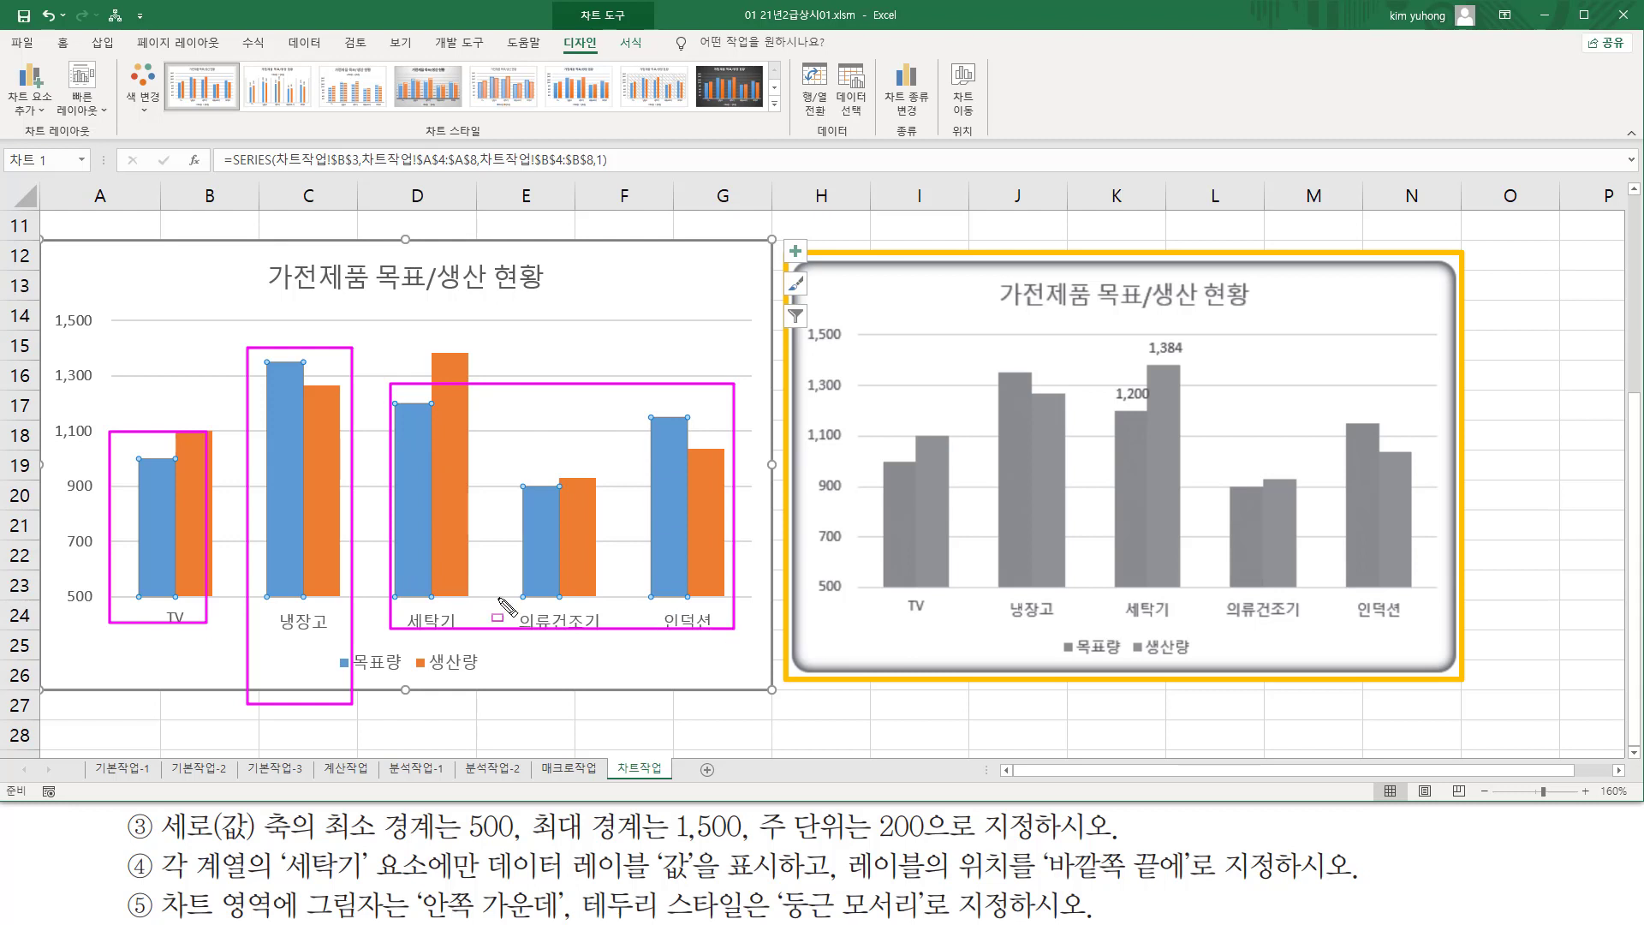
key(Escape)
click(419, 489)
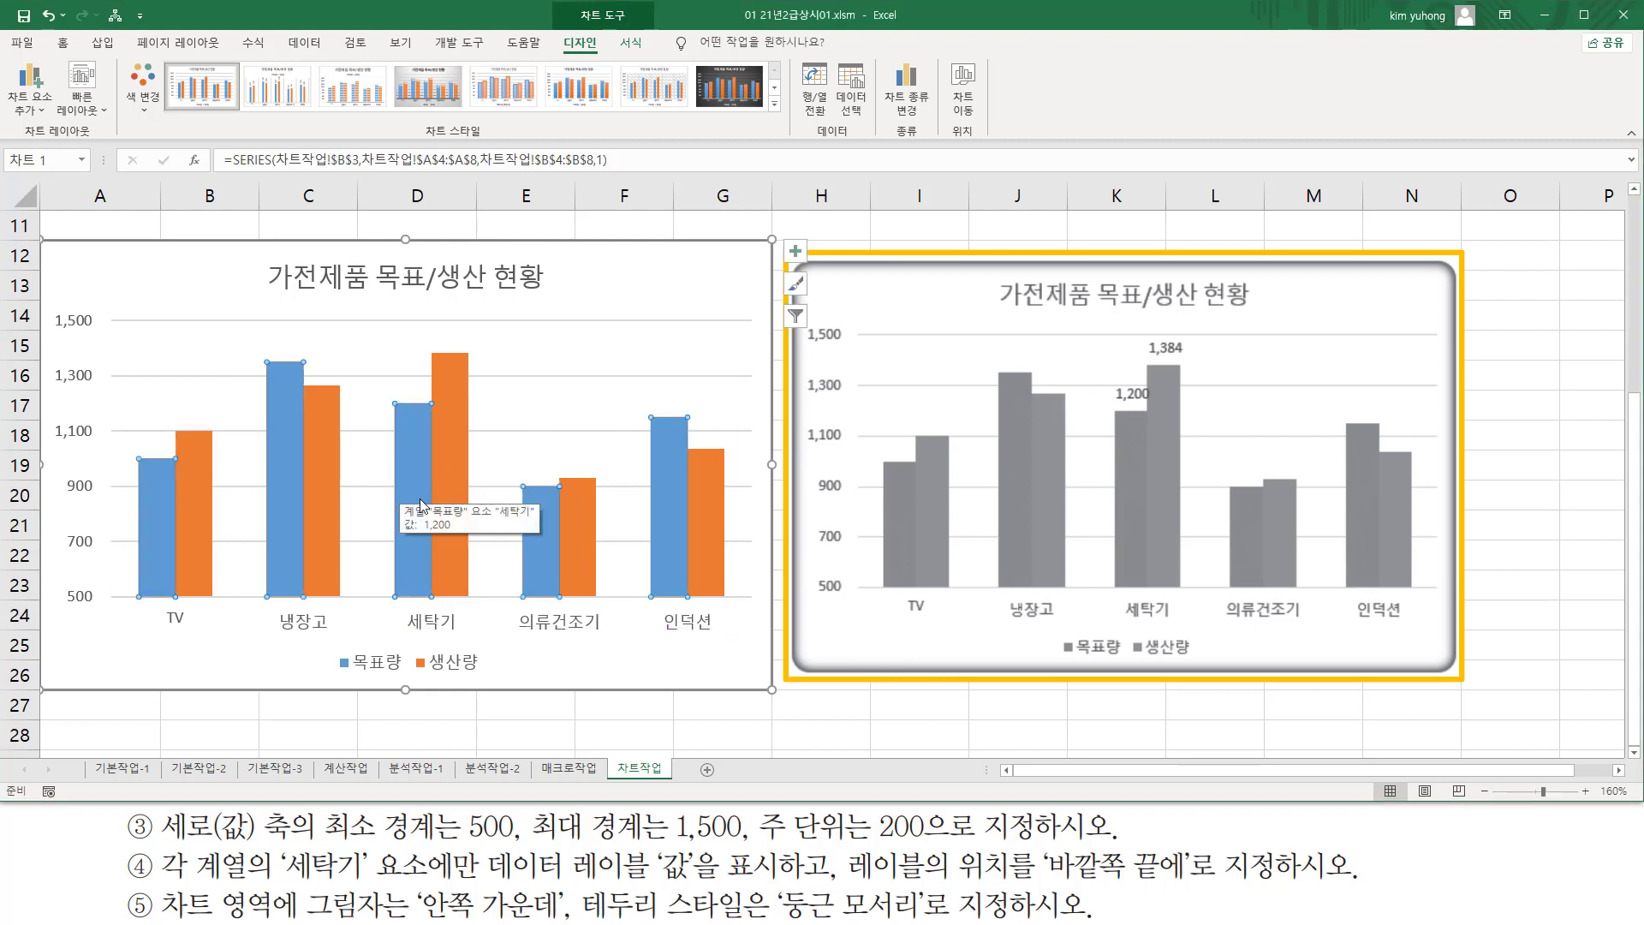
click(406, 433)
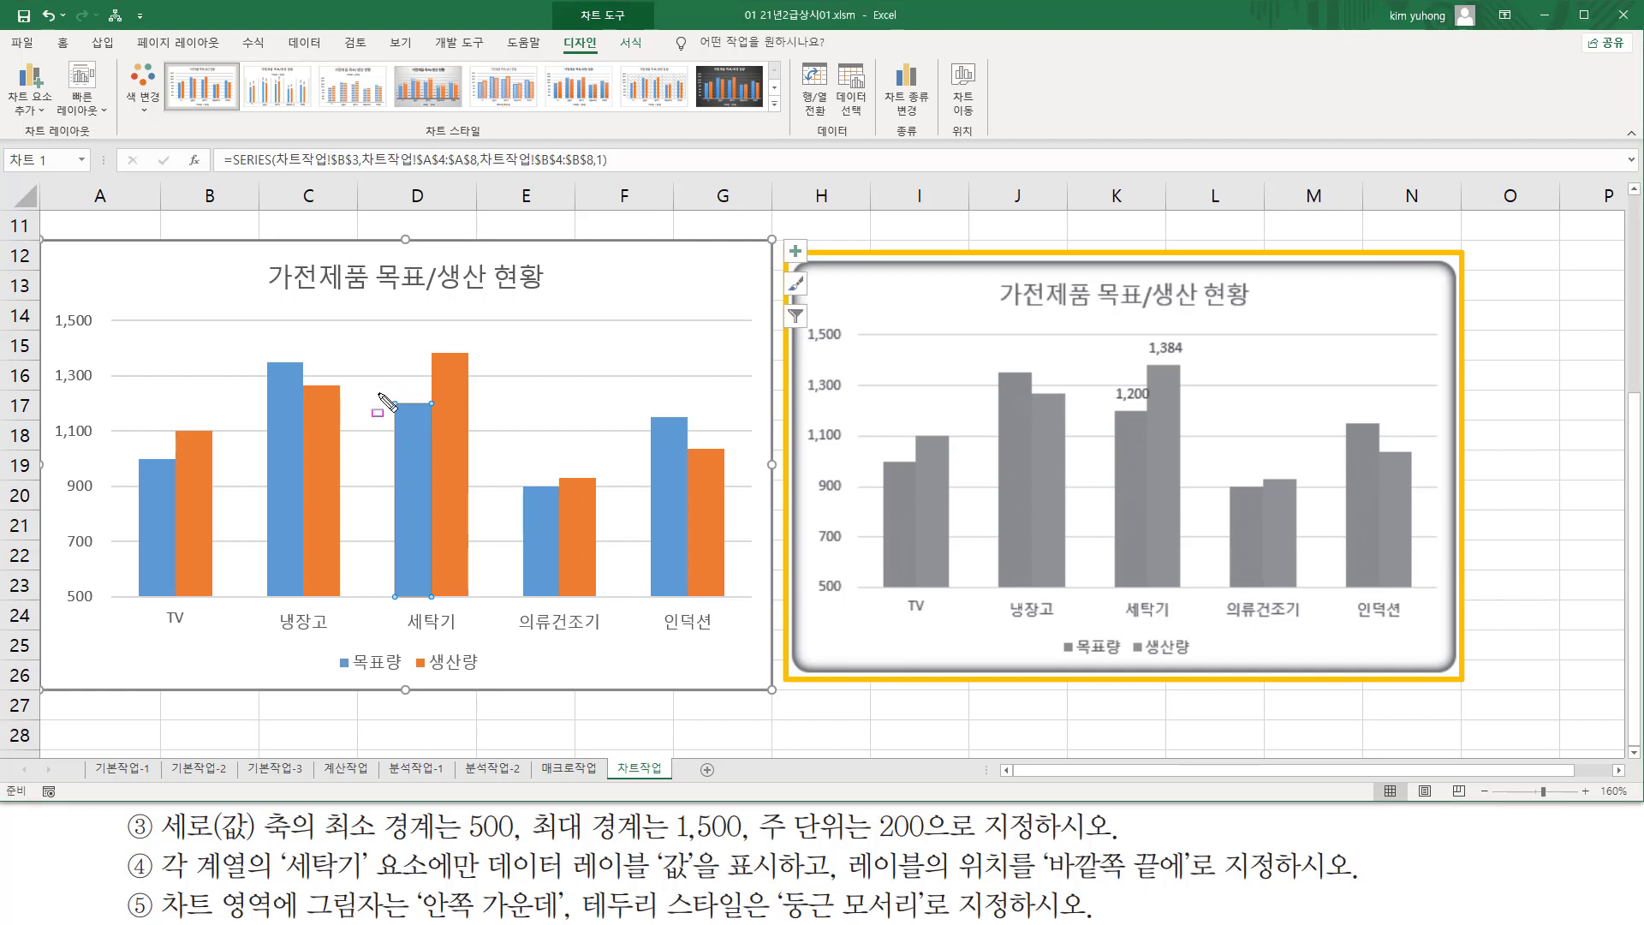
mouse_move(381, 397)
mouse_down()
mouse_move(437, 479)
mouse_move(457, 591)
mouse_up()
key(Escape)
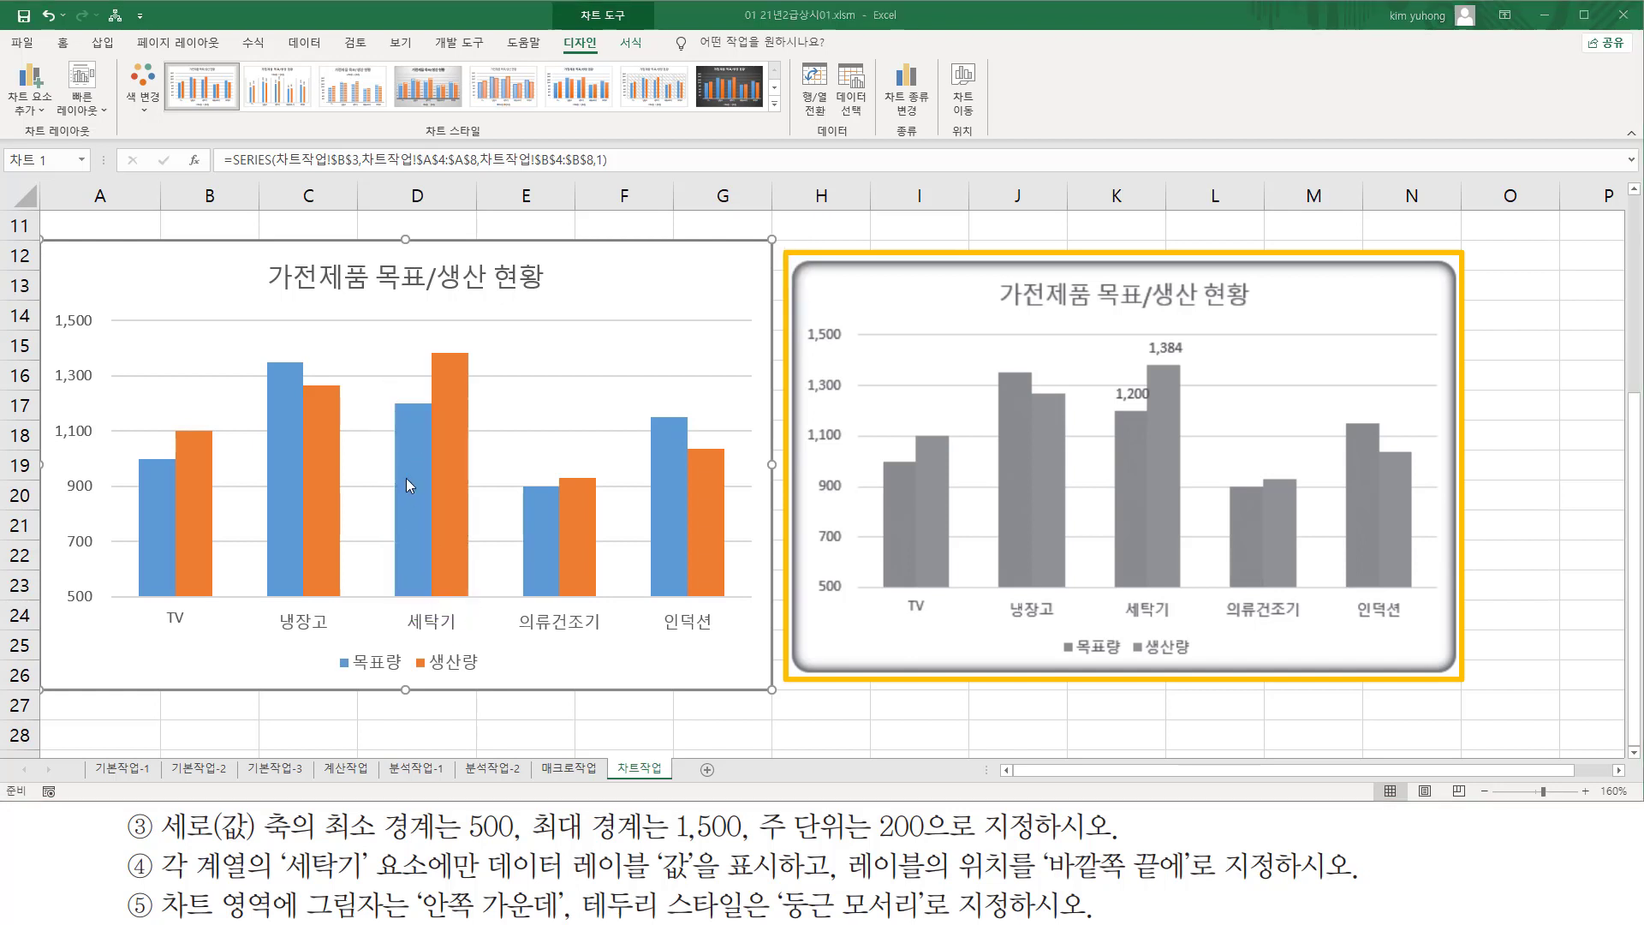
right_click(417, 432)
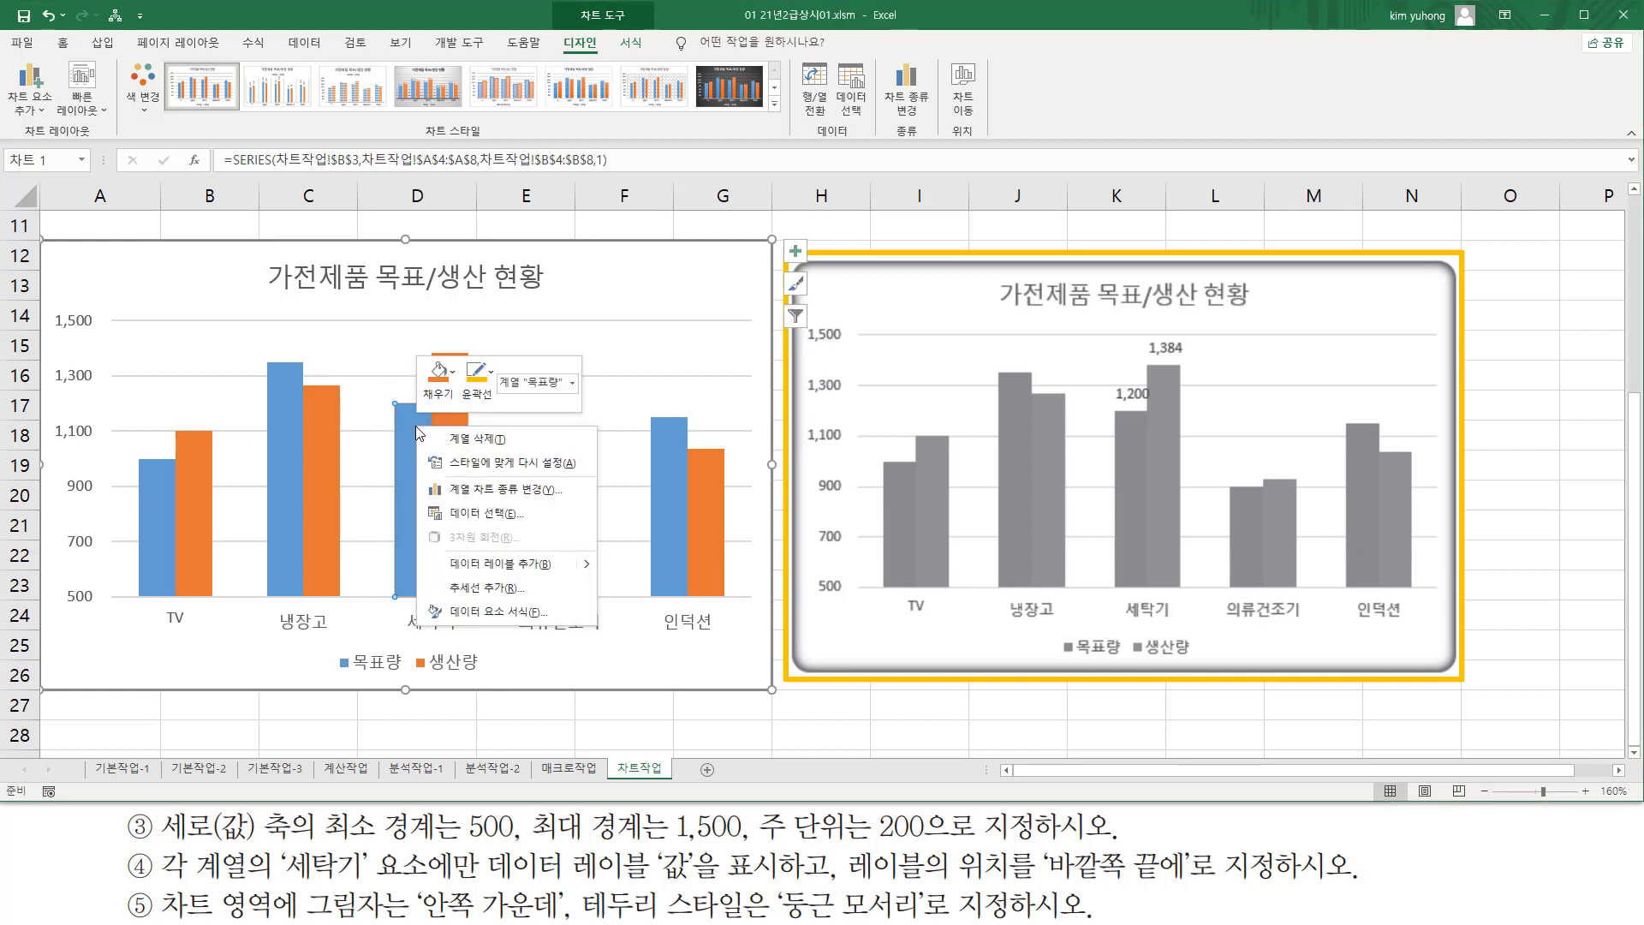
click(493, 567)
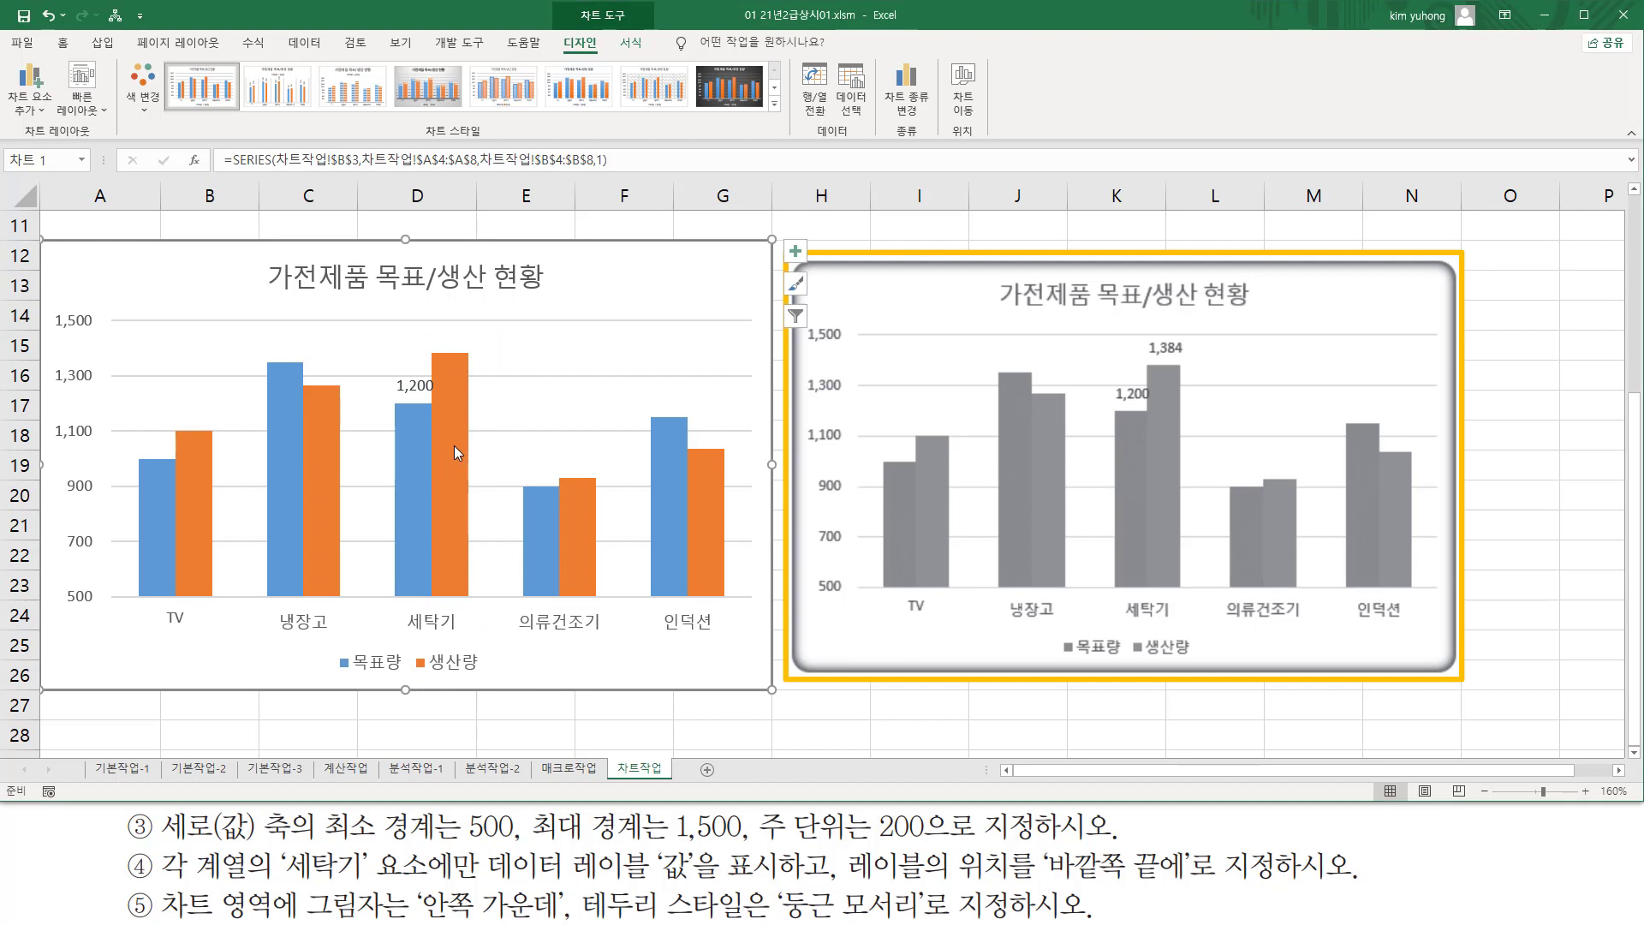
Add a data label to only the 세탁기 column of the 생산량 series
click(451, 462)
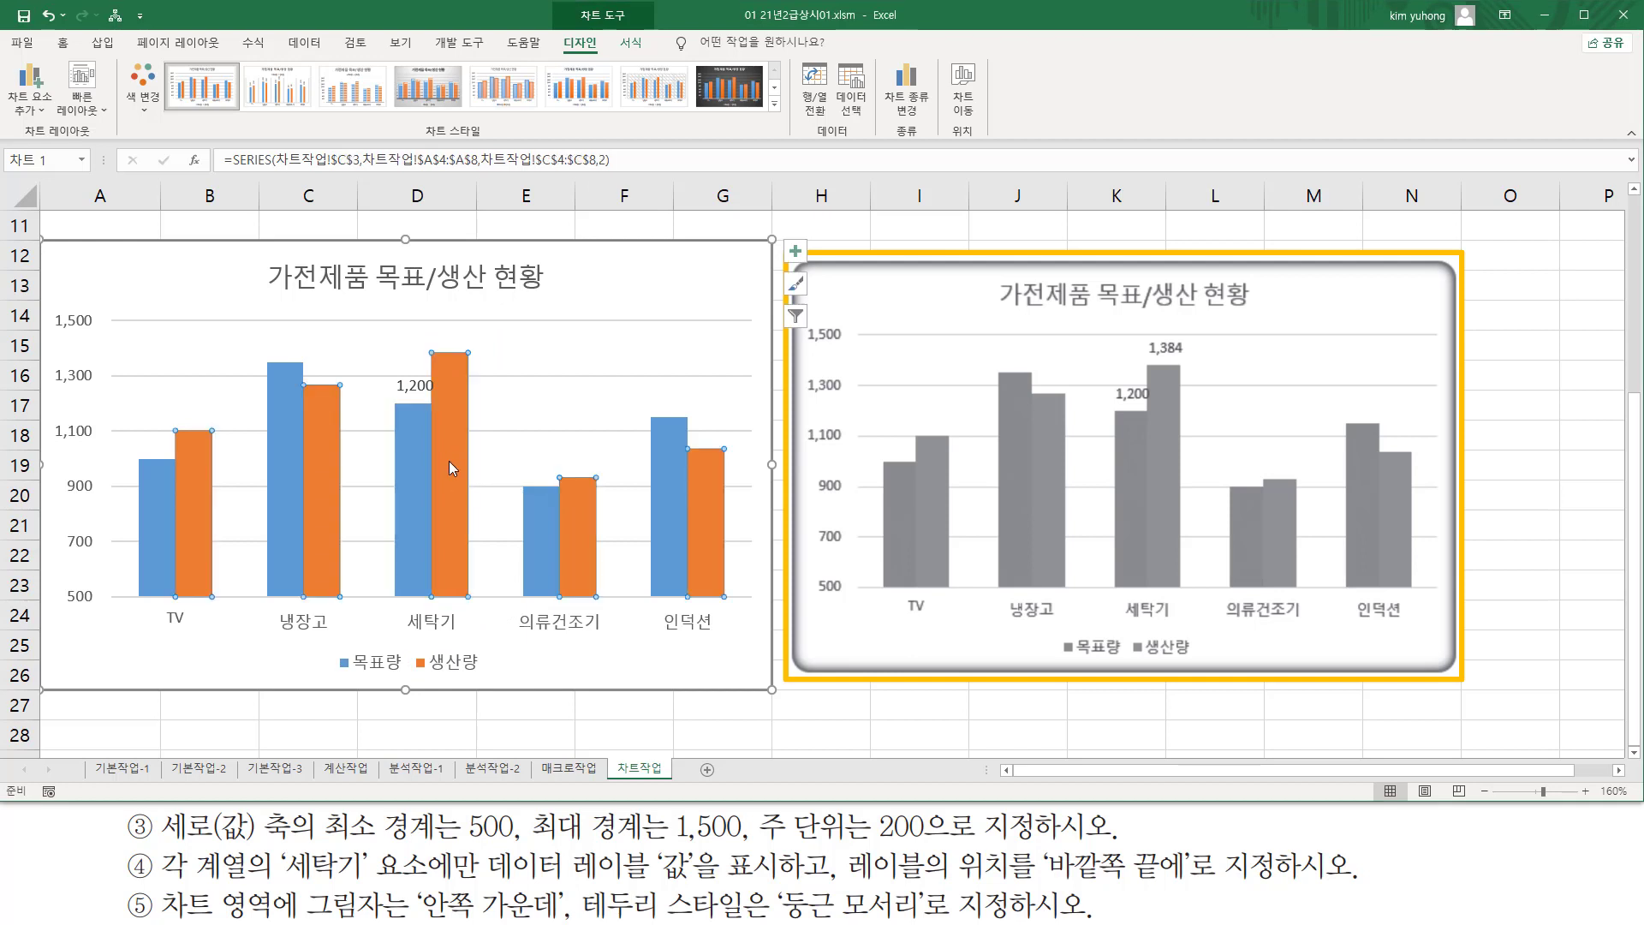
mouse_move(163, 332)
mouse_down()
mouse_move(606, 602)
mouse_move(741, 615)
mouse_up()
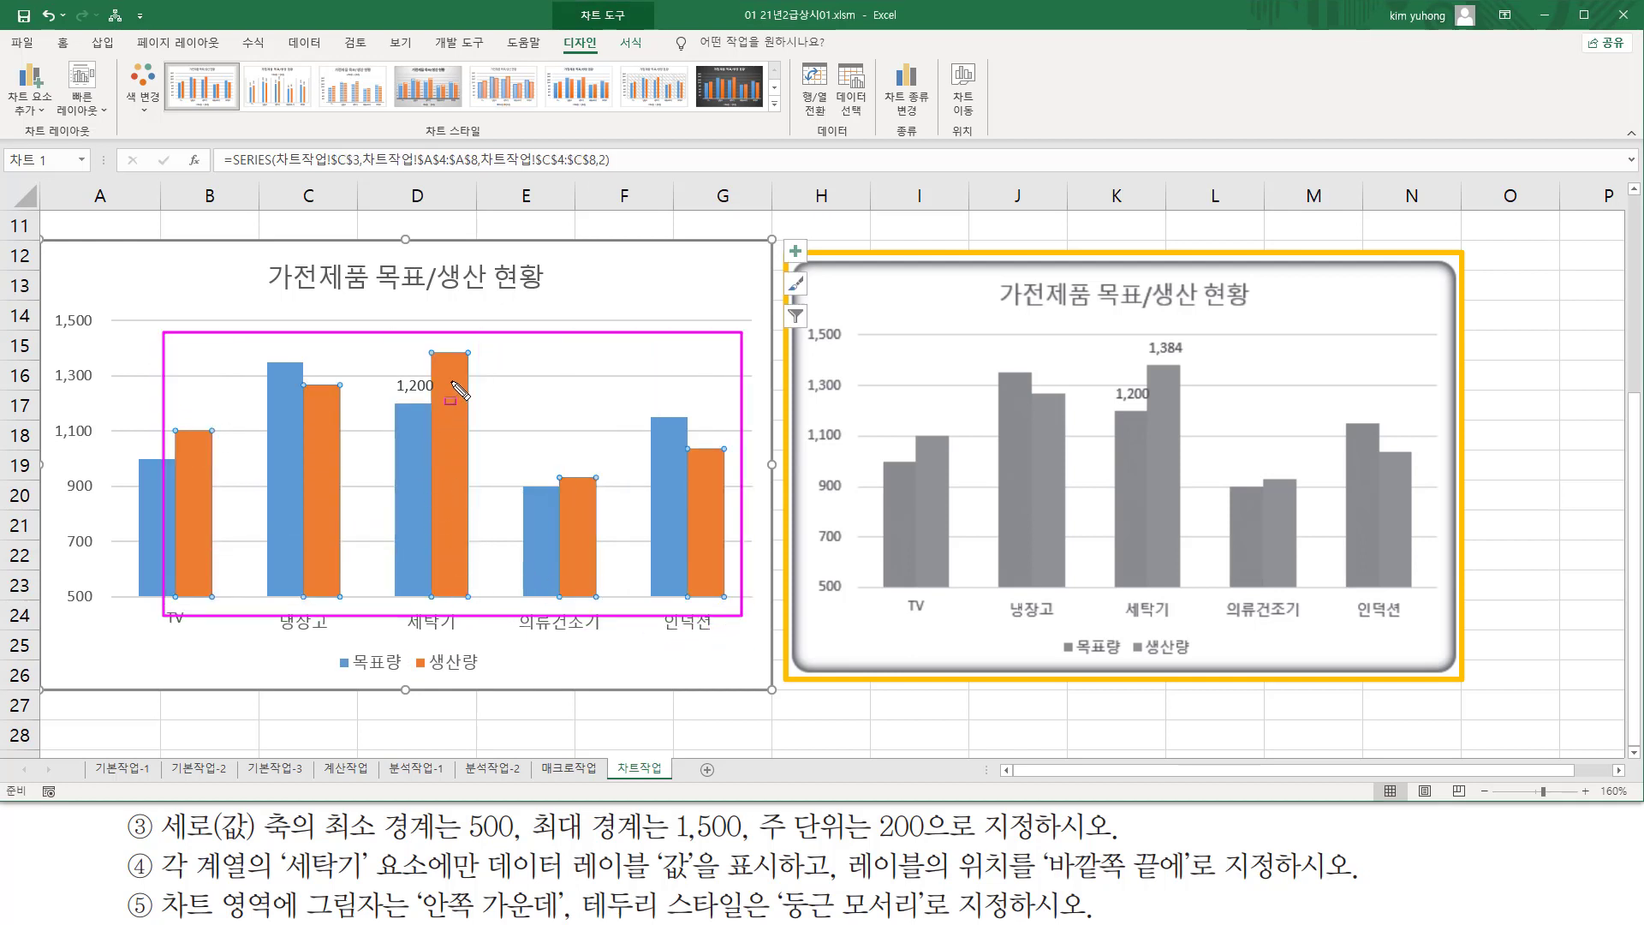
drag(448, 404, 469, 600)
key(Escape)
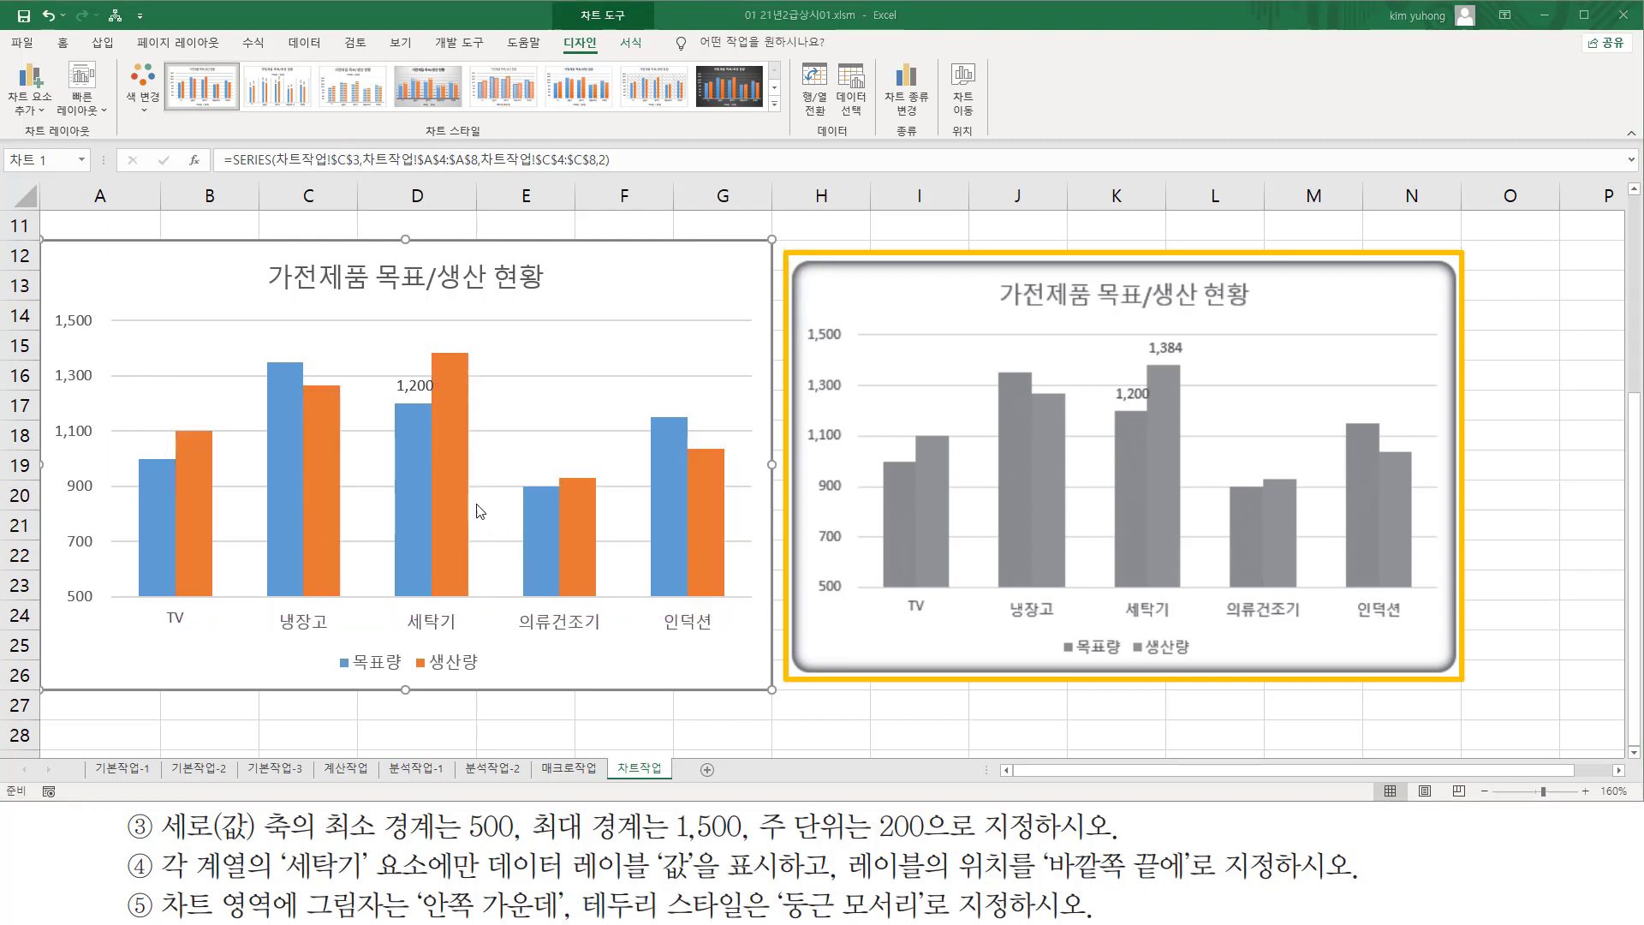
click(452, 481)
click(451, 440)
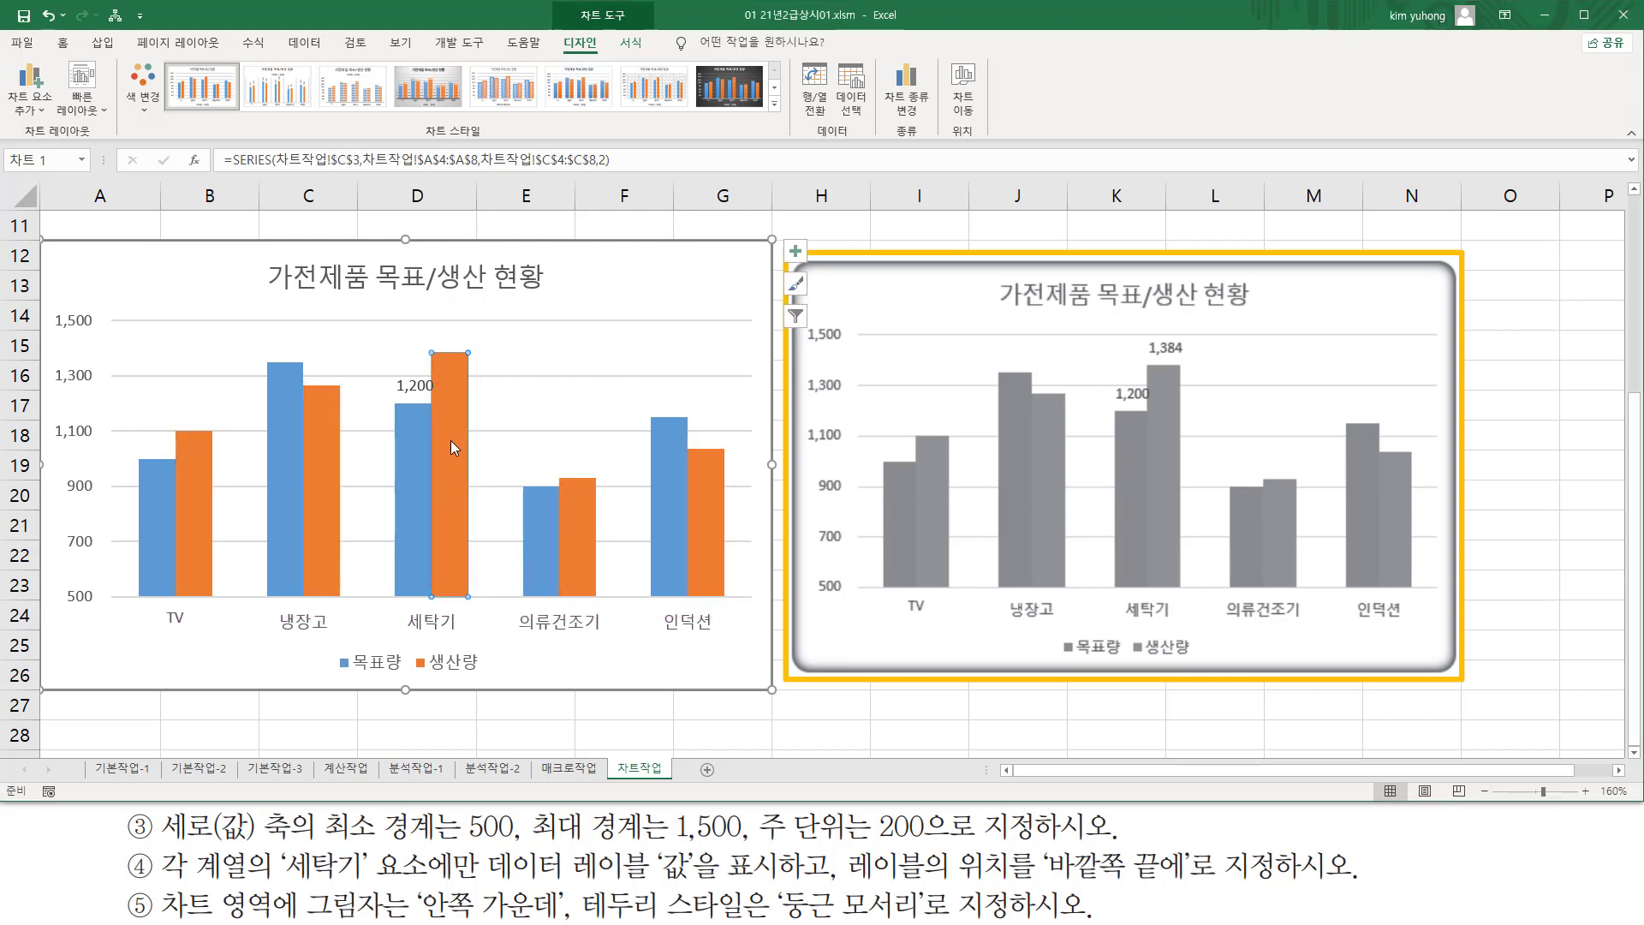
mouse_move(420, 337)
mouse_down()
mouse_move(470, 392)
mouse_move(484, 614)
mouse_up()
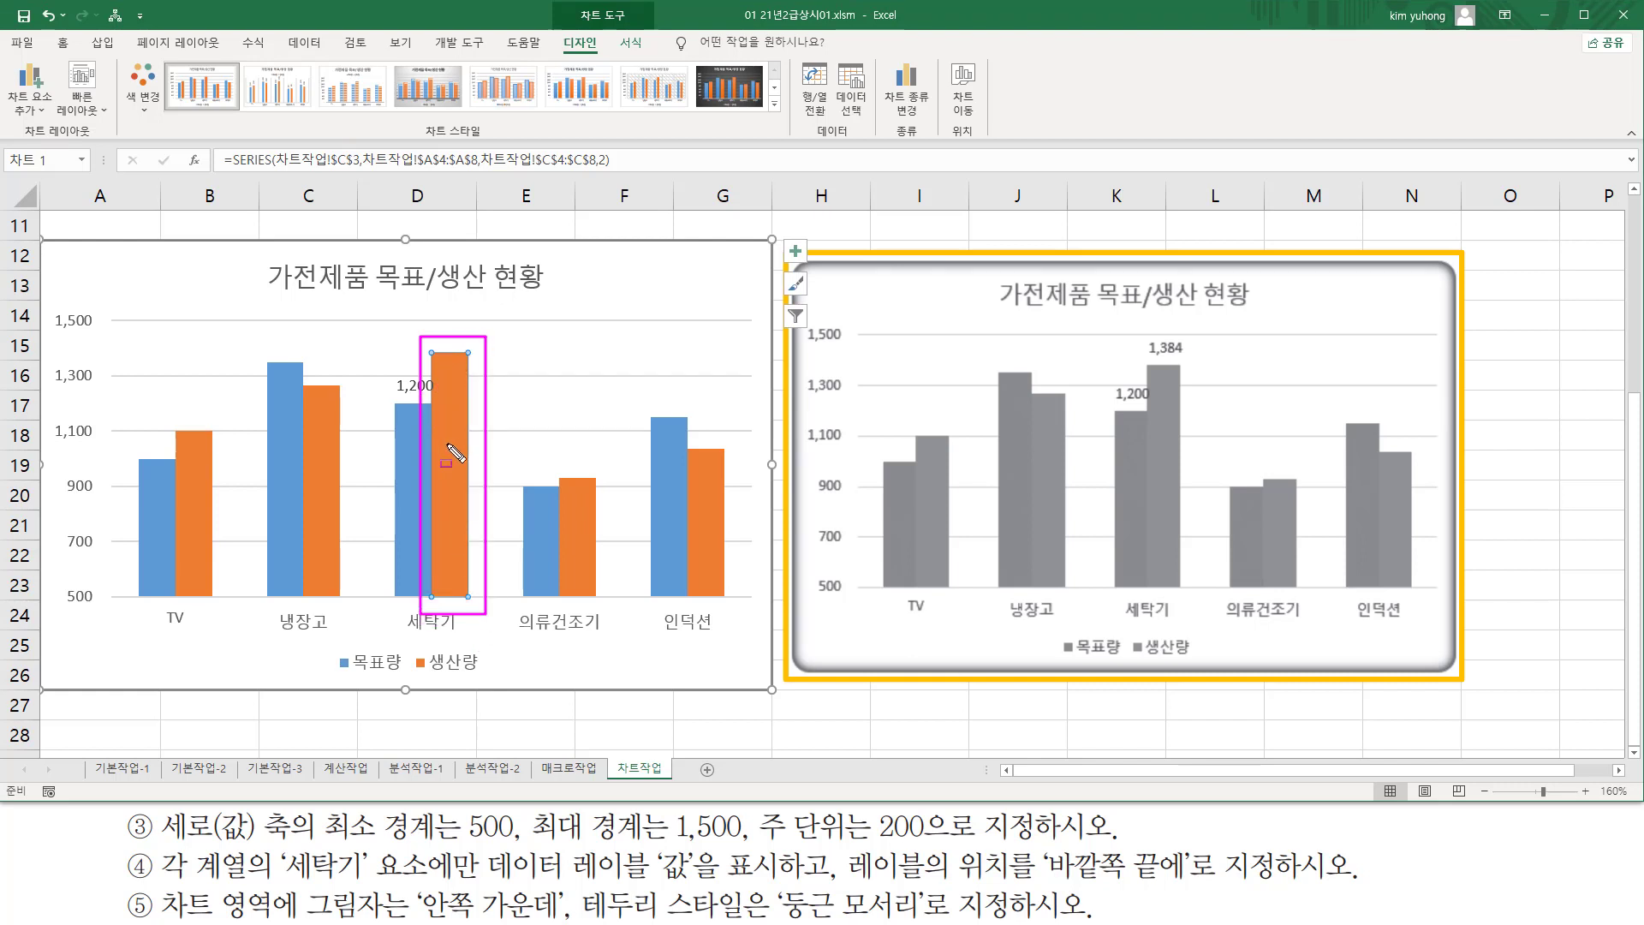
key(Escape)
right_click(450, 388)
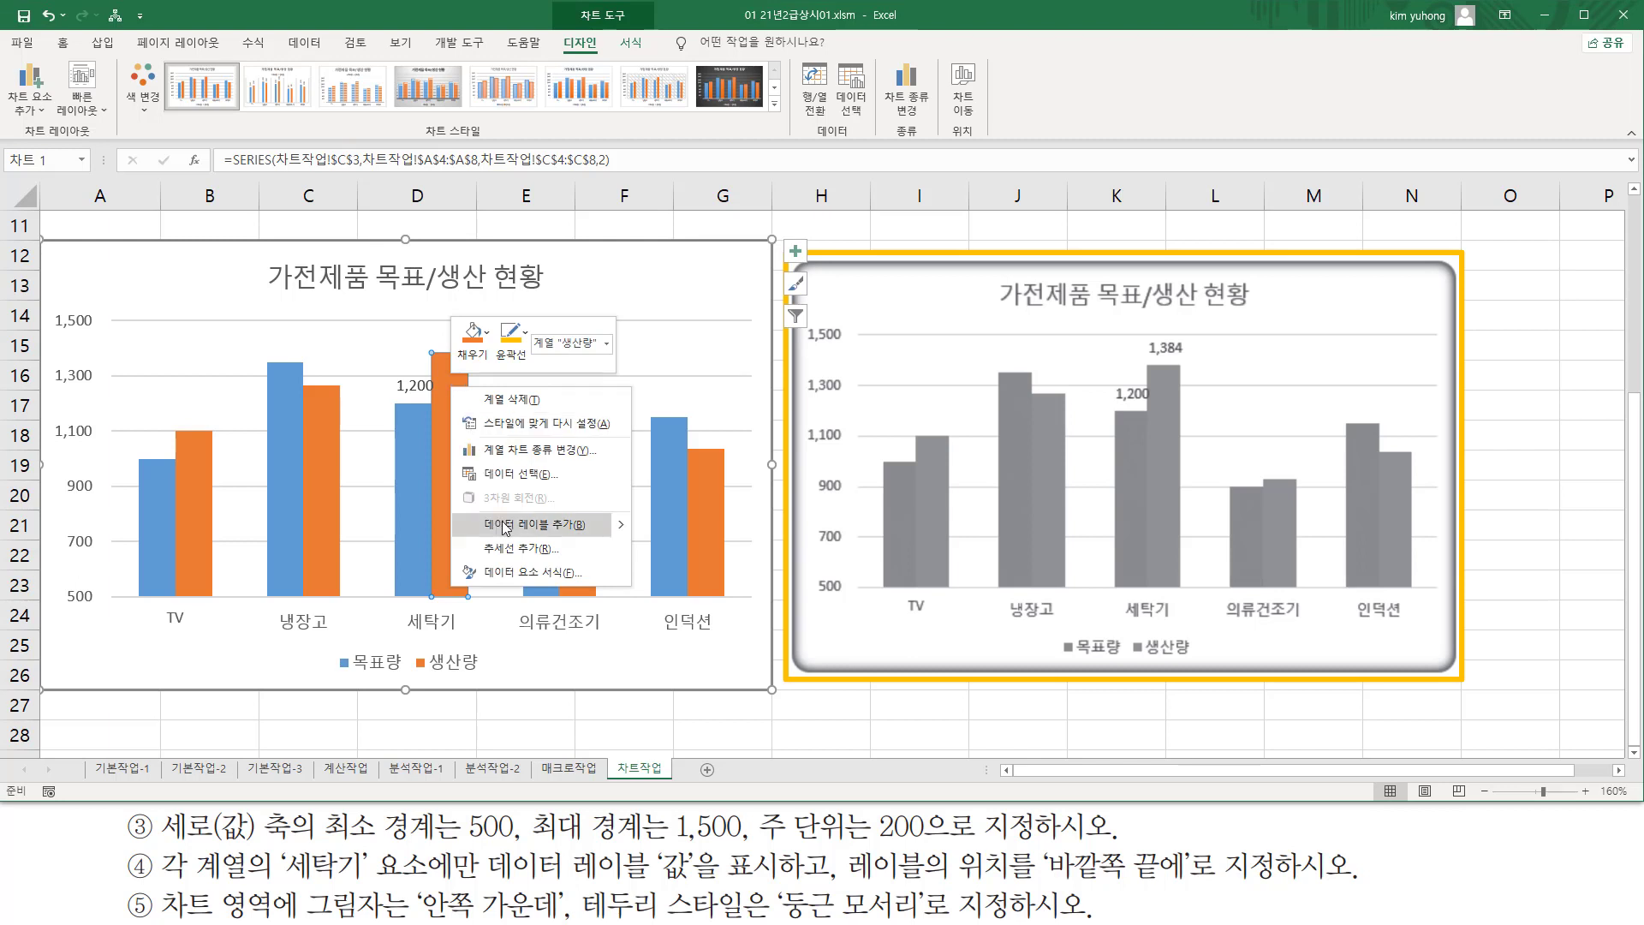
click(505, 526)
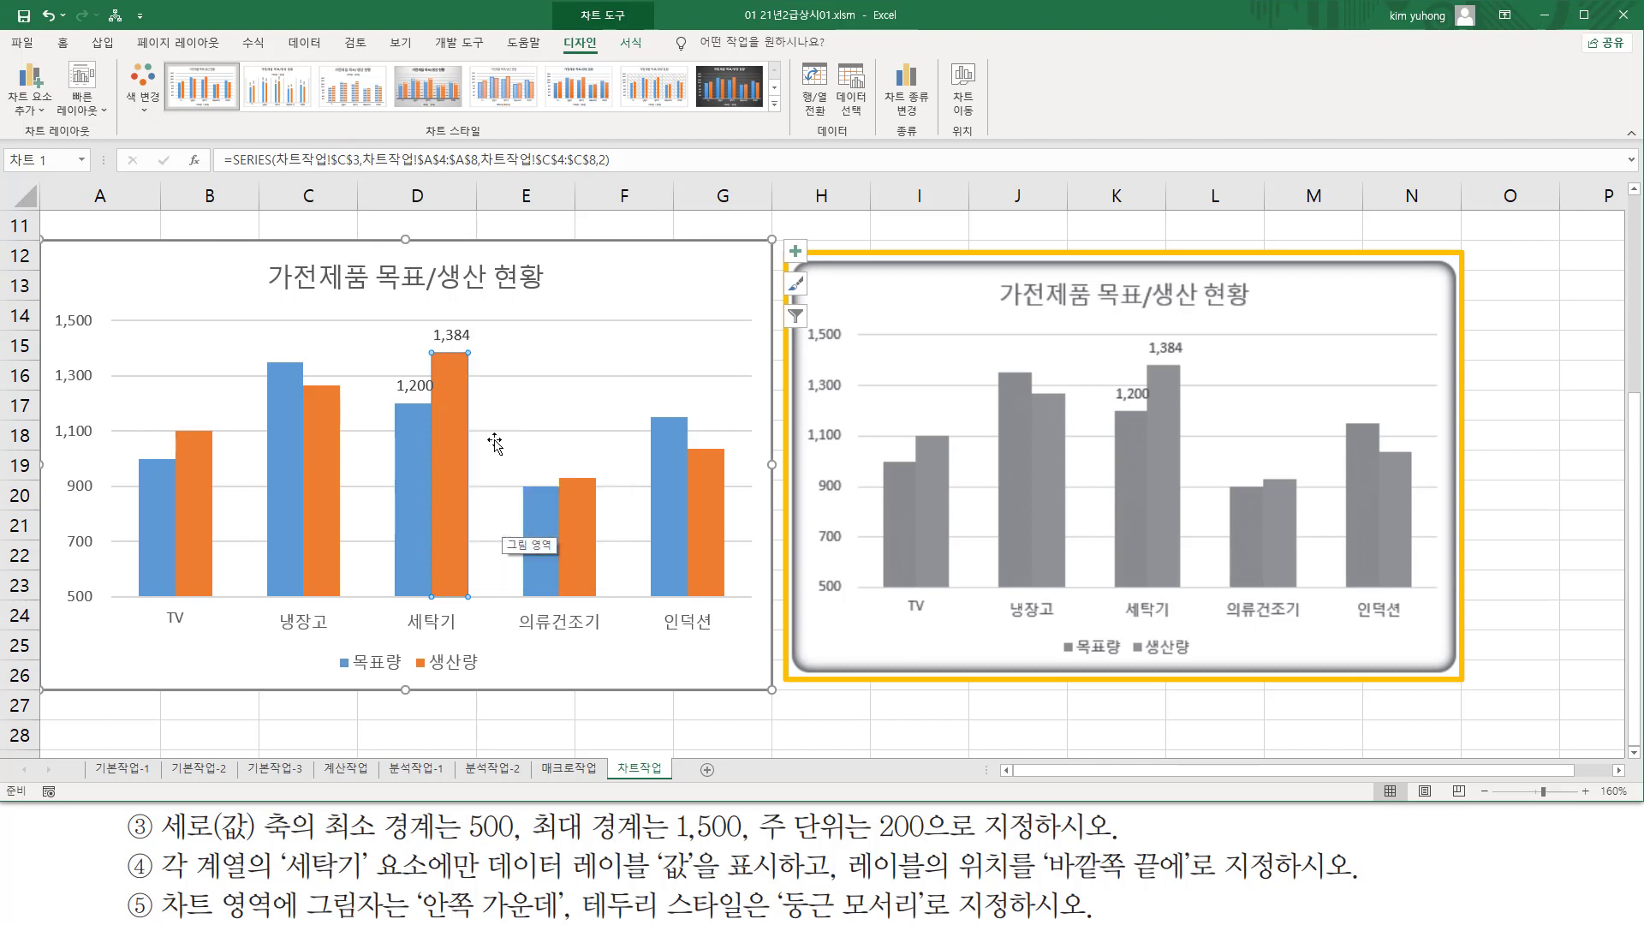
Check both 세탁기 data labels against the instruction requiring the label position 바깥쪽 끝에
drag(426, 318, 485, 352)
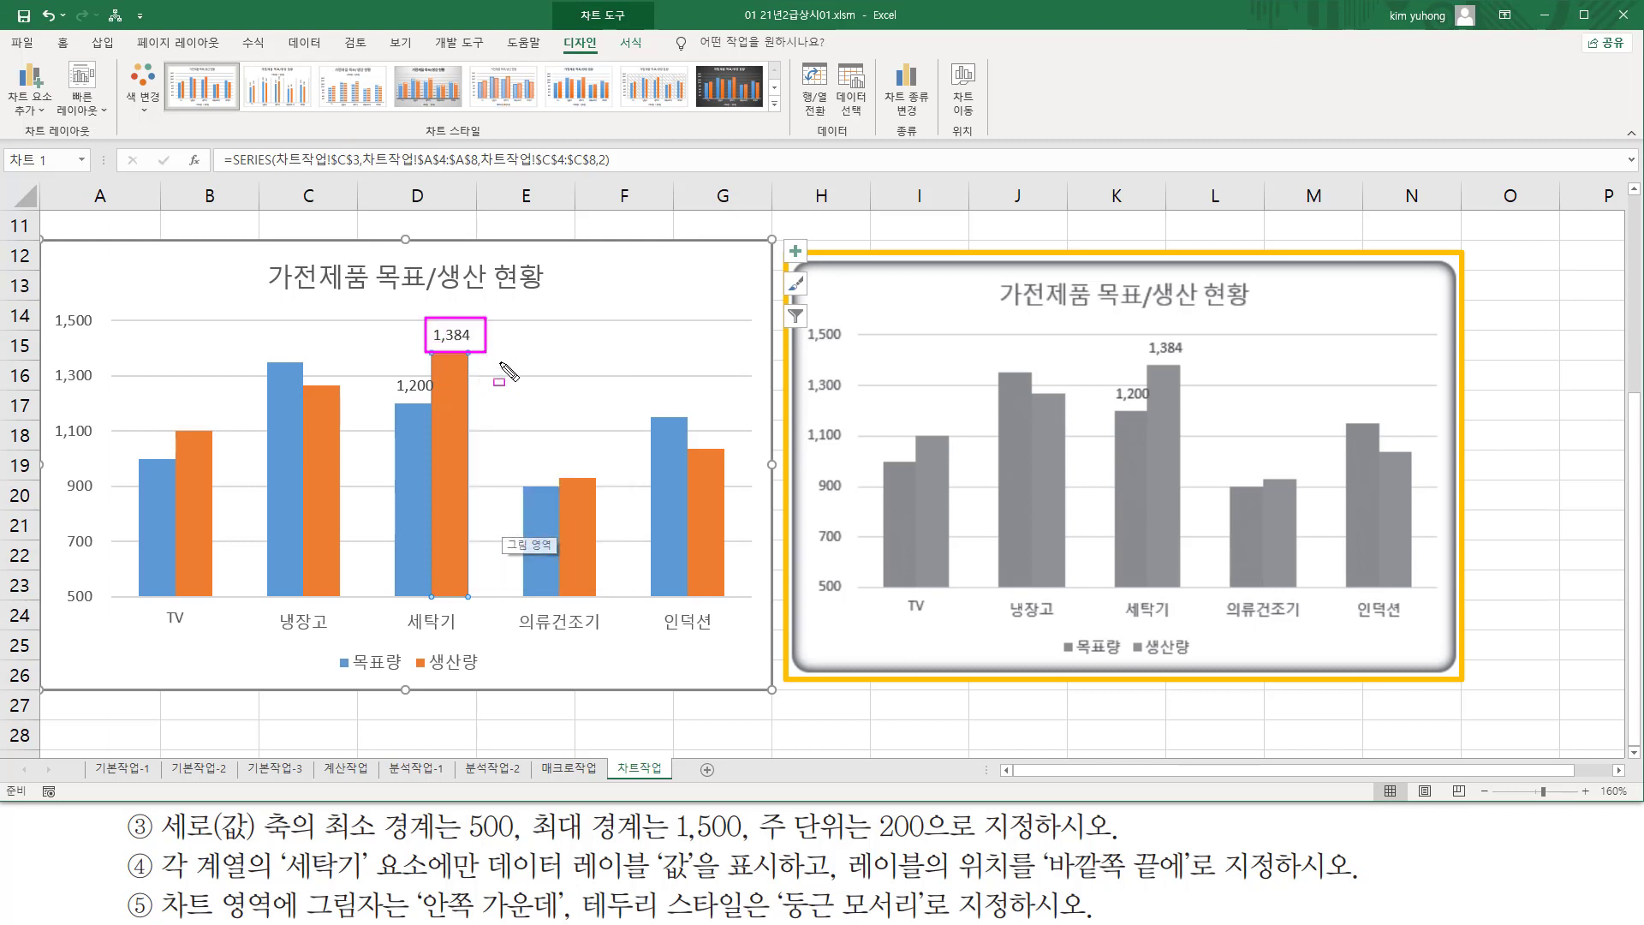
key(Escape)
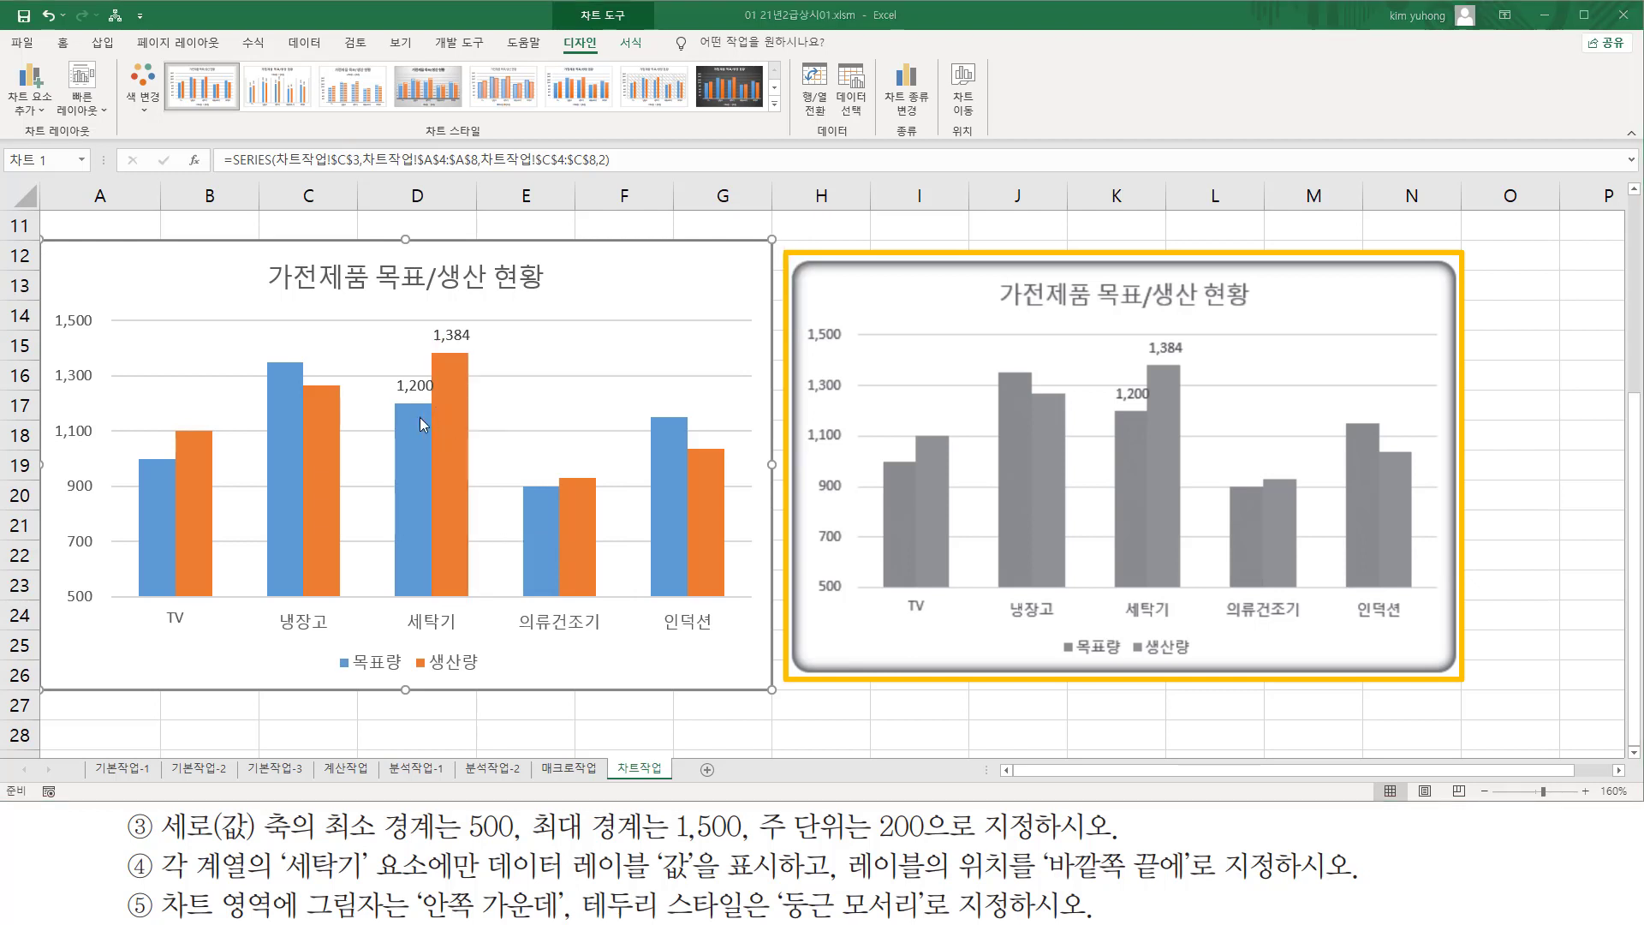
key(ctrl+2)
drag(393, 318, 482, 420)
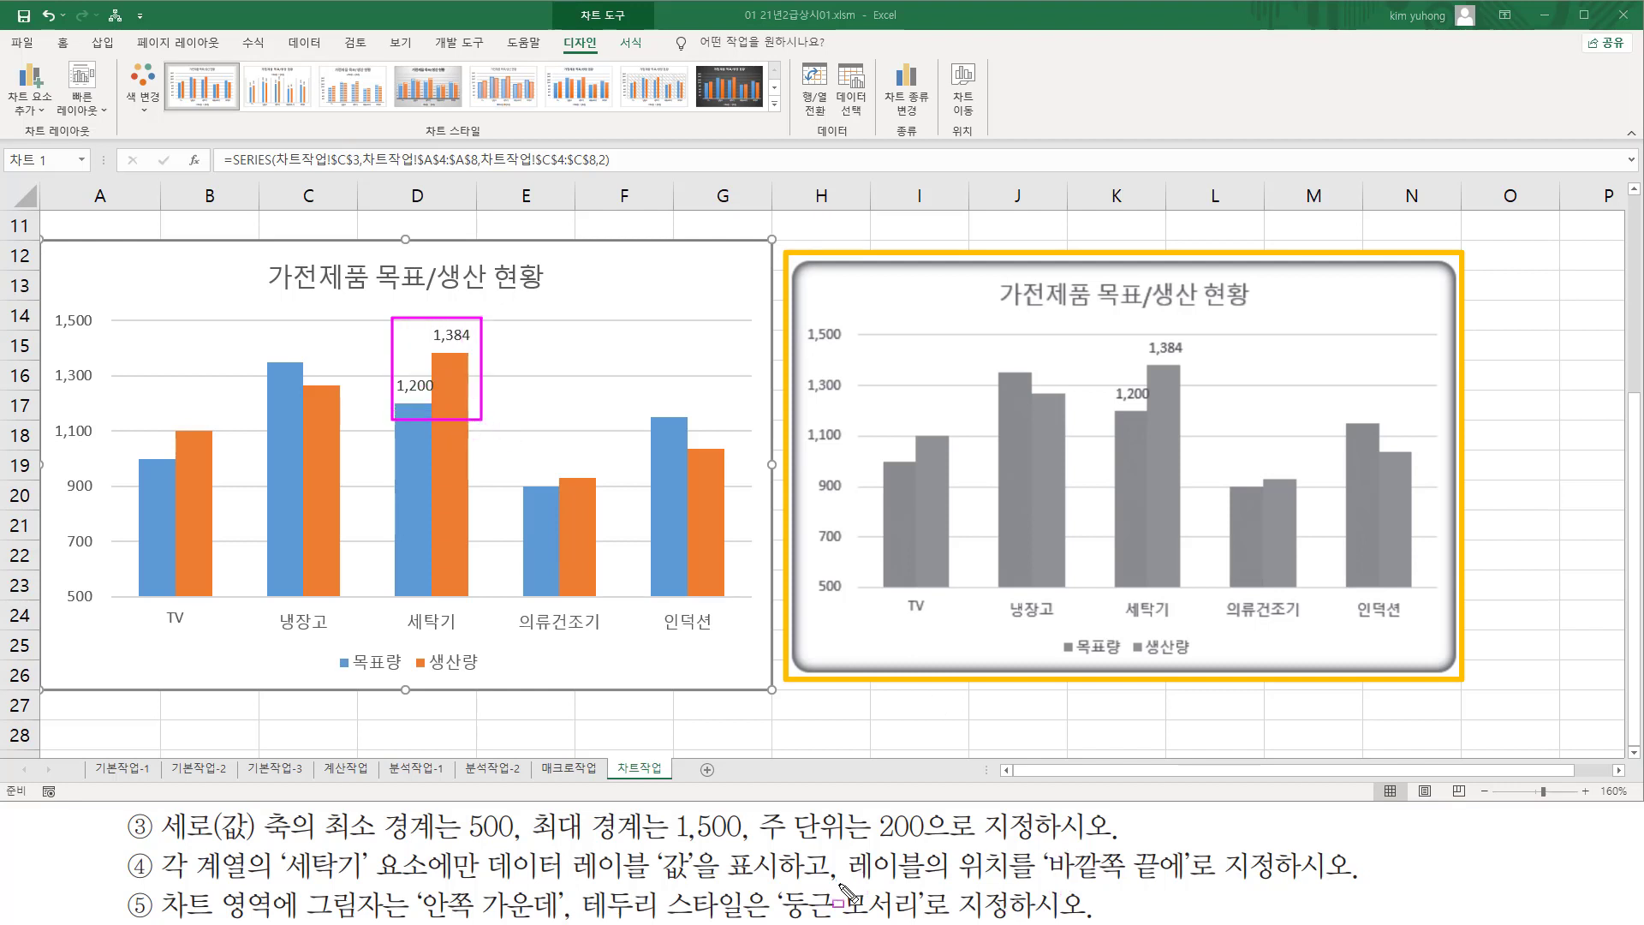
mouse_move(835, 880)
mouse_down()
mouse_move(1013, 859)
mouse_move(1010, 841)
mouse_move(1188, 879)
mouse_up()
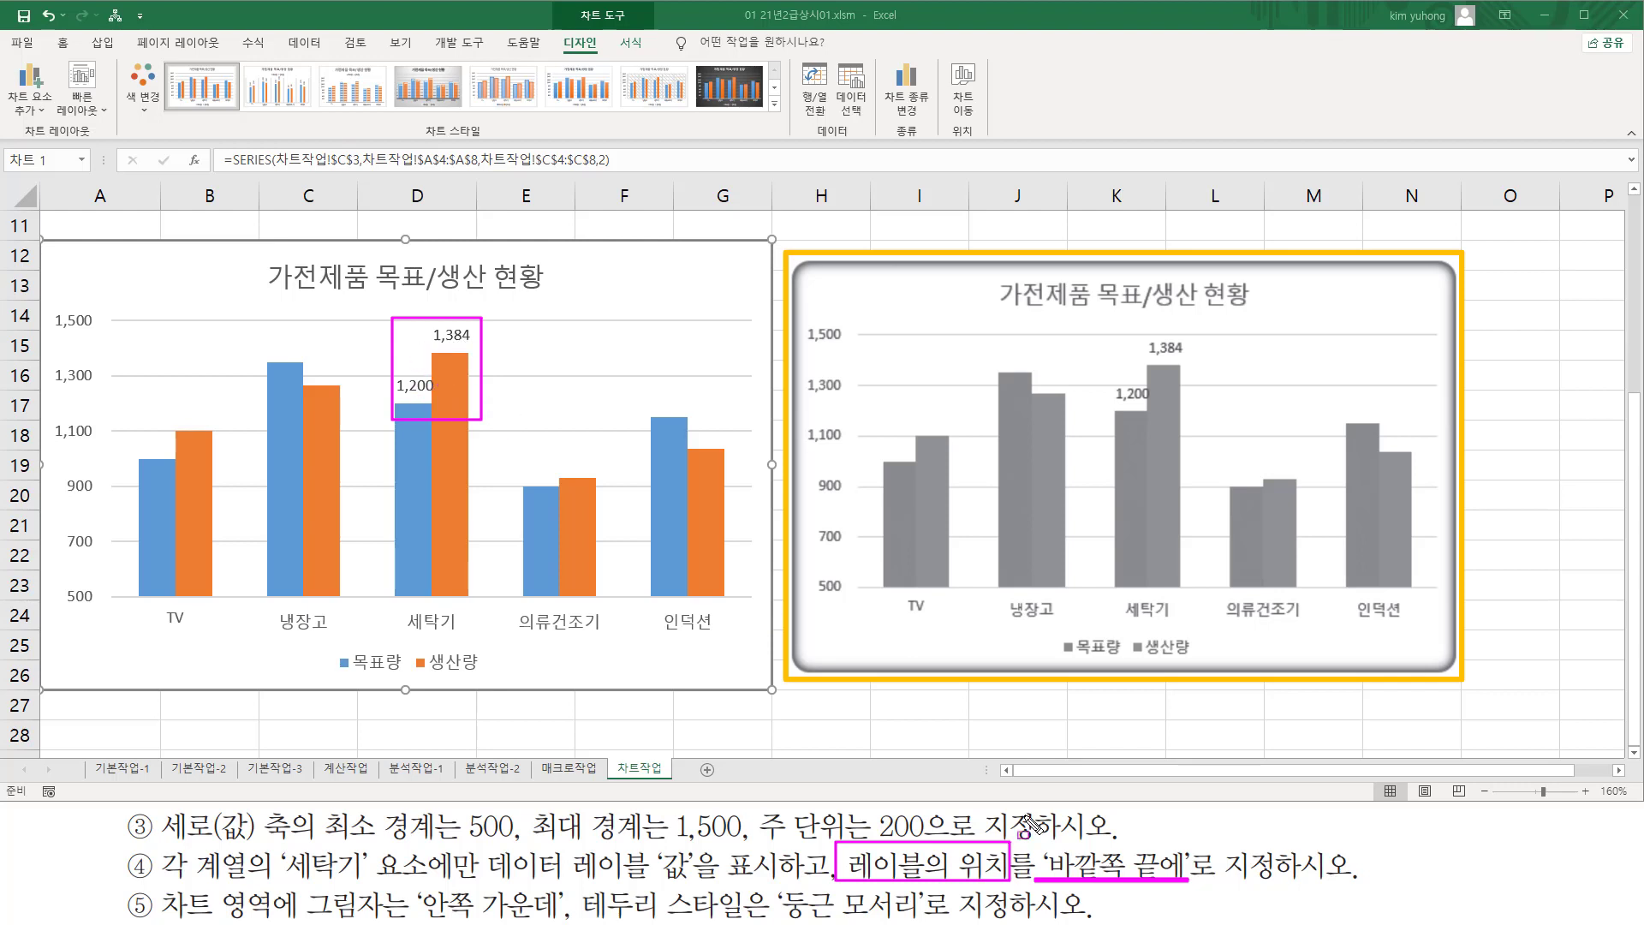
key(Escape)
mouse_move(1046, 883)
mouse_down()
mouse_move(1135, 899)
mouse_move(1209, 865)
mouse_move(1186, 846)
mouse_up()
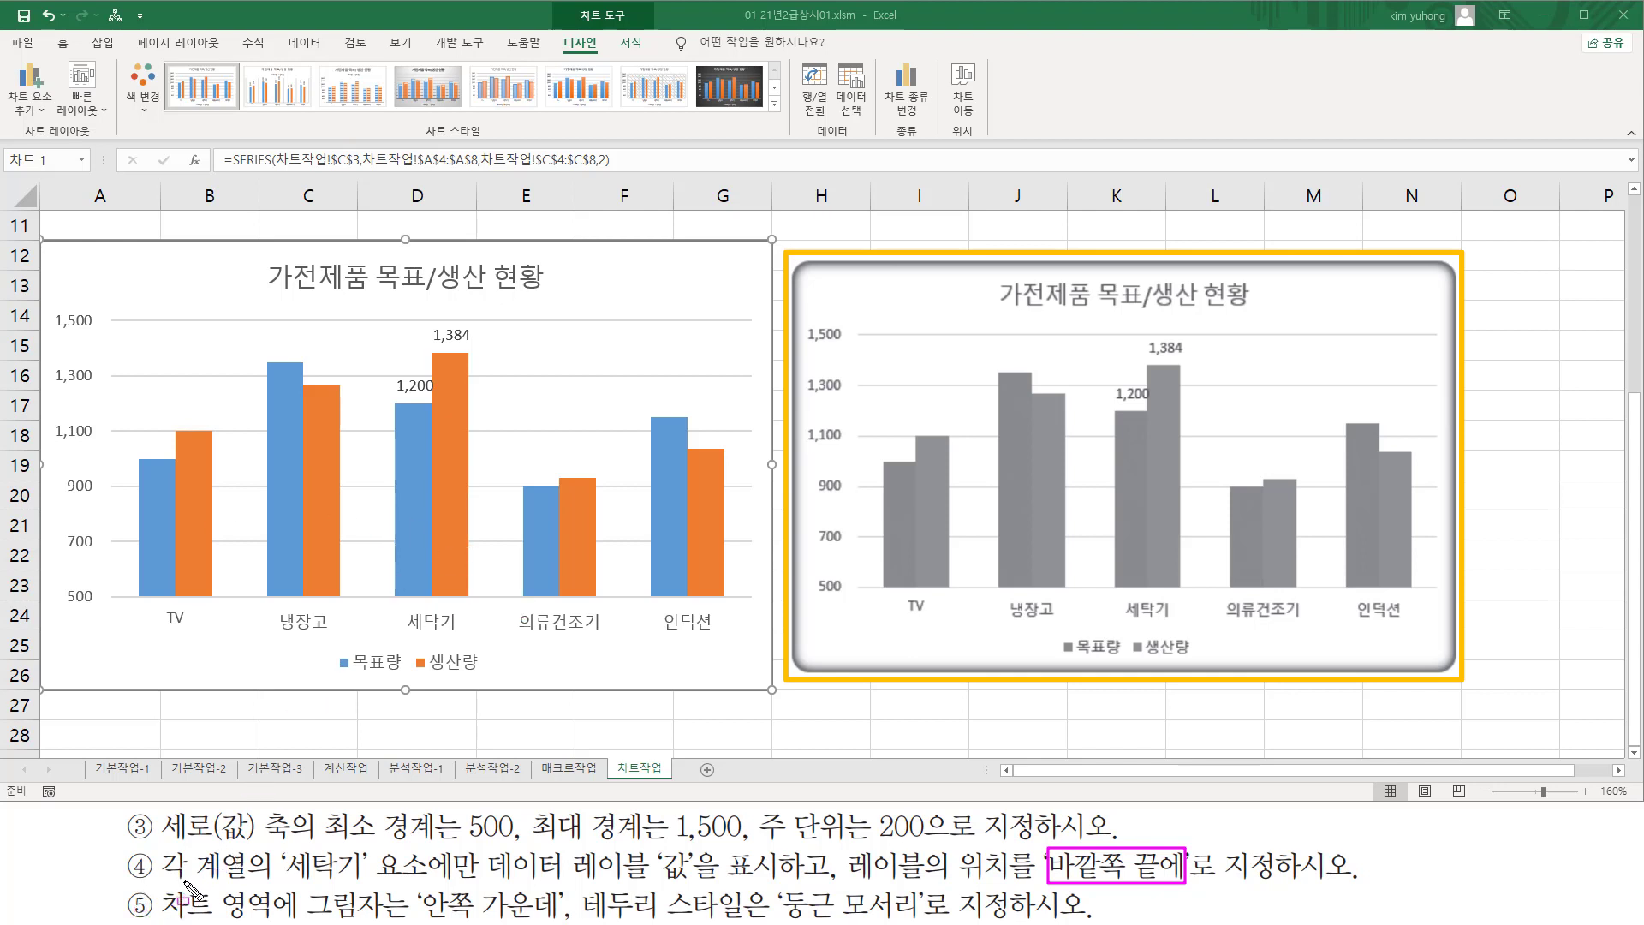
Read the instruction on the chart area's shadow and border style, and open the chart area's formatting options
mouse_move(153, 883)
mouse_down()
mouse_move(278, 921)
mouse_move(922, 919)
mouse_up()
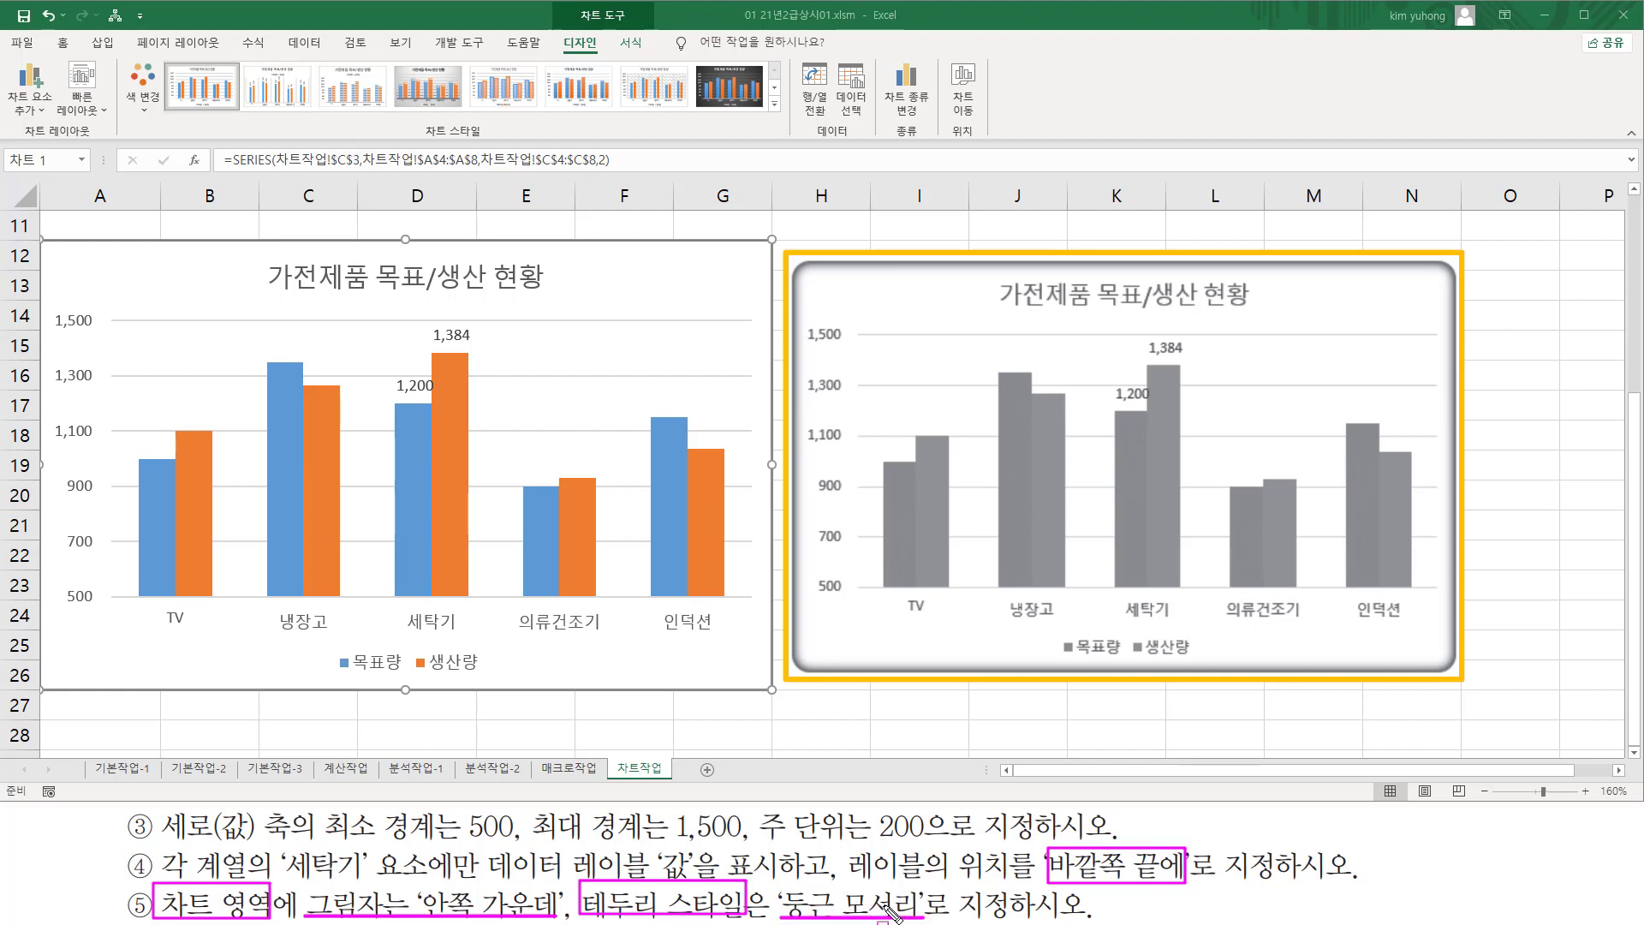
key(Escape)
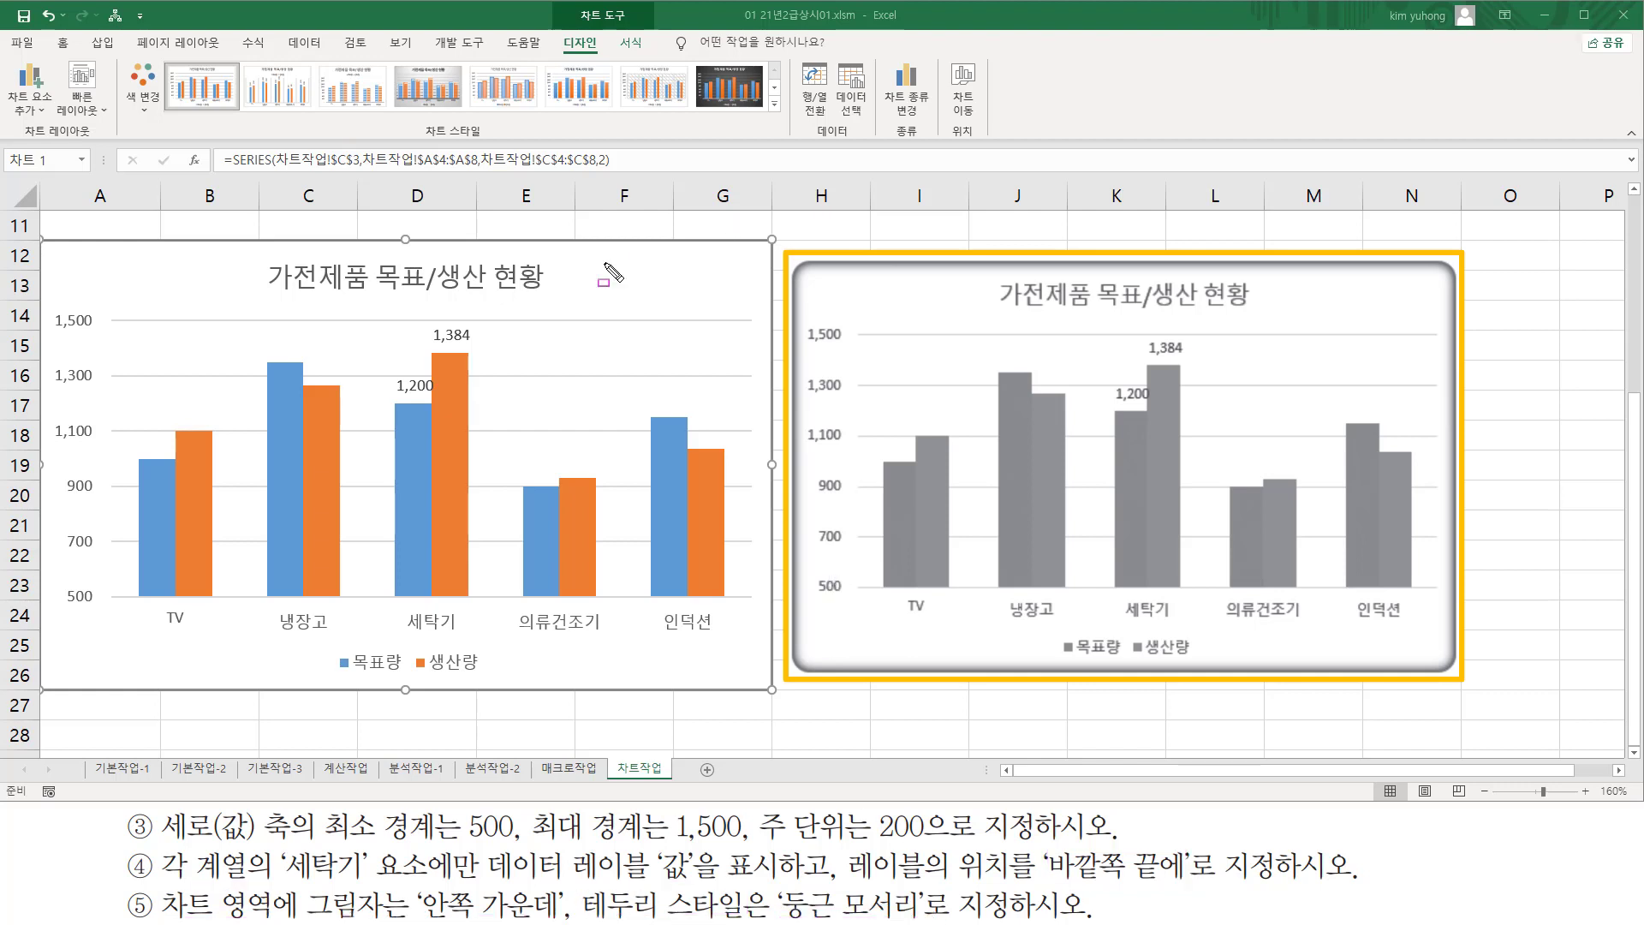
drag(599, 255, 743, 295)
drag(110, 251, 231, 318)
key(Escape)
double_click(673, 271)
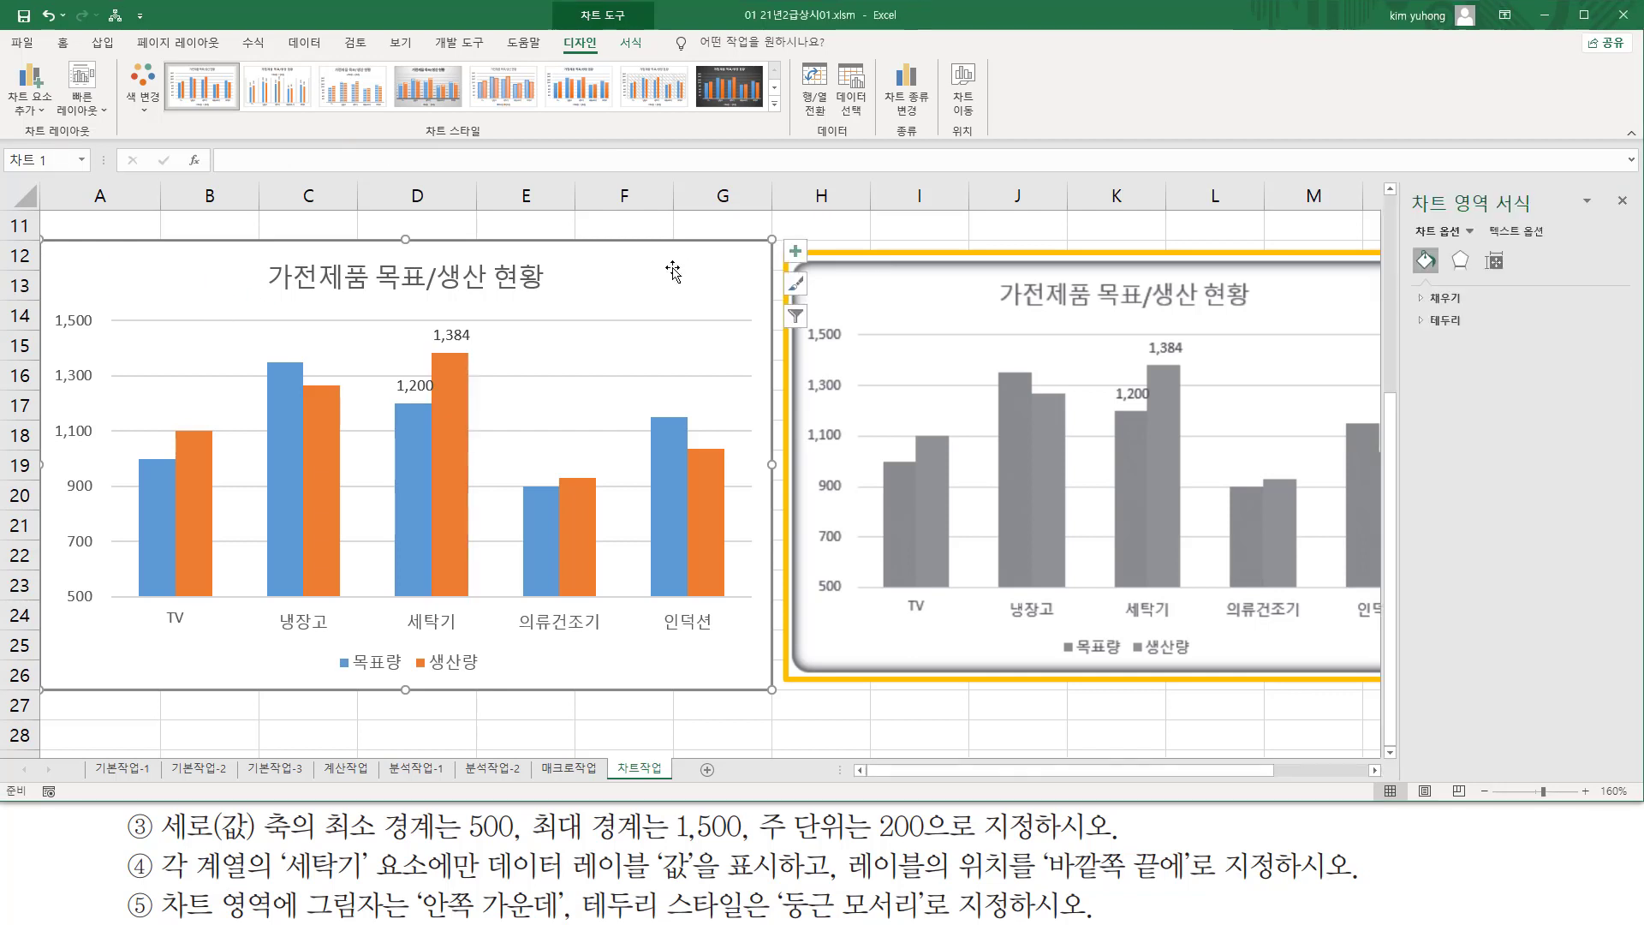
drag(1402, 183, 1546, 214)
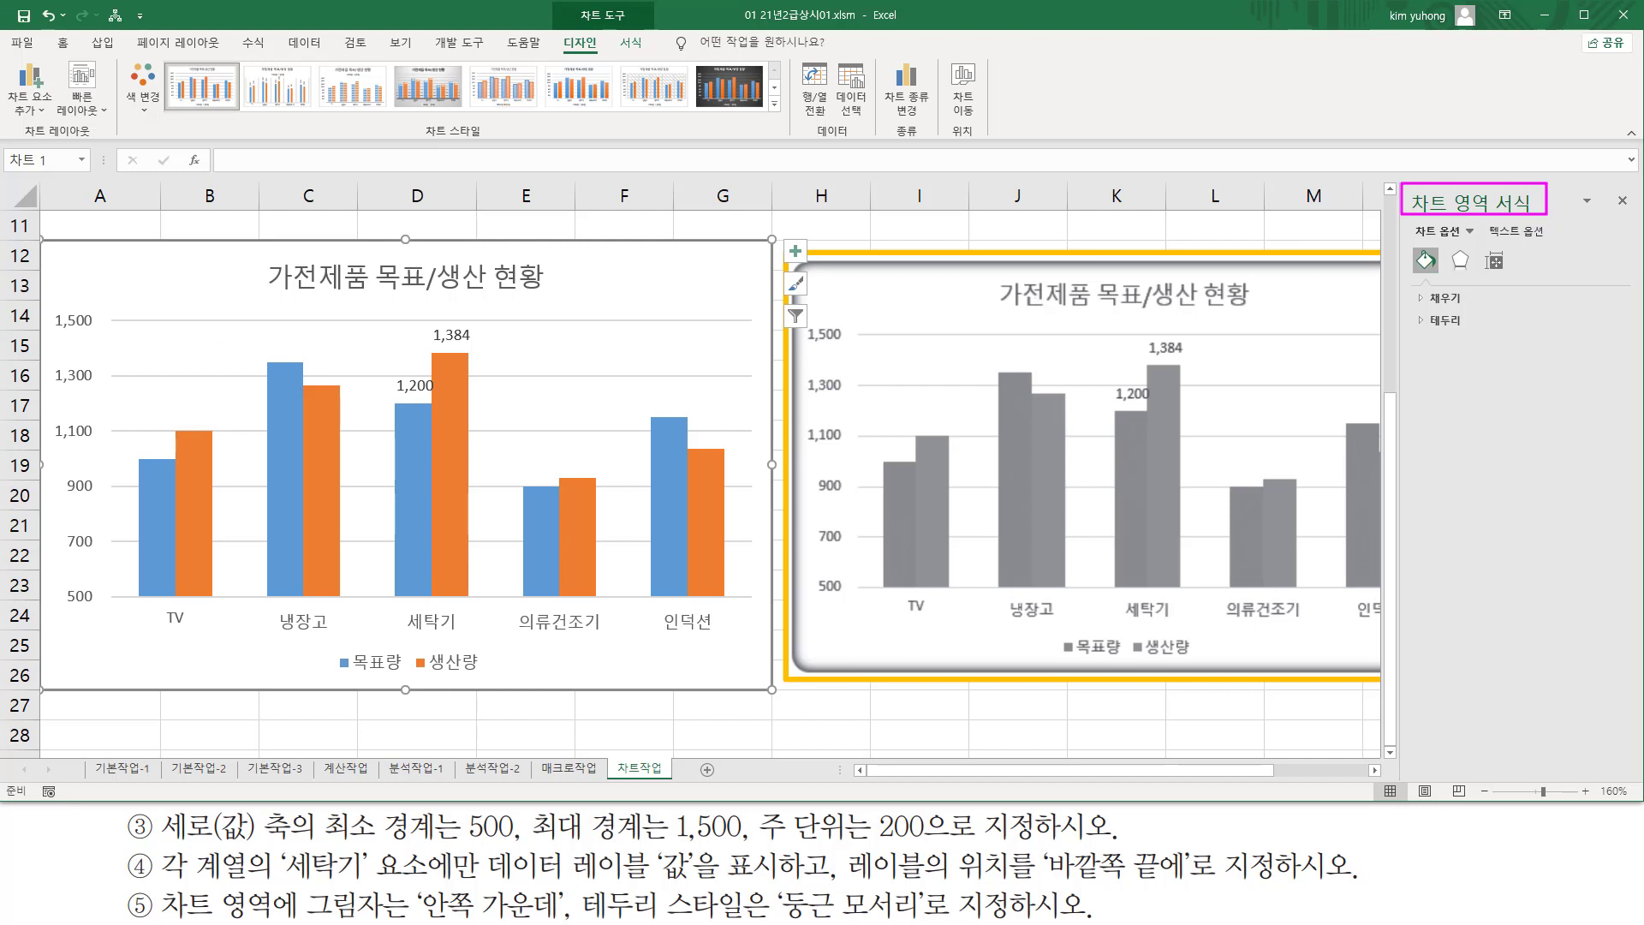
Apply the inner centre shadow preset (안쪽 가운데) to the chart area
mouse_move(302, 882)
mouse_down()
mouse_move(323, 908)
mouse_move(407, 922)
mouse_move(524, 915)
mouse_up()
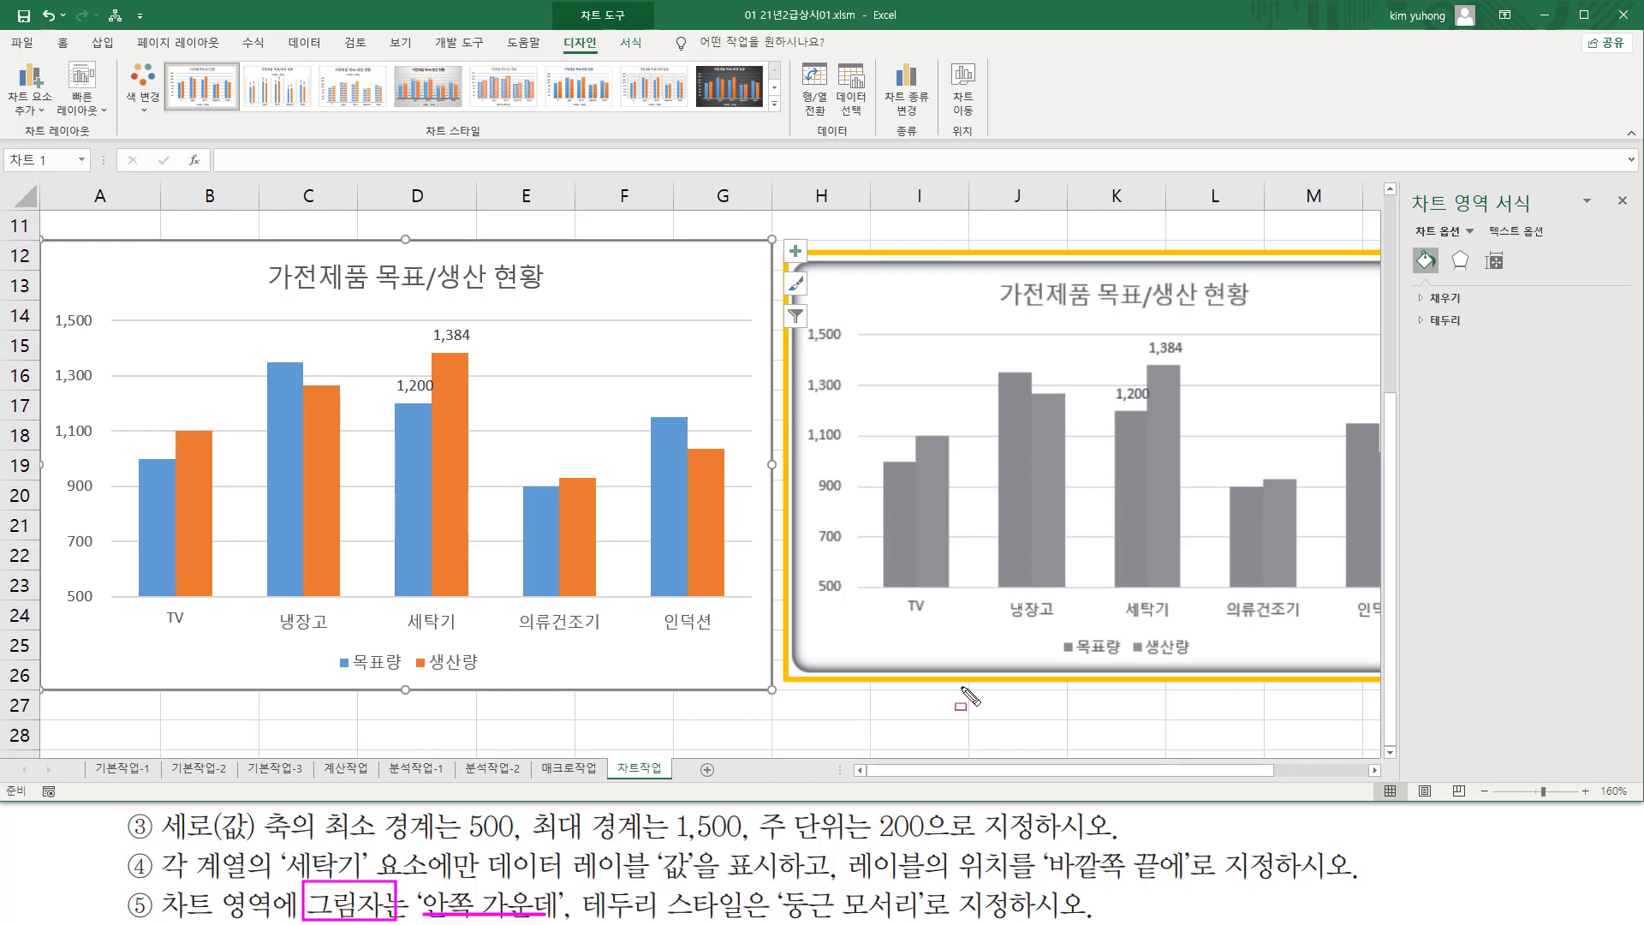
drag(1449, 242, 1465, 279)
click(1459, 258)
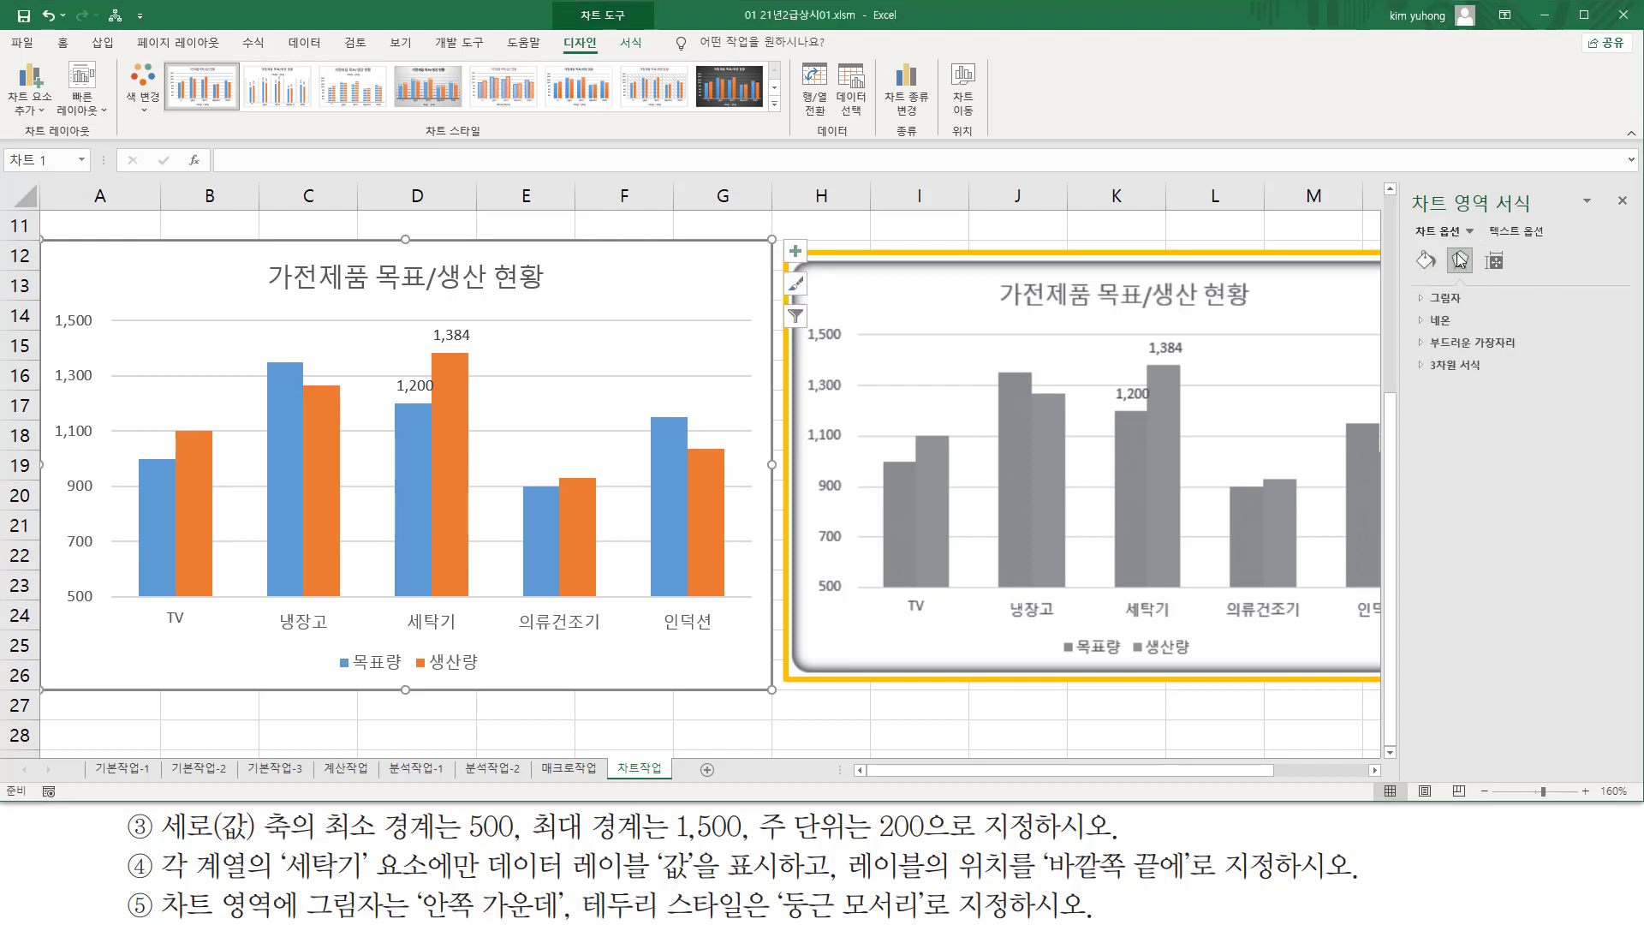
click(1423, 297)
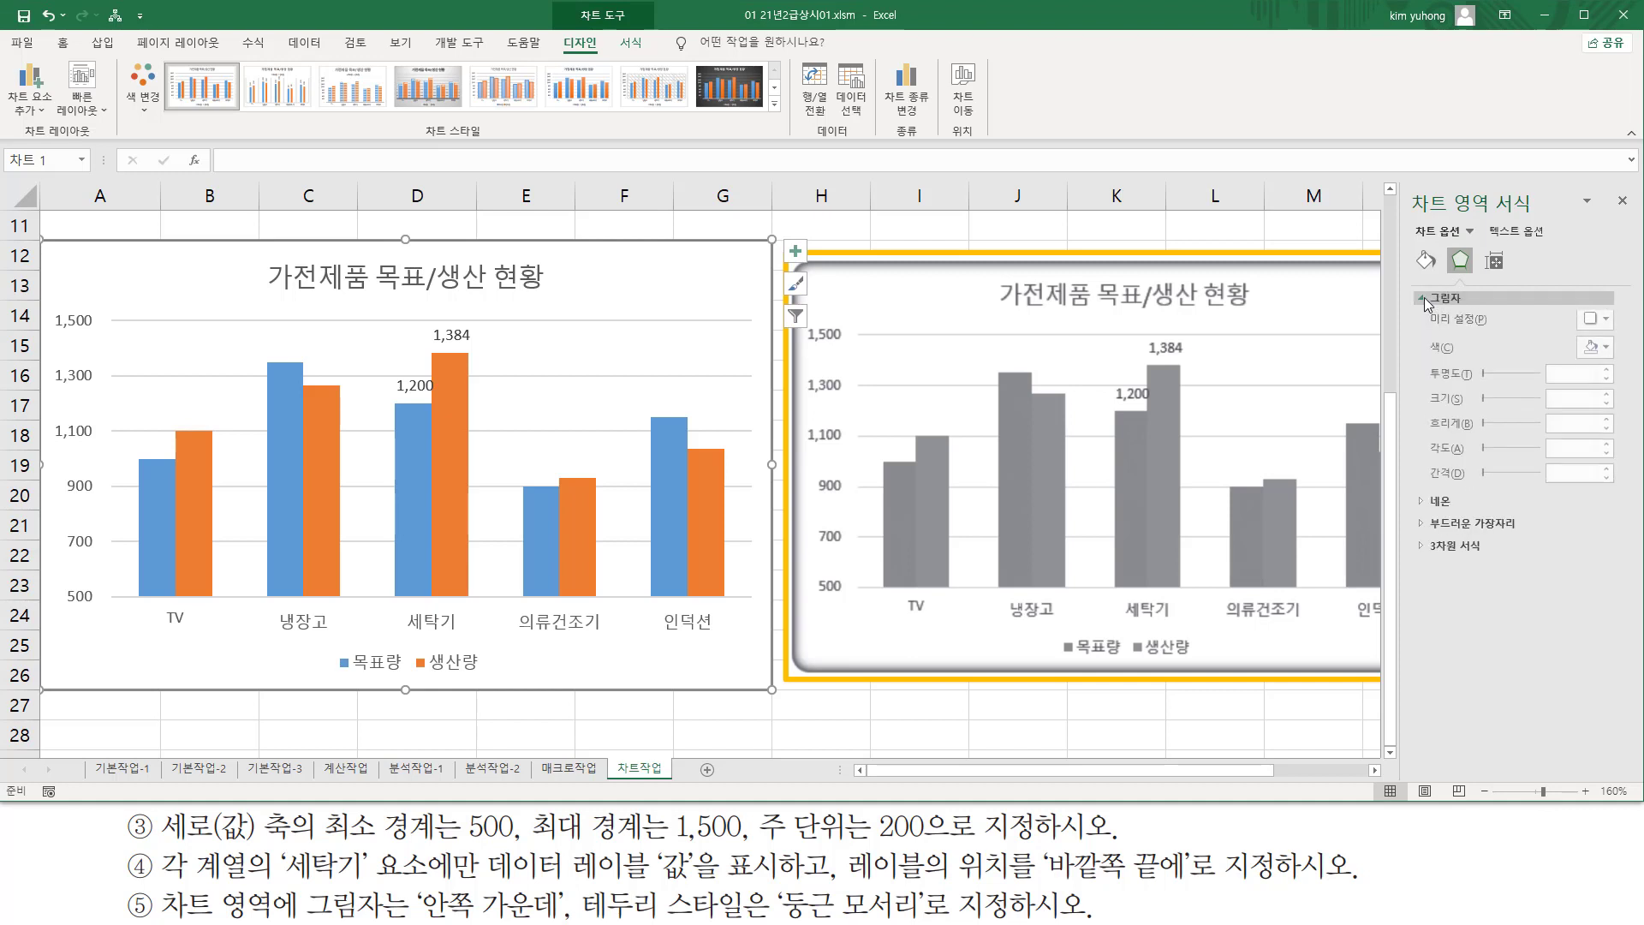
mouse_move(1422, 306)
mouse_down()
mouse_move(1506, 333)
mouse_move(1617, 335)
mouse_up()
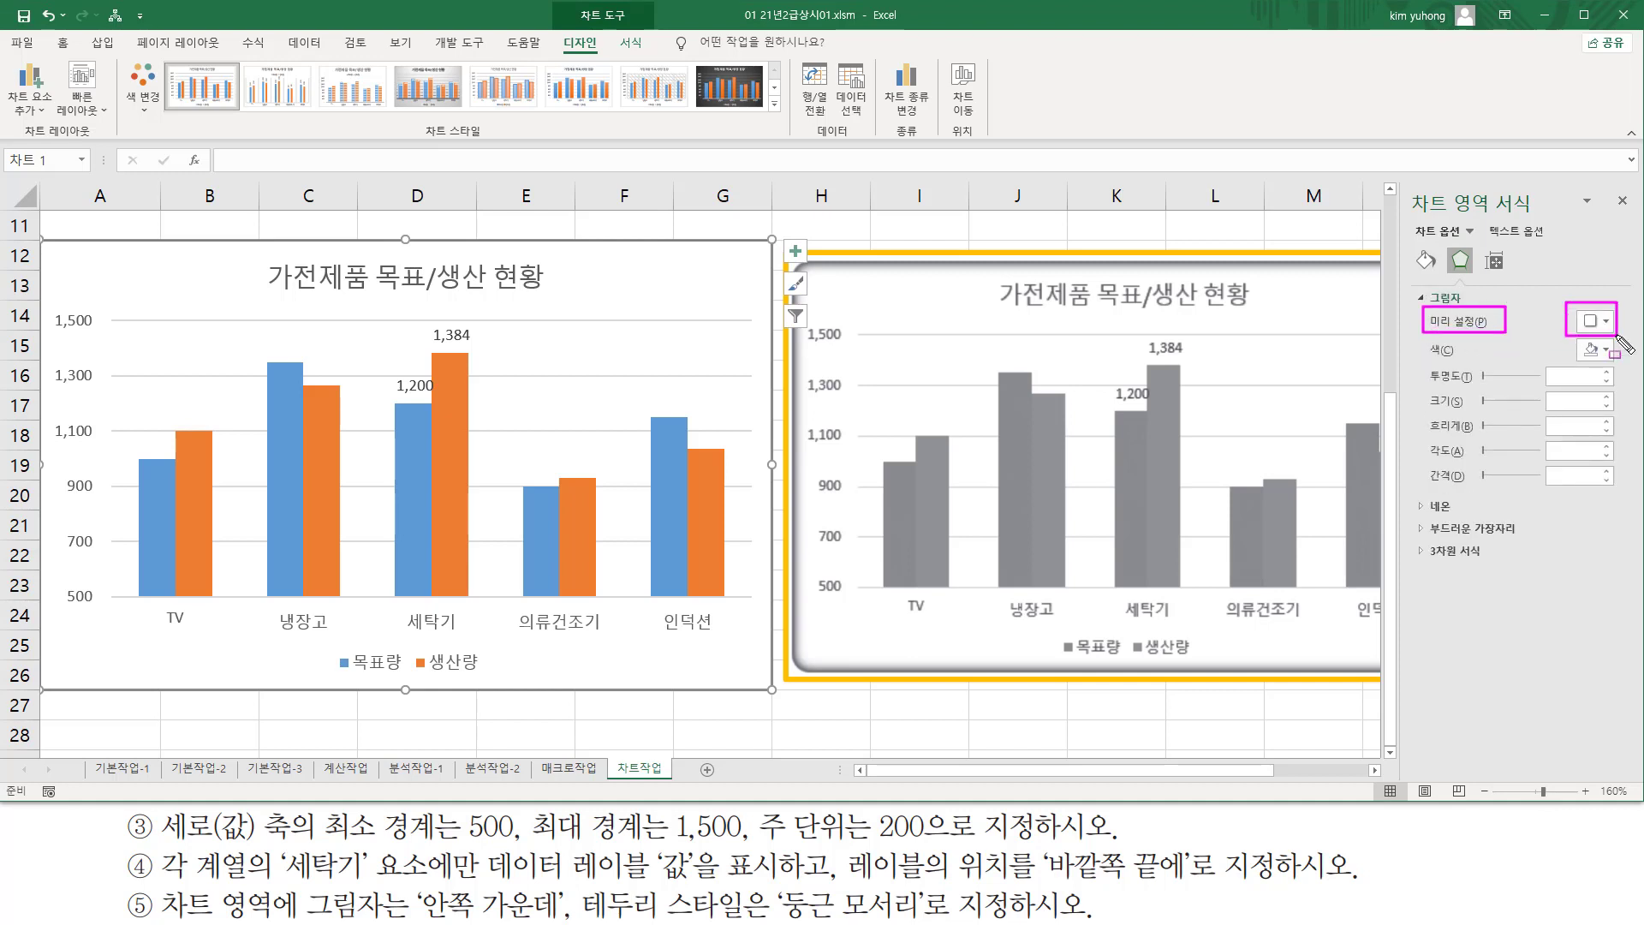
key(Escape)
click(1607, 323)
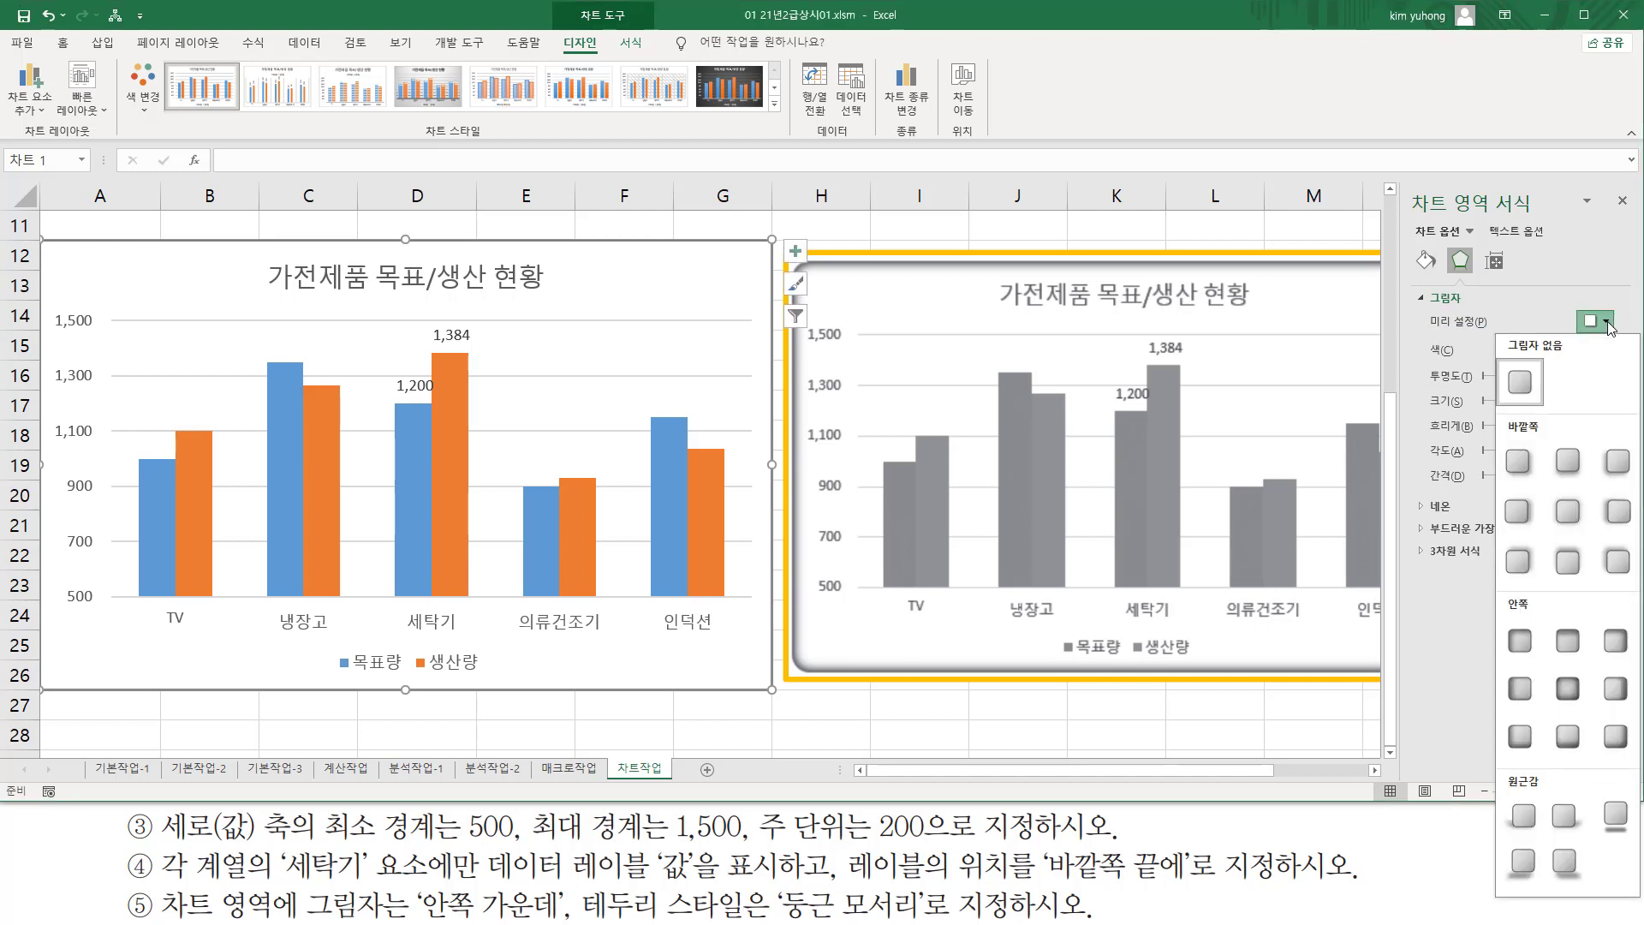
click(1565, 688)
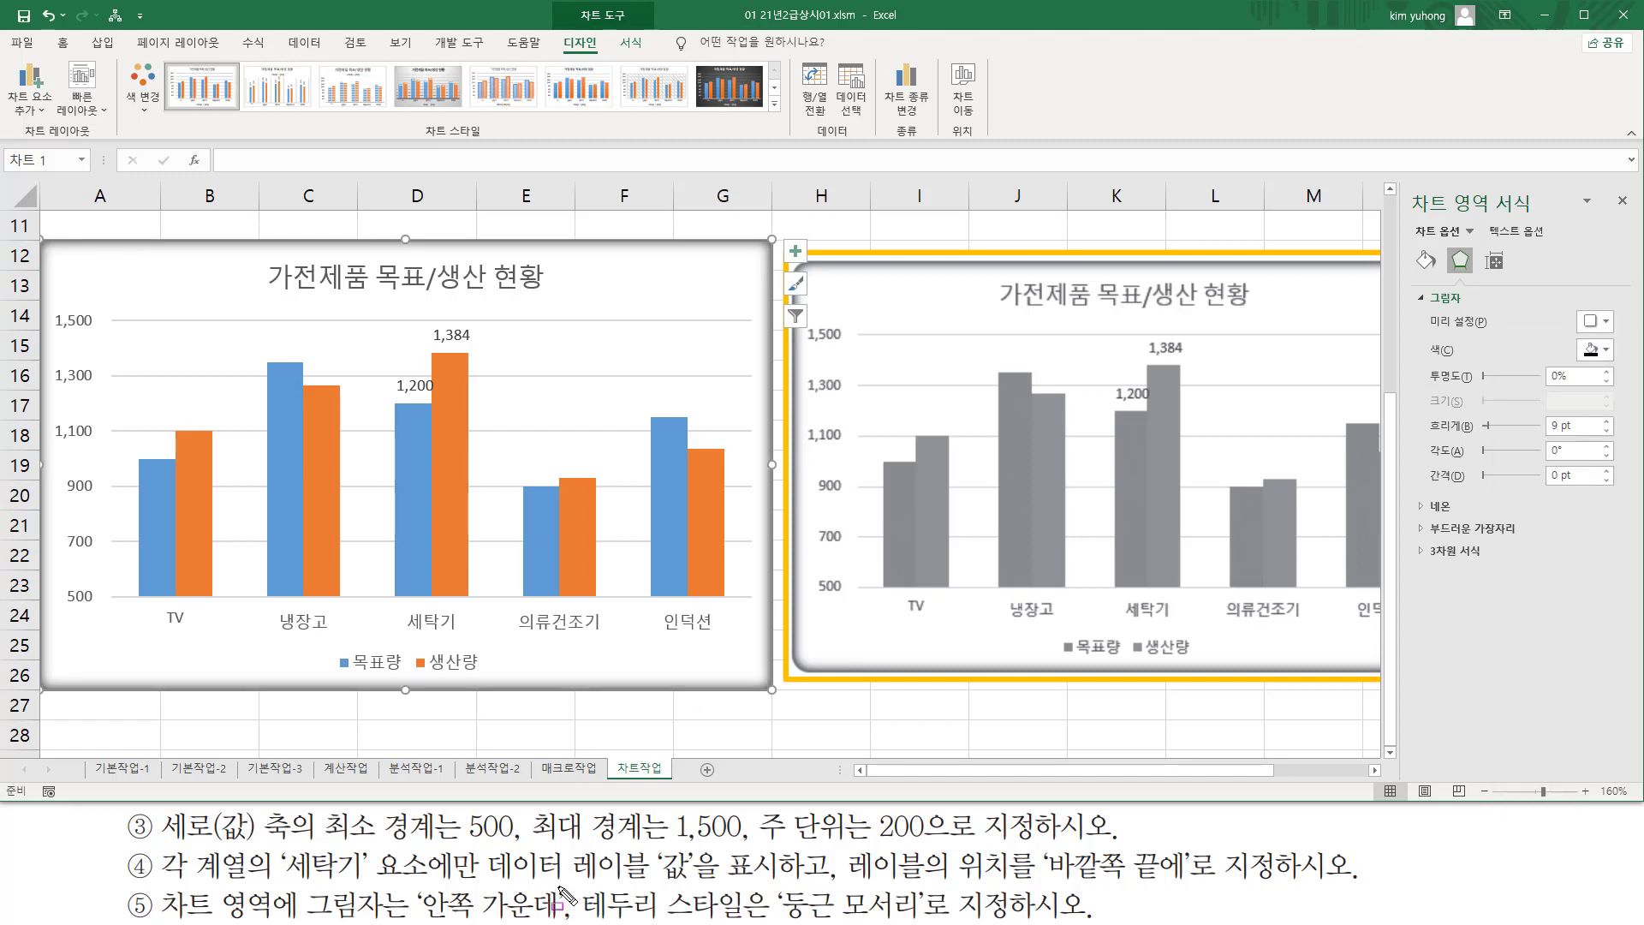
Give the chart area's border rounded corners (둥근 모서리) and close the formatting options
mouse_move(561, 891)
mouse_down()
mouse_move(561, 919)
mouse_move(924, 913)
mouse_up()
key(Escape)
click(1424, 261)
mouse_move(1413, 258)
mouse_down()
mouse_move(1410, 274)
mouse_move(1412, 246)
mouse_up()
mouse_move(1418, 312)
mouse_down()
mouse_move(1466, 313)
mouse_move(1417, 331)
mouse_up()
drag(1465, 350, 1475, 355)
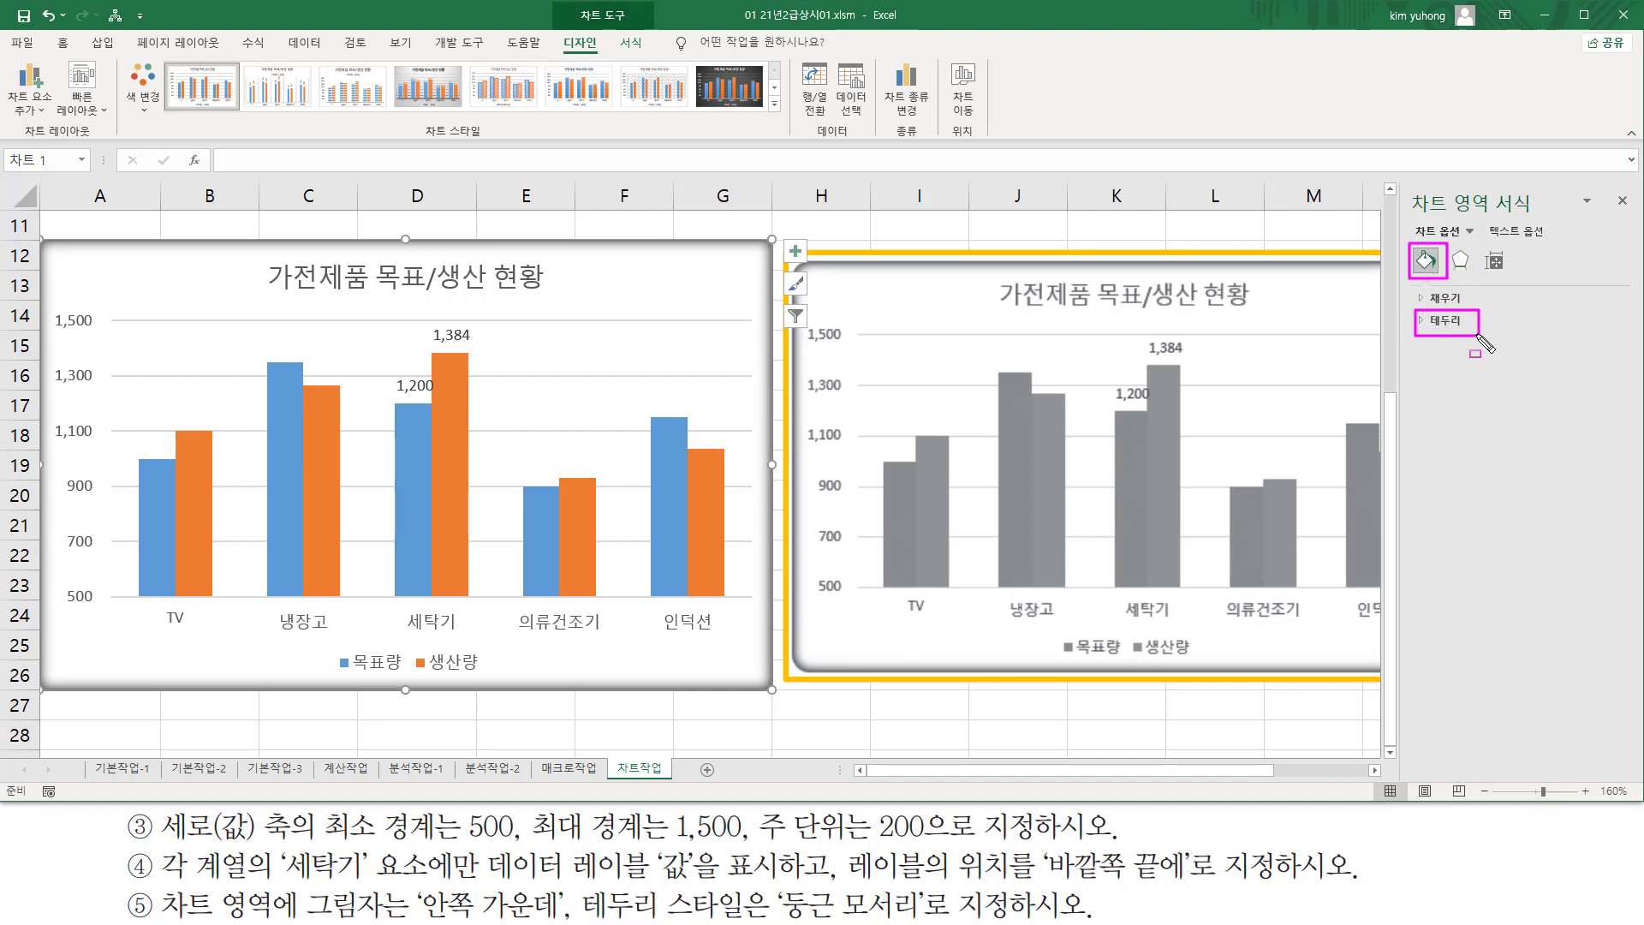
key(Escape)
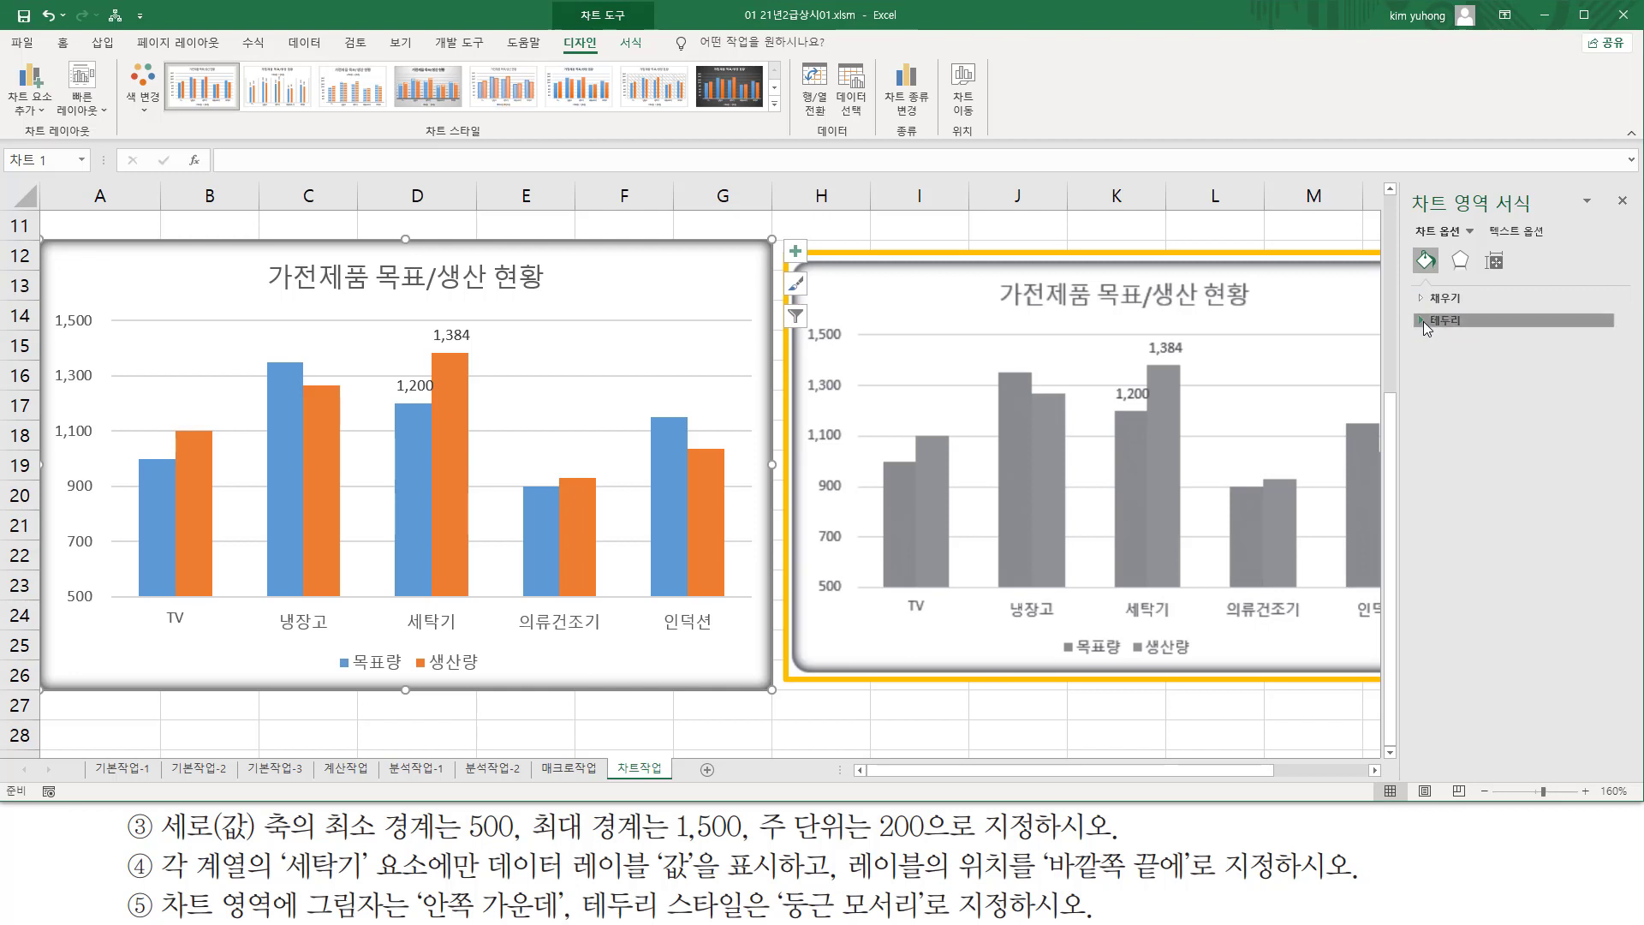
click(1423, 321)
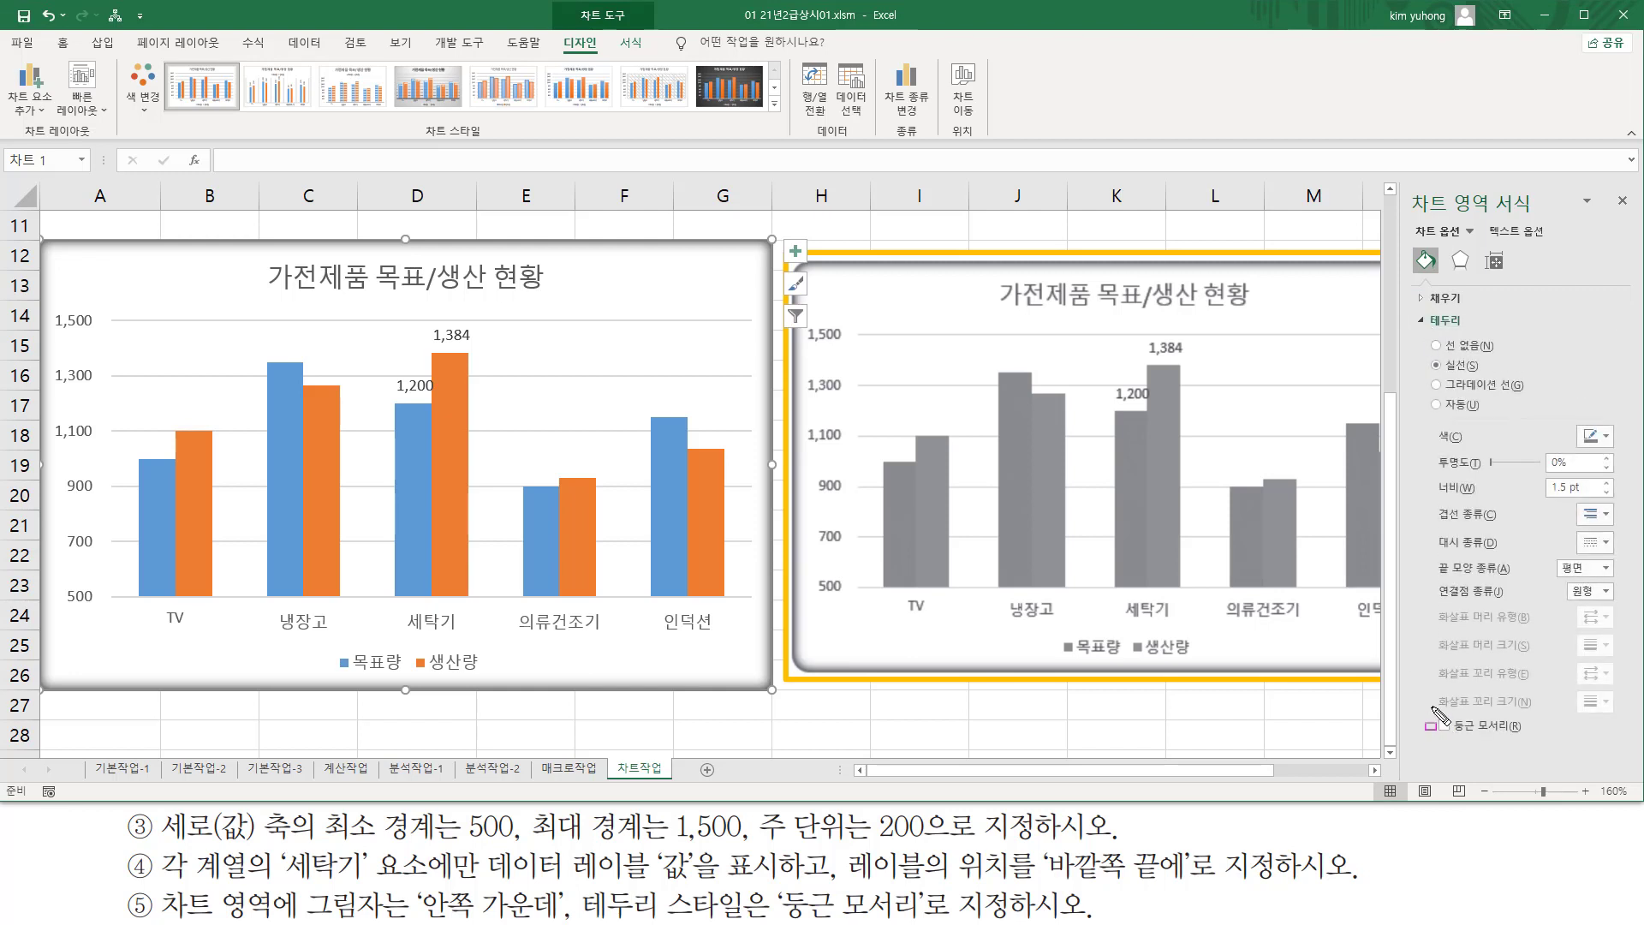
drag(1431, 707, 1543, 744)
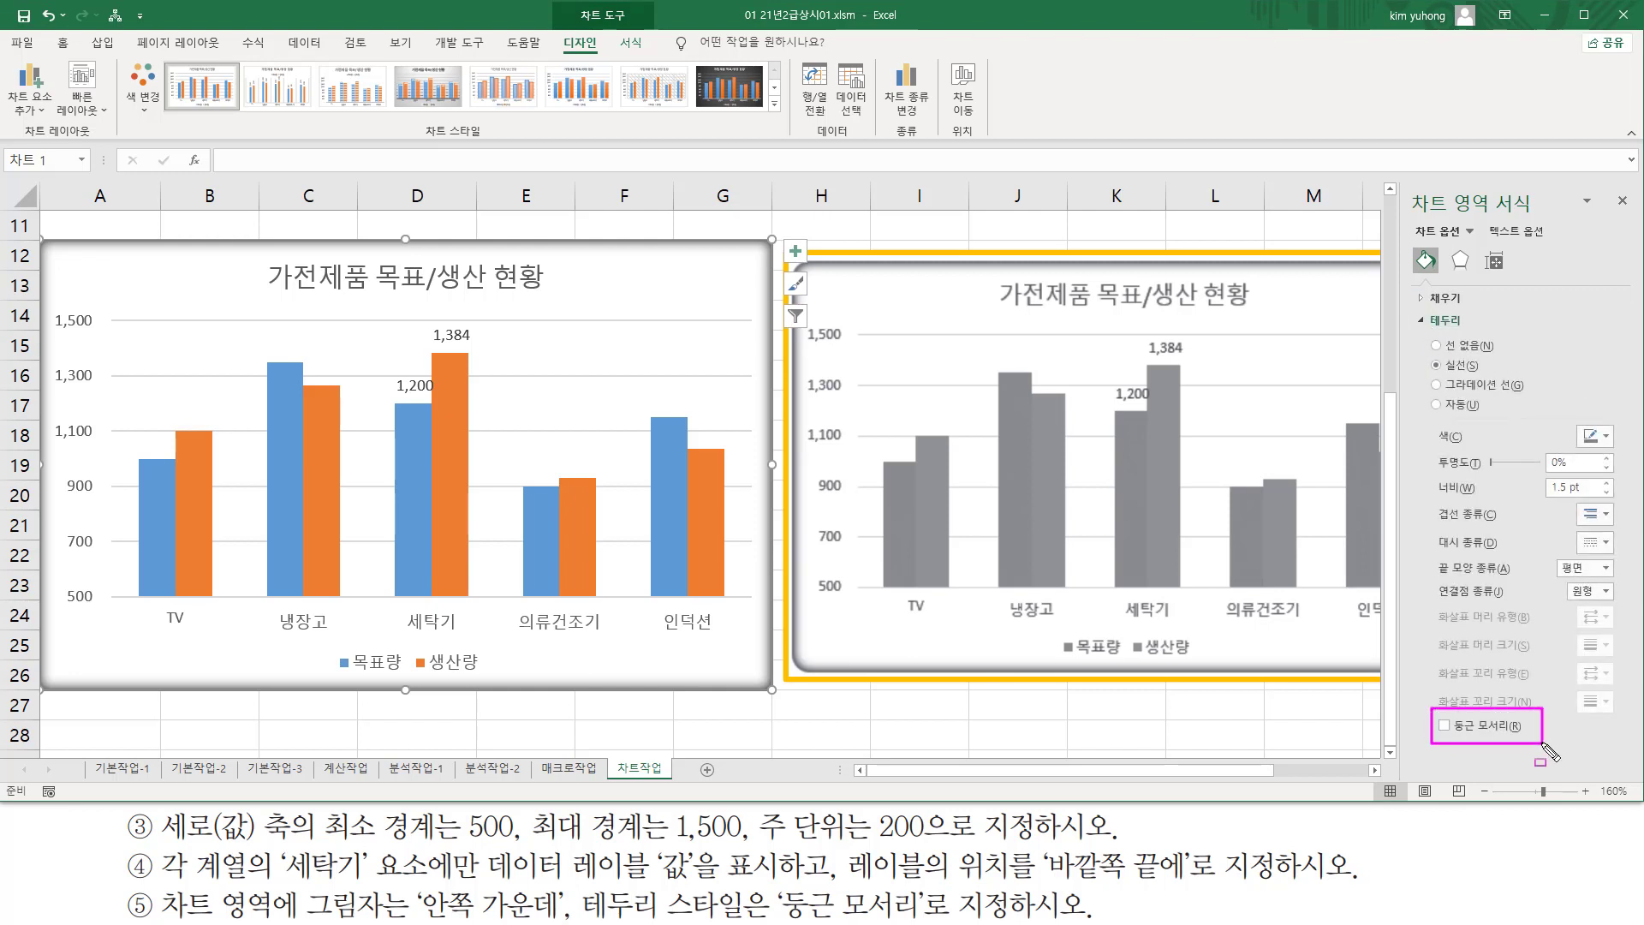
key(Escape)
click(1444, 726)
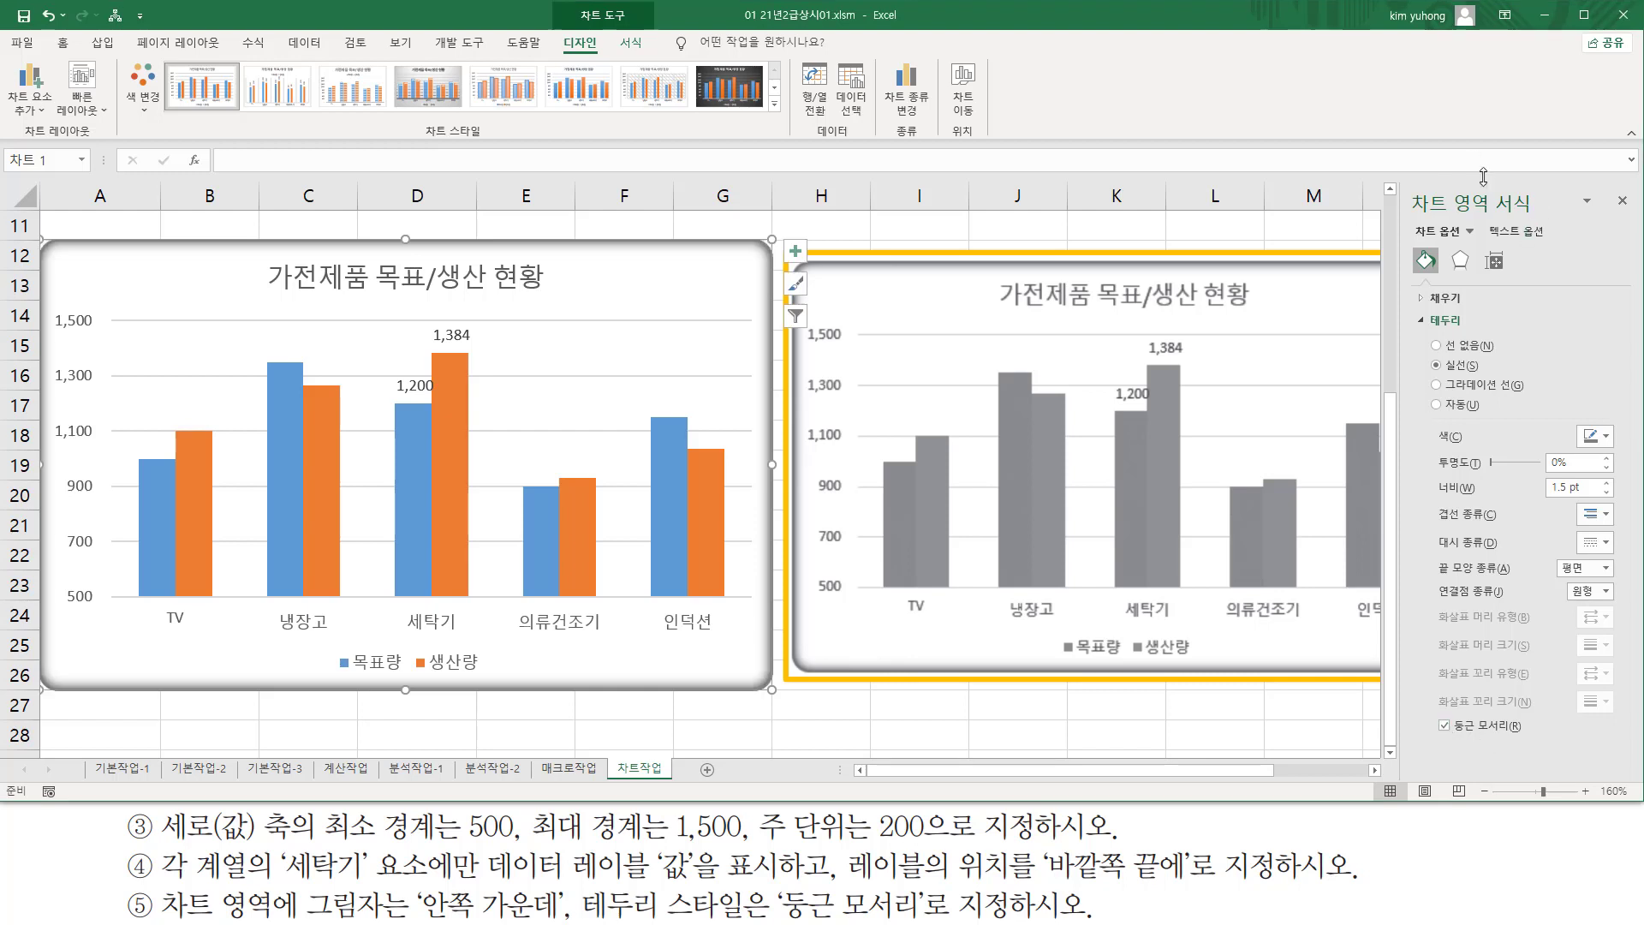
drag(1608, 182, 1637, 220)
key(Escape)
click(1623, 203)
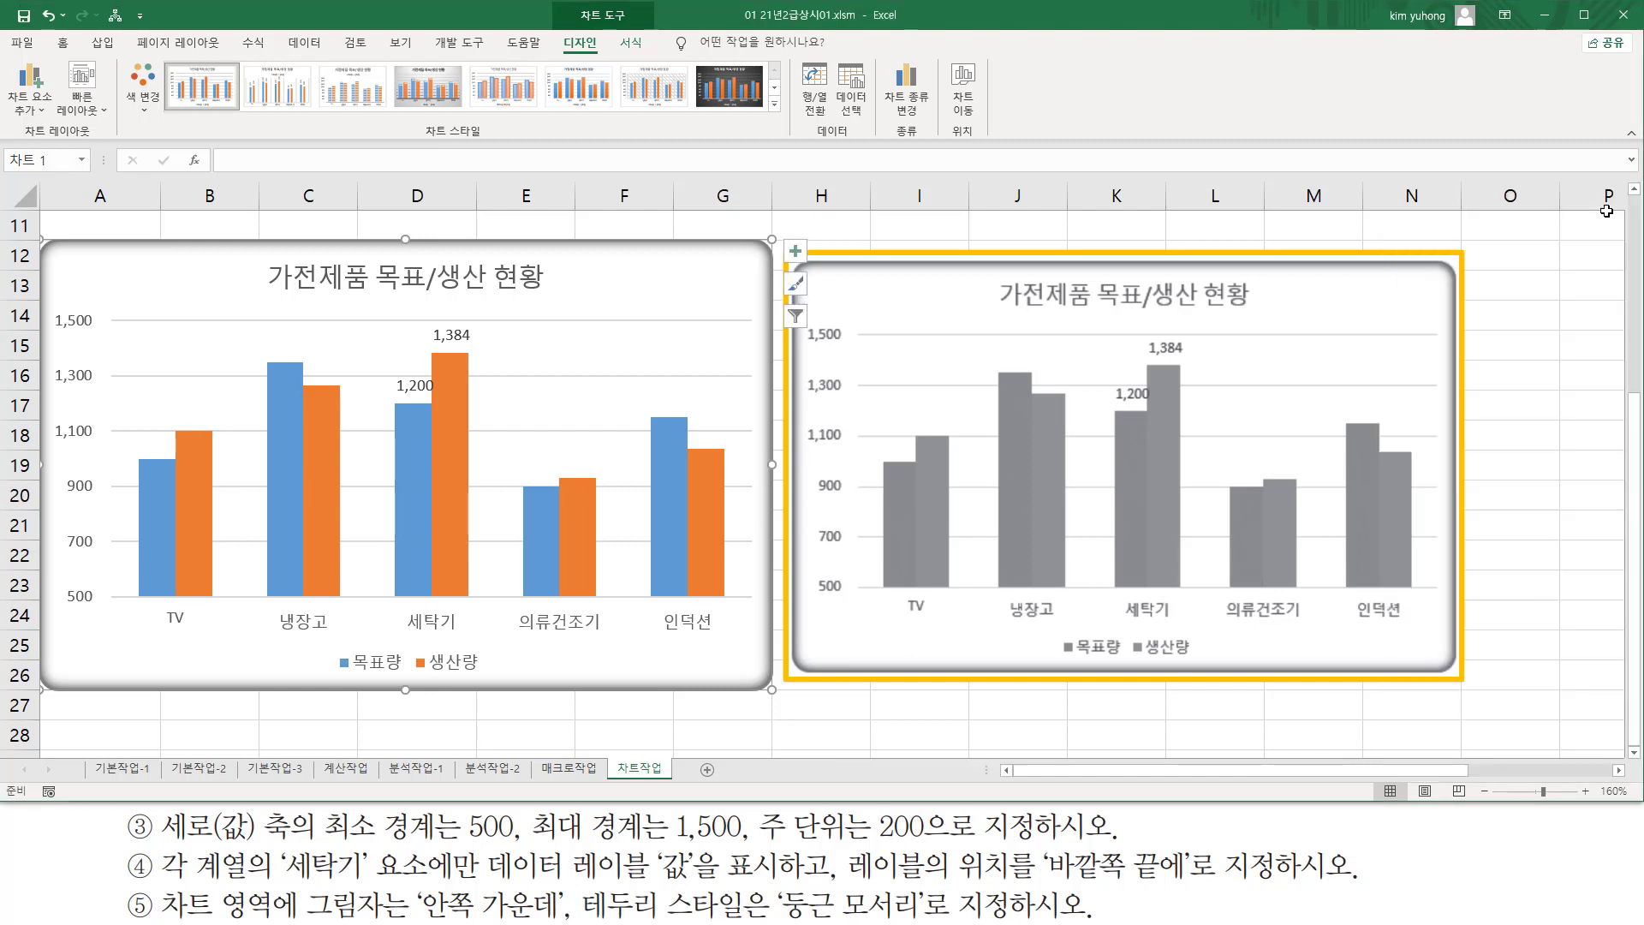
Deselect the chart and compare the finished chart with the target picture beside it
click(827, 726)
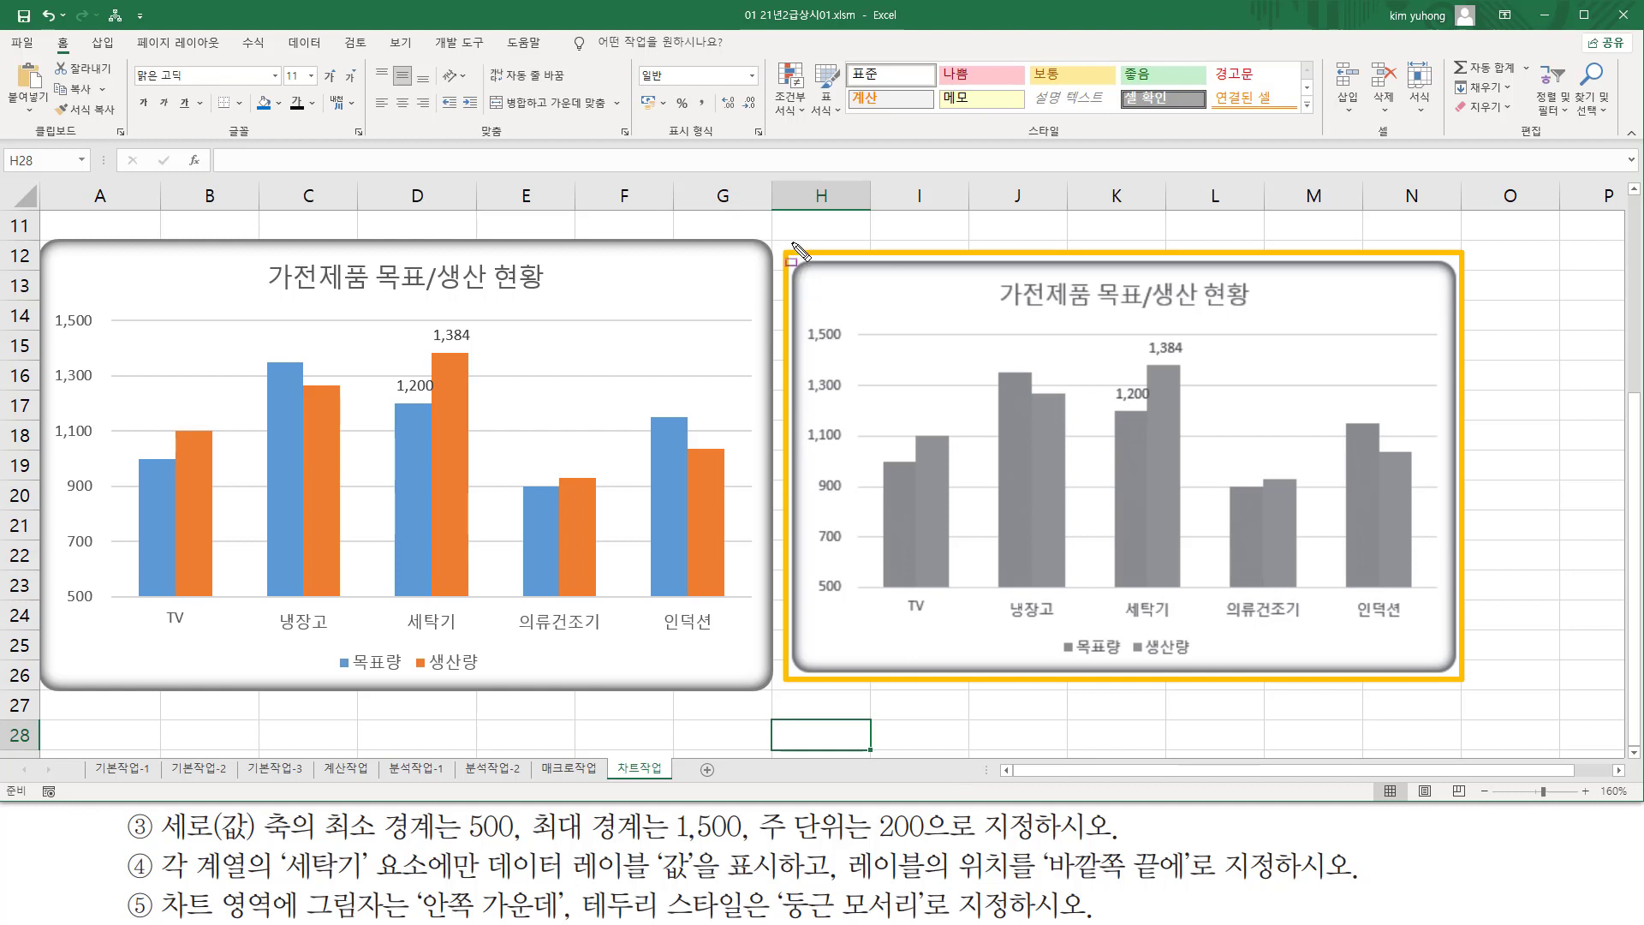
mouse_move(784, 240)
mouse_down()
mouse_move(1404, 759)
mouse_move(1487, 711)
mouse_up()
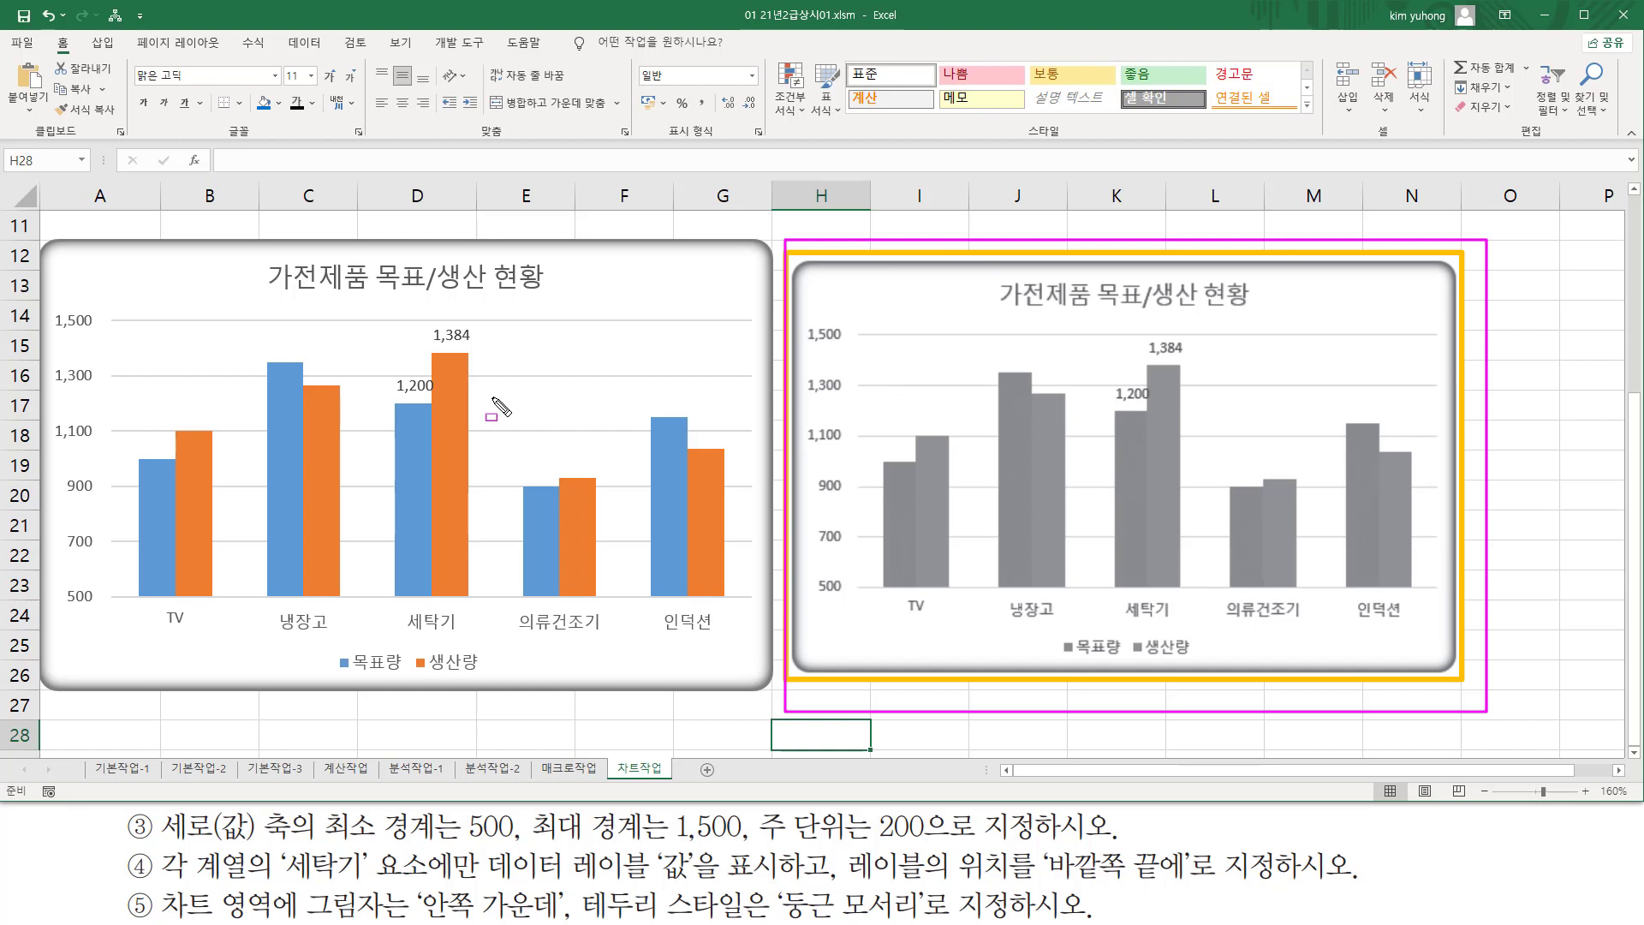
key(Escape)
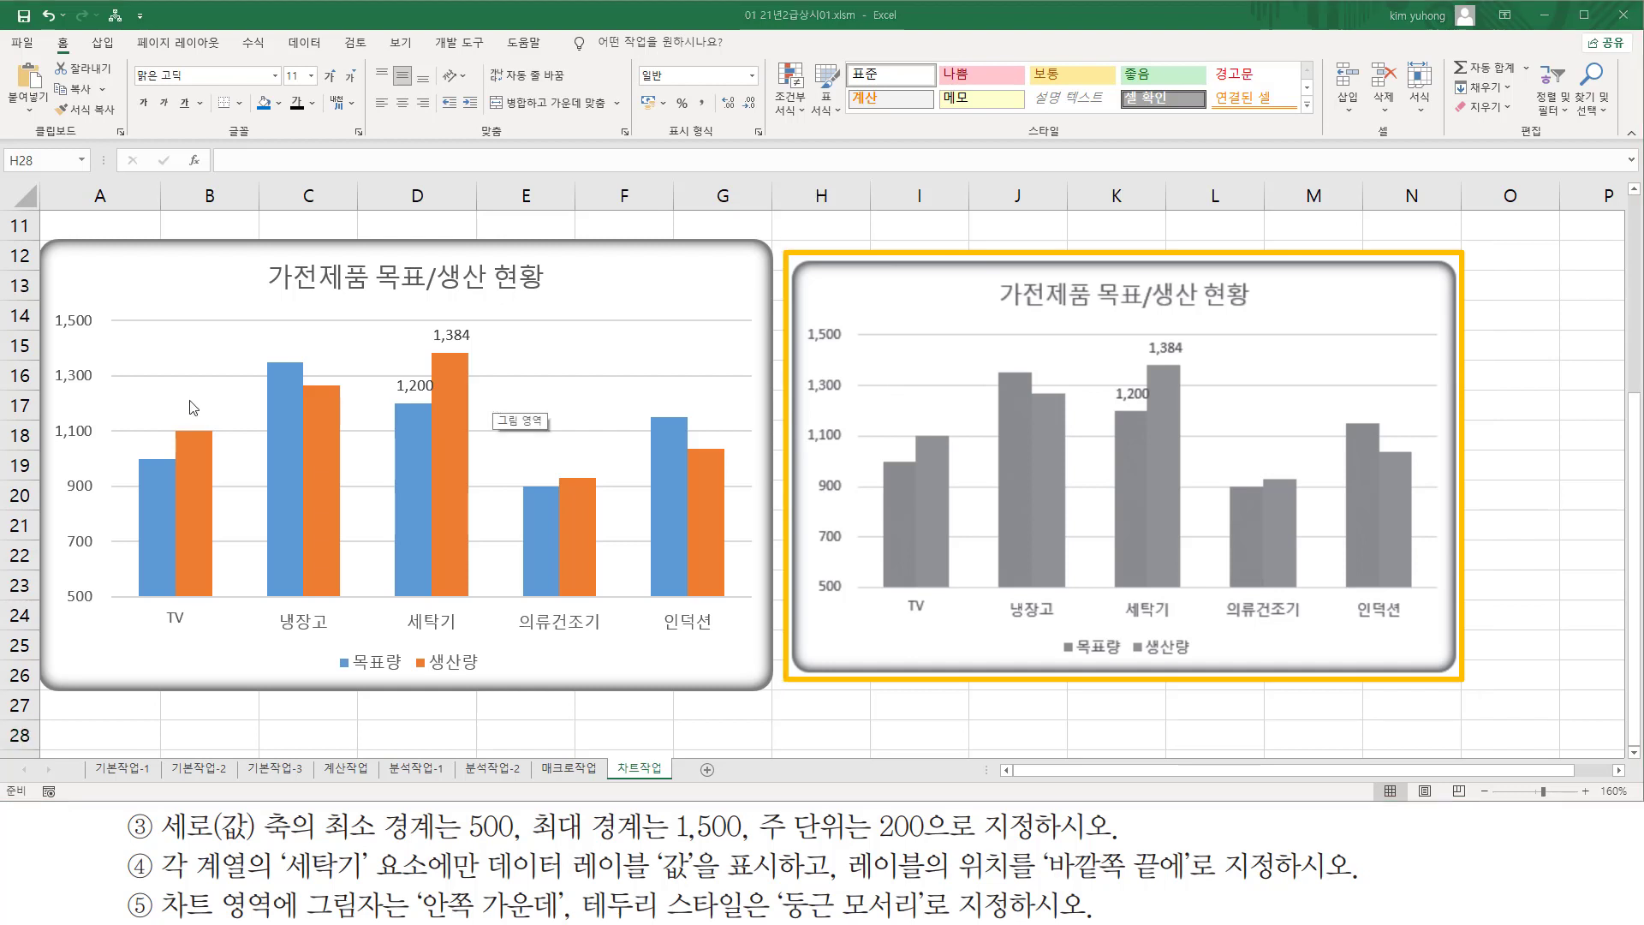